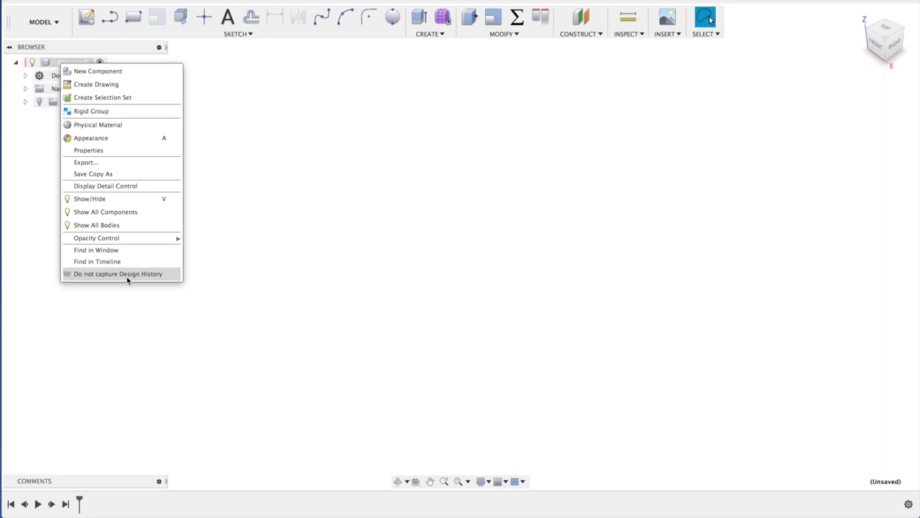
Turn off design history capture for the unsaved document
click(127, 274)
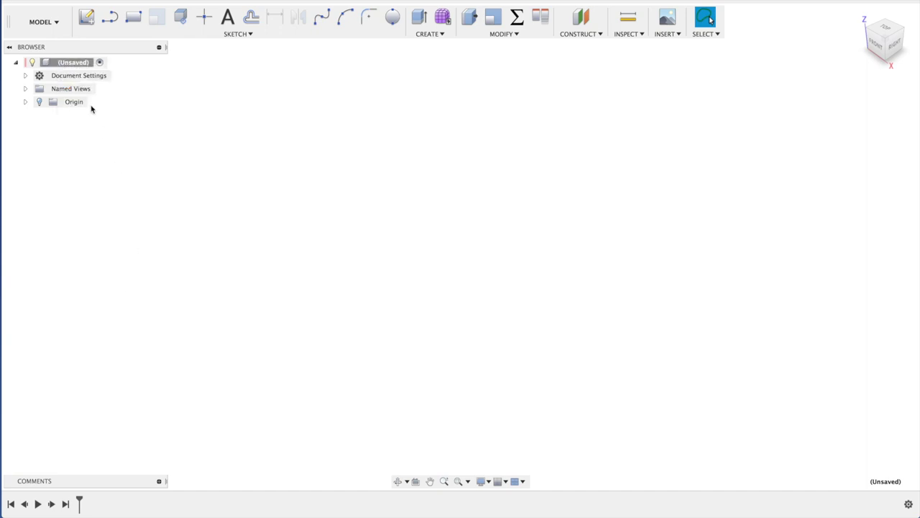
right_click(83, 64)
click(127, 274)
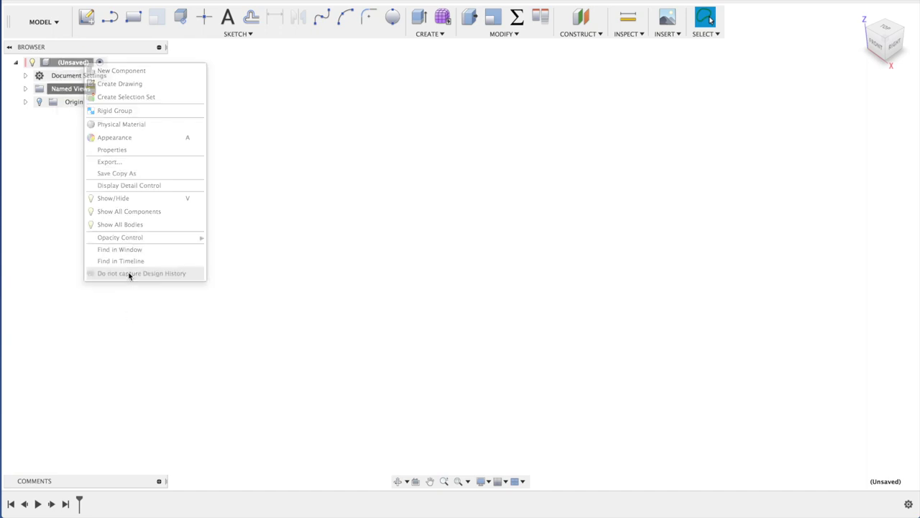
click(470, 245)
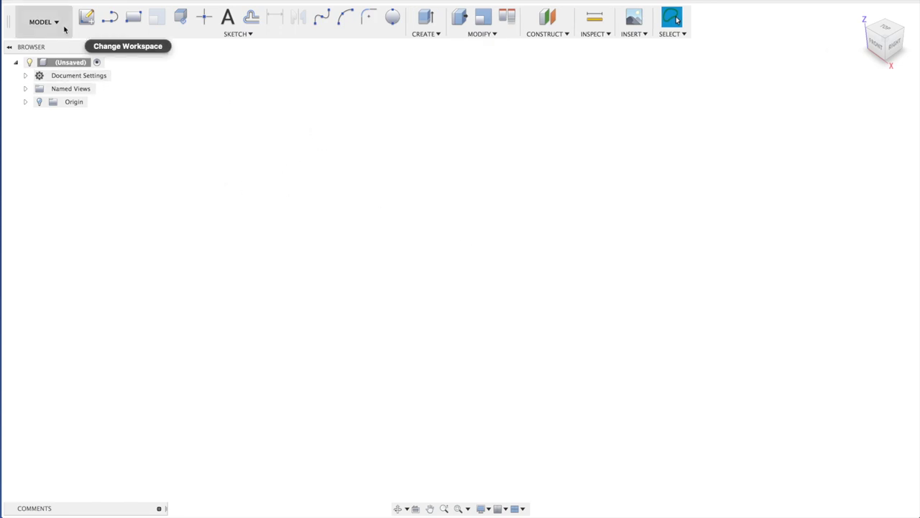
Start a sketch on the horizontal XY plane and draw a 635 mm line from the origin along the X axis
click(85, 19)
click(525, 265)
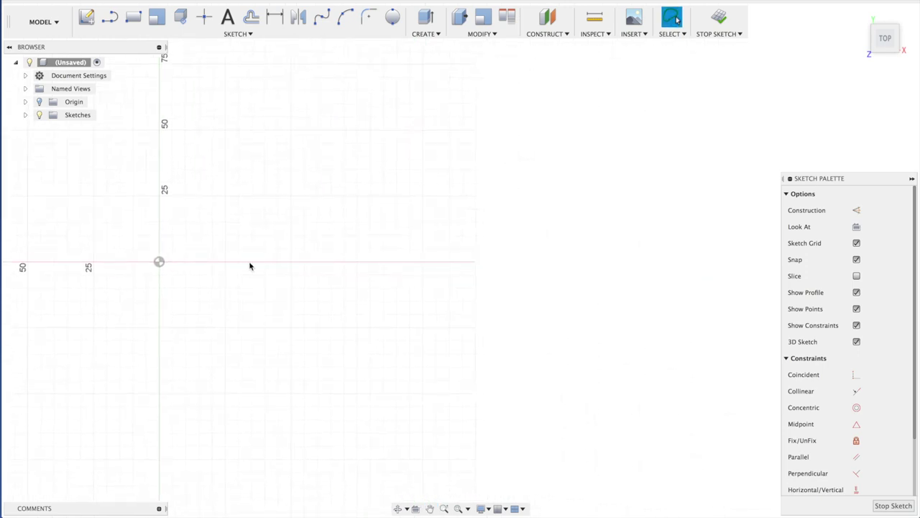
key(l)
click(159, 263)
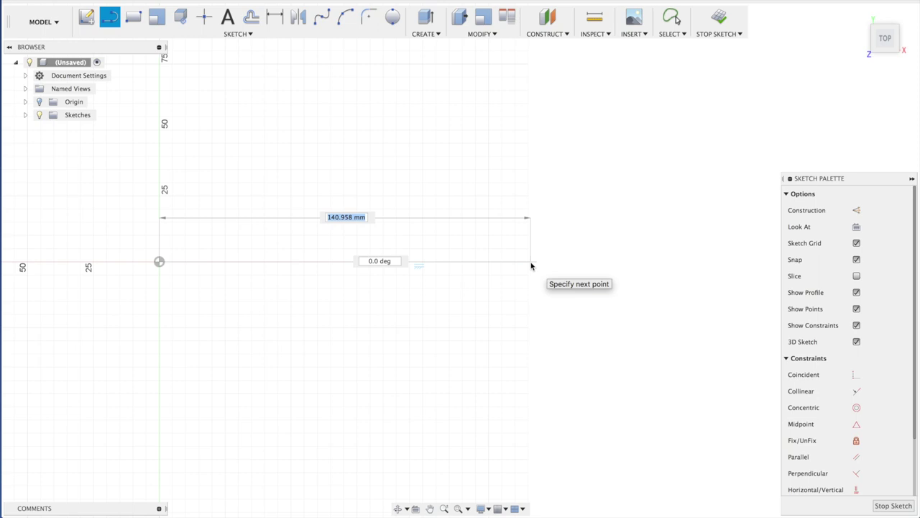
text(635)
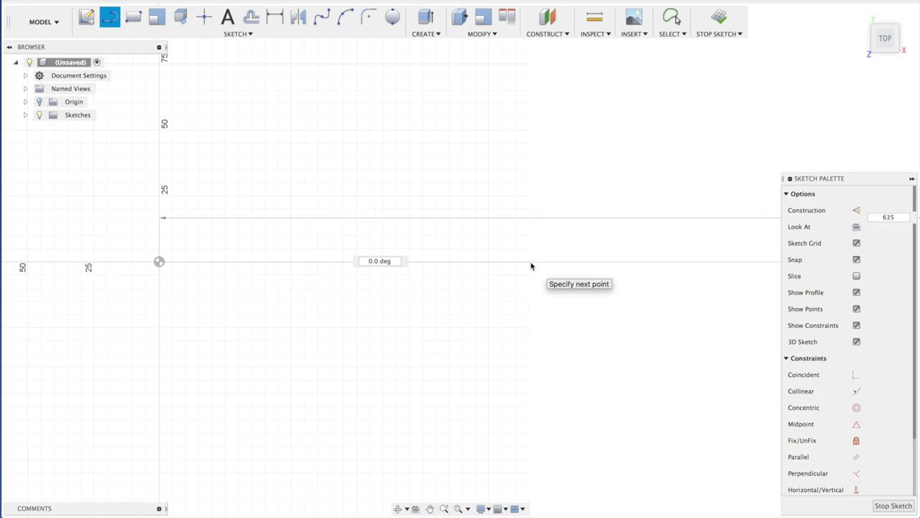
key(Return)
key(Escape)
Convert the 635 mm line to a construction line and finish the sketch
click(530, 267)
key(x)
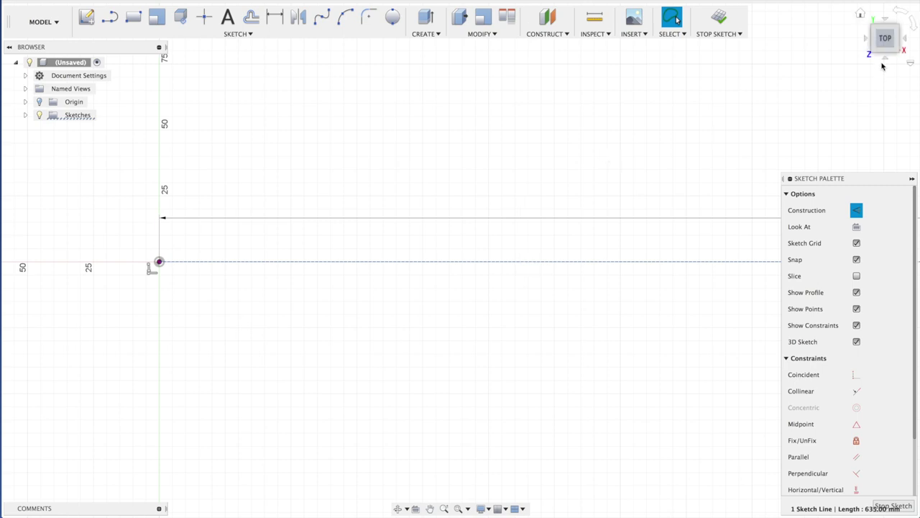
click(860, 15)
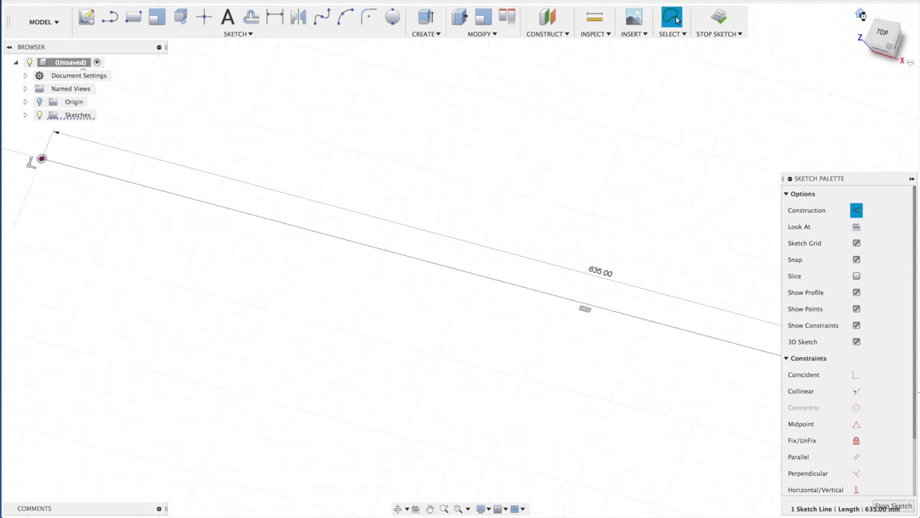
click(896, 498)
Rename the finished line sketch as Scale
scroll(463, 193, down, 5)
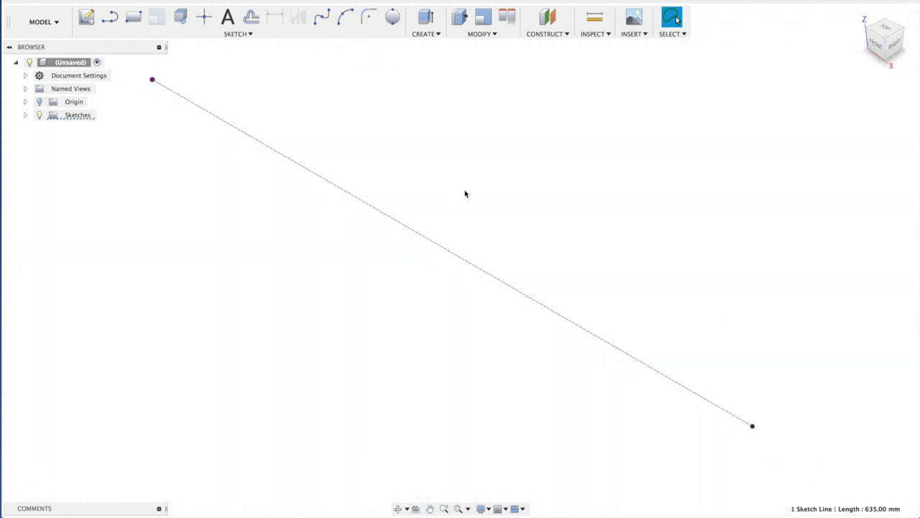
click(25, 115)
click(83, 128)
click(83, 127)
text(Scal)
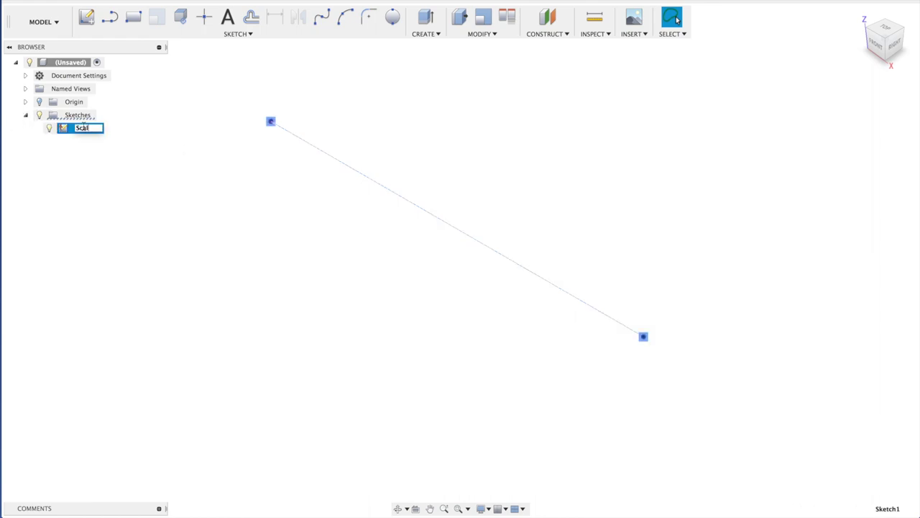
text(e)
key(Return)
click(182, 185)
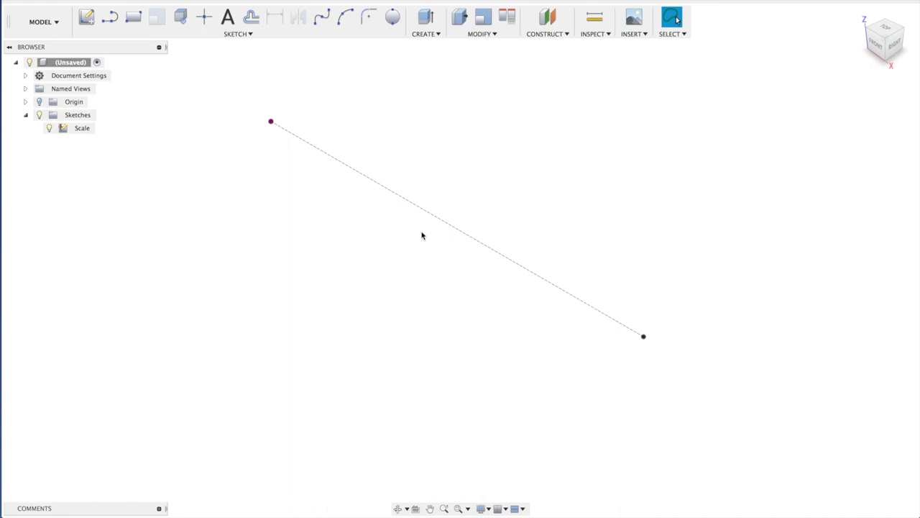
Create a construction plane offset 635 mm from the YZ plane, at the far end of the scale line
click(544, 34)
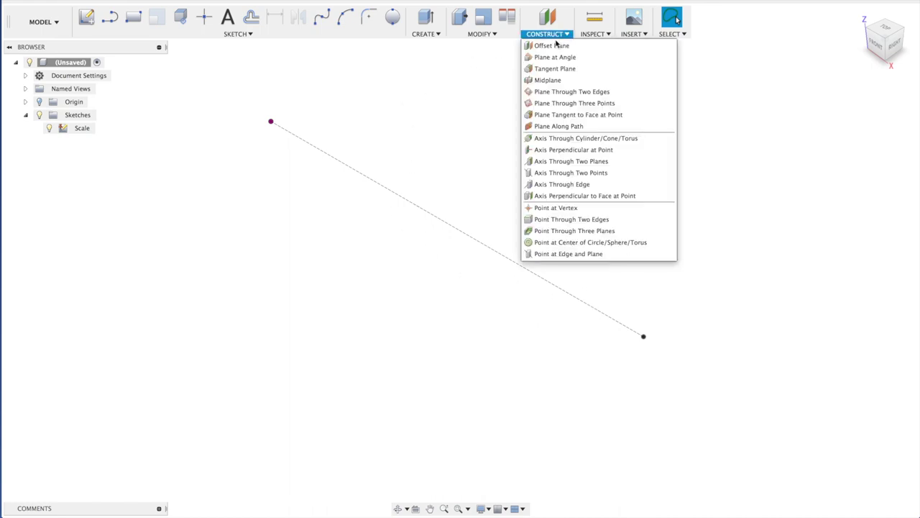
click(554, 45)
click(304, 75)
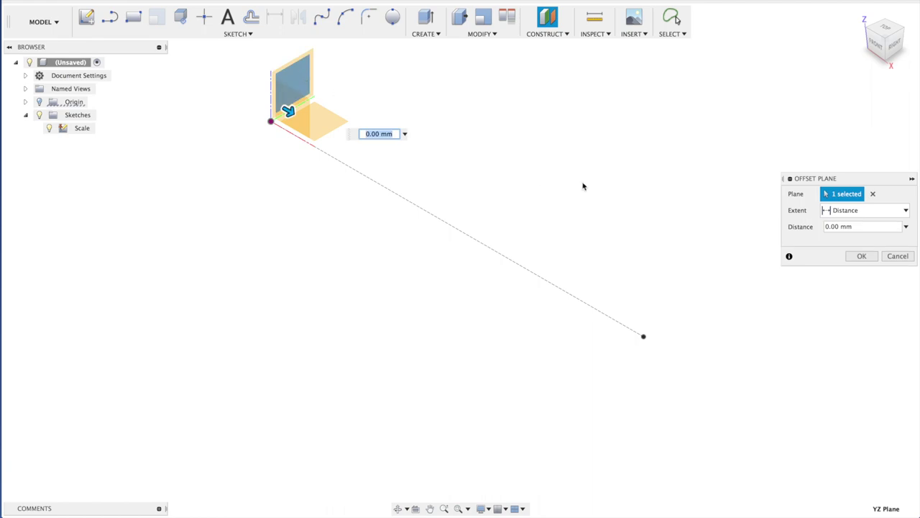
text(635)
key(Return)
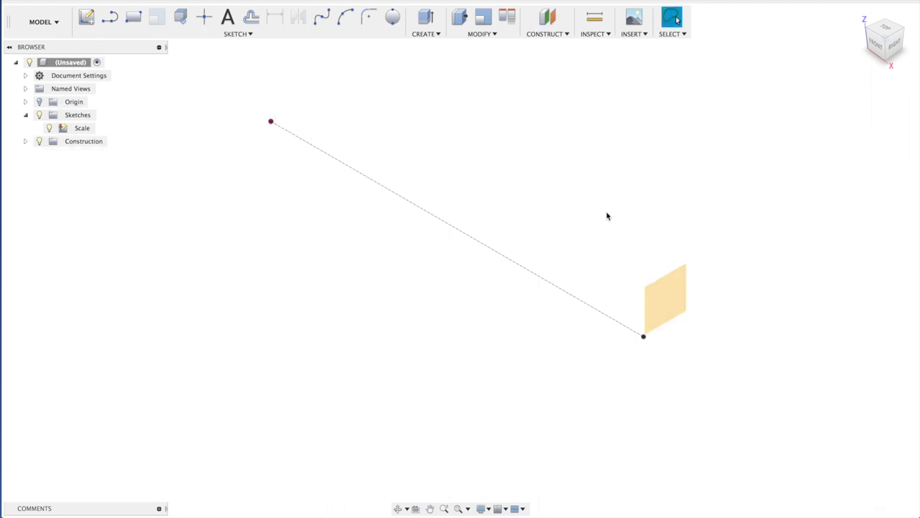
Create a second construction plane offset 635/2 mm from the YZ plane, halfway along the scale line
click(548, 34)
click(553, 42)
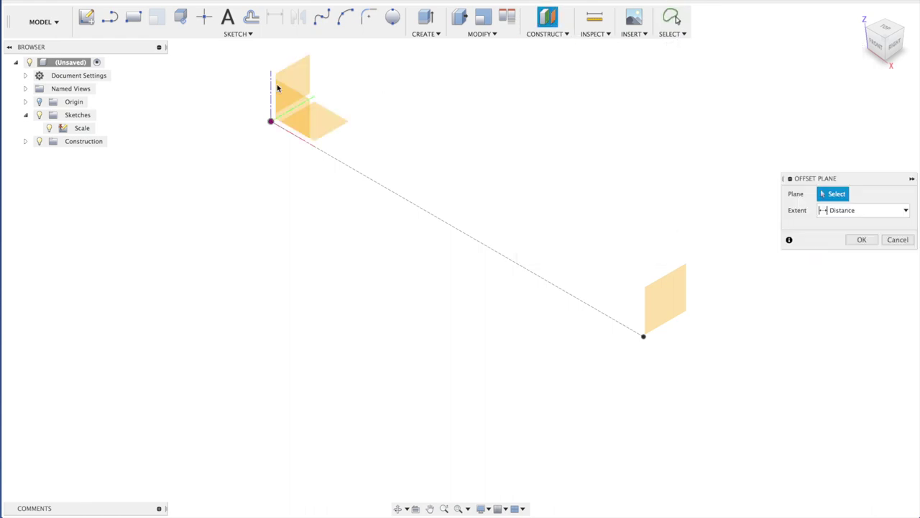
click(293, 78)
text(6)
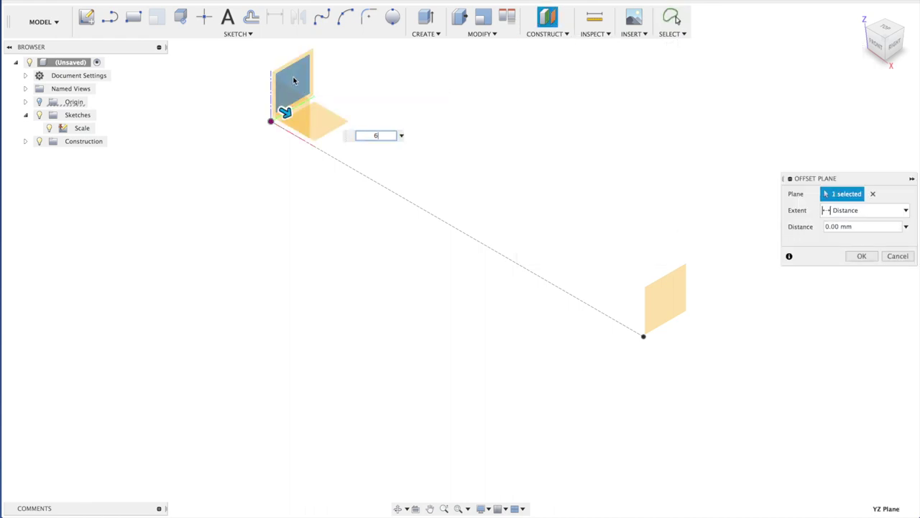
text(35/2)
key(Return)
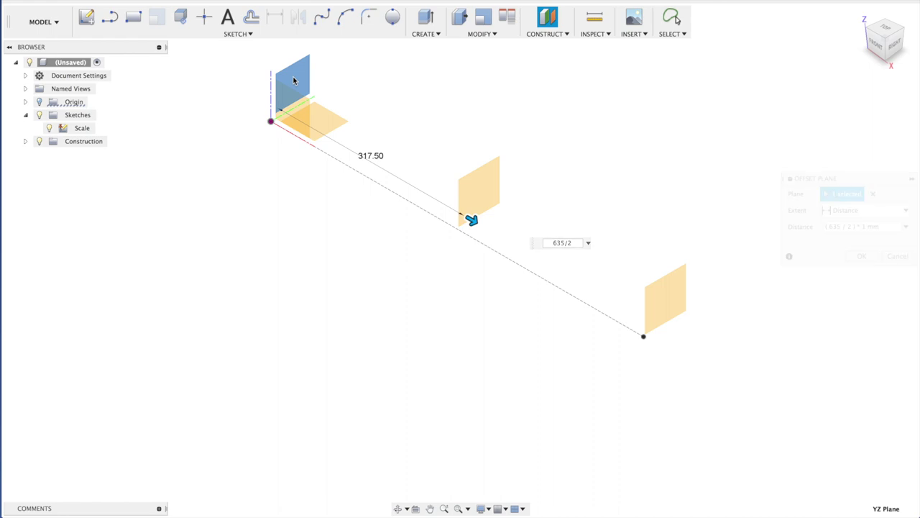
Start a sketch on the far offset plane and draw a horizontal line of 43/2 mm from the origin
key(l)
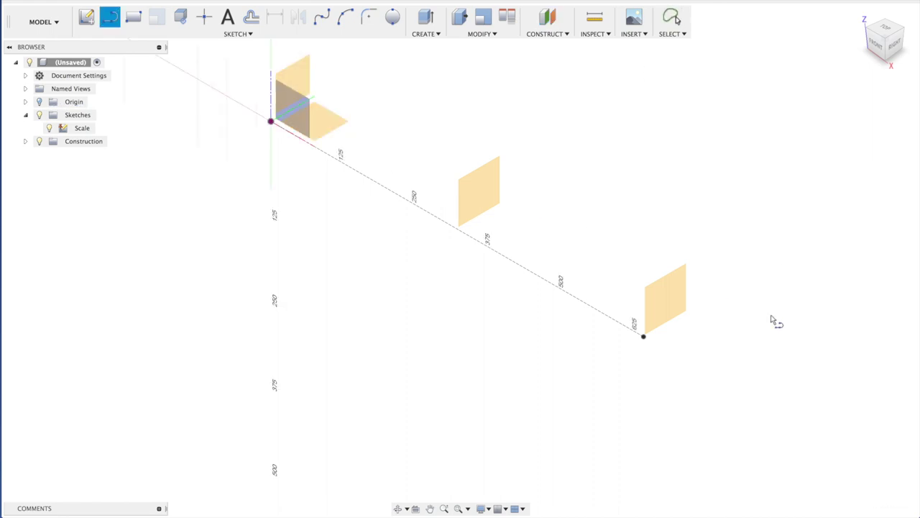
click(680, 306)
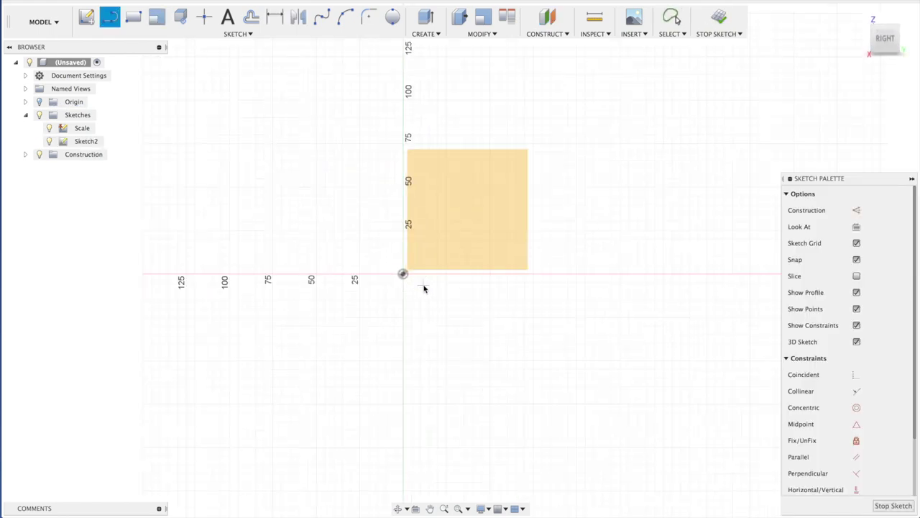
click(403, 274)
text(43/2)
key(Tab)
key(Return)
key(Return)
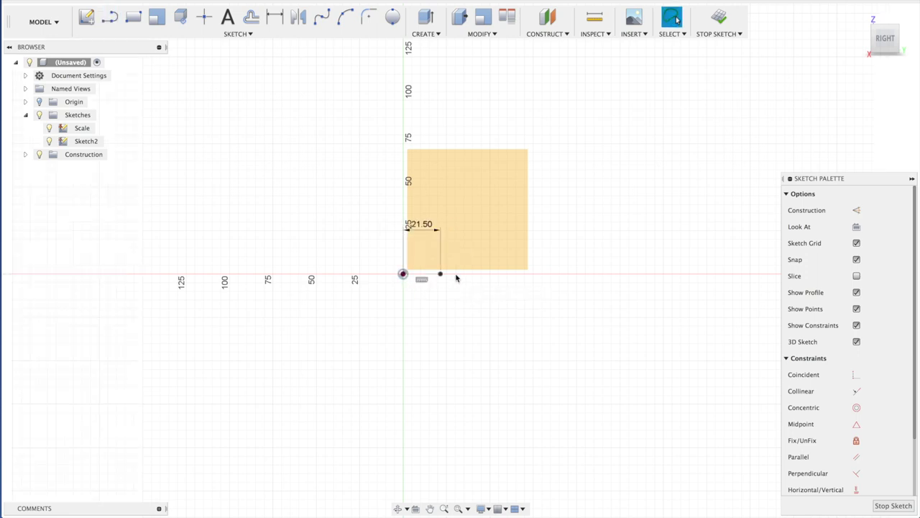
Draw a 43 mm horizontal line from the short line's outer end back across the origin, and move its dimension above the line
key(l)
drag(441, 277, 340, 278)
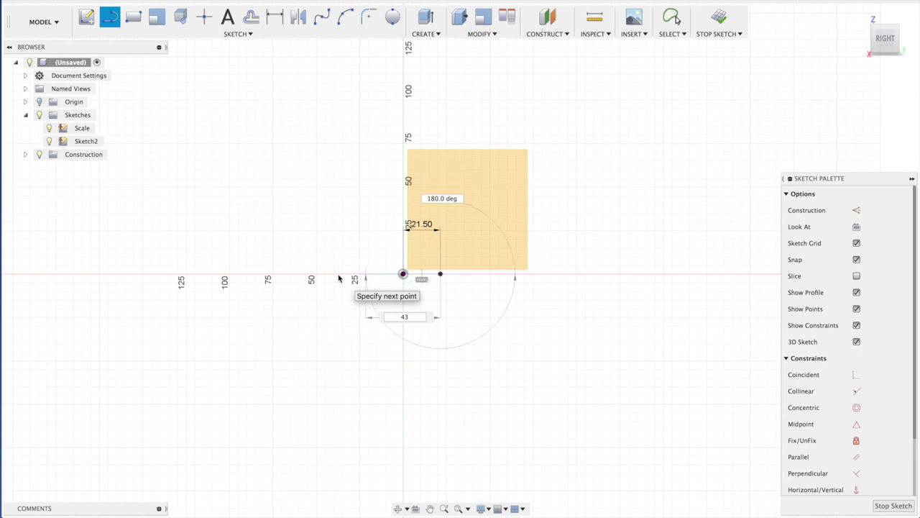
key(Escape)
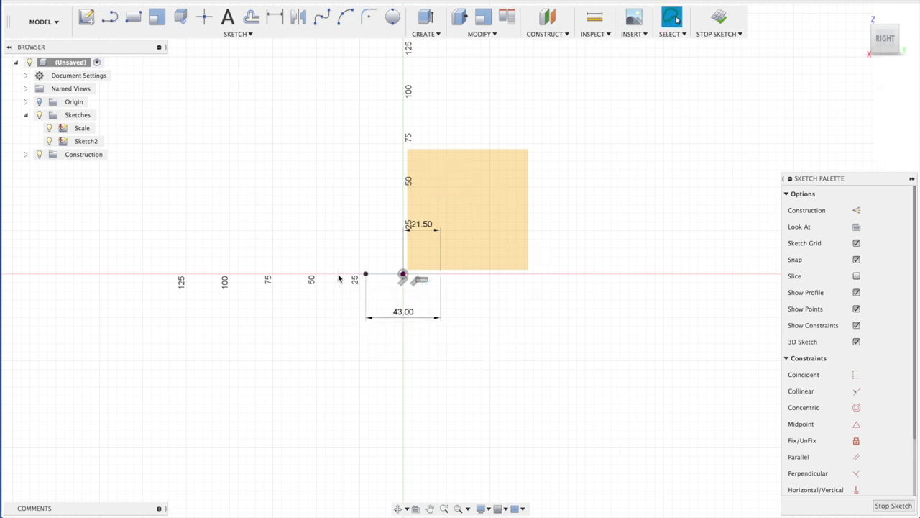
scroll(339, 279, up, 5)
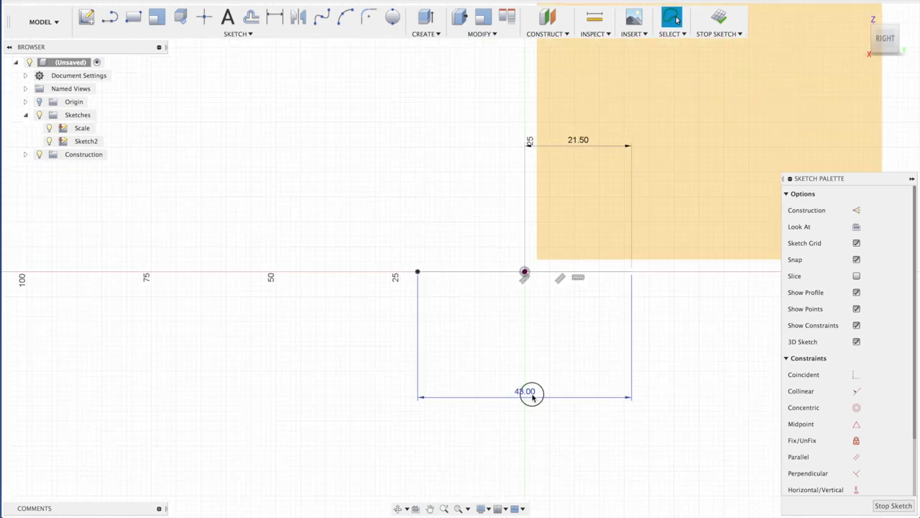
drag(530, 392, 539, 225)
middle_drag(555, 358, 421, 346)
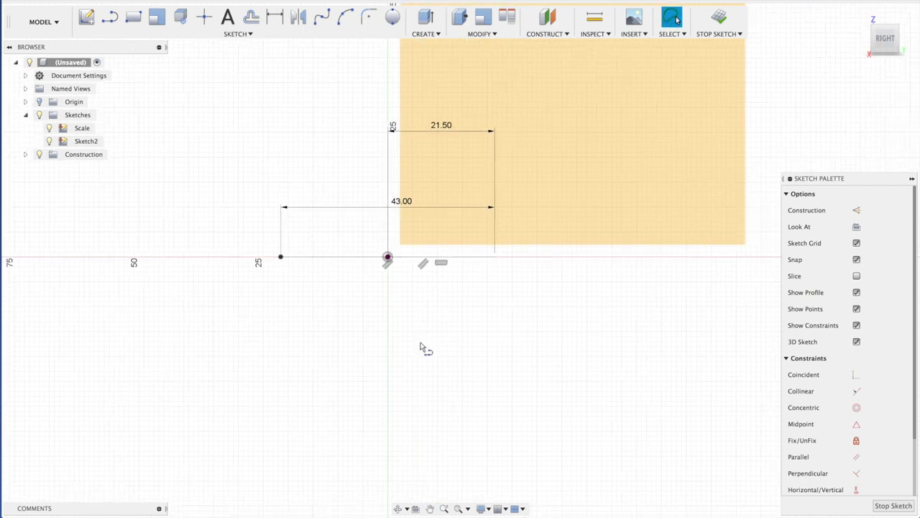
Draw a 14 mm vertical line straight down from the origin and convert it to a construction line
key(l)
click(387, 256)
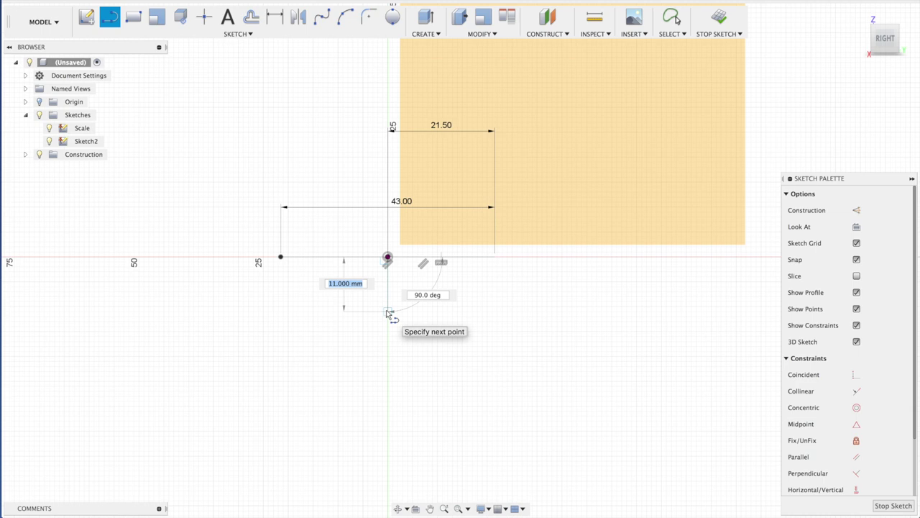
text(14)
key(Return)
key(Escape)
click(387, 314)
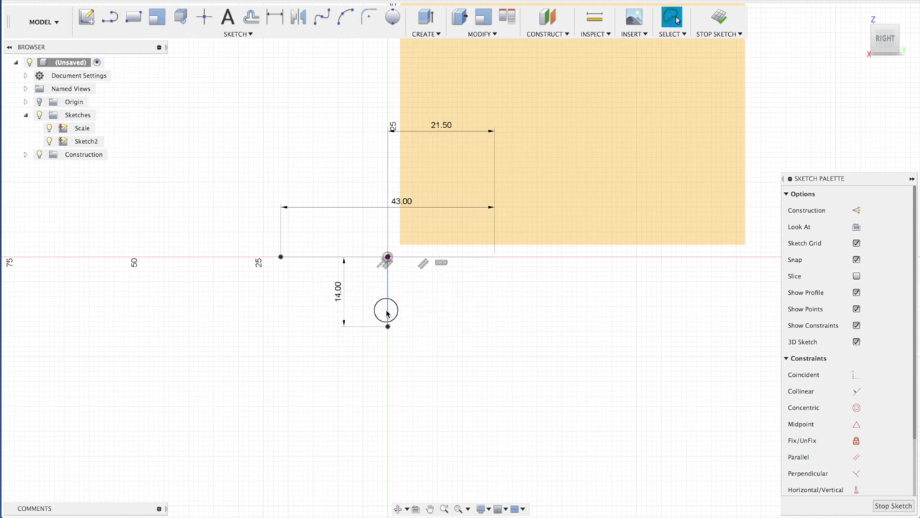
key(x)
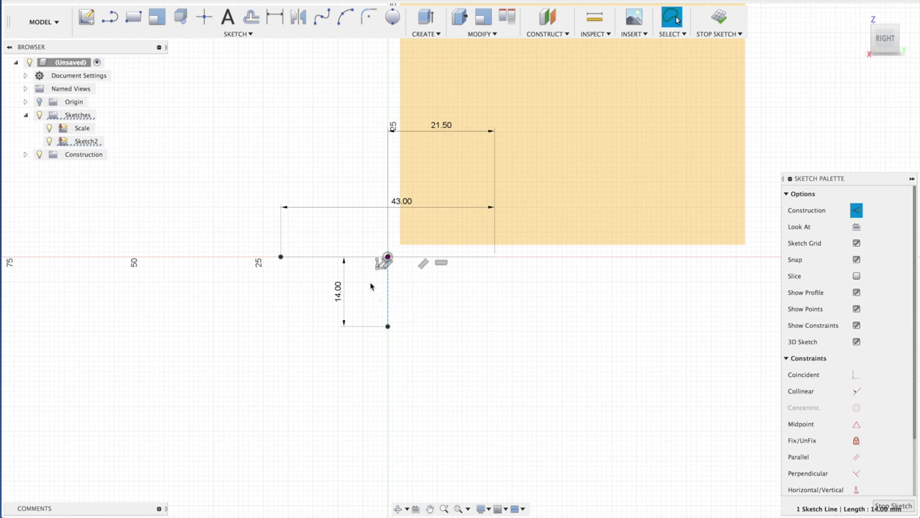
Draw a fit-point spline joining both ends of the 43 mm line through the lower end of the 14 mm construction line
click(325, 19)
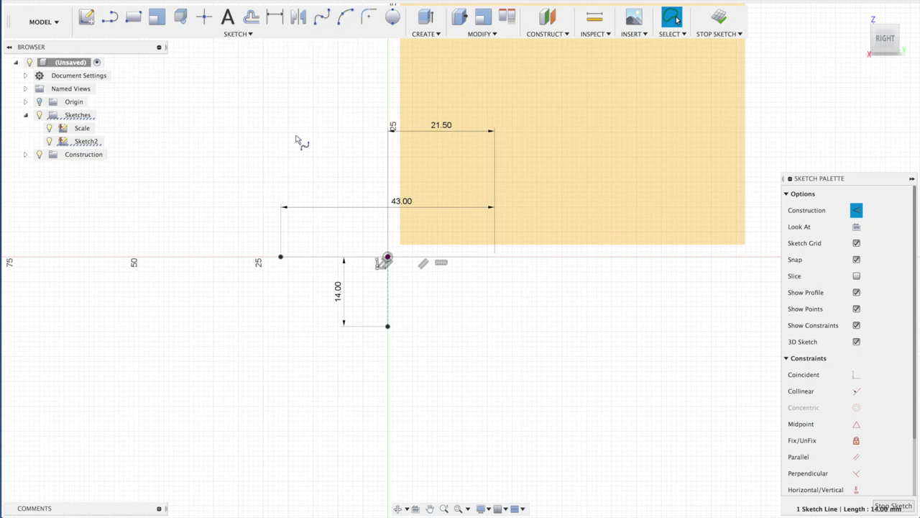
click(281, 257)
click(388, 326)
click(496, 256)
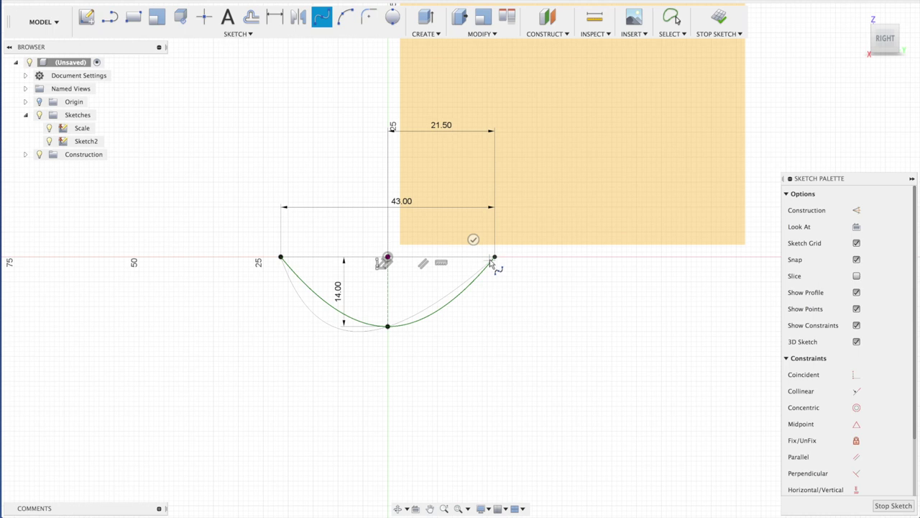
click(474, 240)
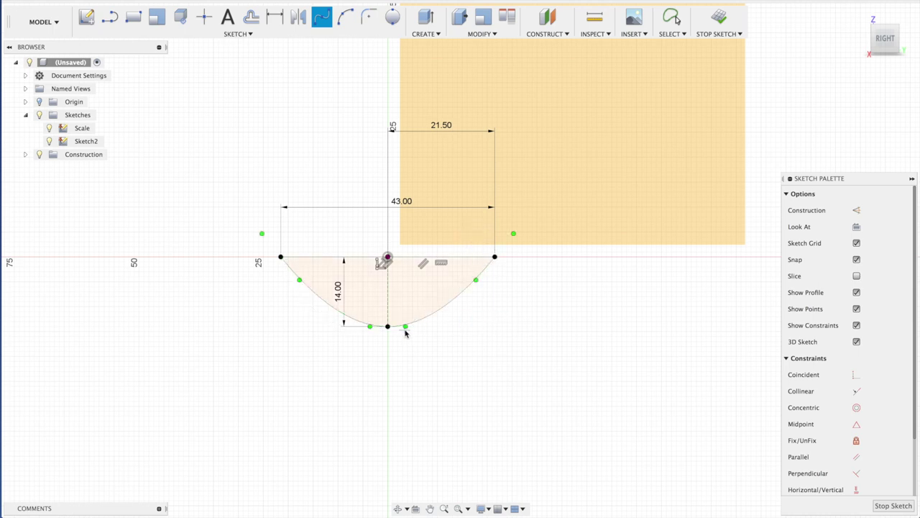
key(Escape)
Stretch the tangent handle at the spline's lowest point to about 5.7 mm from the centreline for a fuller curve, and finish the sketch
drag(406, 329, 413, 328)
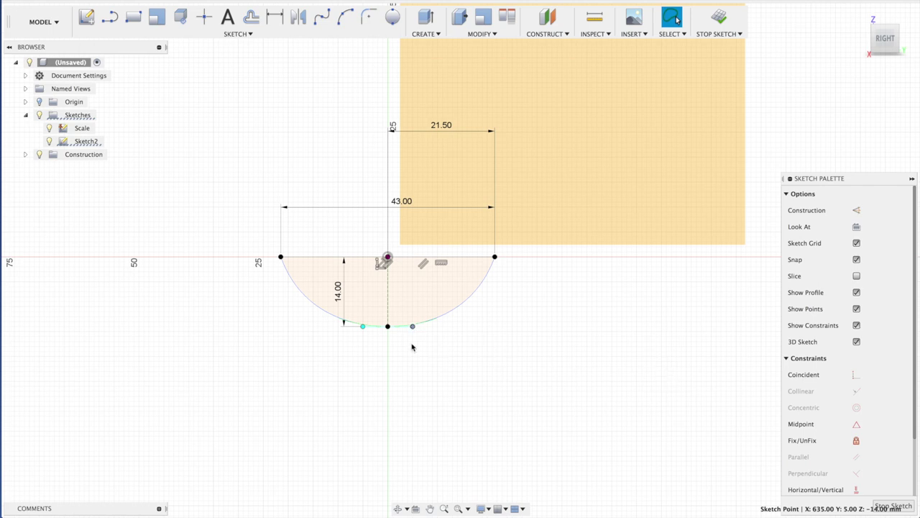
drag(412, 326, 417, 327)
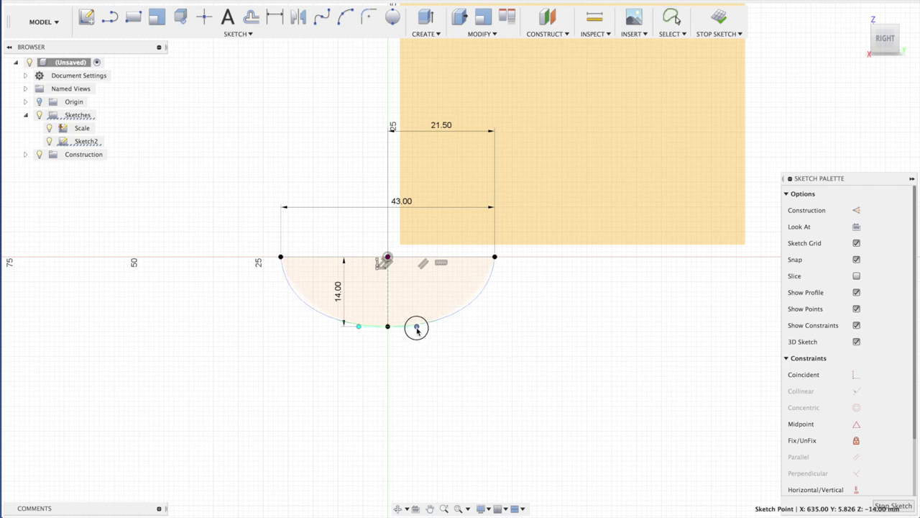
click(904, 505)
Start a sketch on the offset plane at the scale line's midpoint and draw a horizontal line of 49/2 mm from the origin
mouse_move(584, 297)
shift+middle_down()
mouse_move(643, 308)
mouse_move(596, 307)
mouse_move(672, 298)
mouse_move(596, 244)
shift+middle_up()
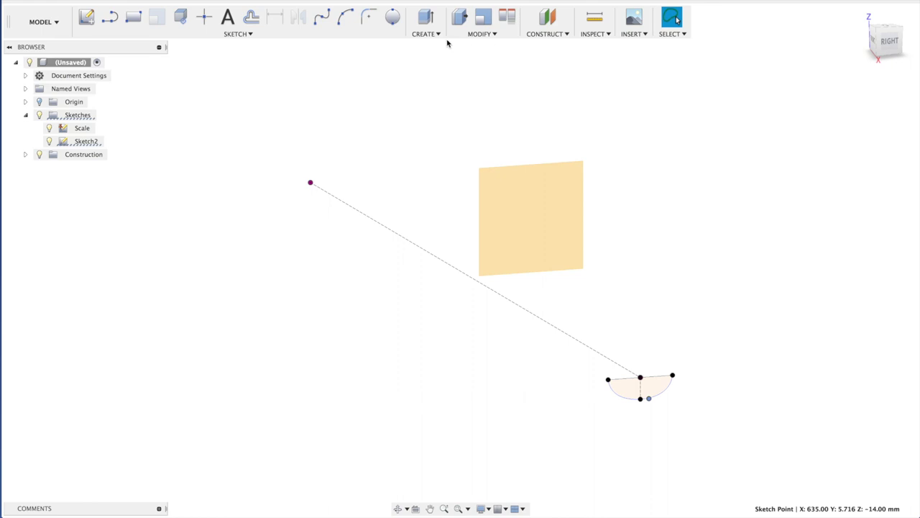
key(l)
click(512, 214)
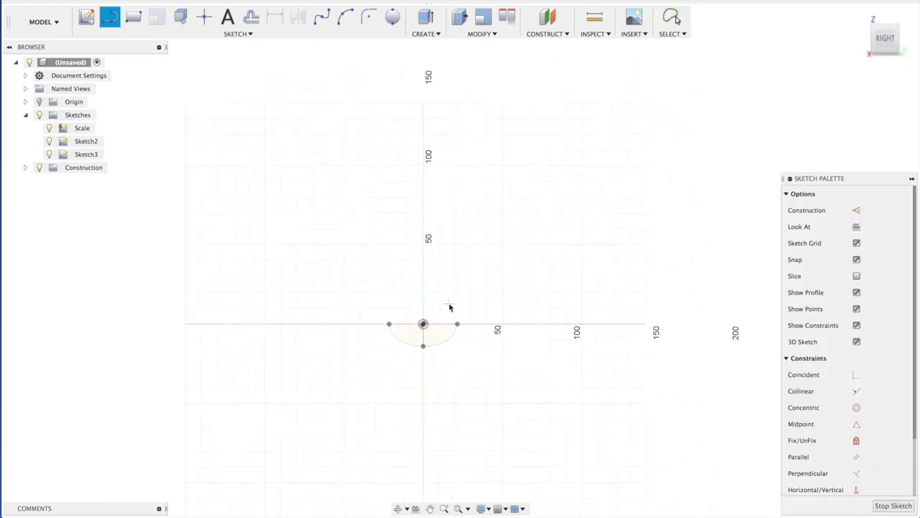
scroll(449, 308, up, 5)
middle_drag(419, 333, 440, 197)
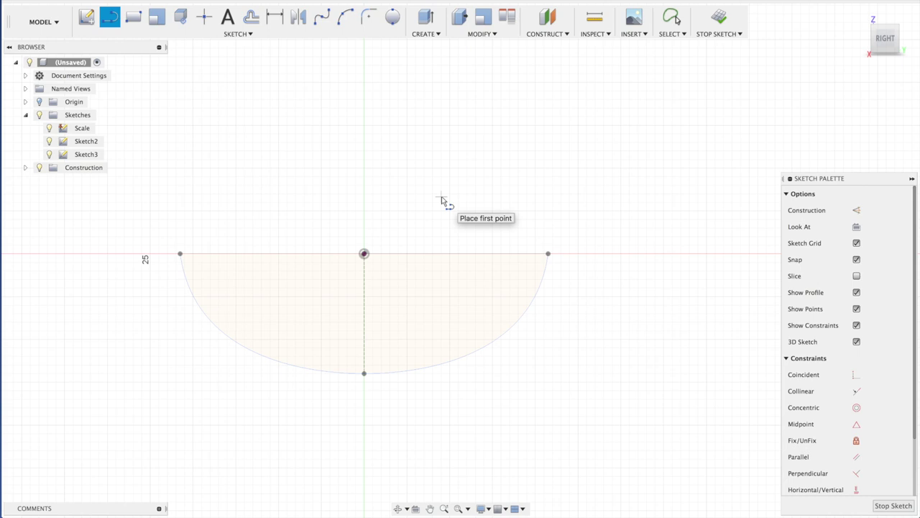
click(367, 254)
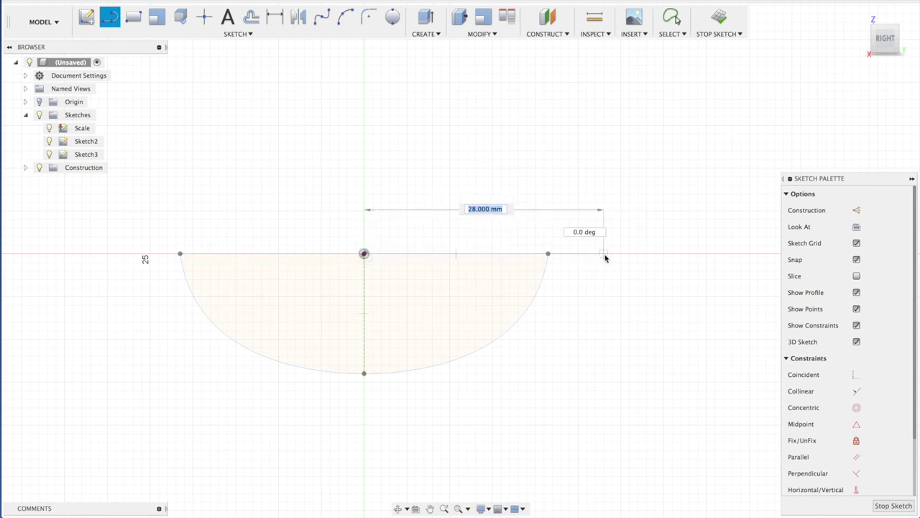
text(49)
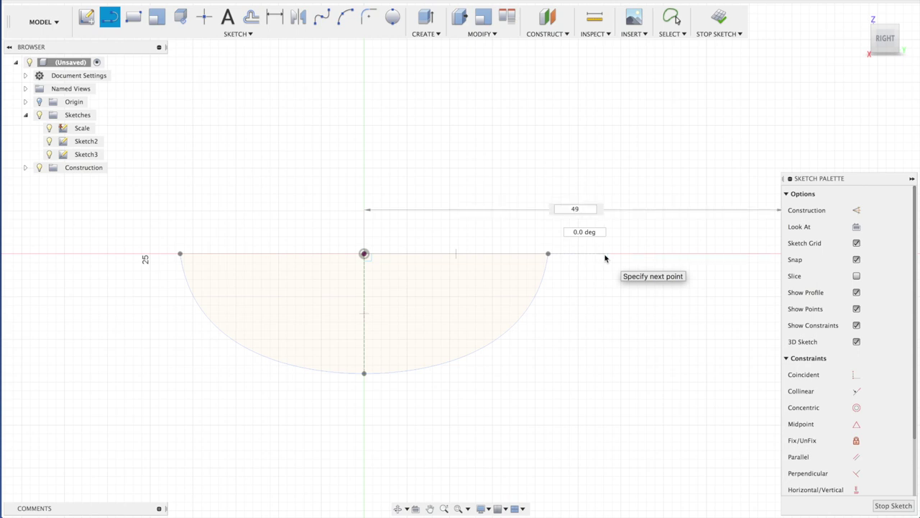
text(/2)
key(Return)
key(Escape)
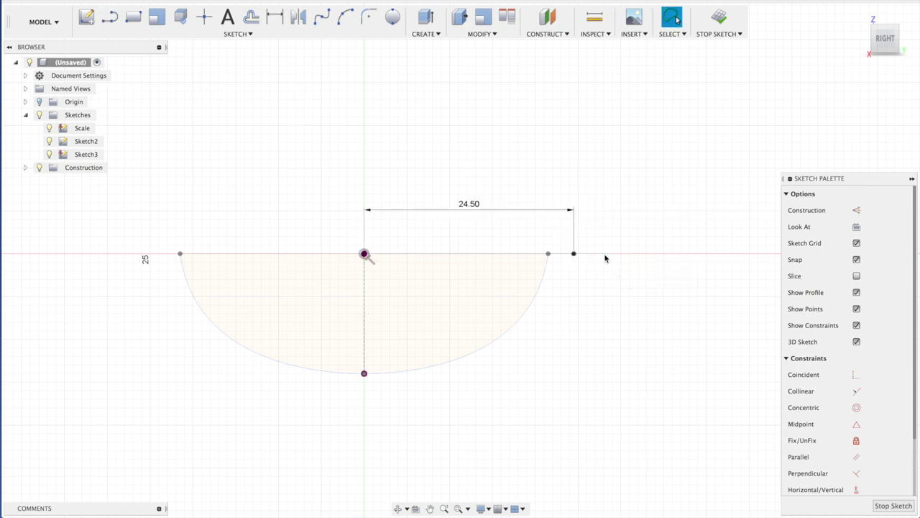
Draw a 49 mm horizontal line from the short line's outer end back across the origin, and move its dimension above the line
key(l)
click(574, 254)
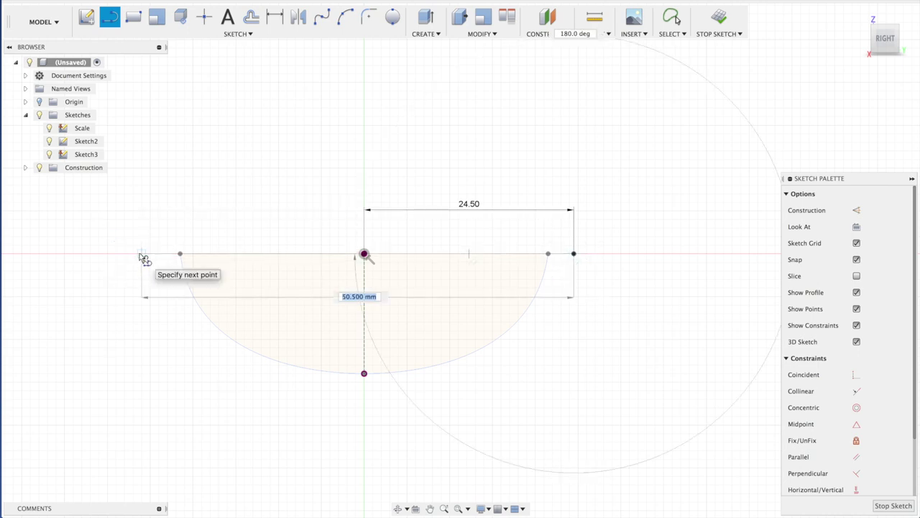
text(49)
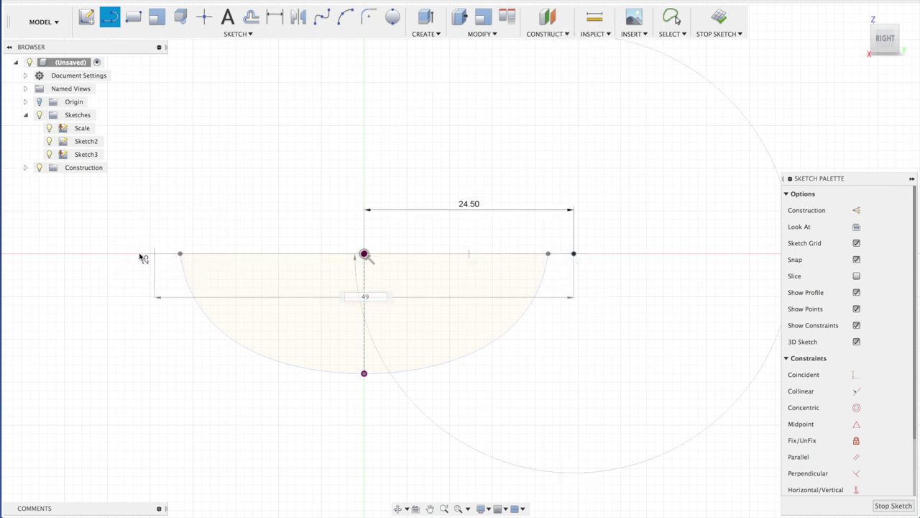
key(Return)
key(Escape)
drag(369, 294, 373, 236)
Draw a 19 mm vertical line straight down from the origin and convert it to a construction line
key(l)
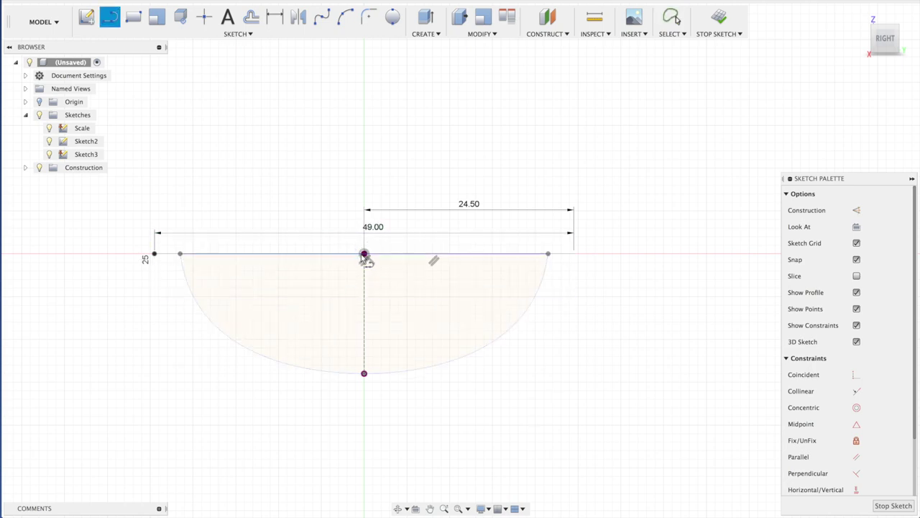
click(364, 254)
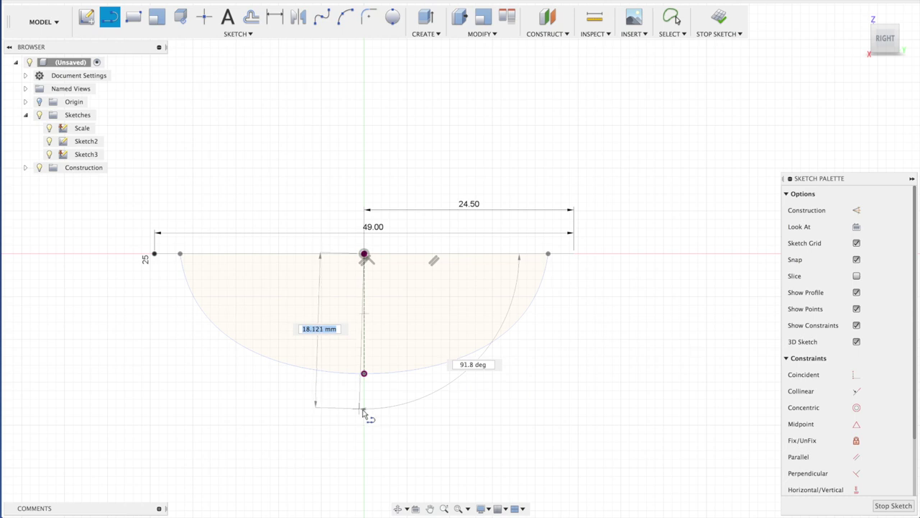
text(19)
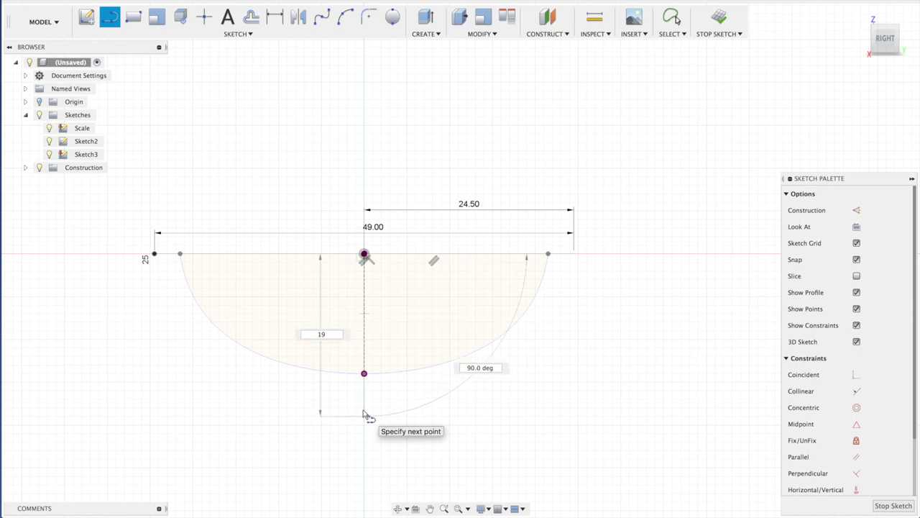
key(Return)
key(Escape)
click(365, 405)
key(x)
Draw a fit-point spline joining both ends of the 49 mm line through the lower end of the 19 mm construction line
click(321, 16)
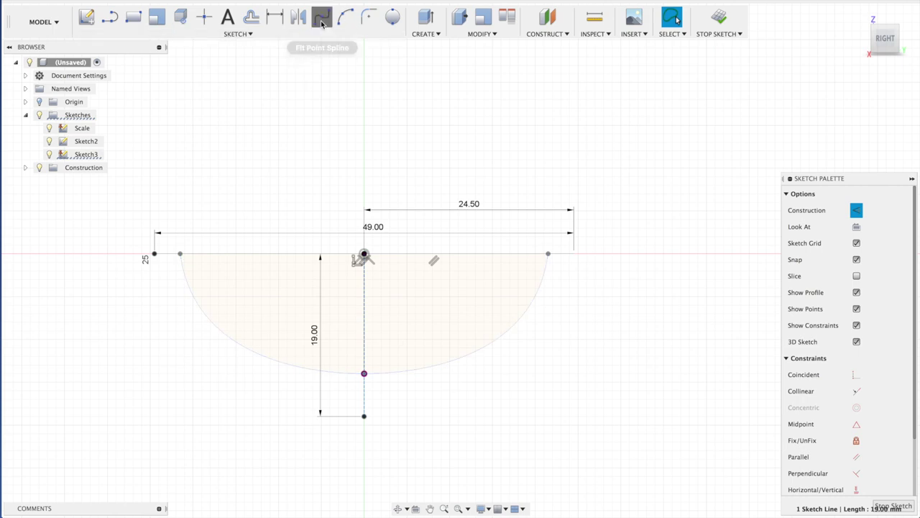
click(154, 253)
click(364, 416)
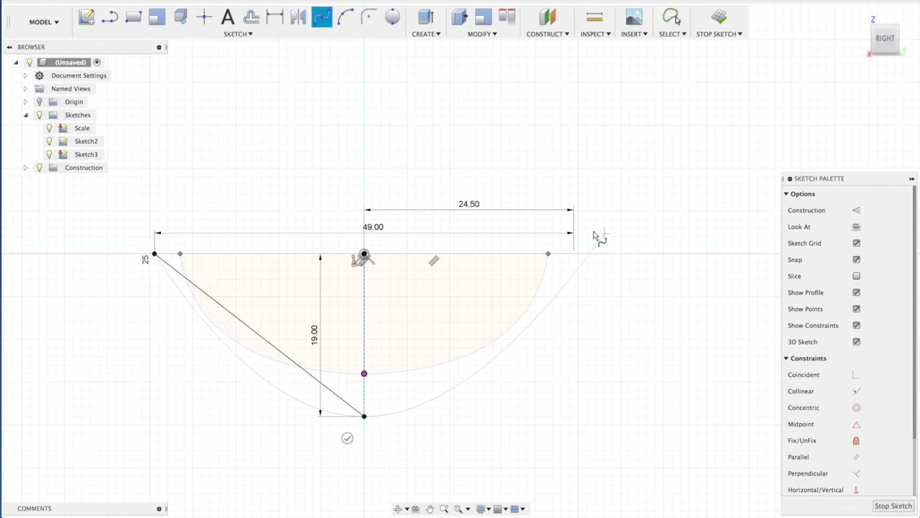
click(574, 253)
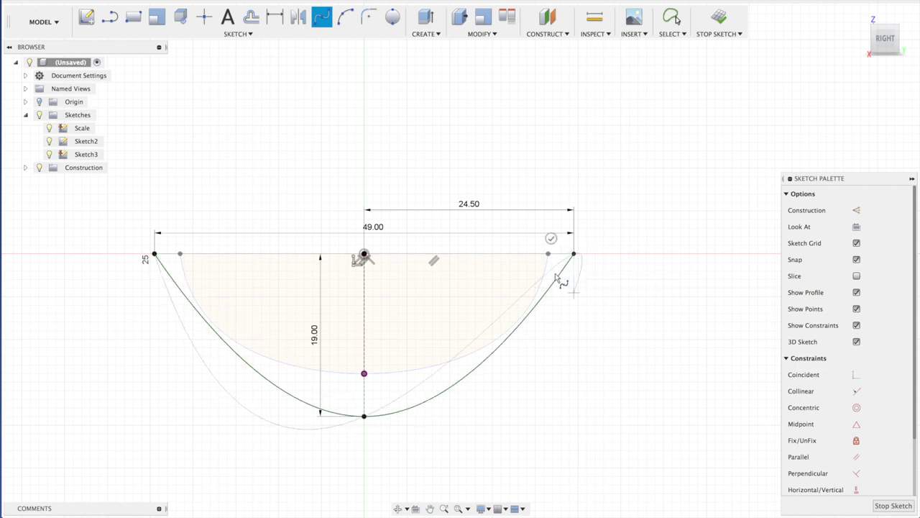
key(Return)
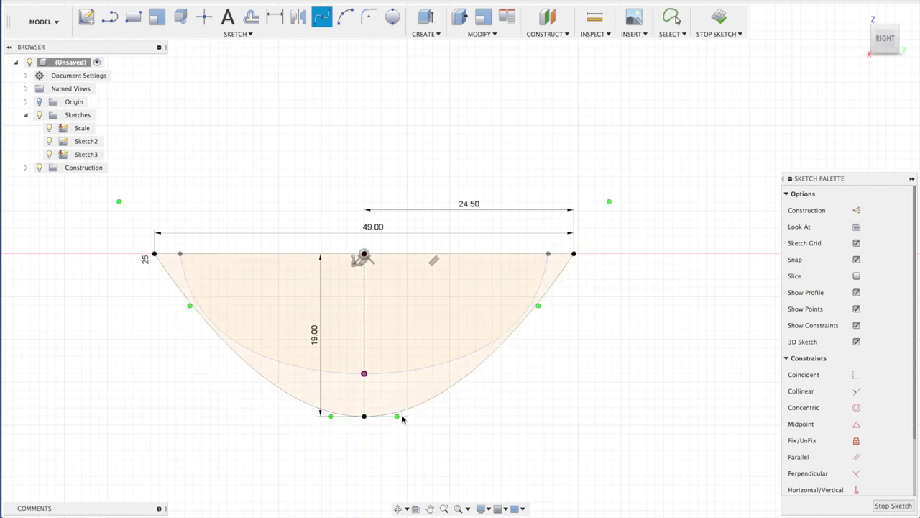
key(Escape)
Stretch the tangent handle at the larger spline's lowest point to about 6 mm from the centreline, and finish the sketch
drag(402, 417, 415, 418)
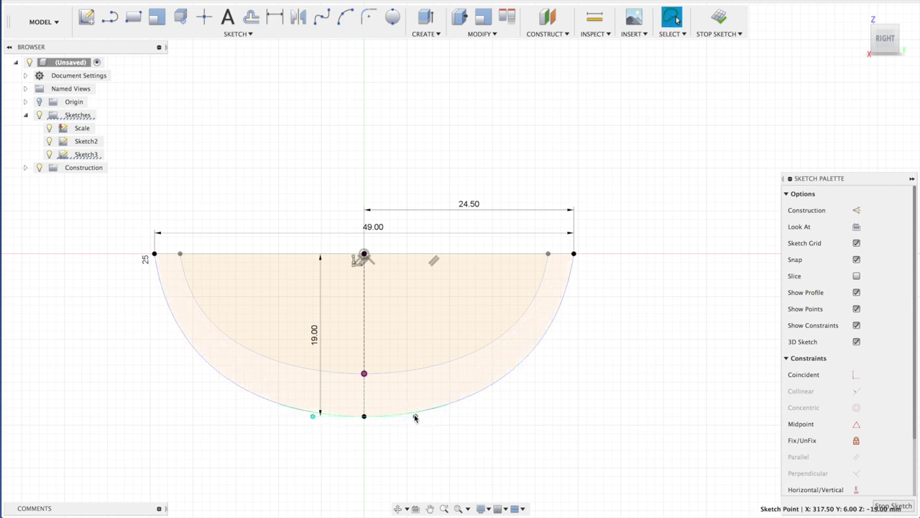
click(898, 508)
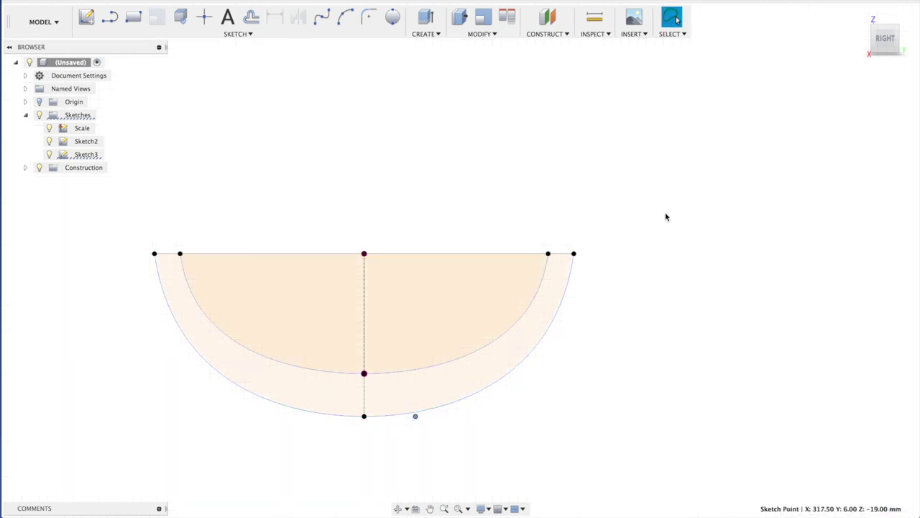
Create a construction plane offset from the YZ origin plane by 635/4-5 mm along the scale line
click(861, 16)
middle_drag(678, 249, 585, 220)
scroll(560, 215, down, 3)
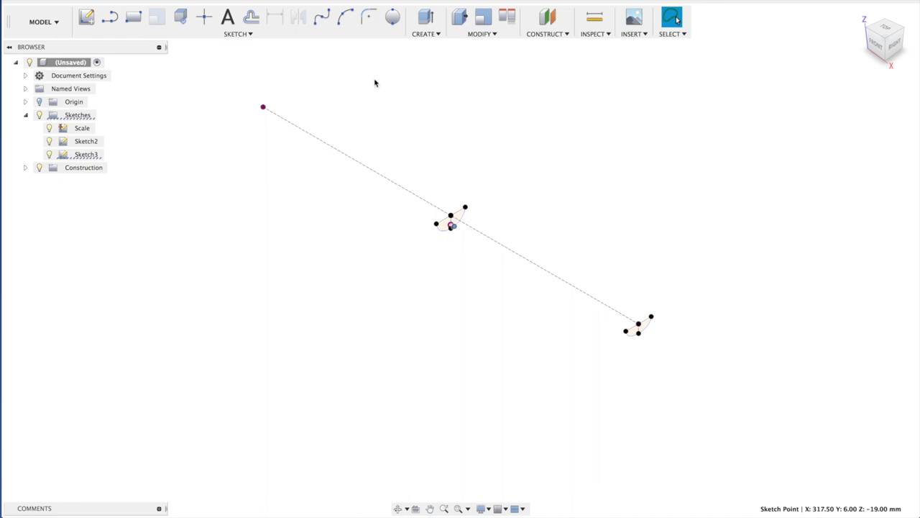
click(554, 34)
click(561, 46)
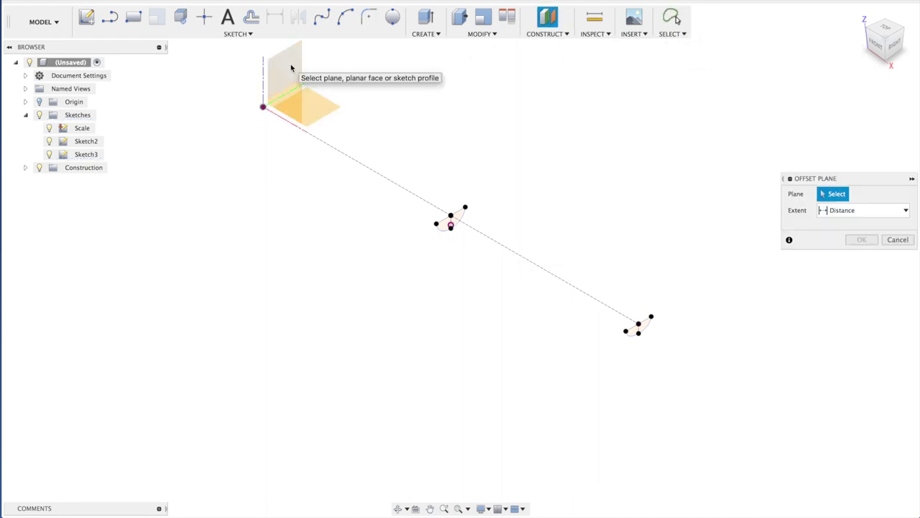
click(291, 69)
text(635)
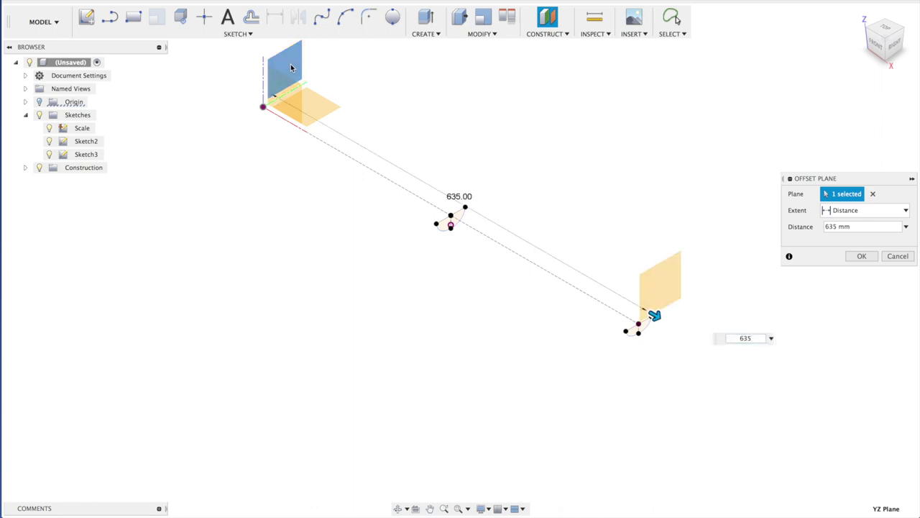
text(/4)
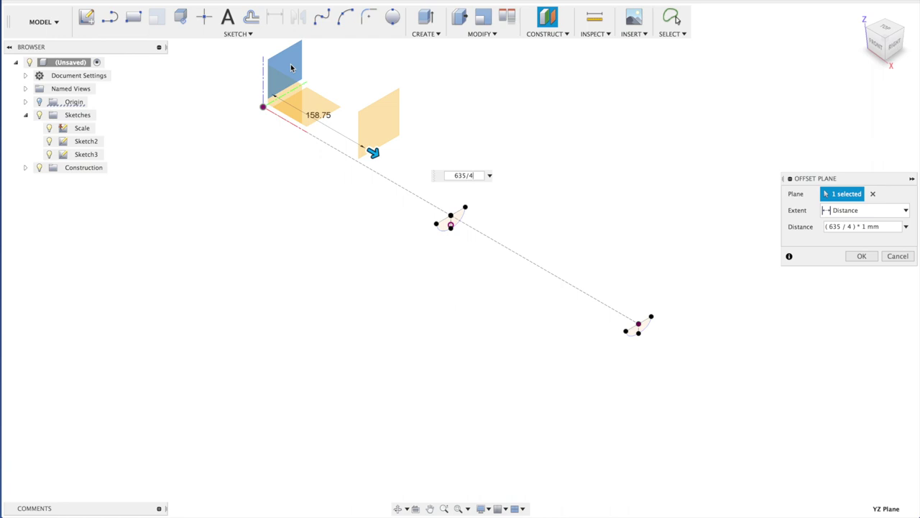
text(-5)
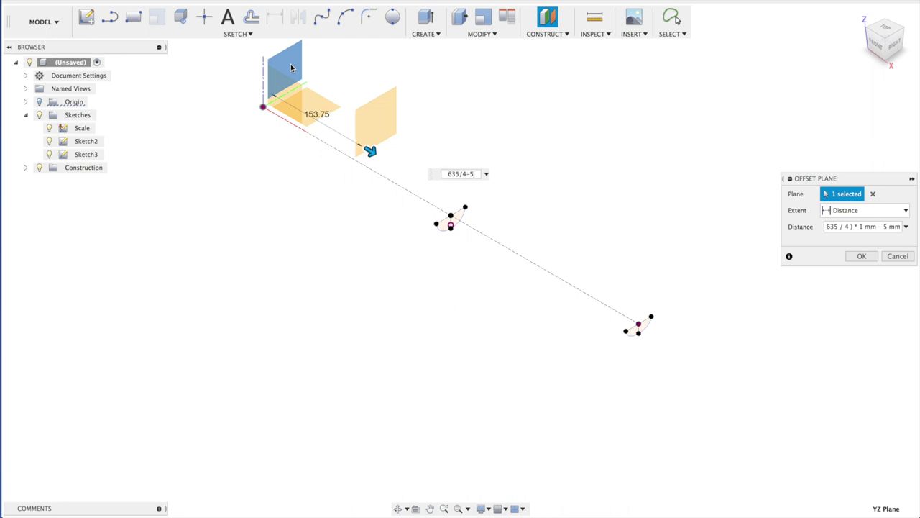
key(Return)
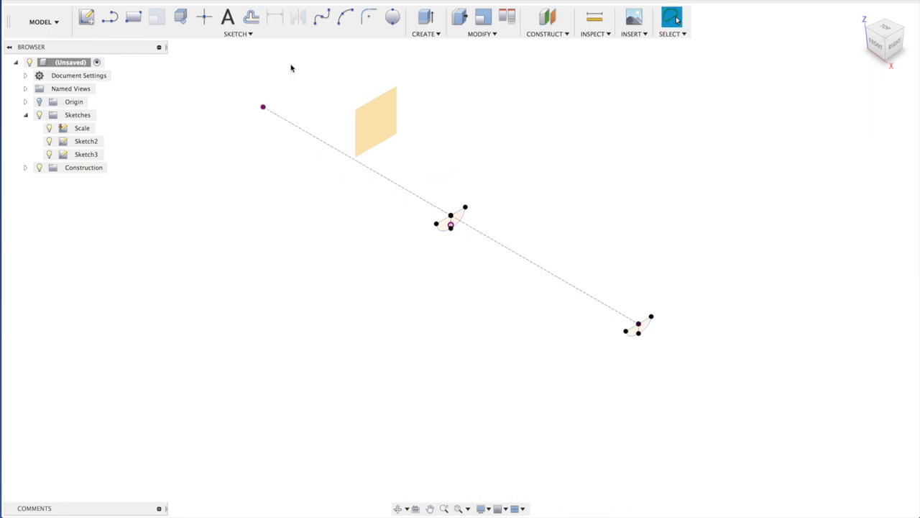
Loft a new body from the 43 mm wide profile at the scale line's end to the 49 mm wide profile at its midpoint
click(422, 34)
click(428, 108)
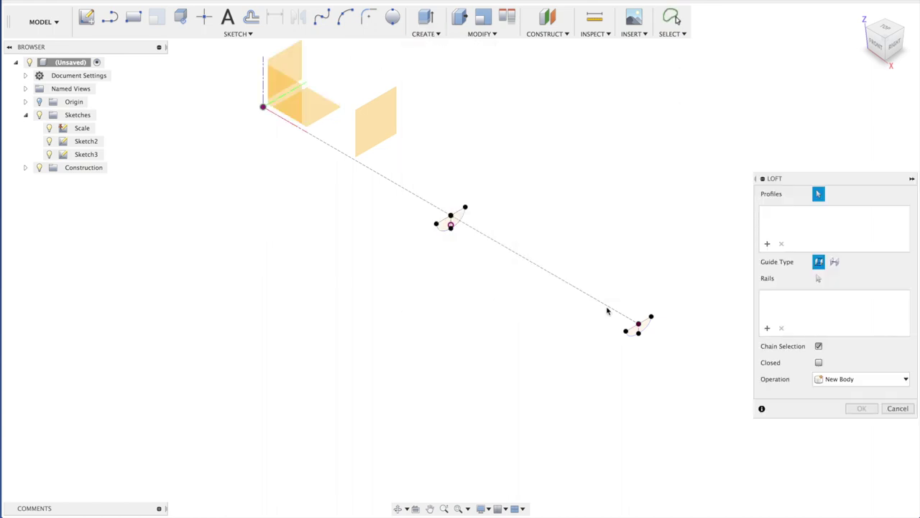
scroll(643, 328, up, 3)
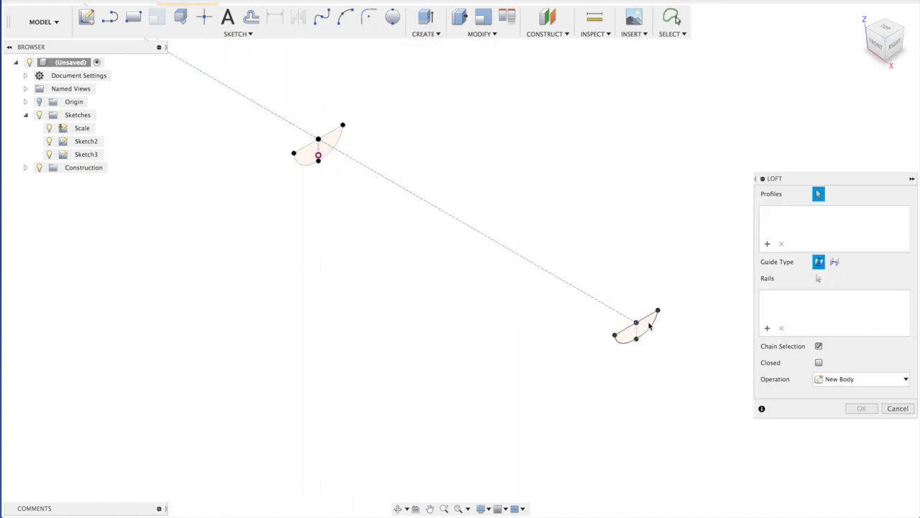
click(643, 329)
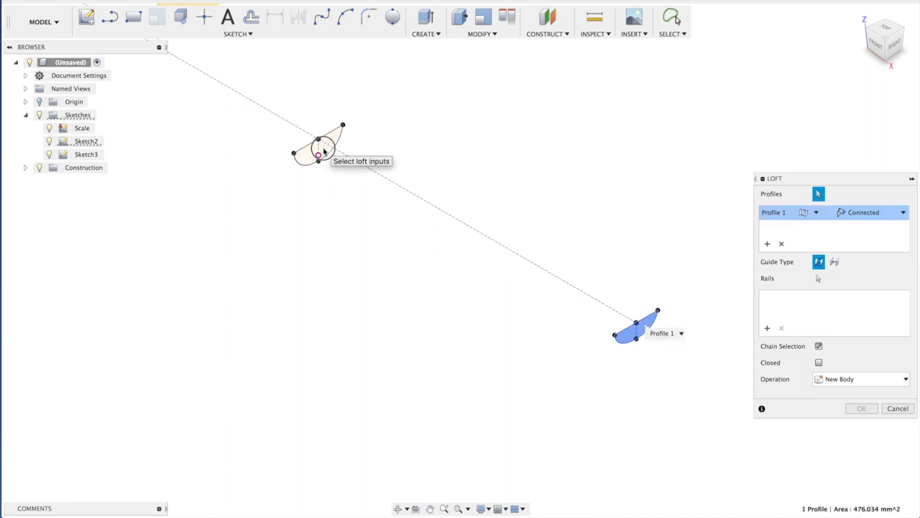
click(324, 151)
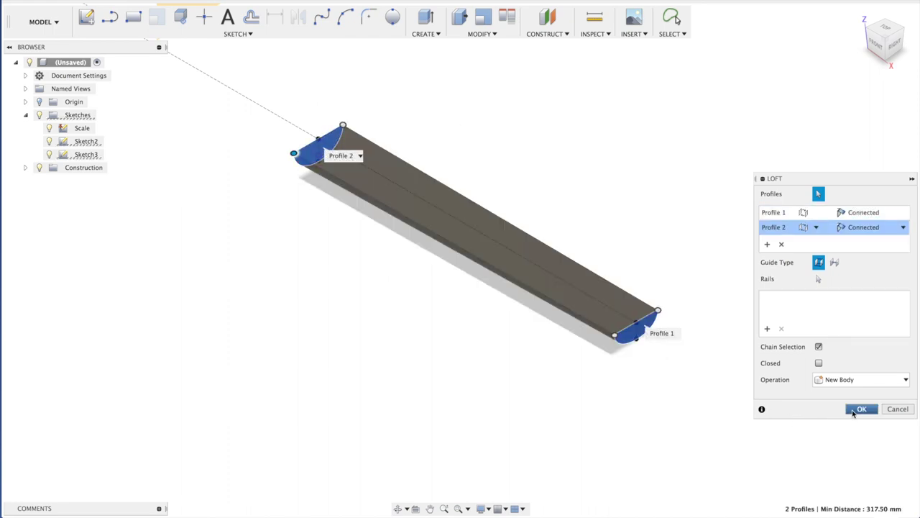
click(852, 407)
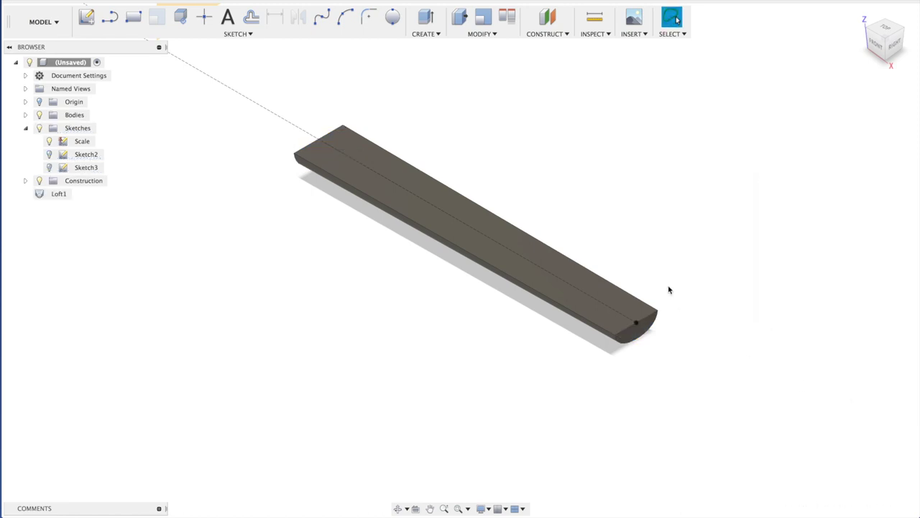
Offset the loft's wider end face with Press Pull as far as the new construction plane
scroll(668, 290, down, 3)
shift+middle_drag(493, 312, 594, 299)
key(Escape)
scroll(510, 226, up, 4)
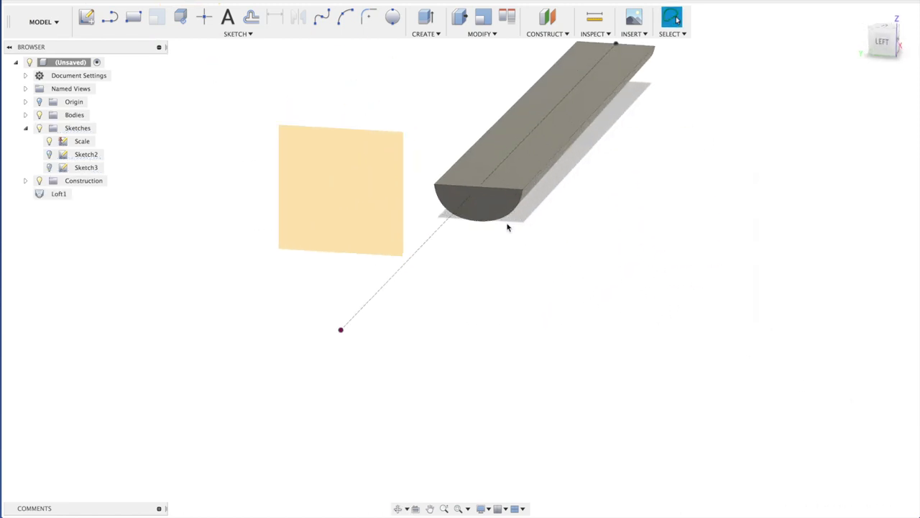
key(q)
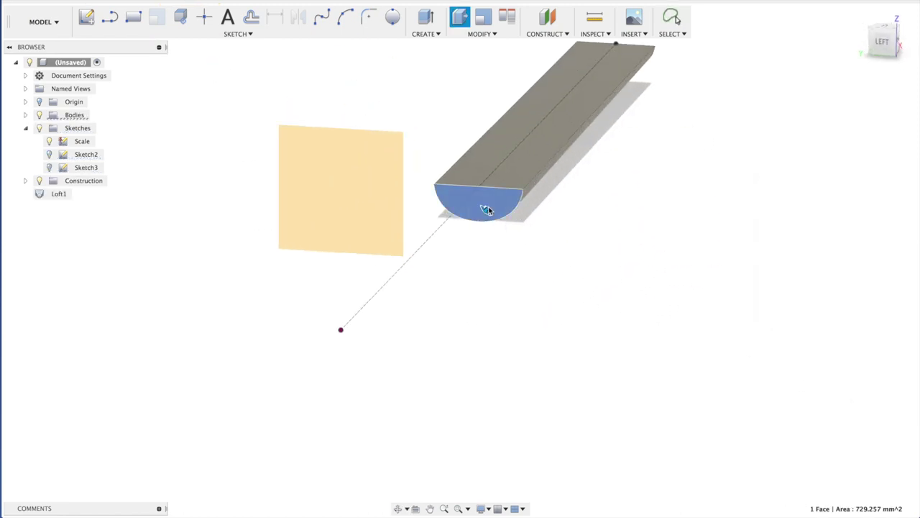
click(340, 217)
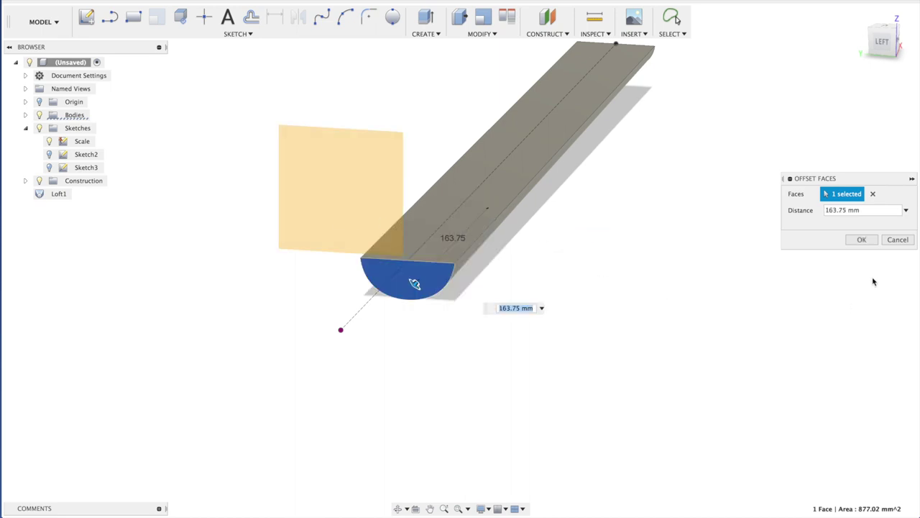
click(862, 239)
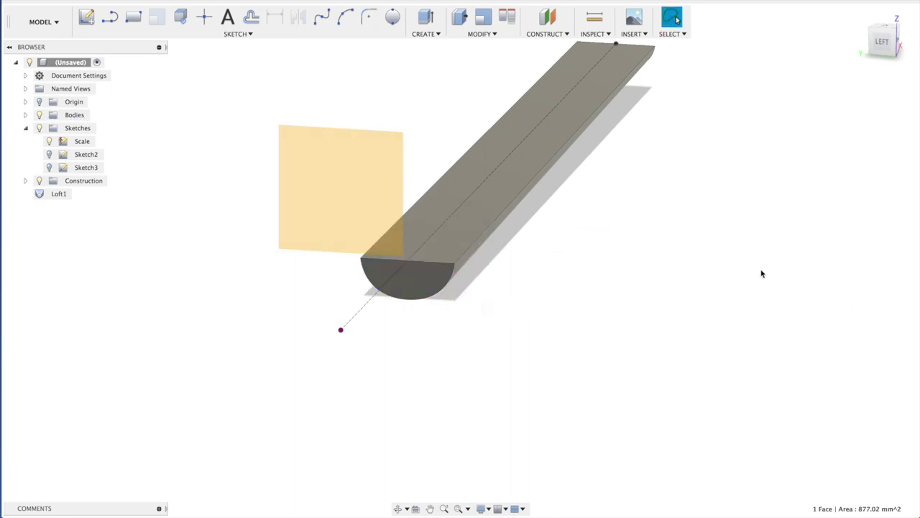
Rename the lofted body as Neck
shift+middle_drag(731, 276, 625, 314)
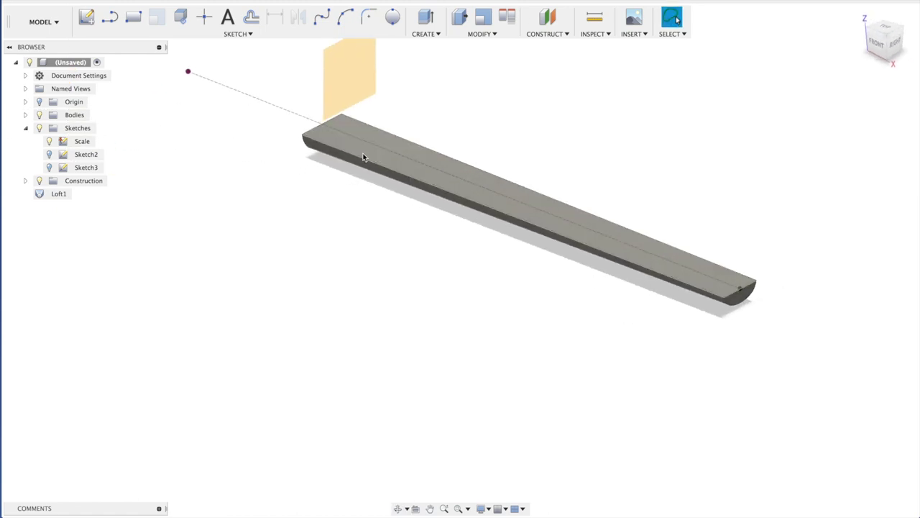
click(25, 115)
double_click(85, 128)
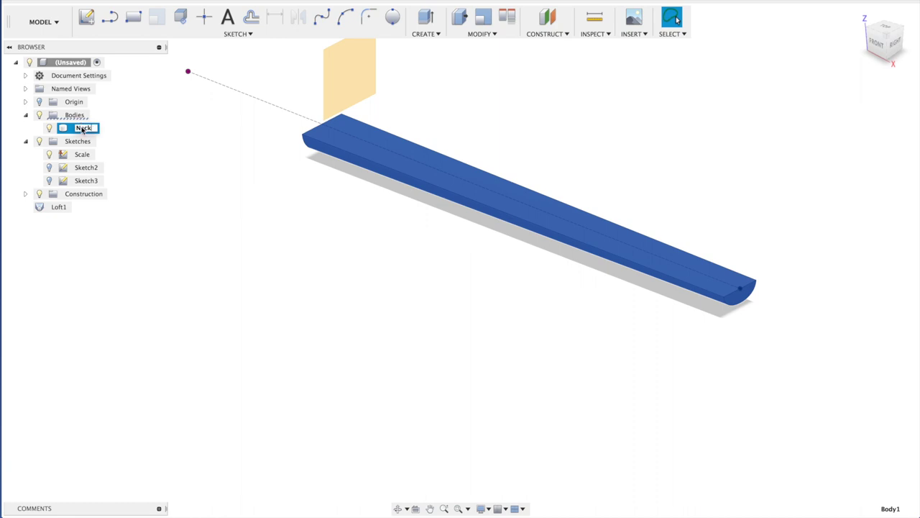
text(Neck)
key(Return)
Extrude the neck's flat top face 5 mm upward as a new body
click(419, 250)
click(410, 172)
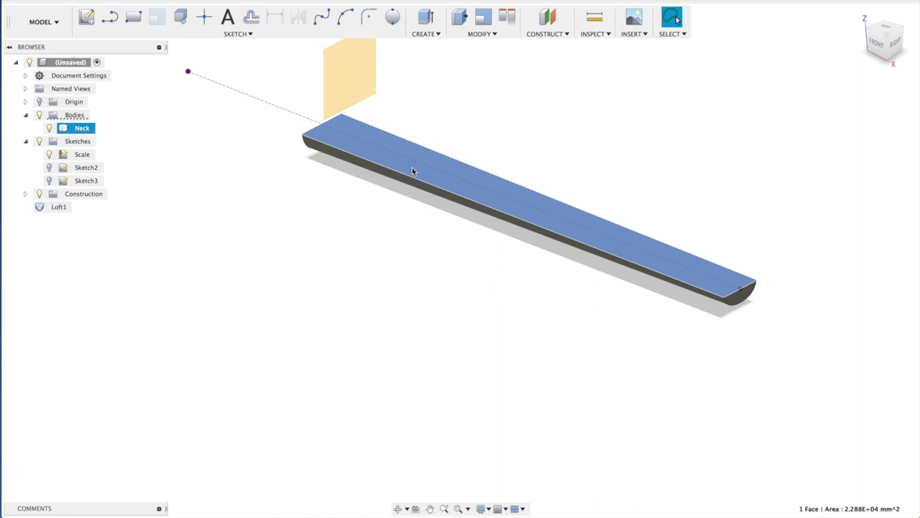
key(e)
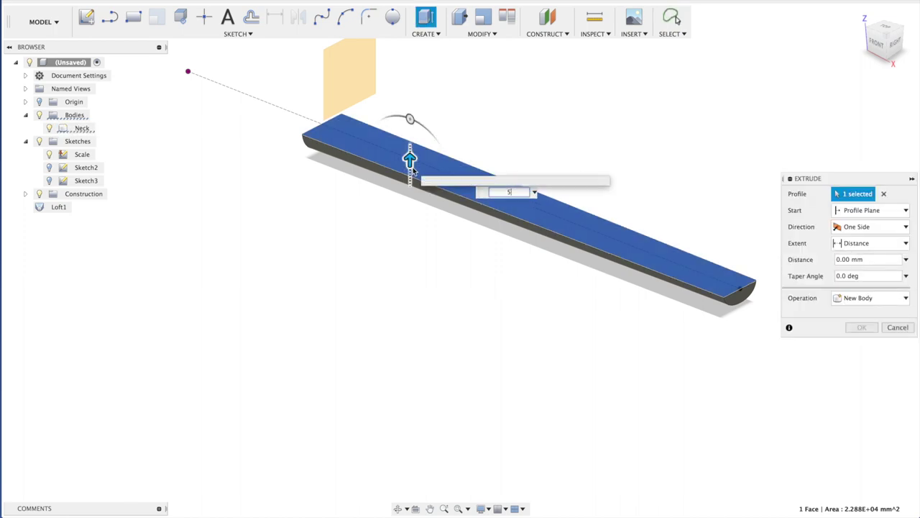
key(Return)
click(853, 297)
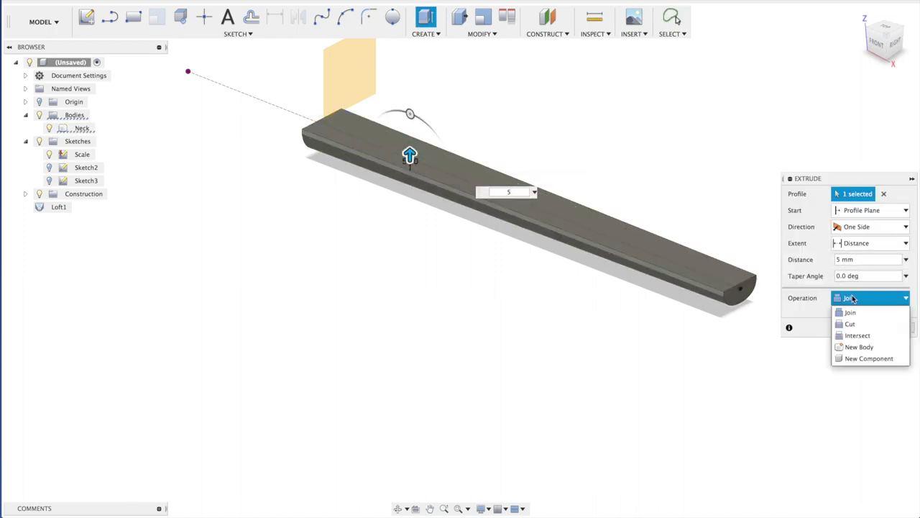
click(860, 347)
click(859, 328)
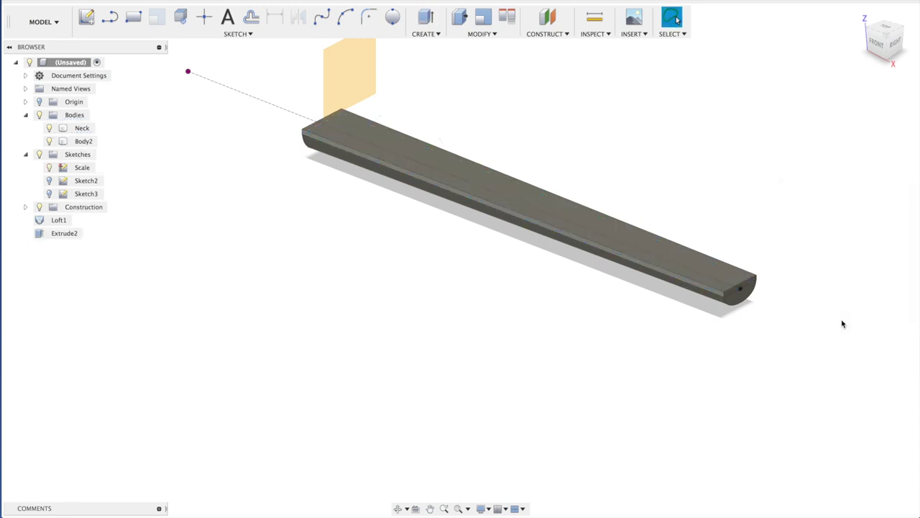
Rename the extruded slab body as Fretboard and hide it
click(85, 141)
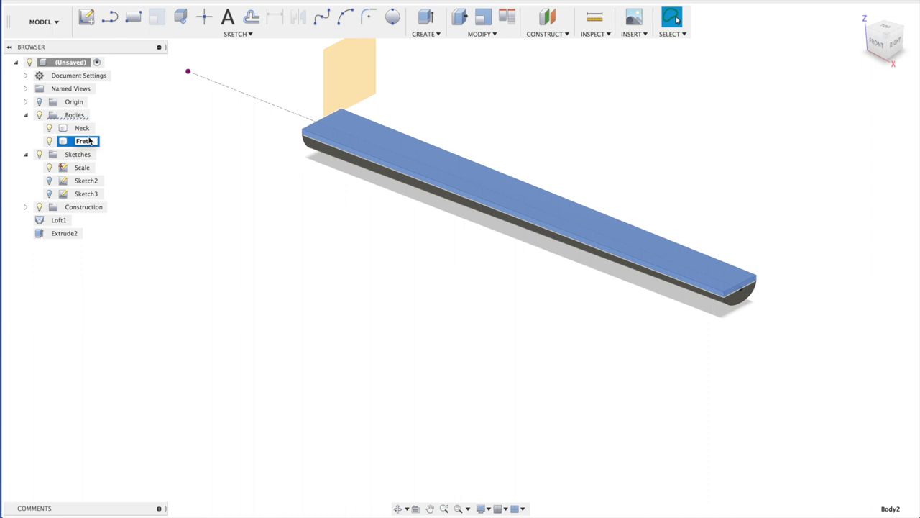
key(Return)
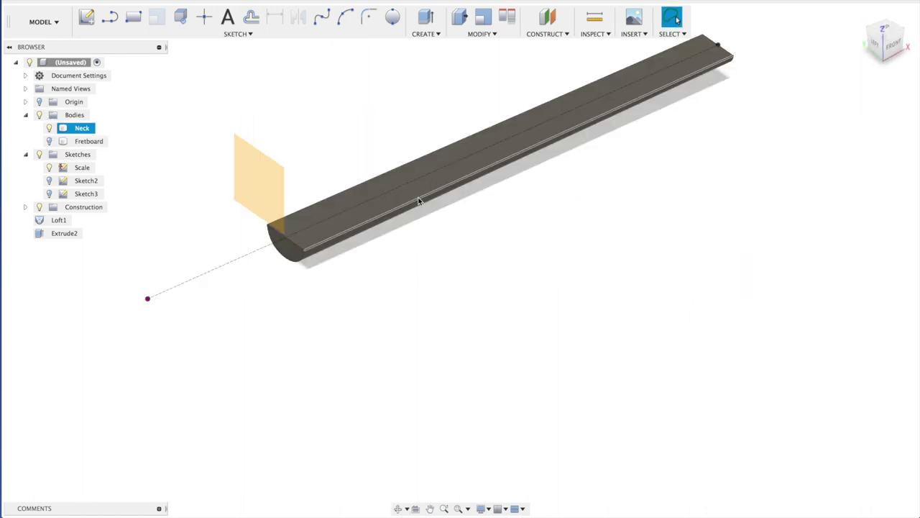
click(461, 223)
Create a construction plane offset 100 mm along the neck from the existing plane at its wider end
shift+middle_drag(548, 309, 485, 307)
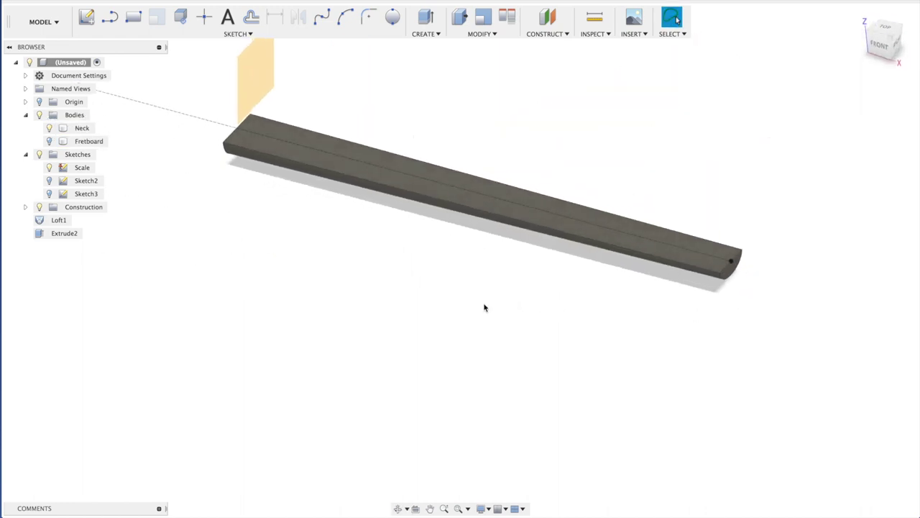
click(545, 34)
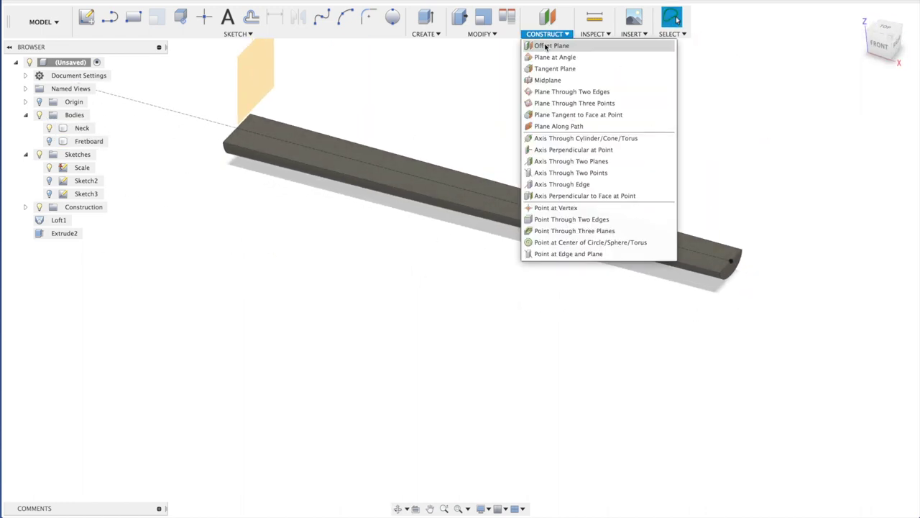
click(553, 46)
click(257, 86)
text(100)
key(Return)
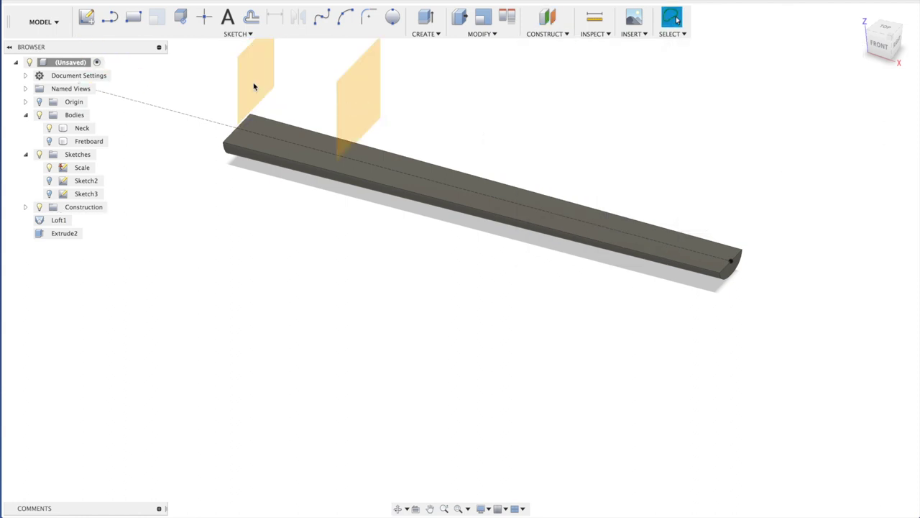
Split the Neck body with the new 100 mm offset plane
click(504, 34)
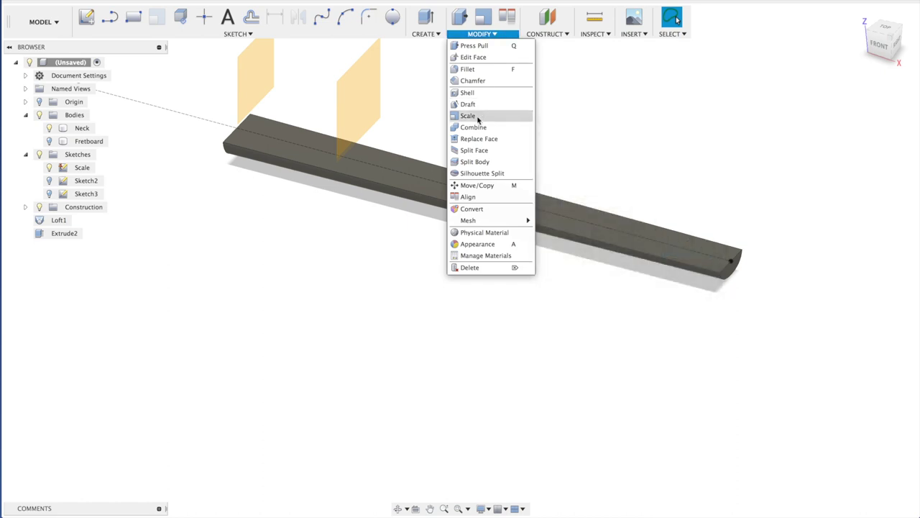
click(499, 162)
click(450, 171)
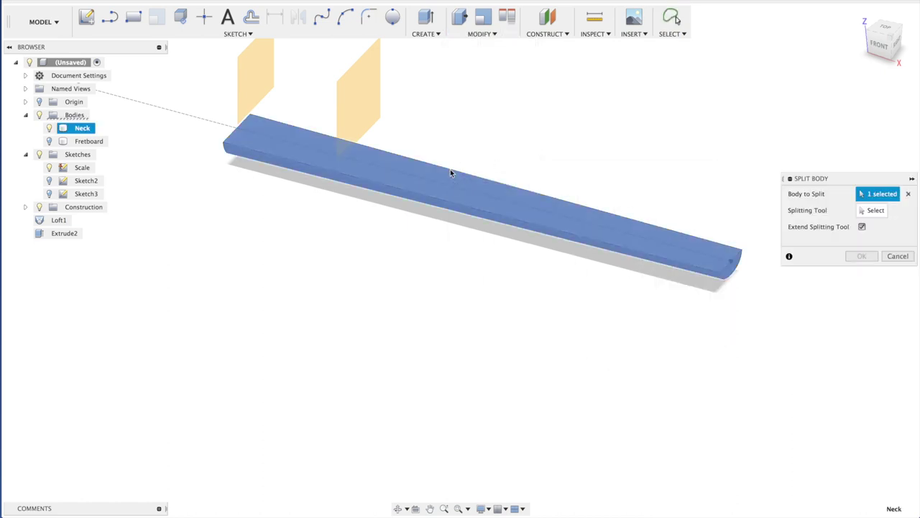
click(876, 212)
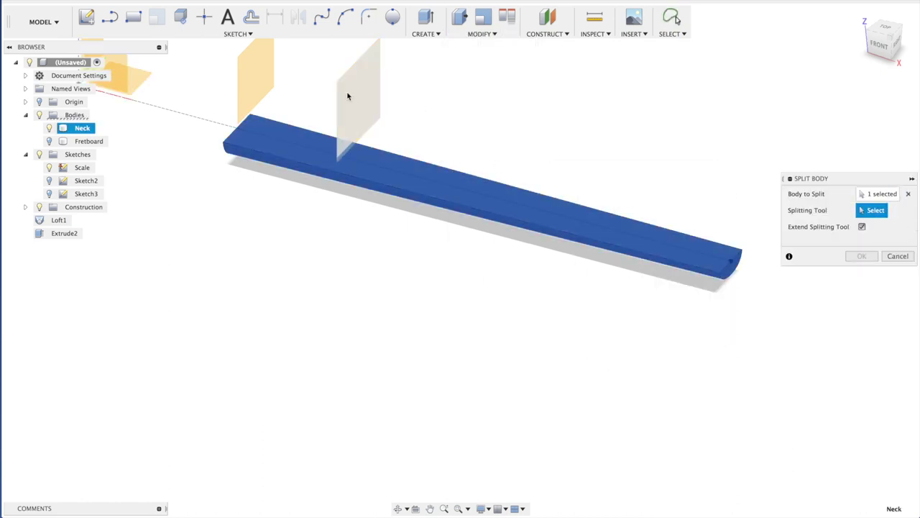
click(348, 95)
click(862, 239)
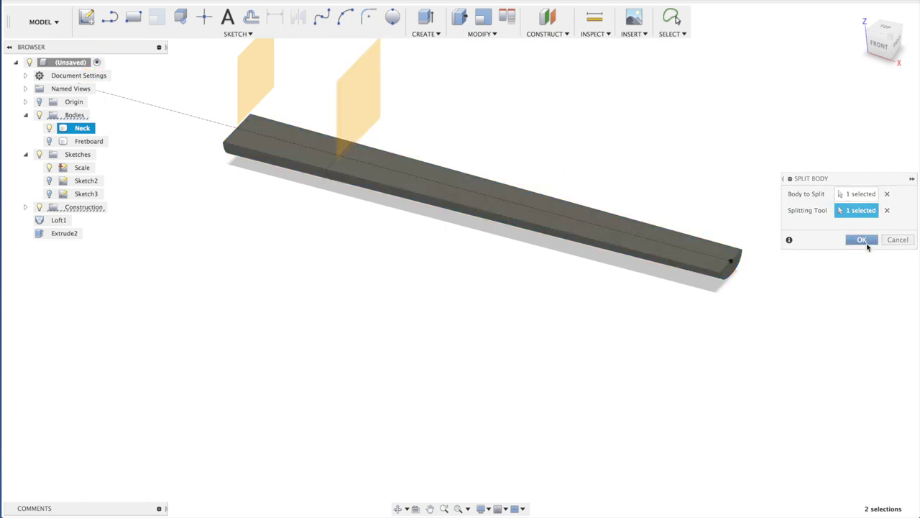
Extrude the top face of the short split section downward by -3-43 mm as a new body
click(302, 157)
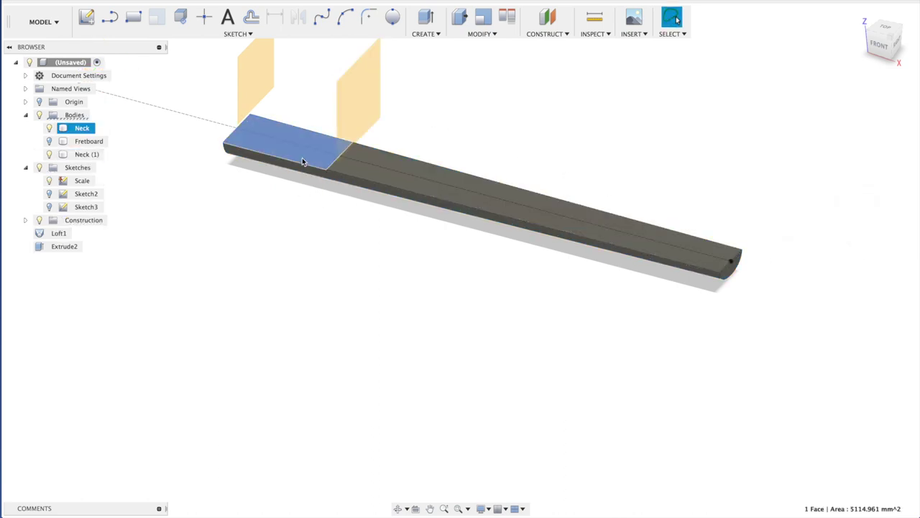
key(e)
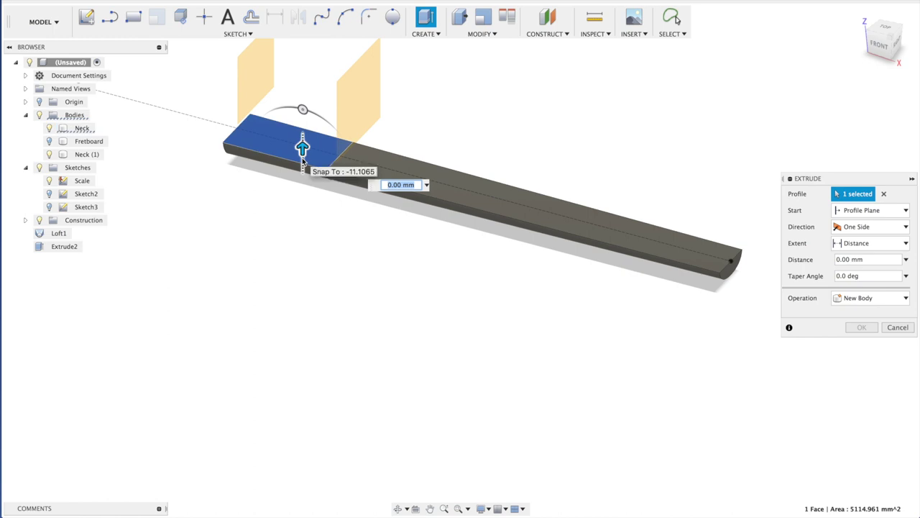
key(Return)
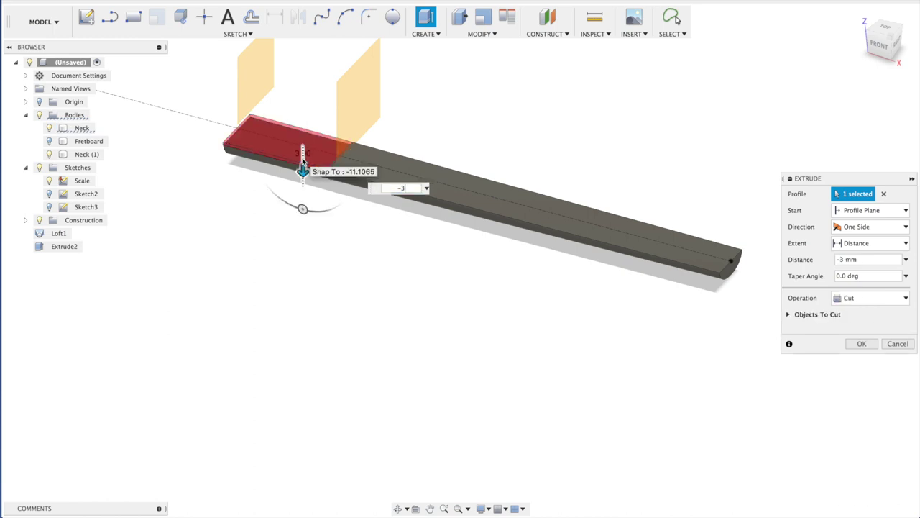
text(-43)
key(Return)
click(858, 297)
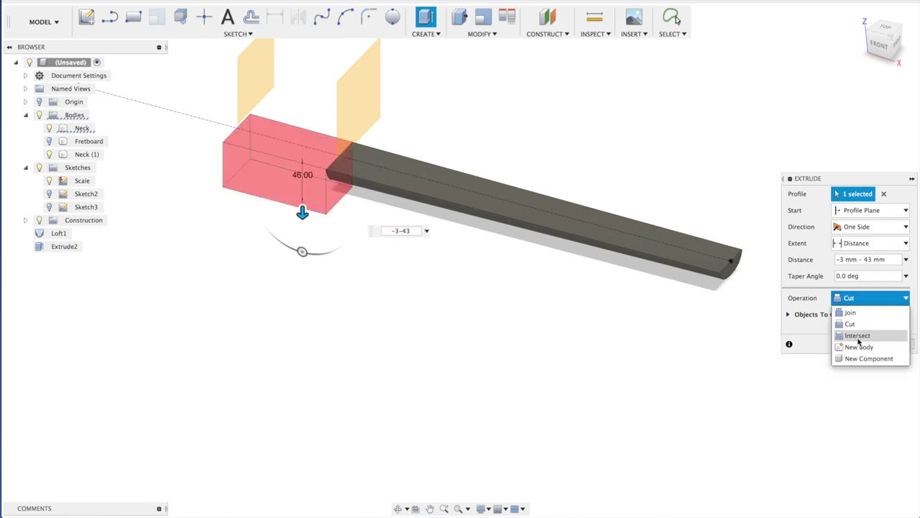
click(858, 349)
click(860, 328)
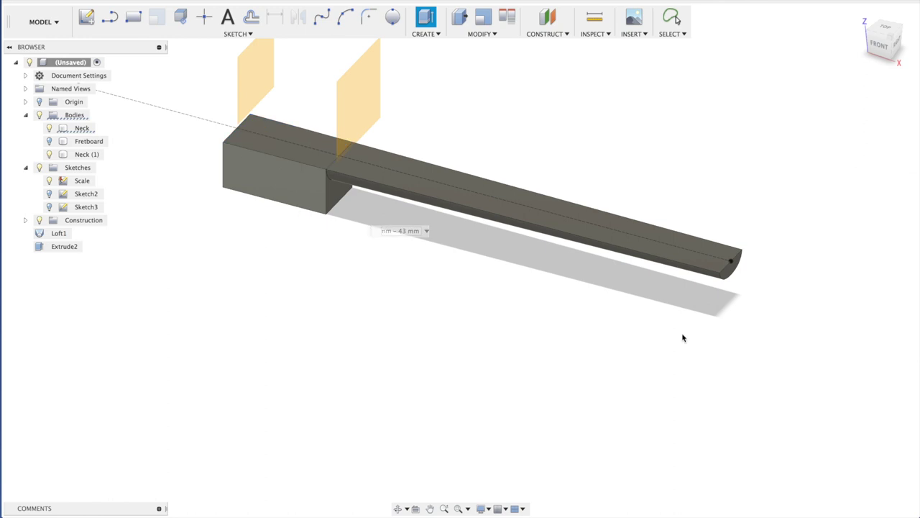
Delete the short Neck body inside the extruded block and rename the block body as Neck joint
click(49, 128)
click(50, 128)
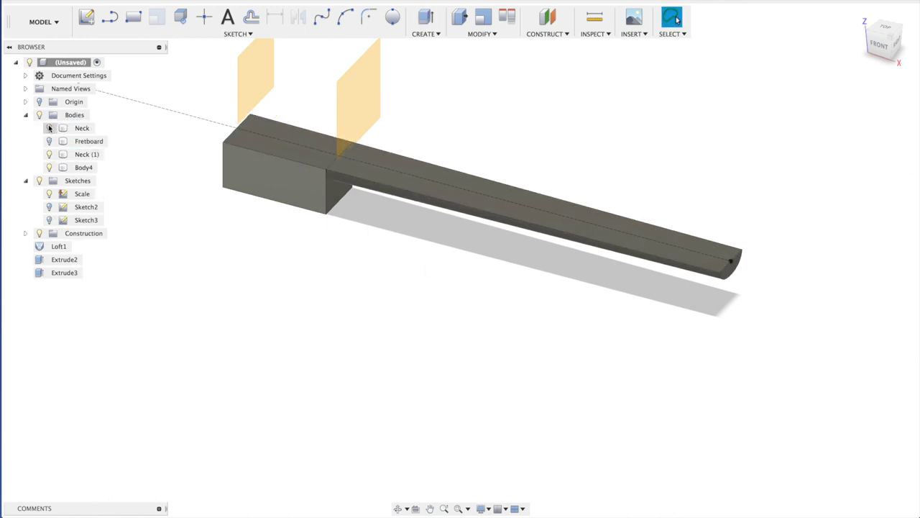
click(79, 129)
key(Delete)
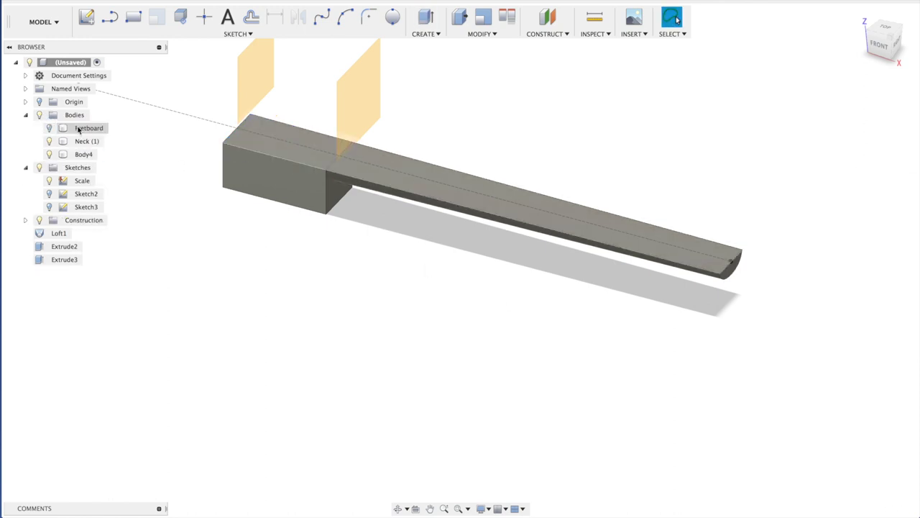
click(86, 141)
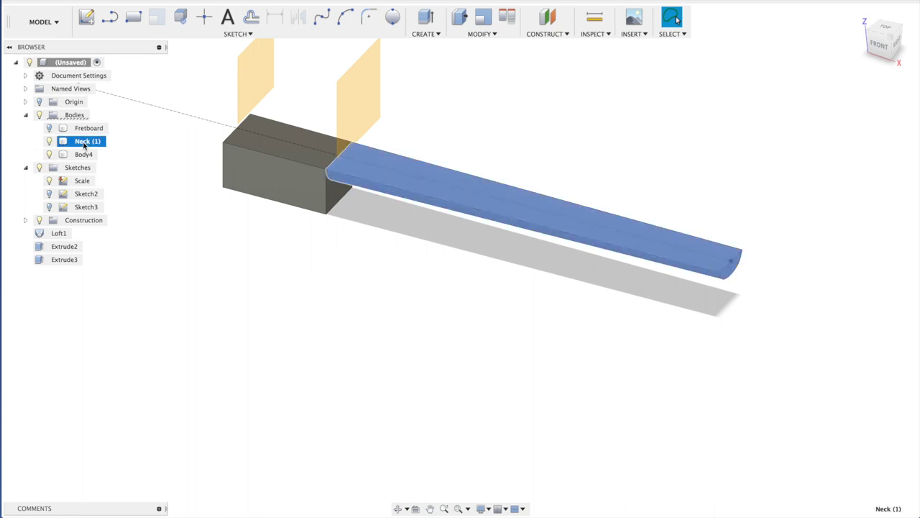
click(84, 155)
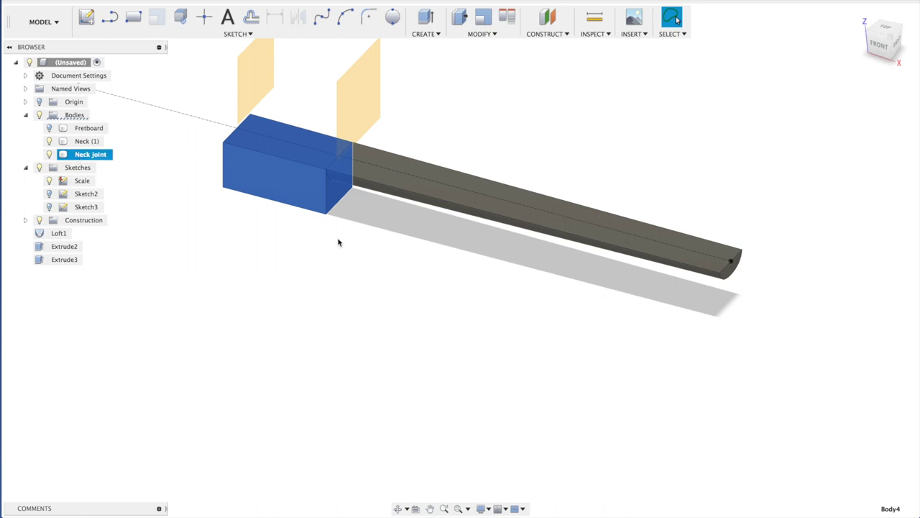
Create an offset construction plane from the underside of the Neck joint block
shift+middle_drag(339, 326, 366, 368)
scroll(378, 281, up, 4)
middle_drag(380, 273, 475, 280)
scroll(475, 281, down, 1)
click(537, 34)
click(550, 42)
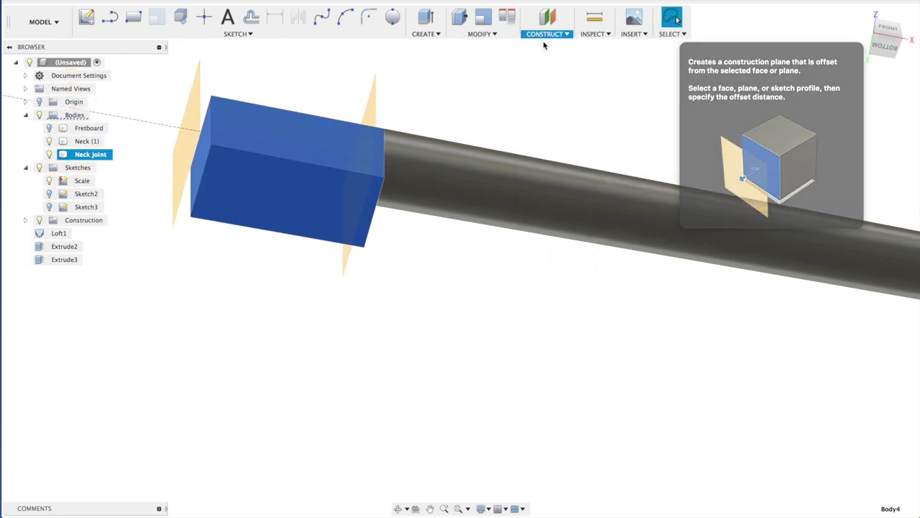
click(303, 191)
key(Escape)
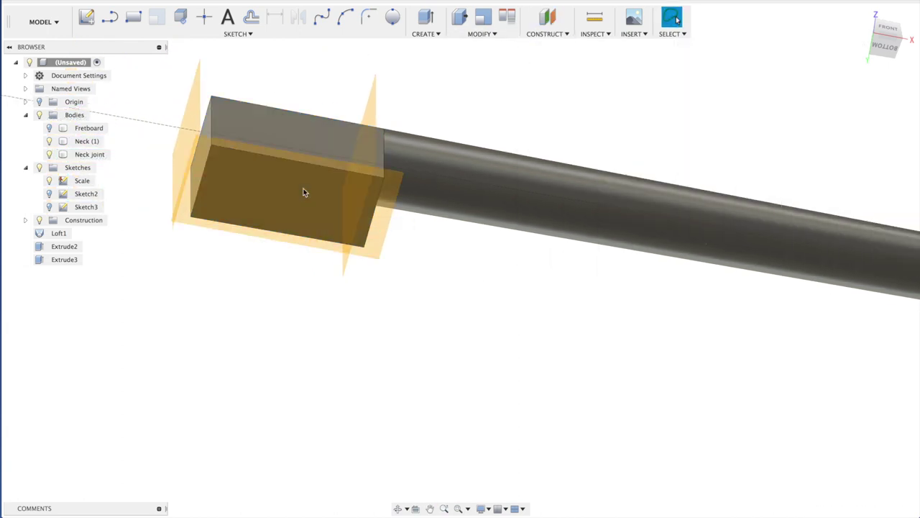
Sketch a line on the underside plane across the block's width, between the midpoints of its two long edges
key(l)
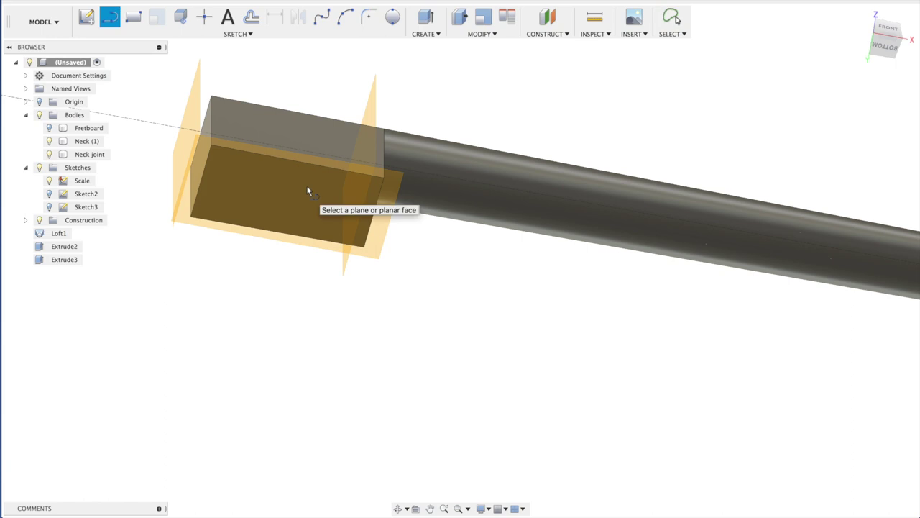
click(309, 184)
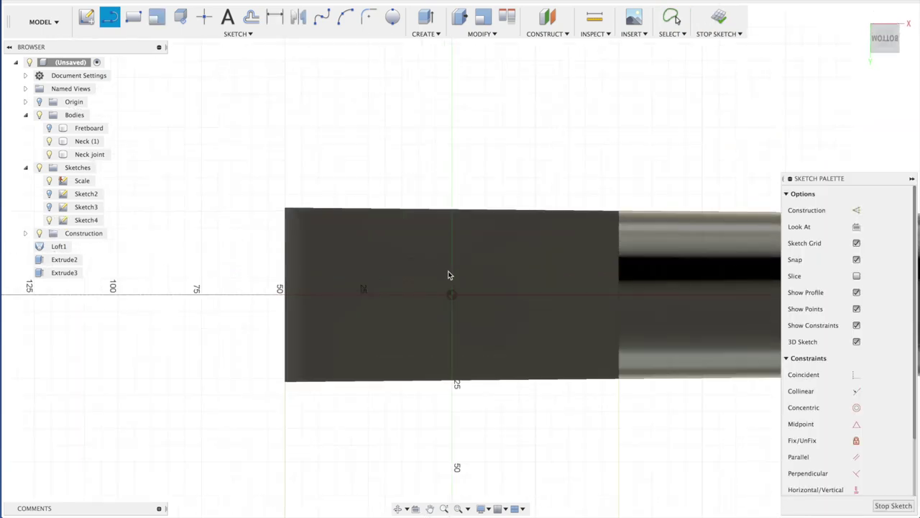
click(308, 148)
click(308, 334)
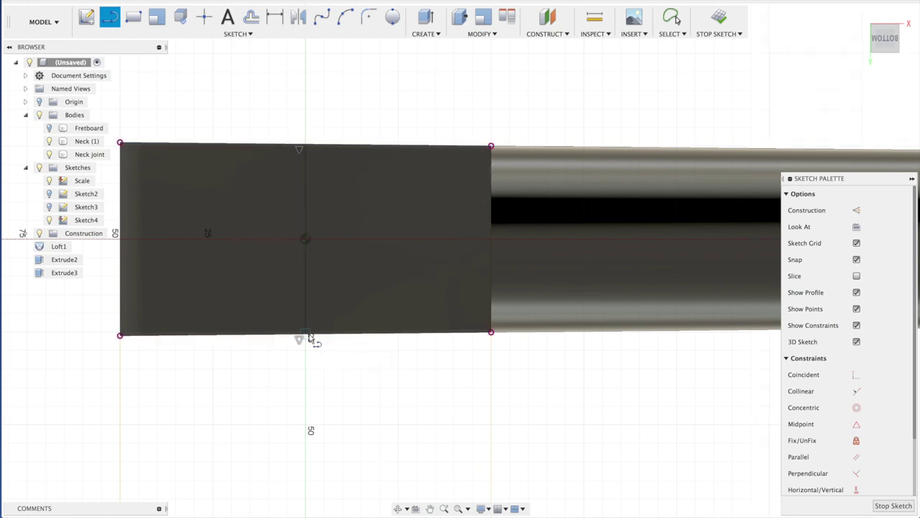
Draw a three-point arc between the line's endpoints, bulging toward the neck, and finish the sketch
click(342, 19)
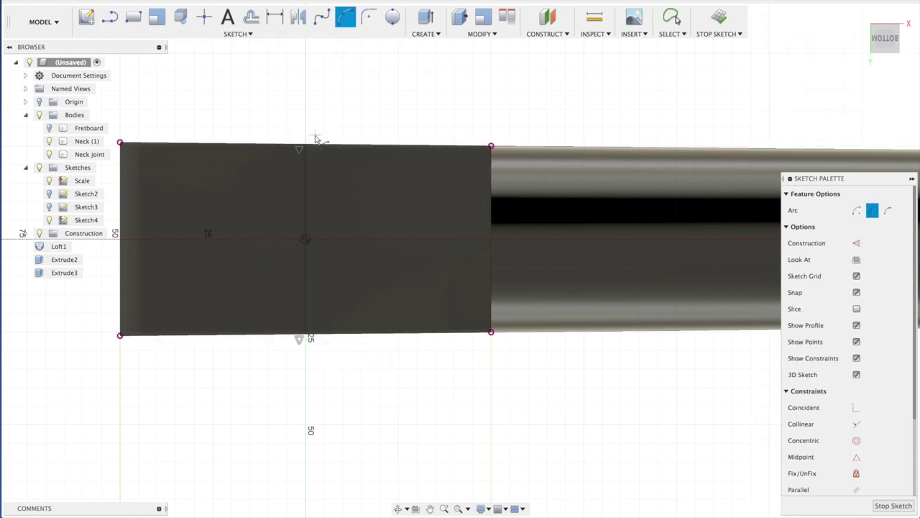
click(306, 150)
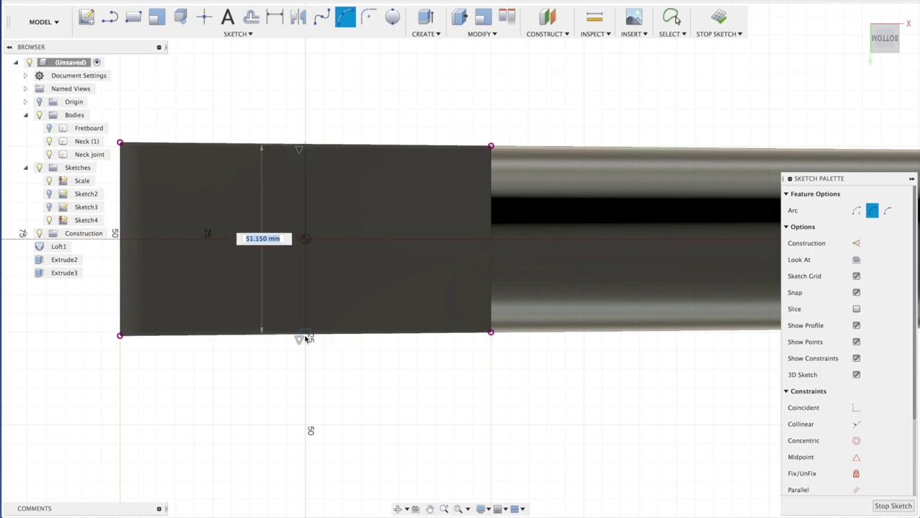
click(306, 338)
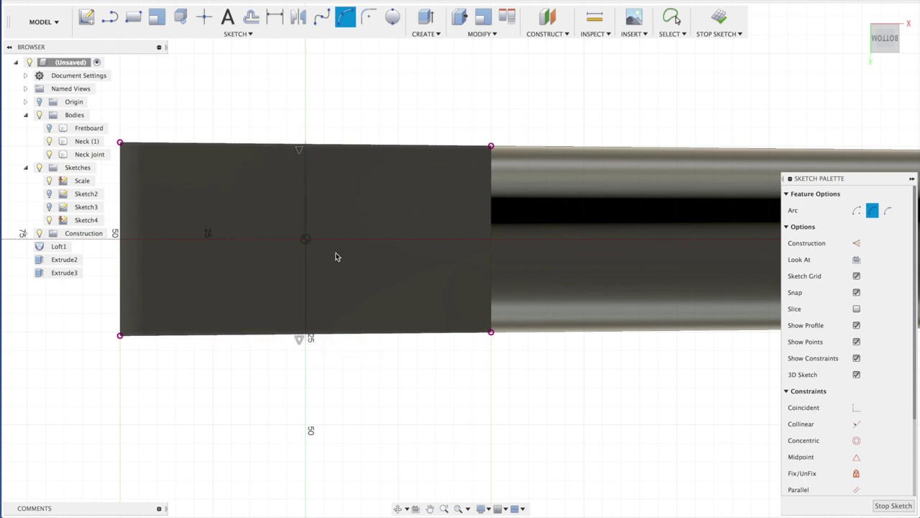
click(373, 243)
click(894, 504)
Hide the Neck joint block and set up a loft from the neck's end face to the arc profile on the underside plane
mouse_move(594, 96)
shift+middle_down()
mouse_move(601, 230)
mouse_move(617, 220)
shift+middle_up()
click(49, 154)
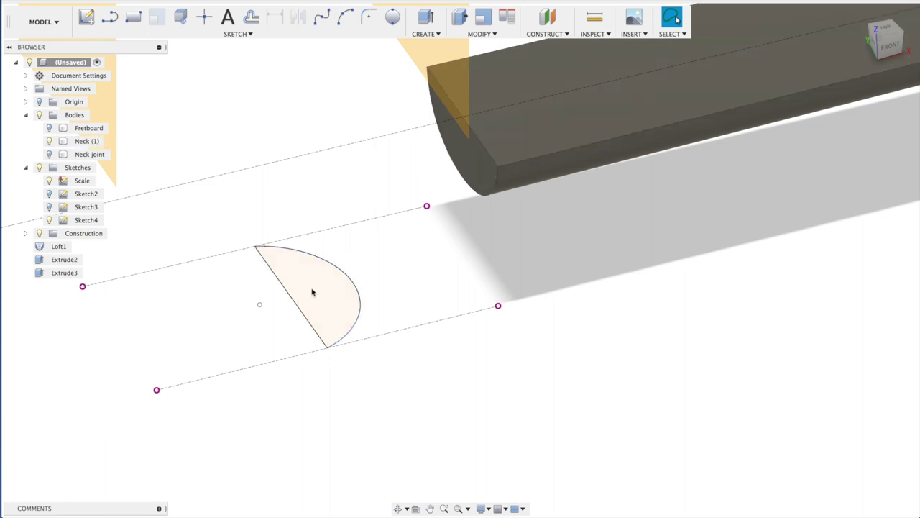
click(431, 34)
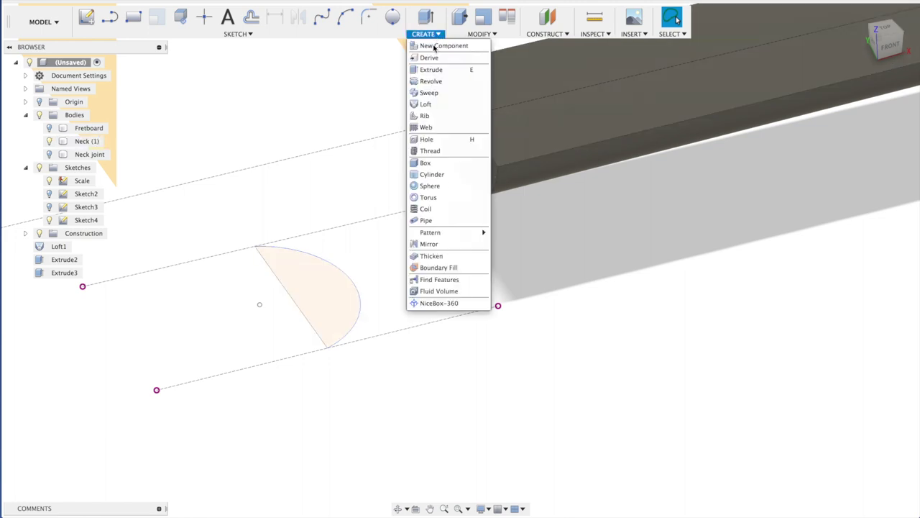
click(426, 104)
click(448, 145)
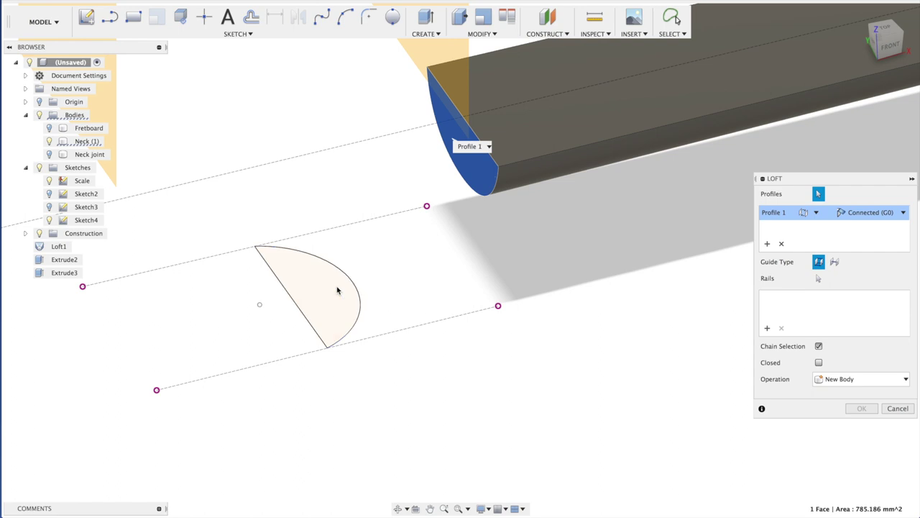
click(320, 298)
Give the loft Curvature (G2) continuity at the neck's end face and create it with the Join operation
click(877, 213)
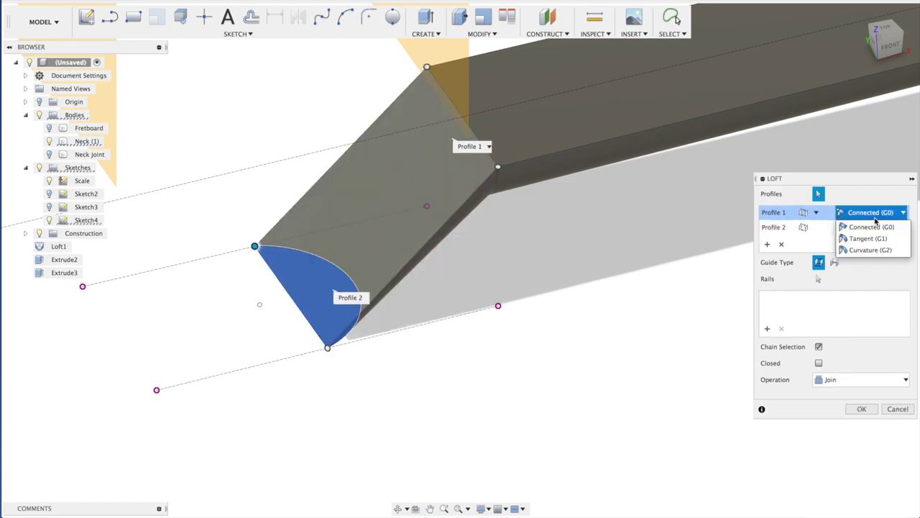
click(869, 250)
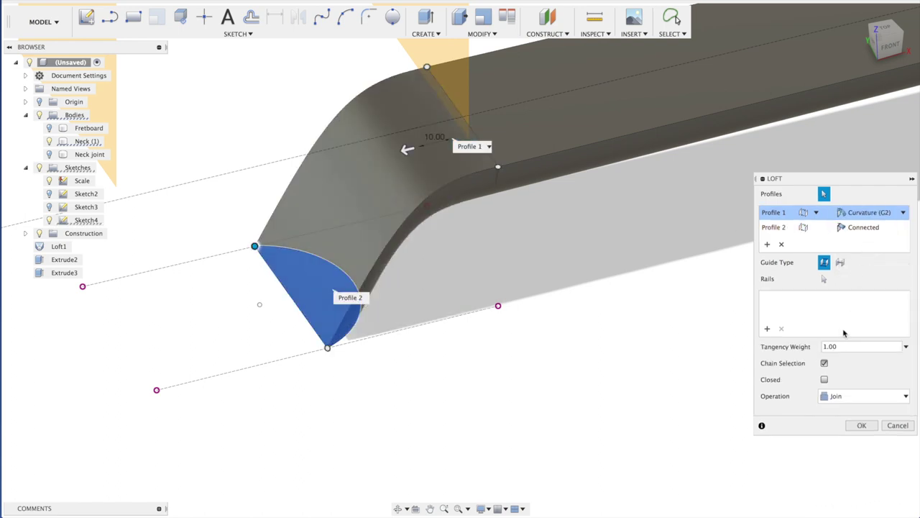
click(861, 425)
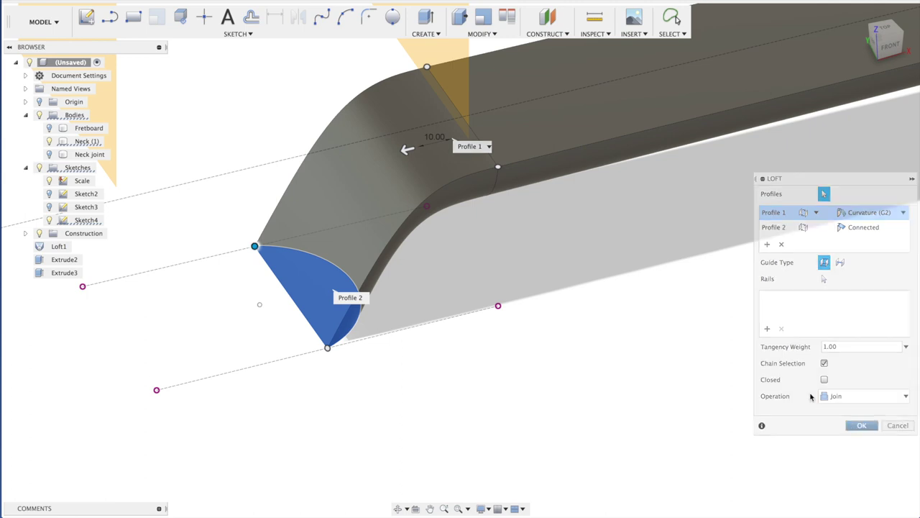
shift+middle_drag(276, 235, 252, 202)
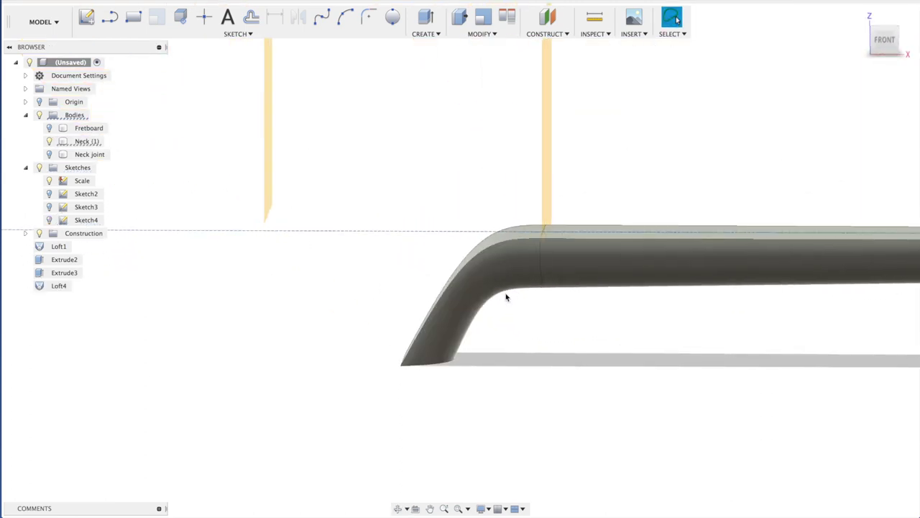
Show the Neck joint block again and split it with the upper curved face of the heel loft
click(89, 154)
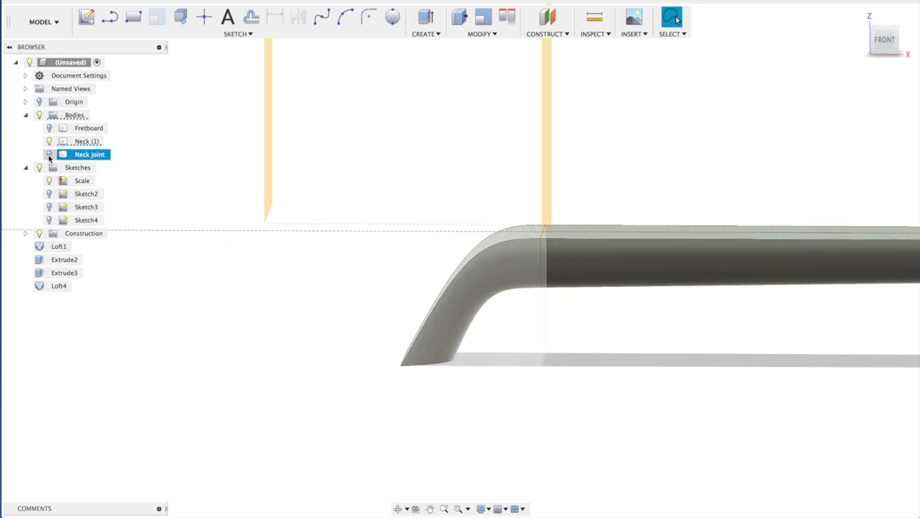
click(48, 154)
shift+middle_drag(407, 151, 428, 160)
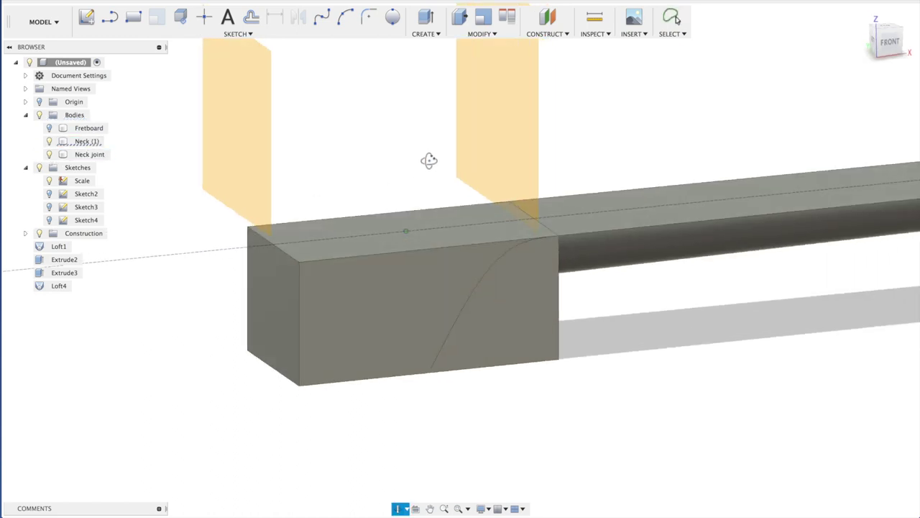
click(479, 33)
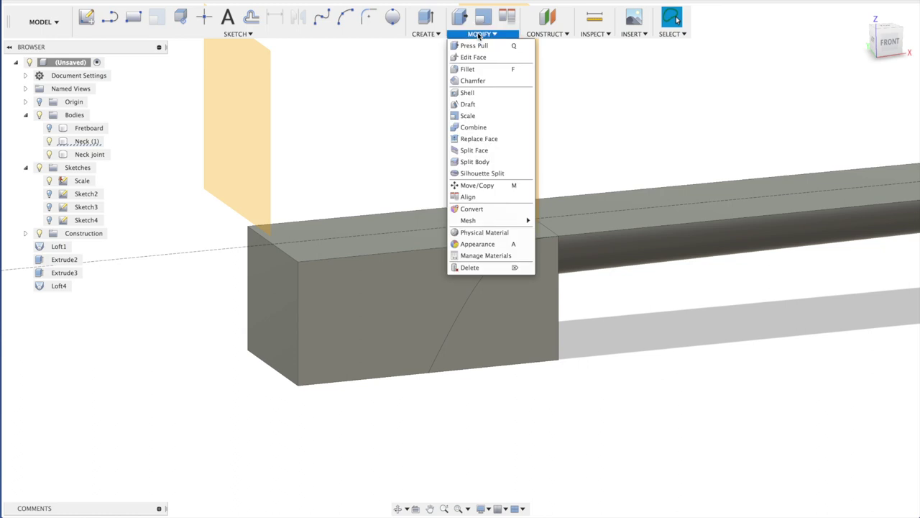
click(475, 162)
click(391, 281)
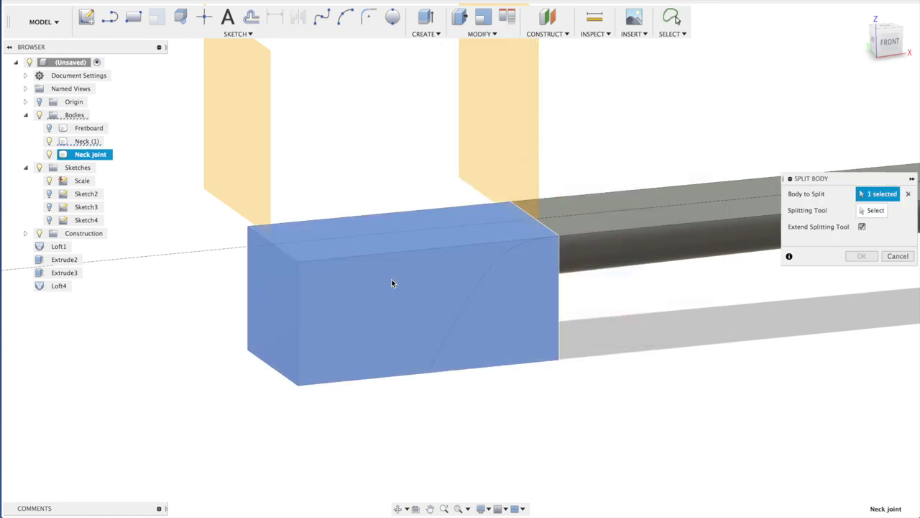
click(48, 141)
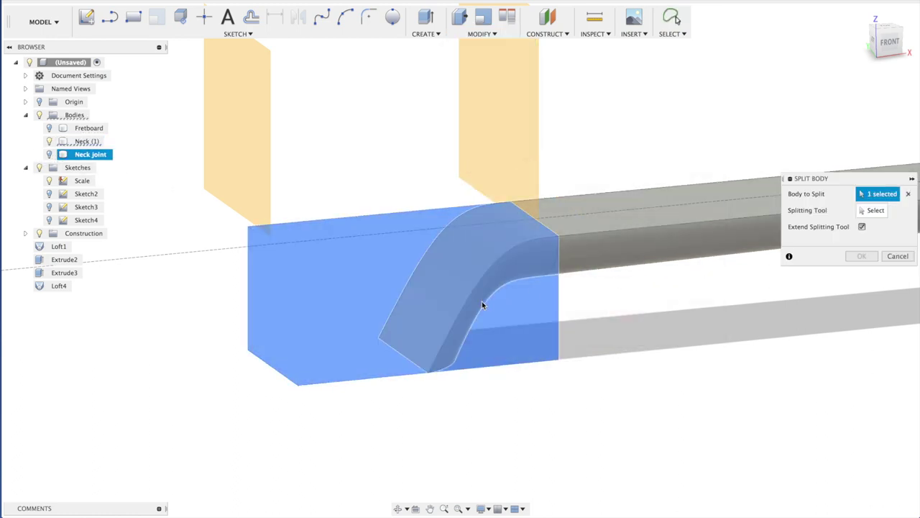
click(876, 210)
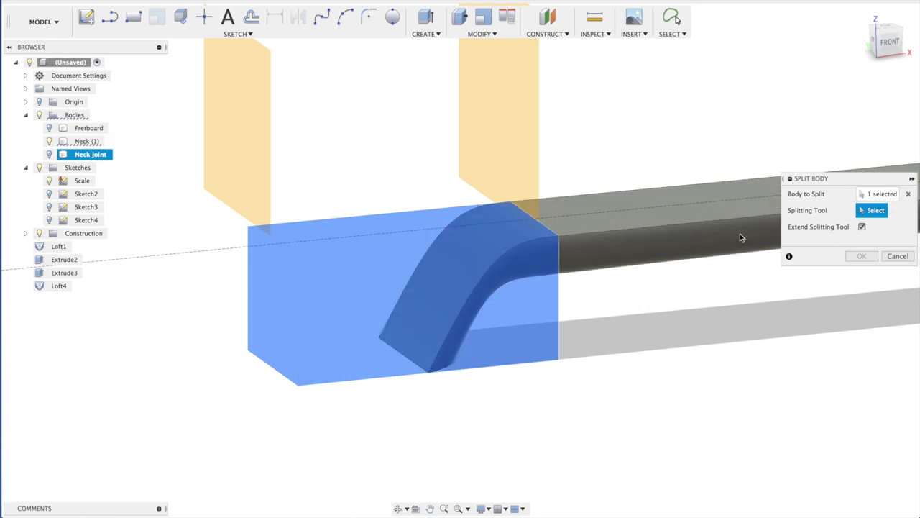
click(467, 238)
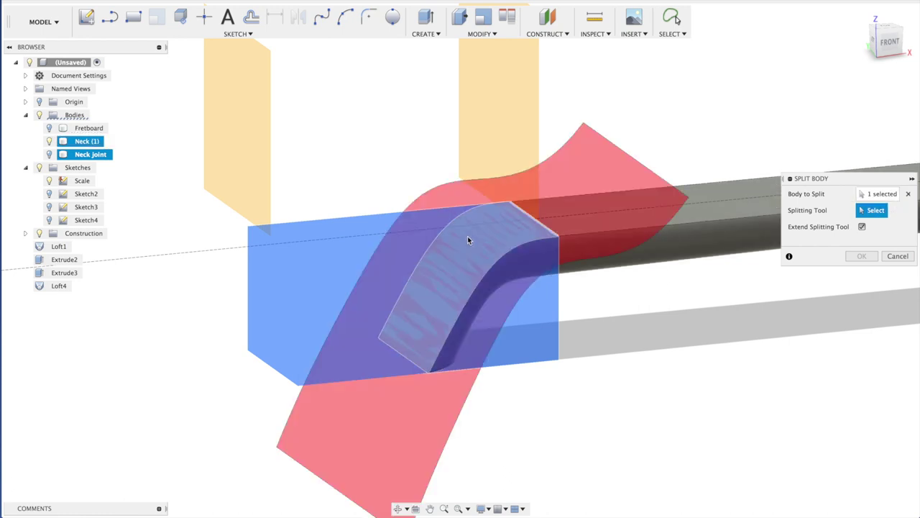
click(860, 256)
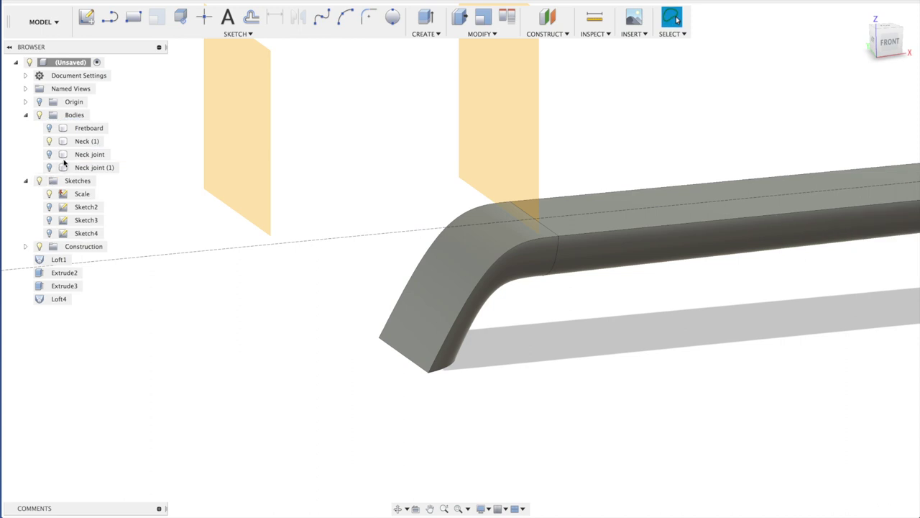
Identify the two split block pieces by toggling their visibility and delete the Neck joint piece beneath the heel curve
click(62, 167)
click(47, 170)
click(46, 156)
click(49, 154)
click(49, 154)
click(82, 156)
key(Delete)
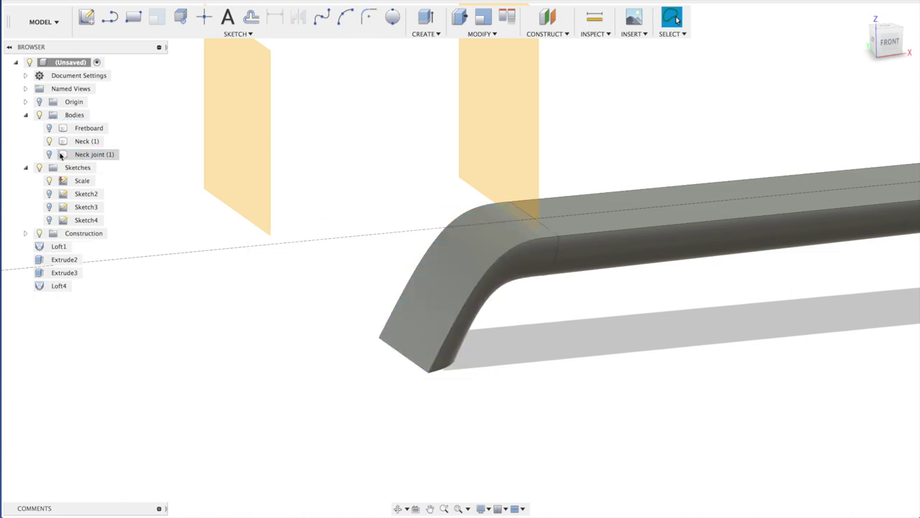
Combine the Neck (1) body with the remaining Neck joint (1) body using the Join operation
click(496, 33)
click(481, 126)
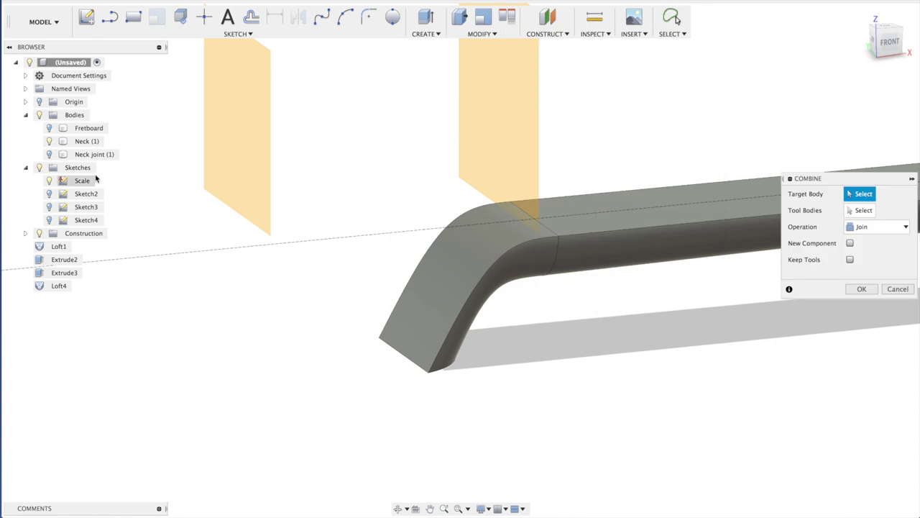
click(88, 141)
click(50, 155)
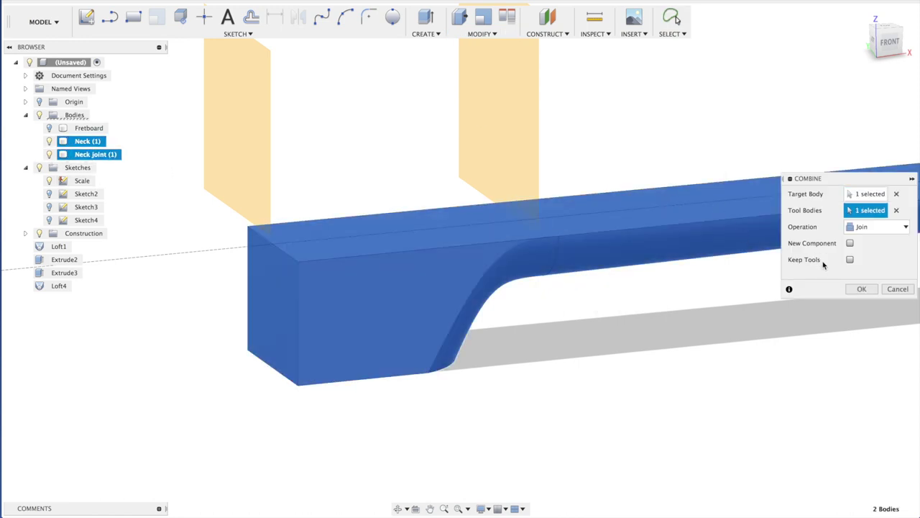
click(862, 288)
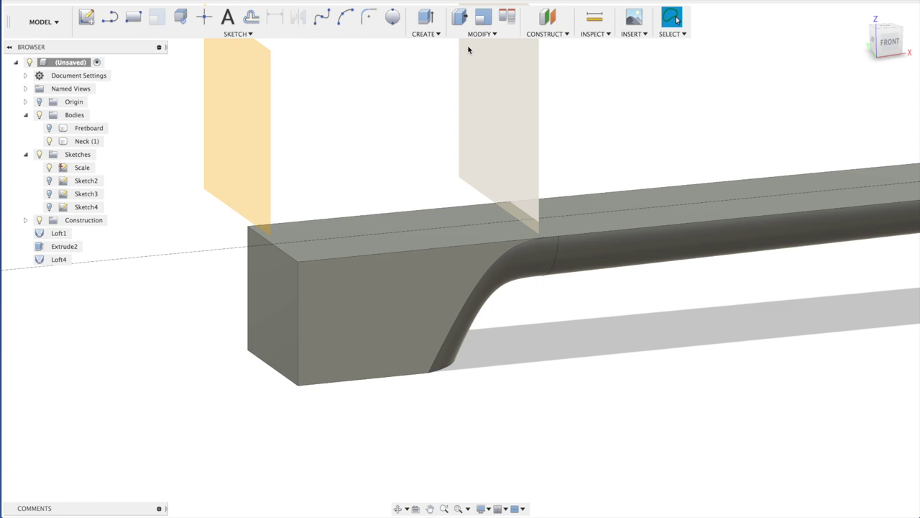
Create a construction plane offset -25 mm from the neck's top face
click(545, 32)
click(550, 46)
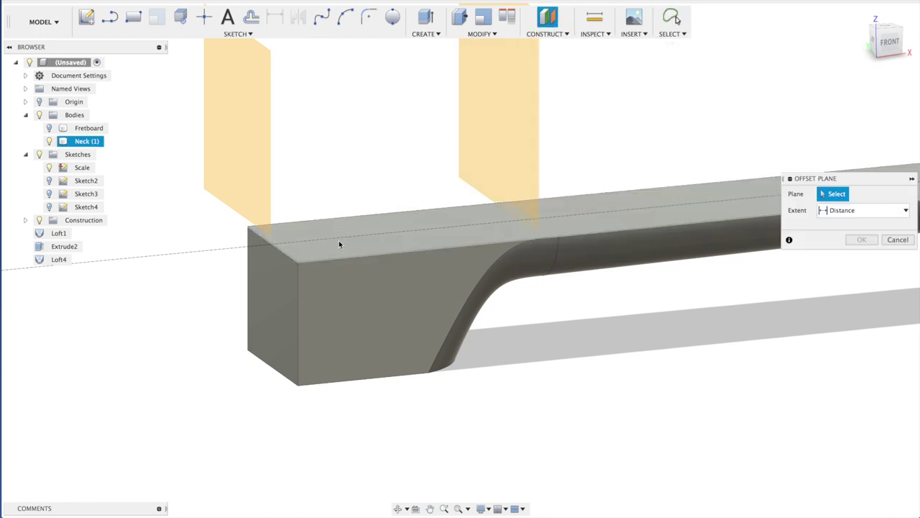
click(339, 241)
text(-25)
key(Return)
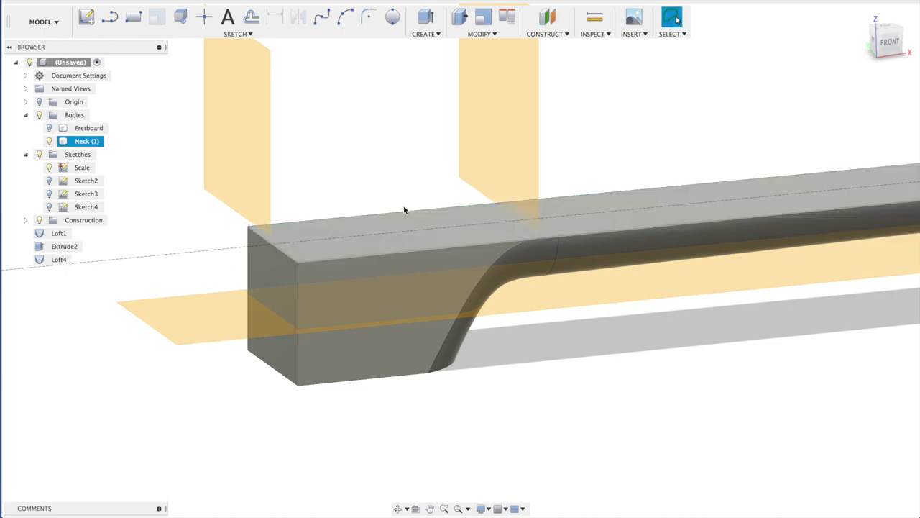
Split the joined neck body with the new horizontal offset plane
click(481, 34)
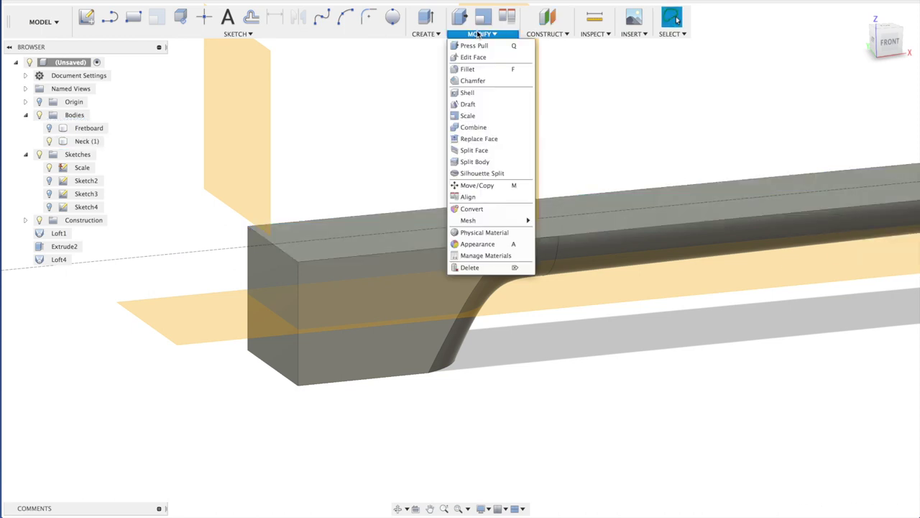
click(467, 163)
click(395, 248)
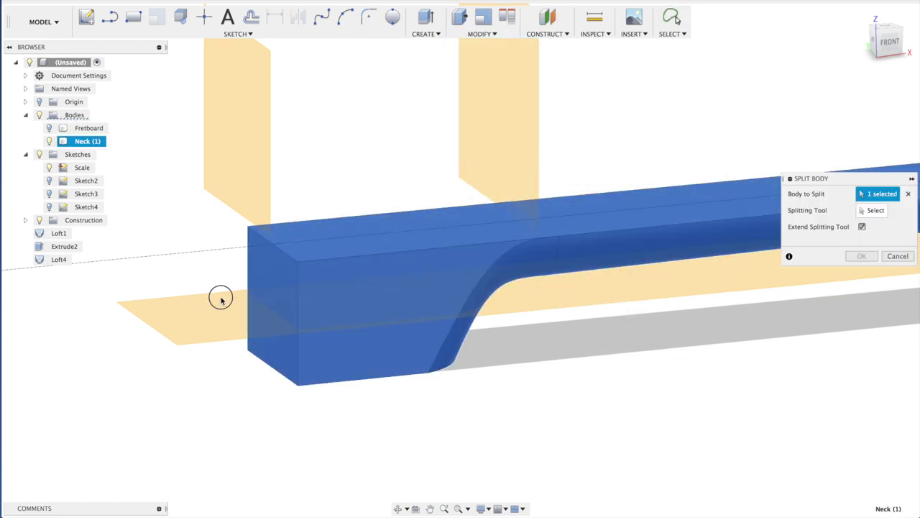
click(872, 210)
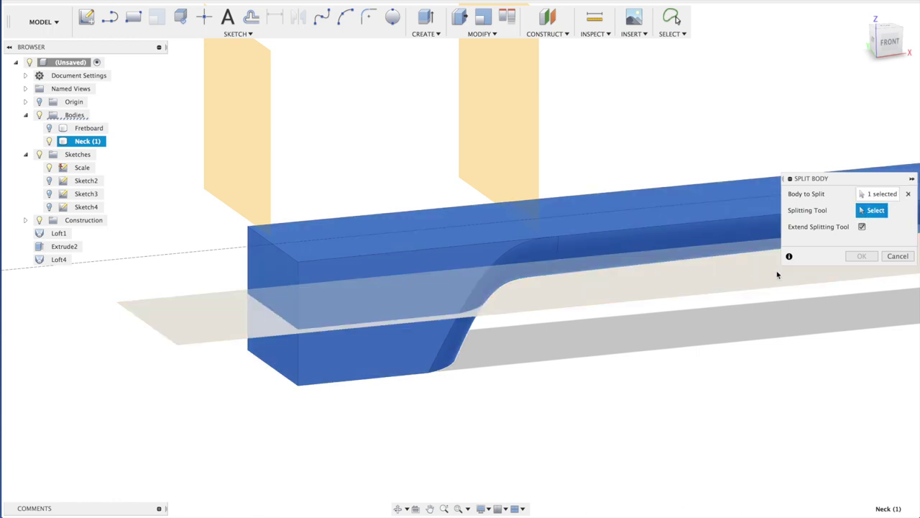
click(745, 281)
click(861, 256)
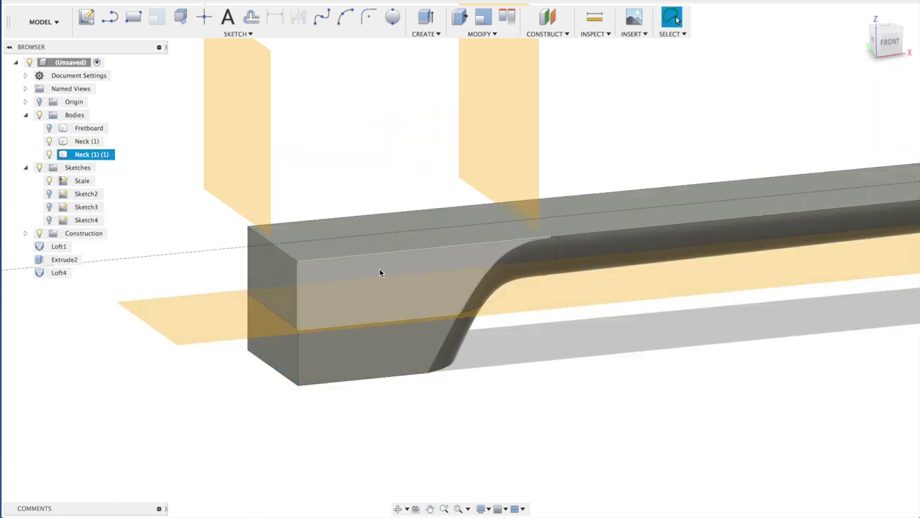
Check which split piece is which by toggling visibility and rename the lower heel piece as Neckjoint
click(49, 154)
click(49, 154)
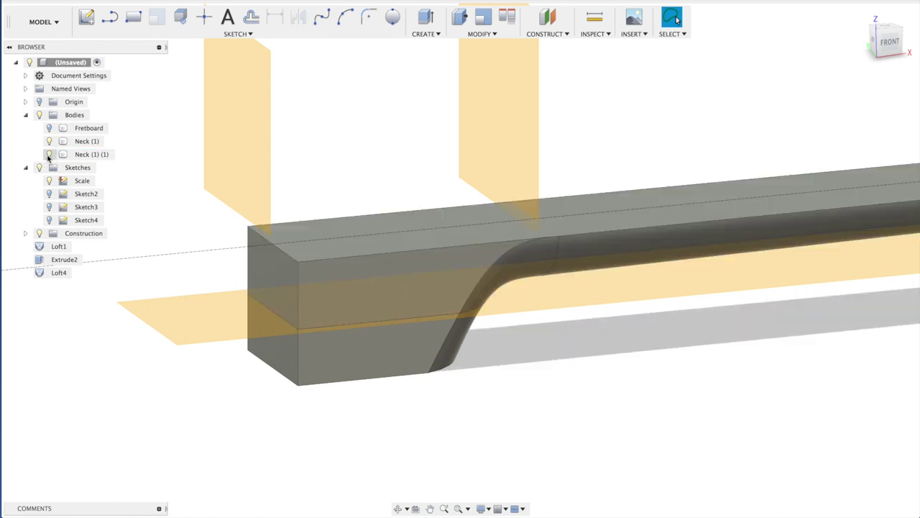
click(49, 141)
click(49, 142)
click(76, 142)
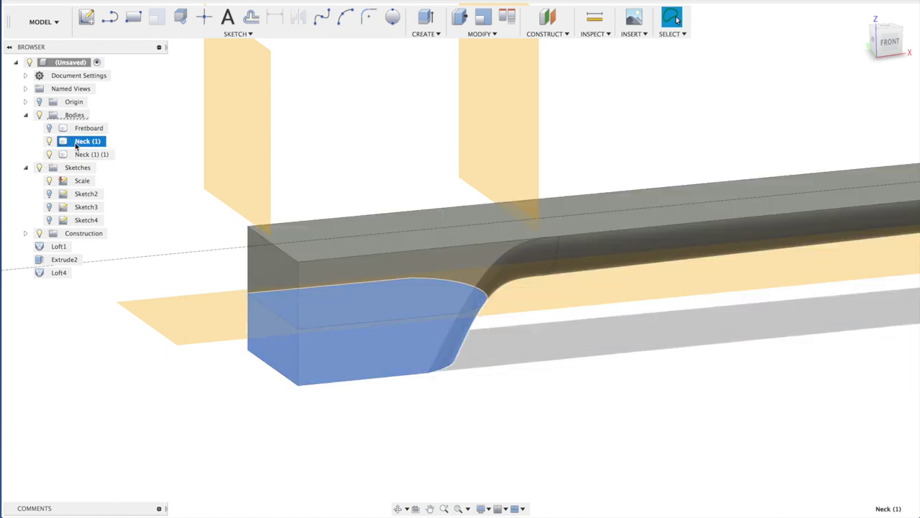
double_click(75, 141)
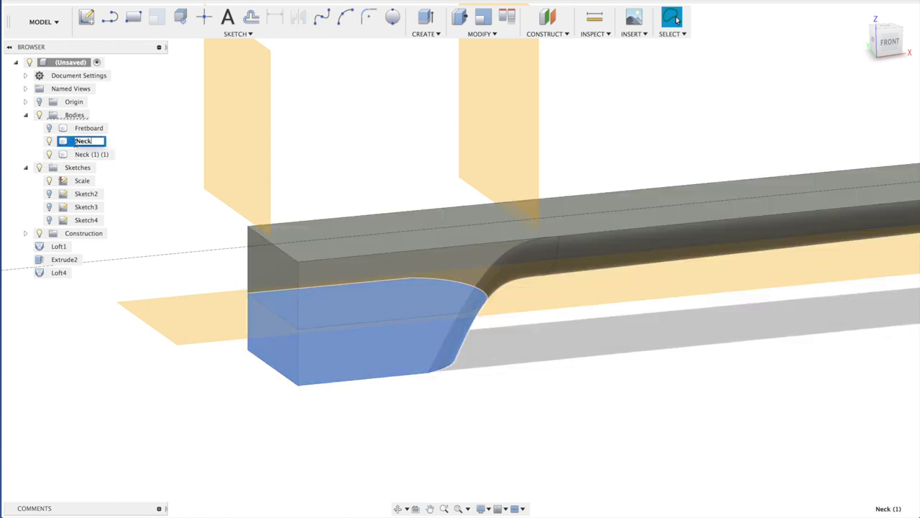
key(Return)
Rename the upper split body as Neck and clear the selection
click(83, 155)
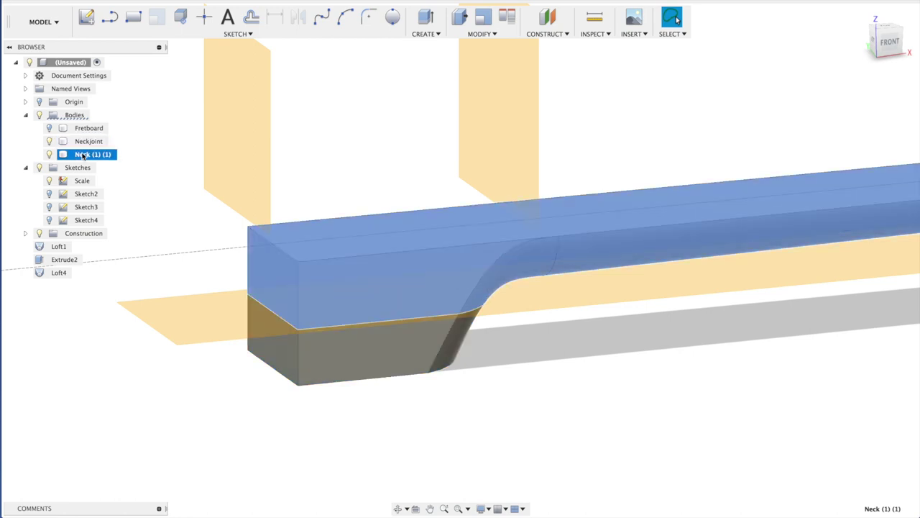
double_click(83, 155)
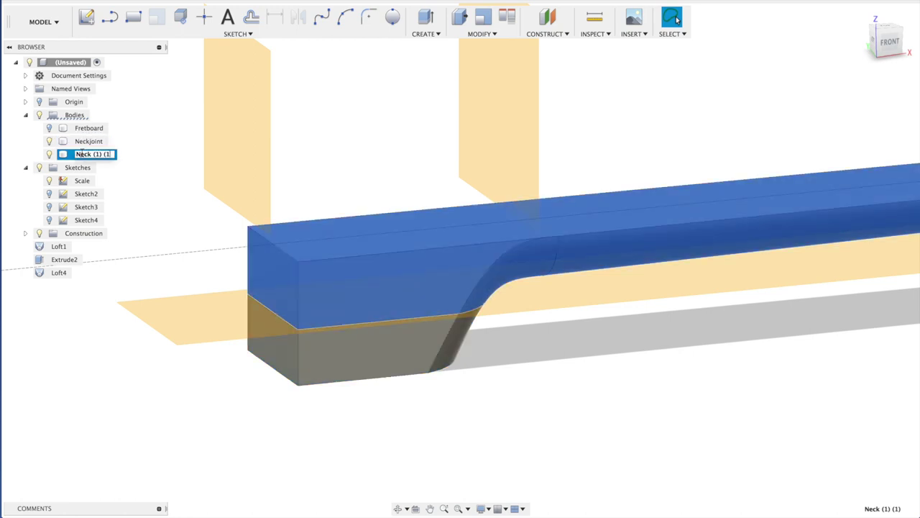
key(BackSpace)
key(Return)
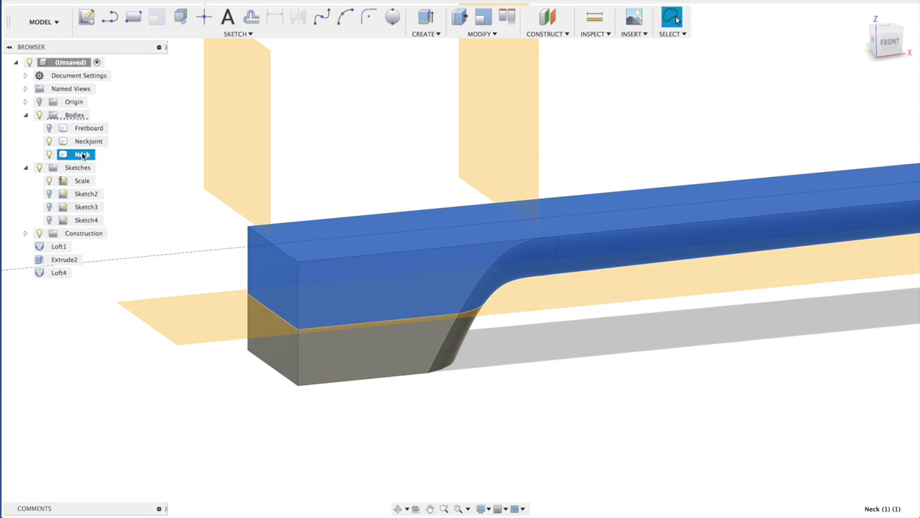
shift+middle_drag(694, 168, 622, 122)
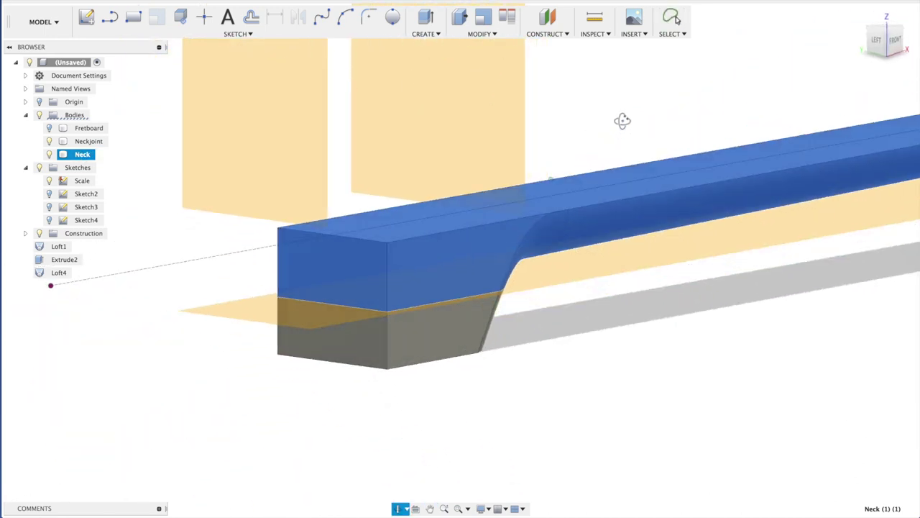
click(348, 418)
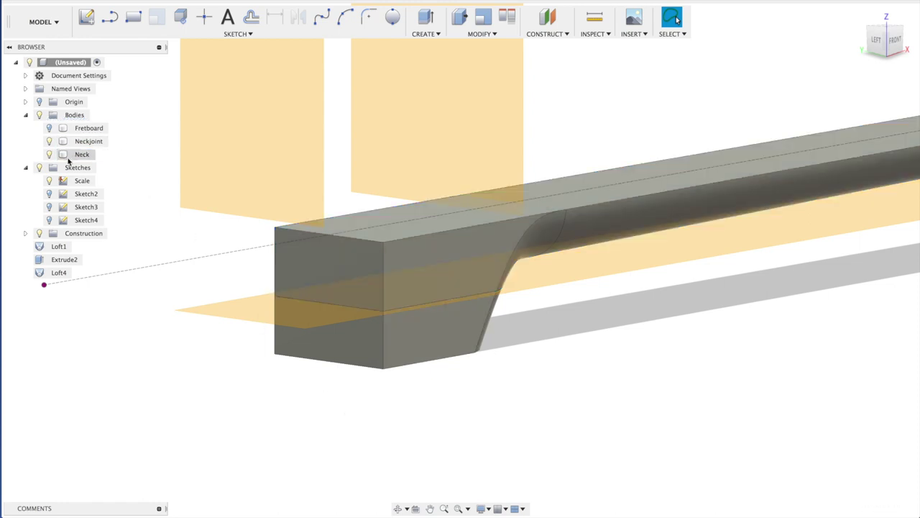
Hide all construction planes and show the Fretboard body on top of the neck
click(39, 233)
click(48, 128)
click(49, 129)
click(48, 129)
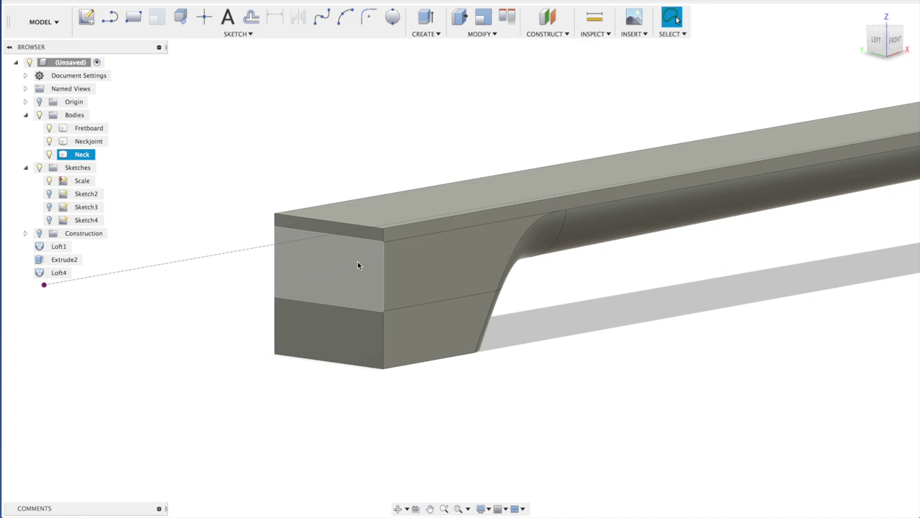
Fillet the vertical corner edges at the heel end of the Fretboard, Neck and Neckjoint bodies with a 5 mm radius
click(384, 253)
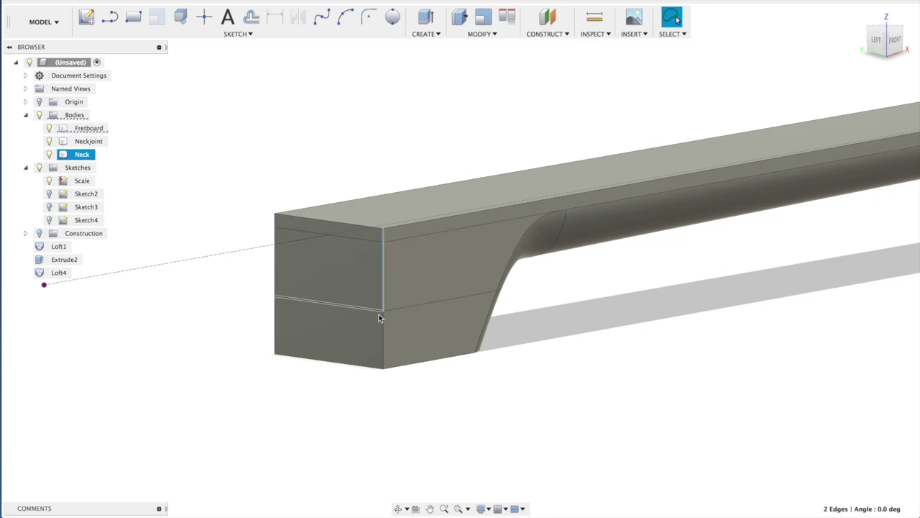
shift+middle_drag(385, 333, 471, 385)
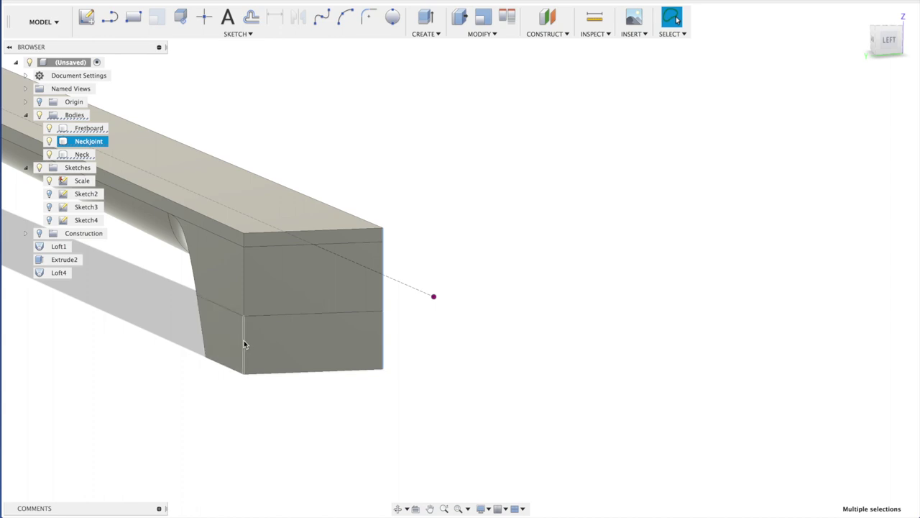
click(244, 308)
click(244, 262)
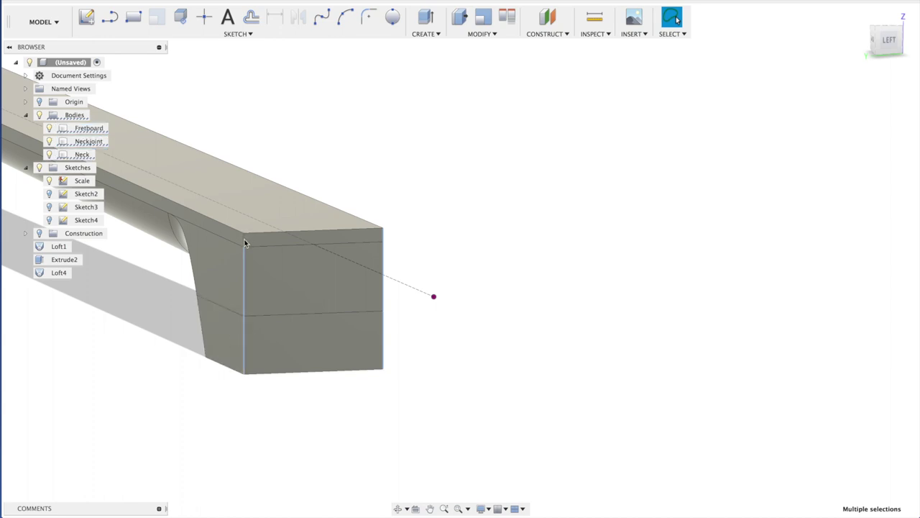
click(243, 242)
text(f)
text(5)
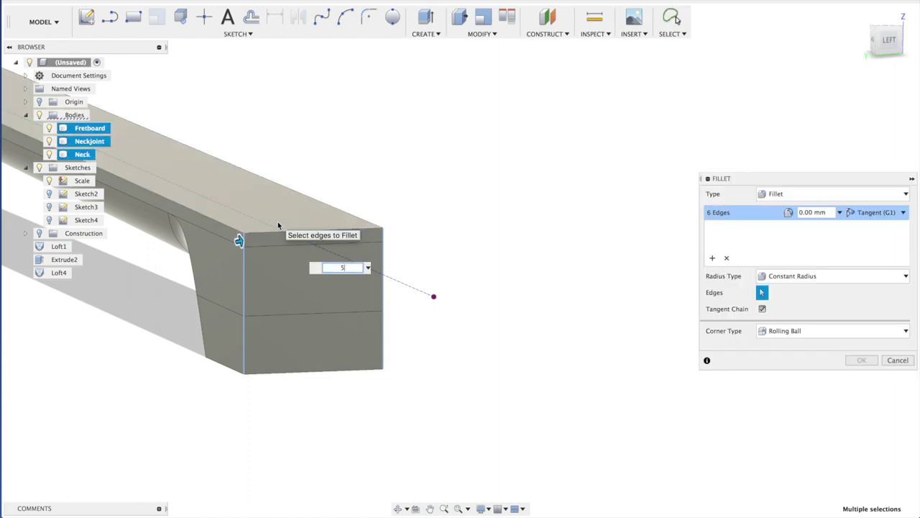
key(Return)
shift+middle_drag(456, 235, 204, 217)
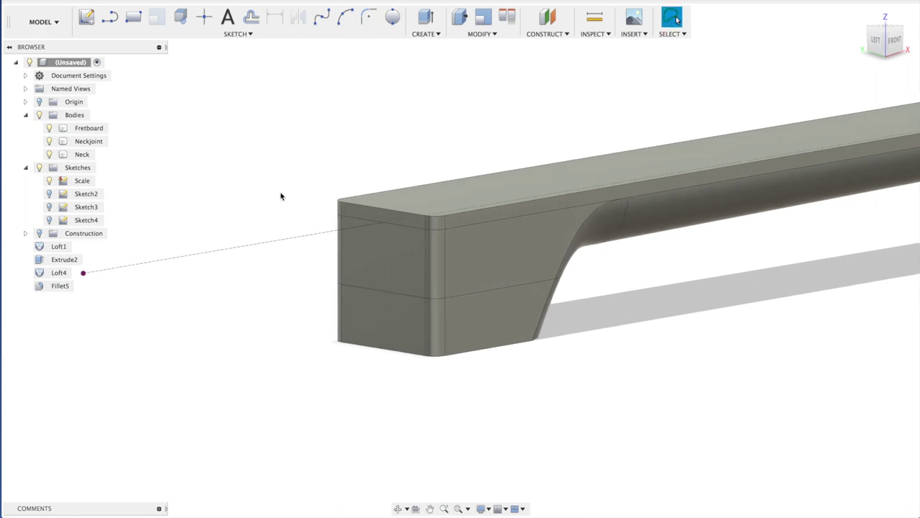
Extend the Neck body's nut-end face by 5 mm beyond the end of the Fretboard with Press Pull
click(49, 128)
shift+middle_drag(683, 298, 165, 180)
scroll(594, 308, down, 5)
shift+middle_drag(364, 238, 452, 291)
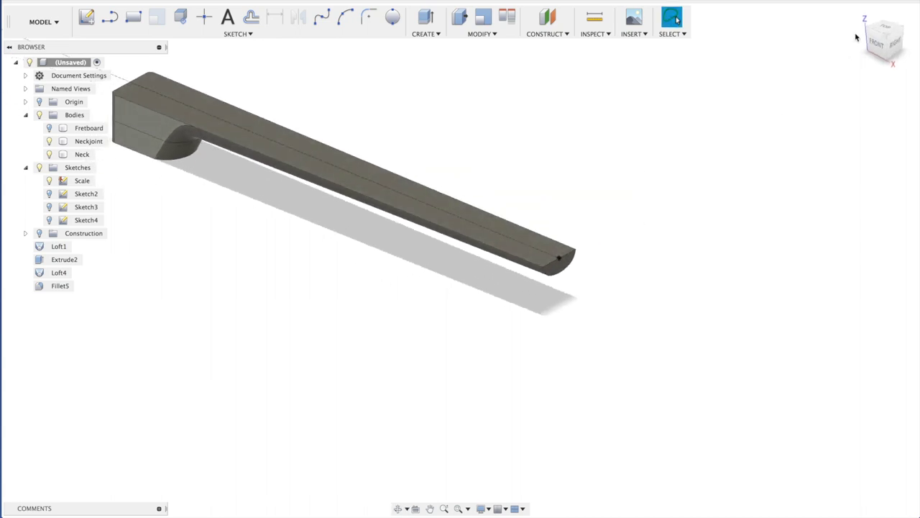
scroll(645, 292, up, 5)
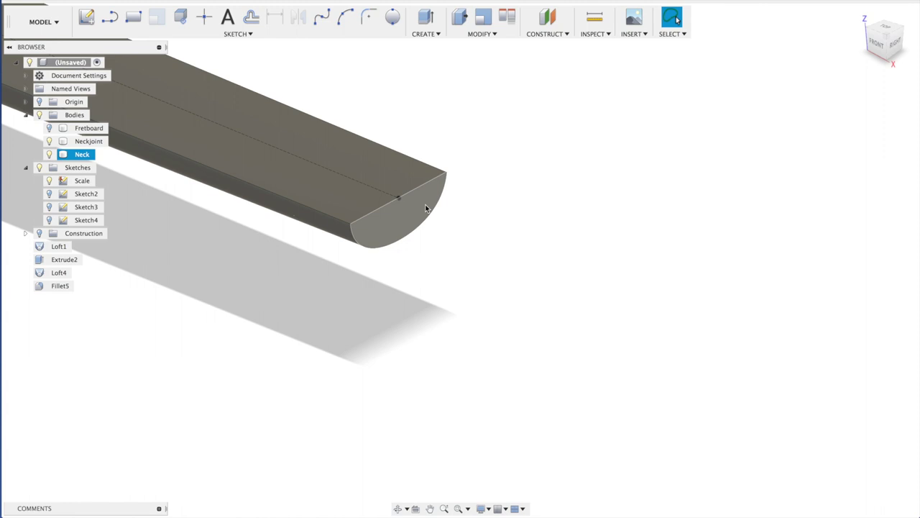
click(412, 209)
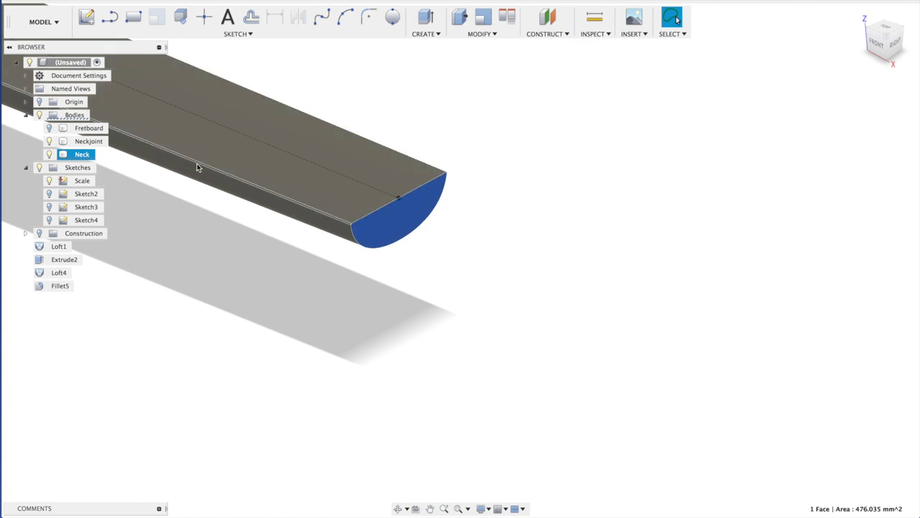
click(49, 128)
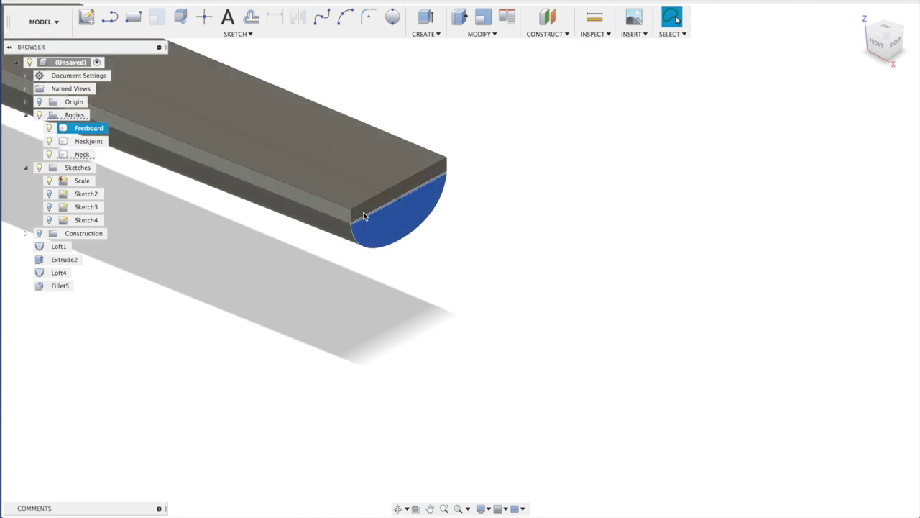
click(393, 214)
key(q)
key(BackSpace)
text(5)
key(Return)
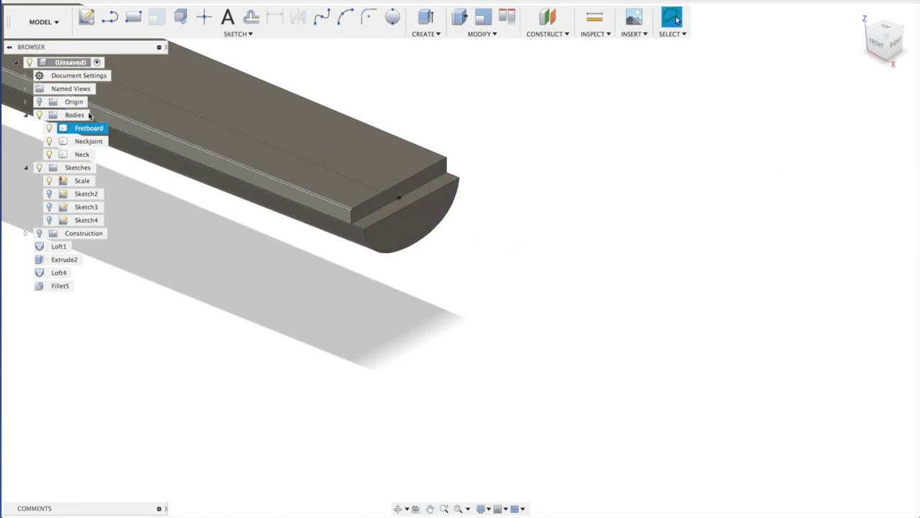
Hide the Fretboard body and create an offset construction plane from the neck's nut-end face
click(49, 128)
shift+middle_drag(526, 235, 463, 201)
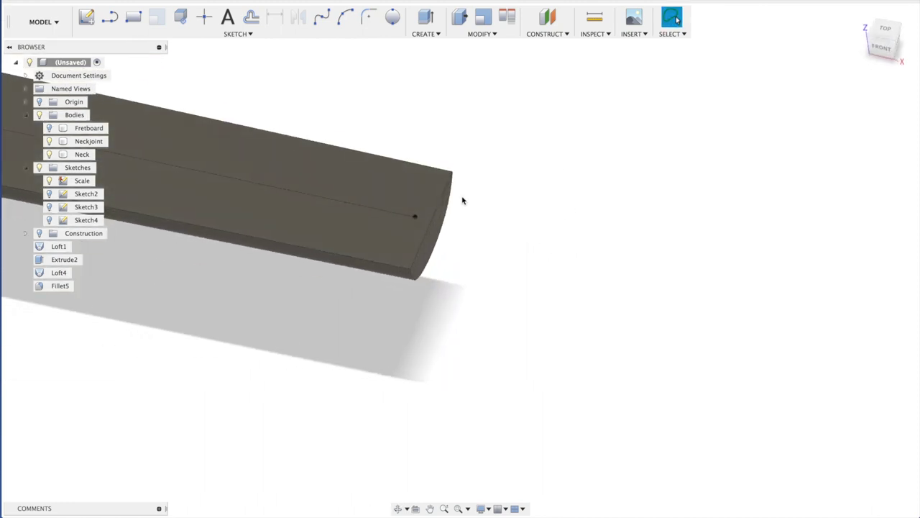
click(436, 227)
click(546, 34)
click(551, 46)
key(Escape)
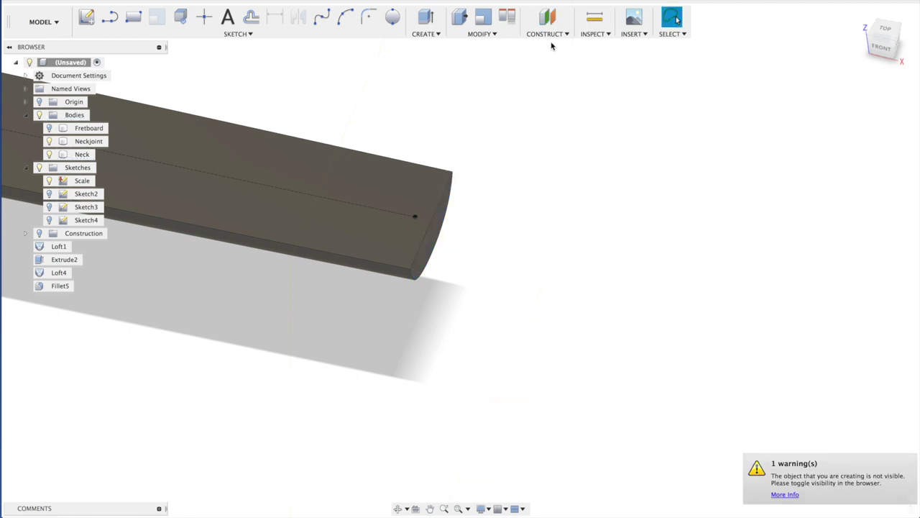
Show the construction planes and hide all of them except the new plane at the neck's nut end
click(39, 233)
shift+middle_drag(625, 265, 646, 231)
click(25, 233)
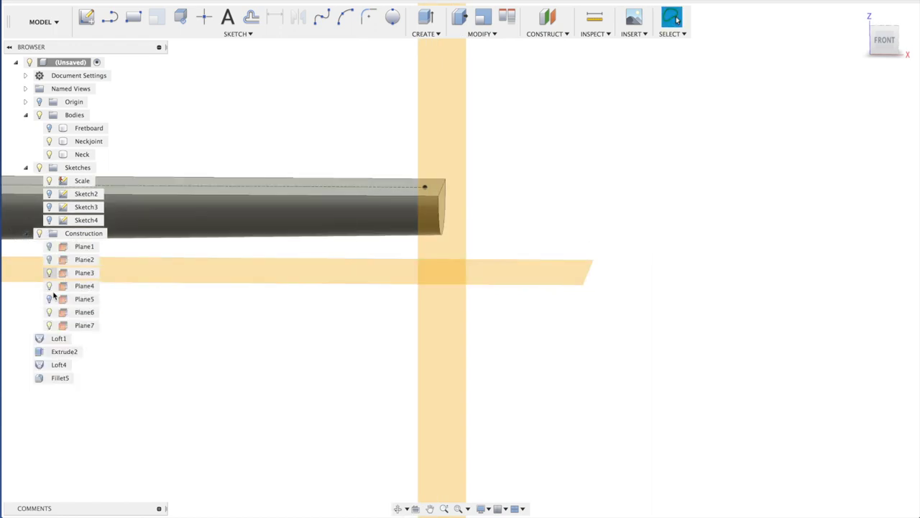
click(50, 285)
click(49, 273)
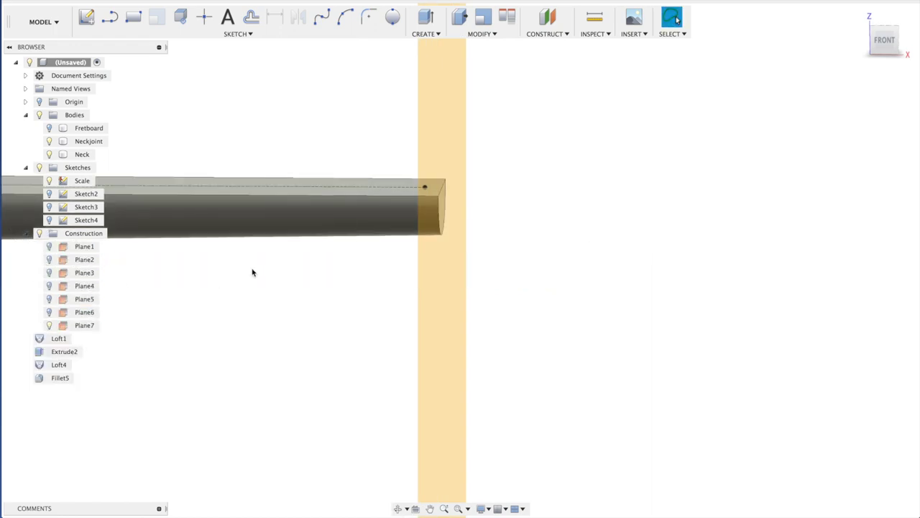
middle_drag(612, 193, 594, 214)
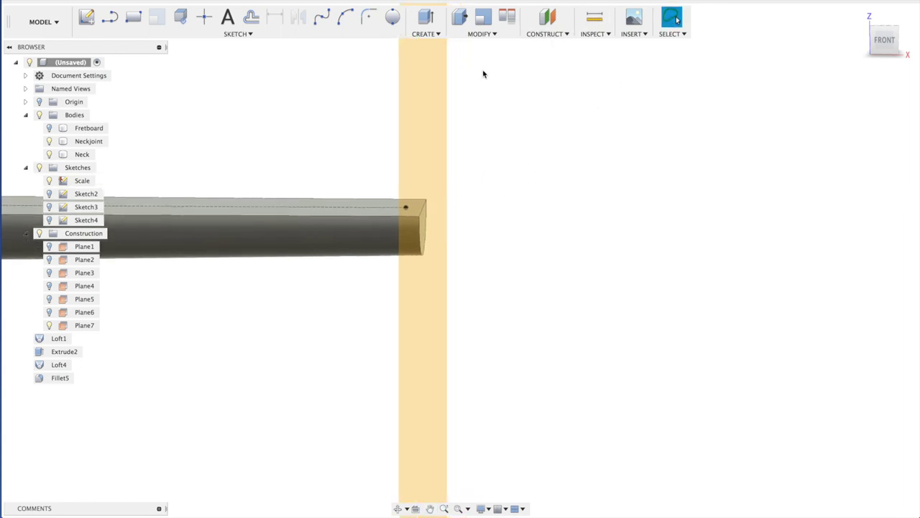
Start a sketch on the neck's top face and draw a 10 mm diameter circle beyond the nut end
key(l)
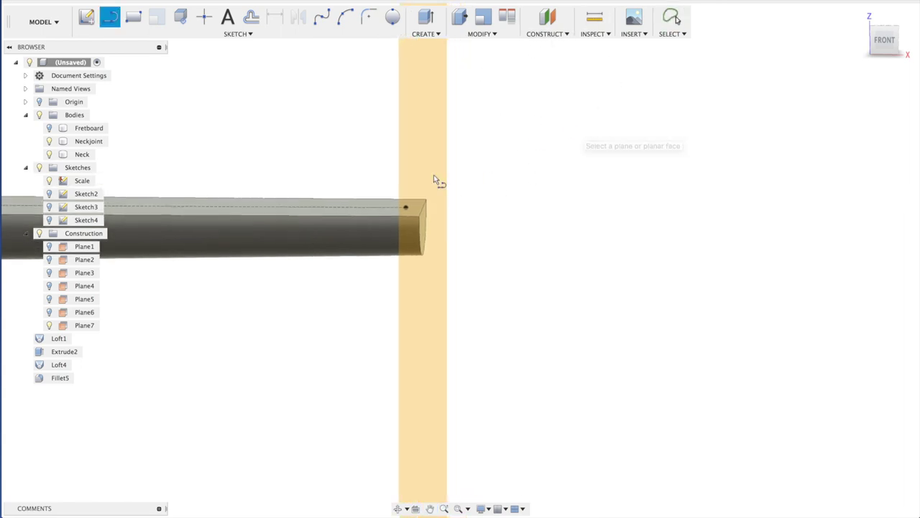
click(381, 201)
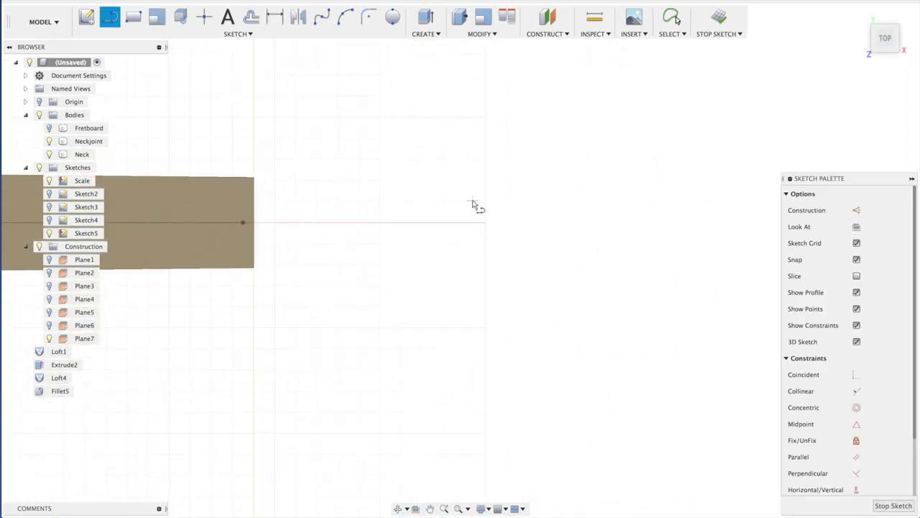
key(c)
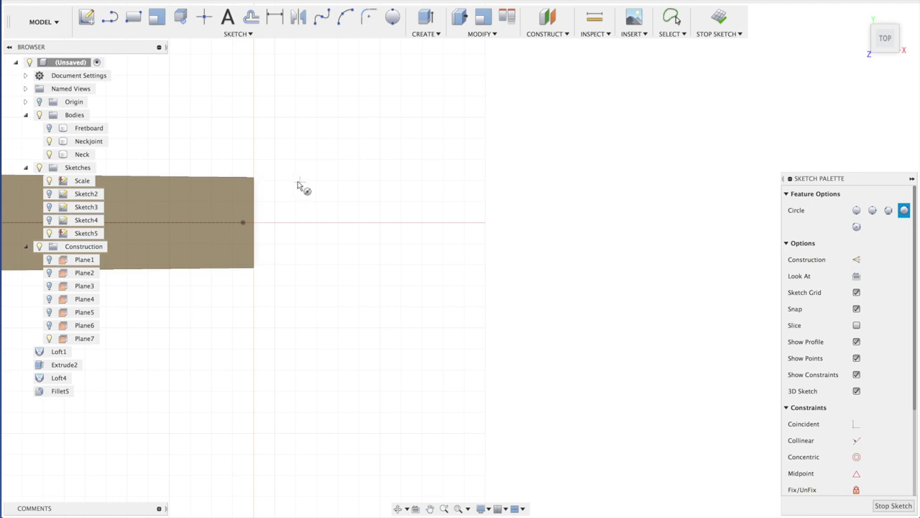
click(338, 181)
text(10)
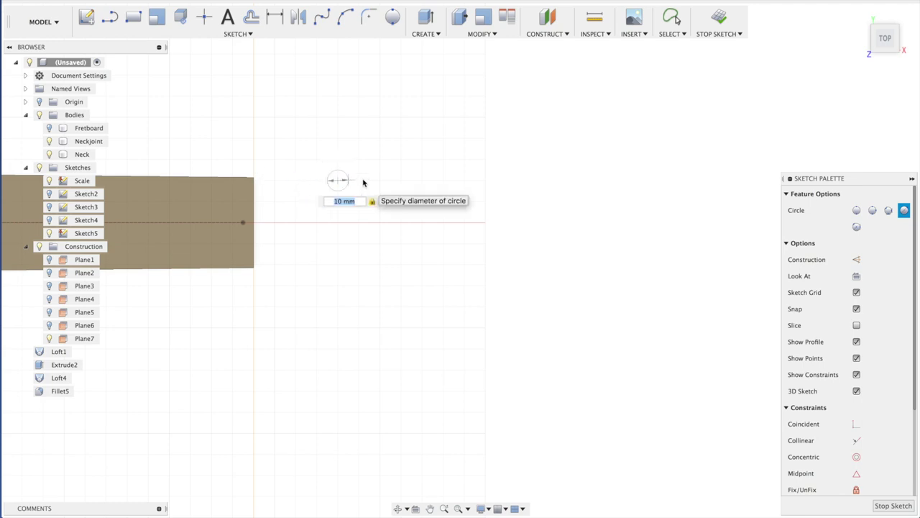
key(Return)
Make a rectangular pattern of six 10 mm circles in a row away from the neck, with extent distance 6 * -23 mm
click(343, 177)
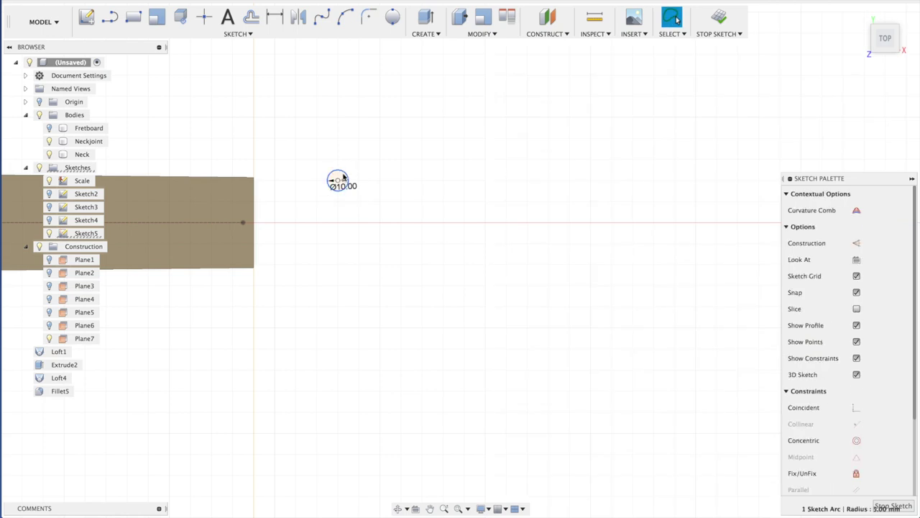
click(237, 34)
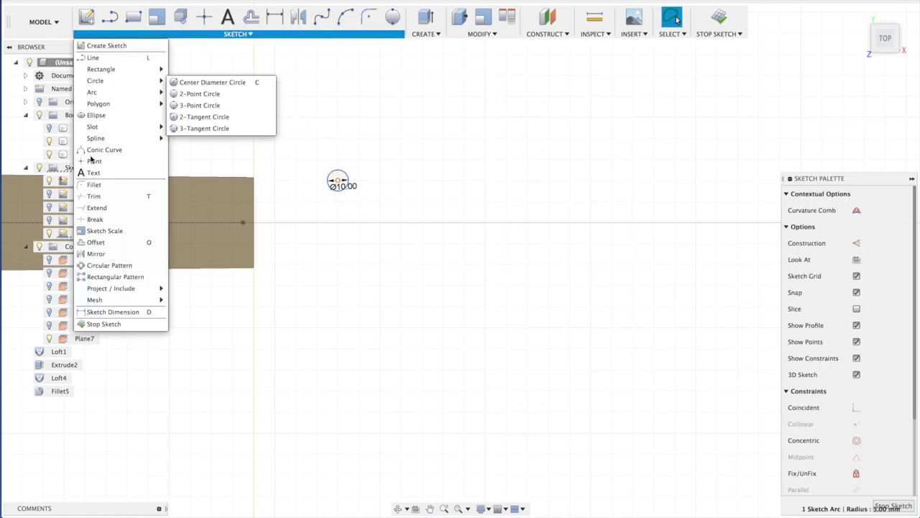
click(115, 276)
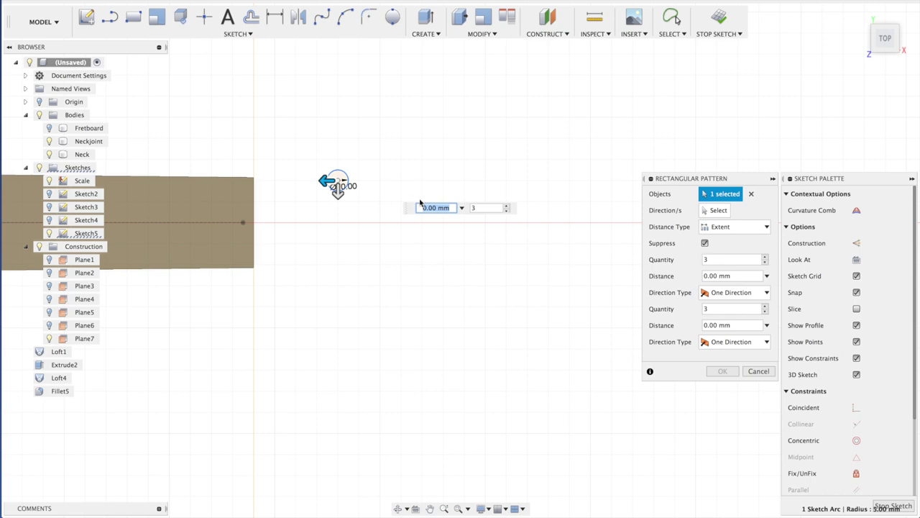
key(Tab)
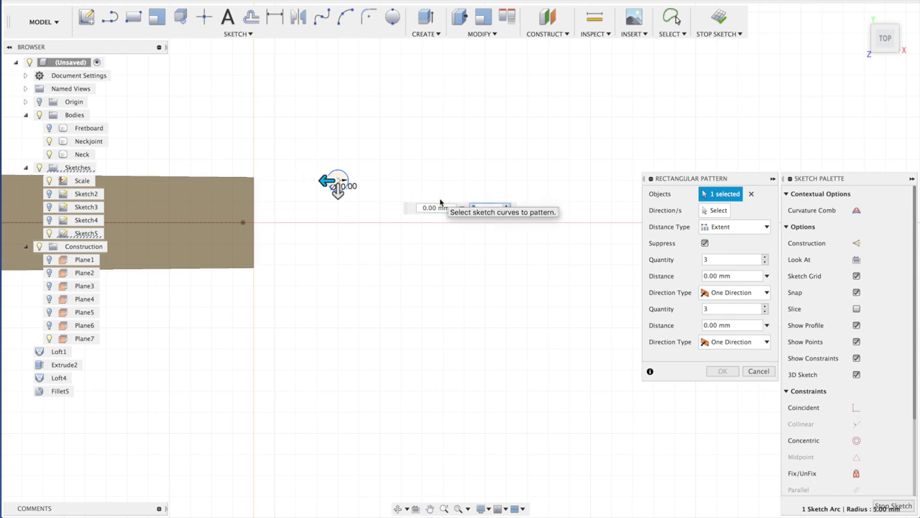
text(6)
click(426, 209)
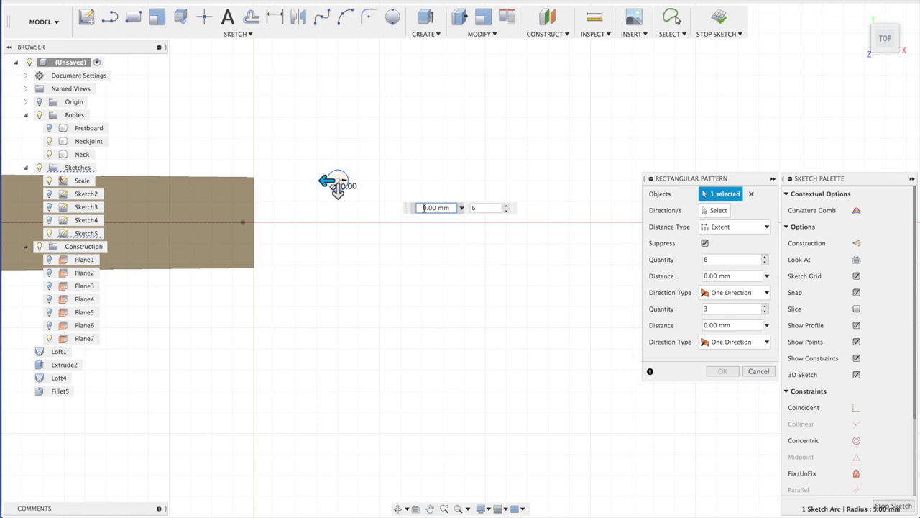
text(6)
key(Return)
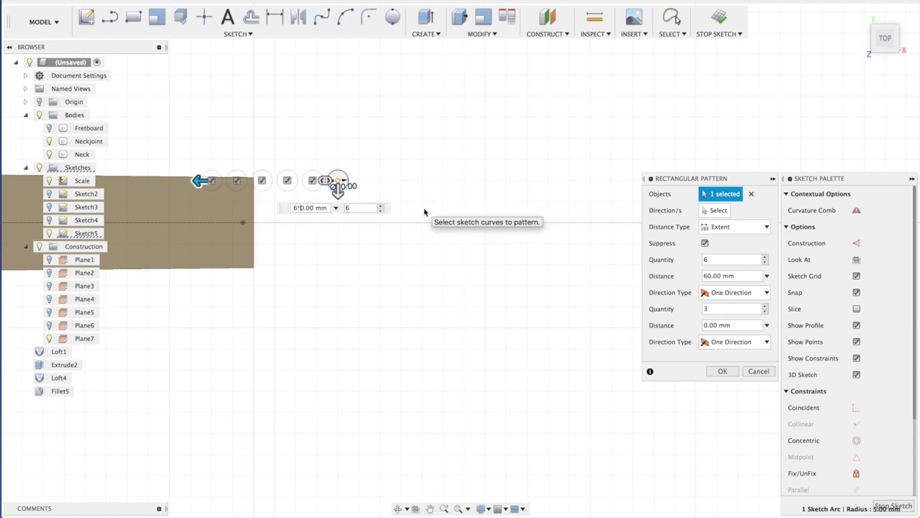
text(*-2)
key(Return)
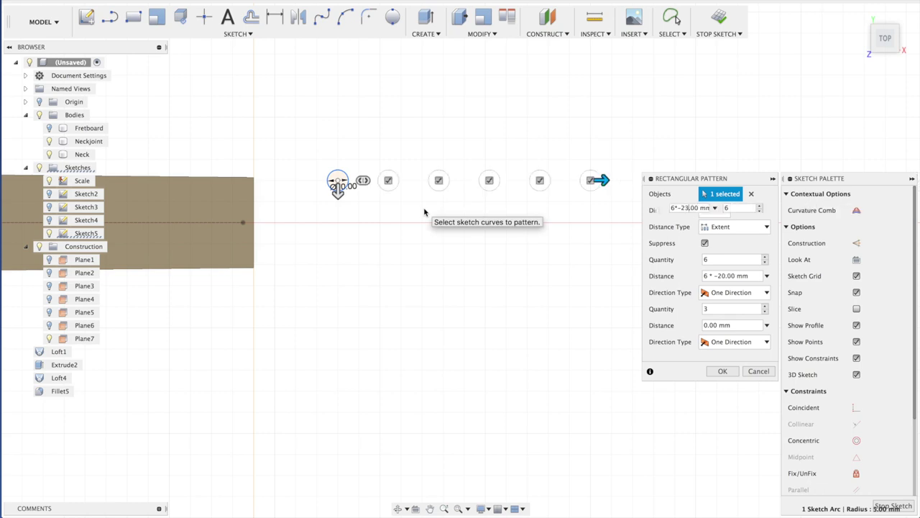
key(Return)
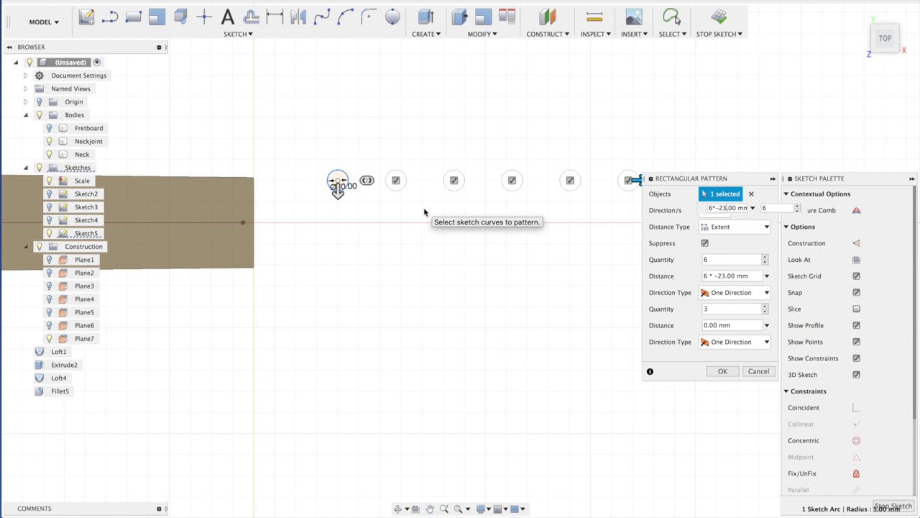
key(Return)
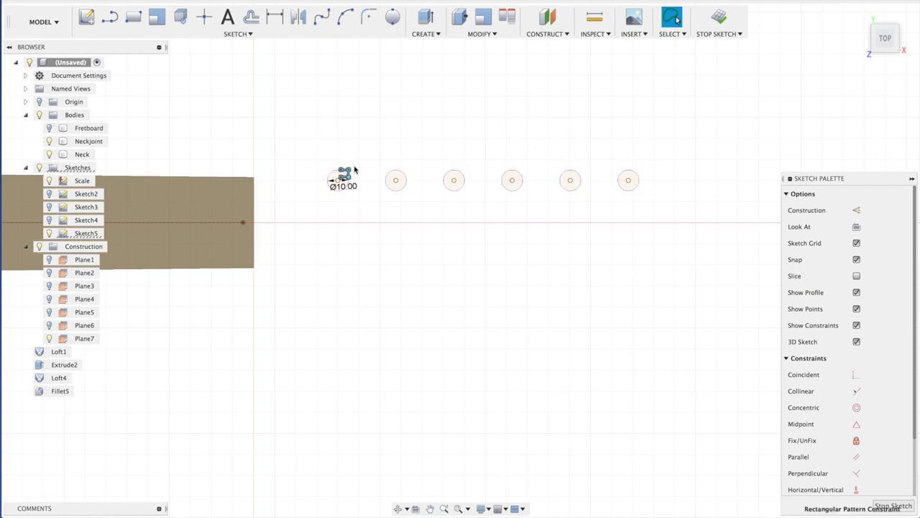
Draw an 8 mm vertical line up from the first circle's centre and convert it to a construction line
middle_drag(532, 290, 475, 290)
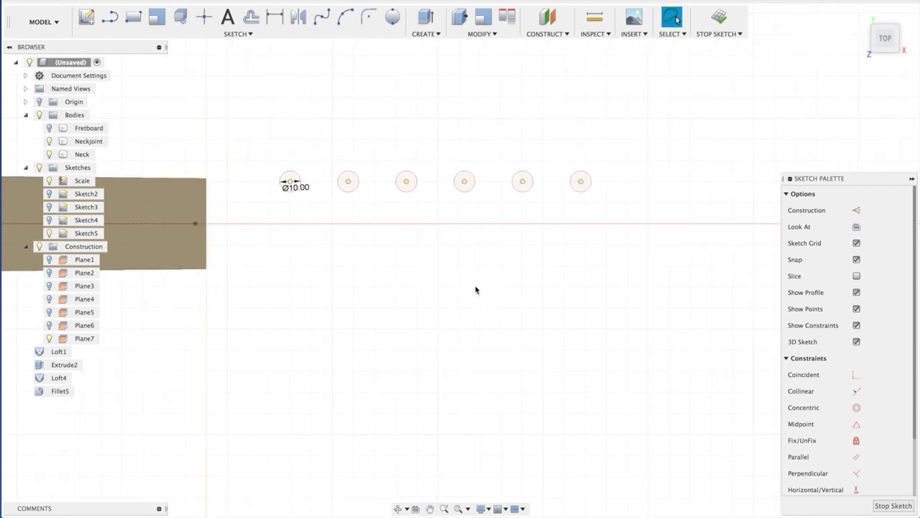
key(l)
click(290, 182)
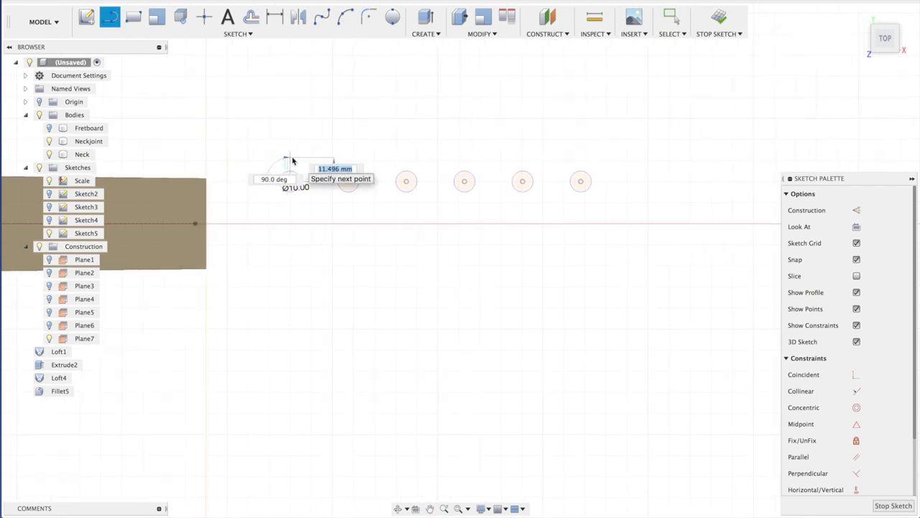
key(Return)
key(Escape)
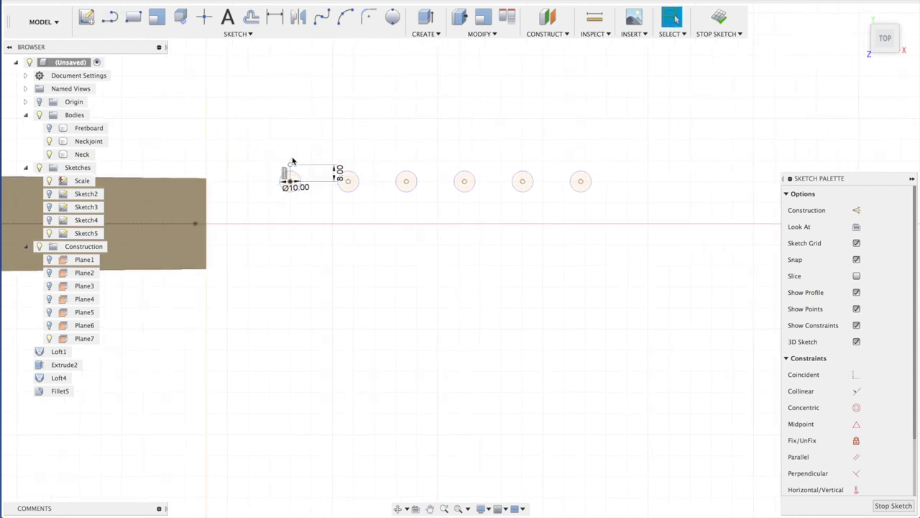
scroll(290, 169, up, 5)
click(291, 173)
key(x)
scroll(292, 174, down, 4)
middle_drag(436, 266, 379, 273)
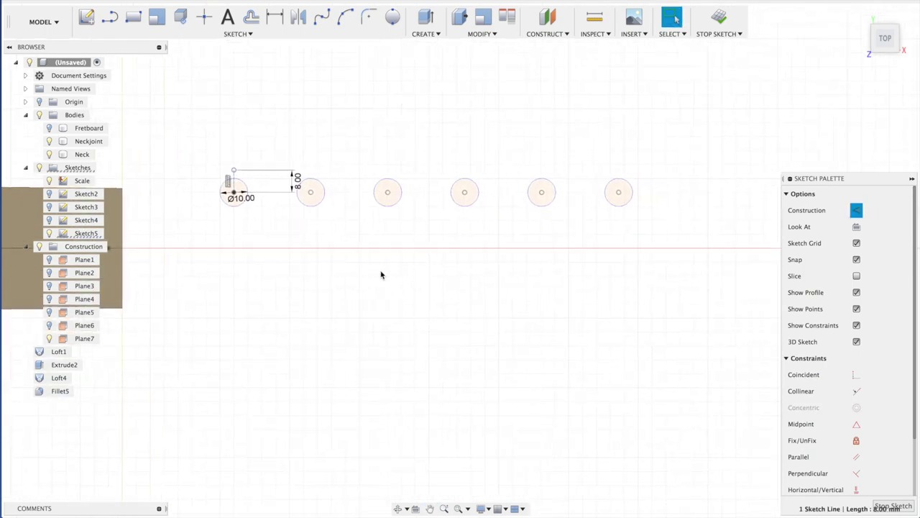
Draw a horizontal line from the vertical line's upper end to above the last circle and make it construction
key(l)
click(234, 170)
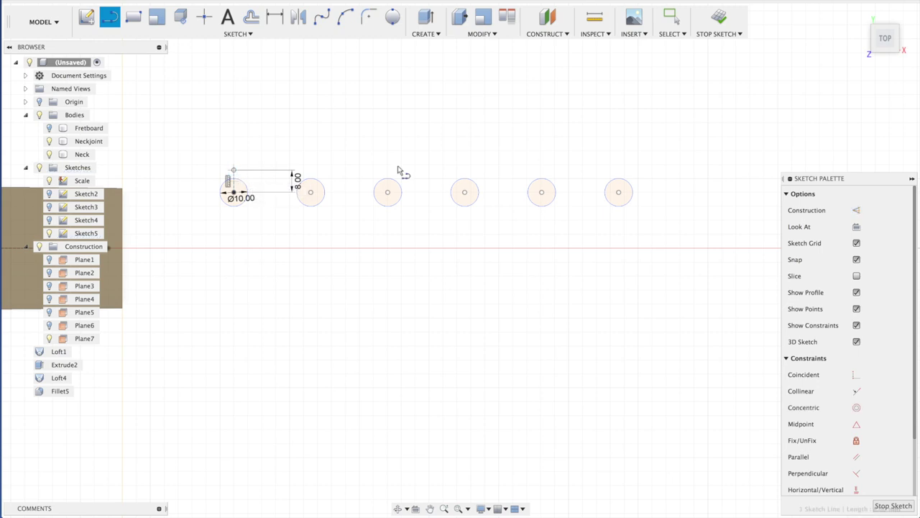
click(618, 171)
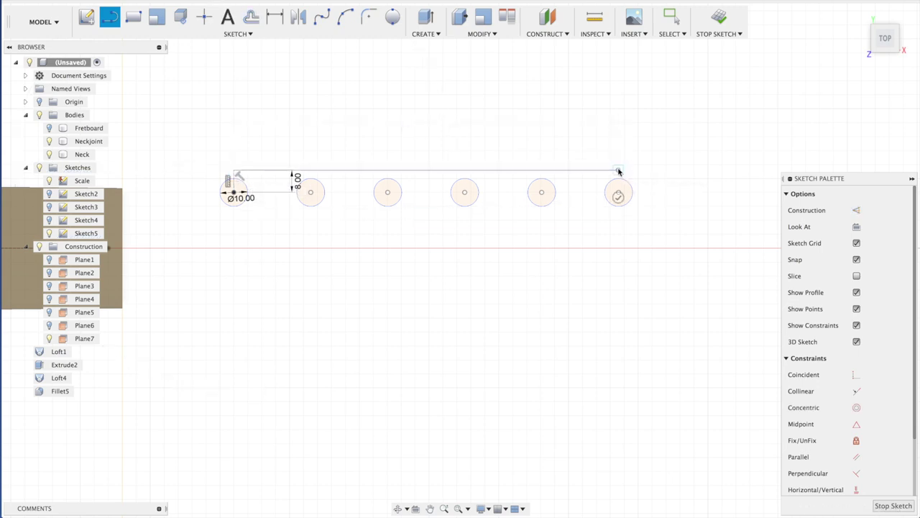
key(Escape)
click(604, 171)
key(x)
Rotate the six circles and their construction lines by -17 degrees around the first circle's centre
mouse_move(211, 149)
mouse_down()
mouse_move(312, 148)
mouse_move(671, 231)
mouse_up()
key(m)
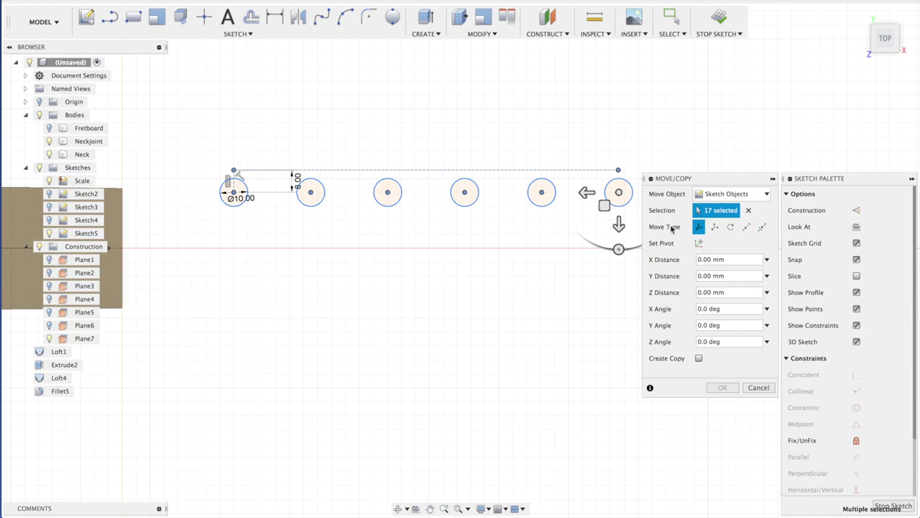
click(698, 243)
click(230, 191)
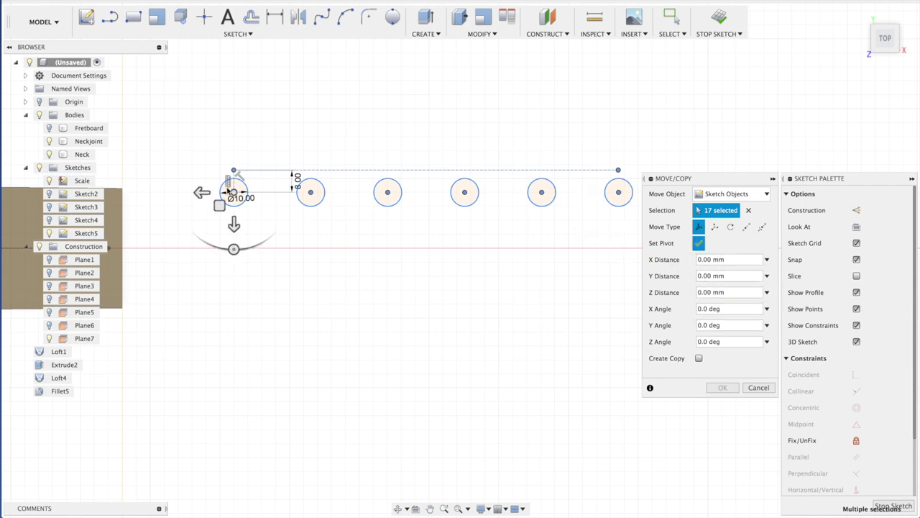
click(698, 243)
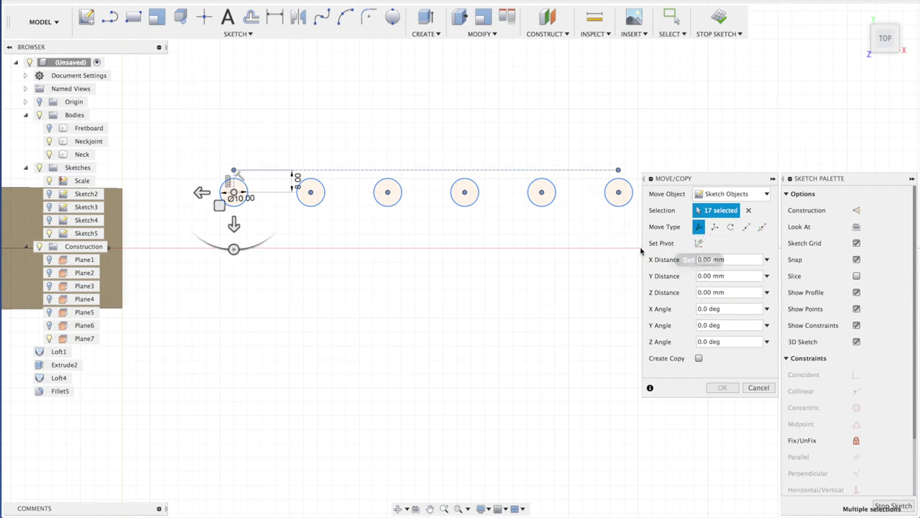
click(233, 250)
drag(228, 251, 220, 248)
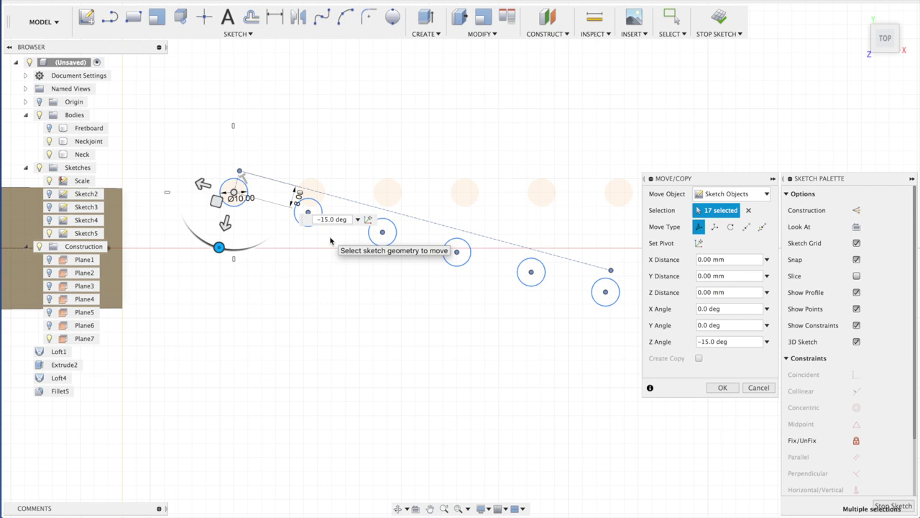
key(Return)
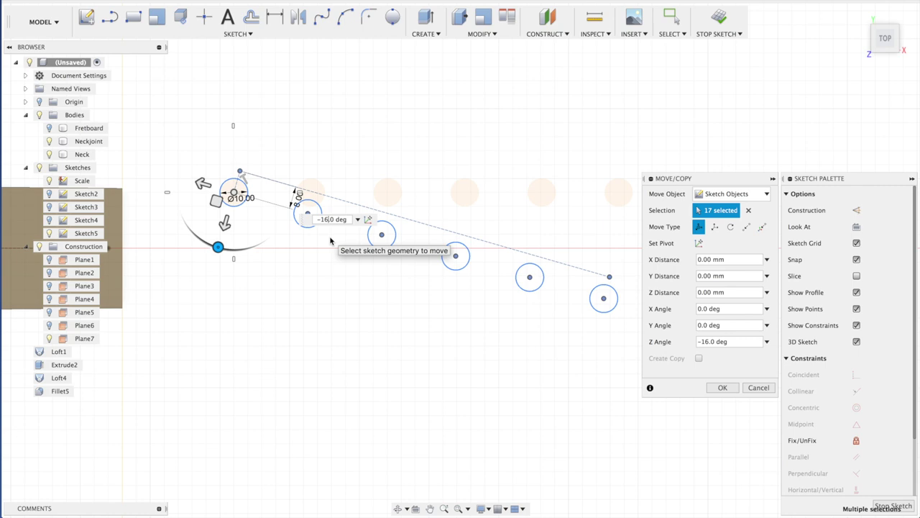
key(Return)
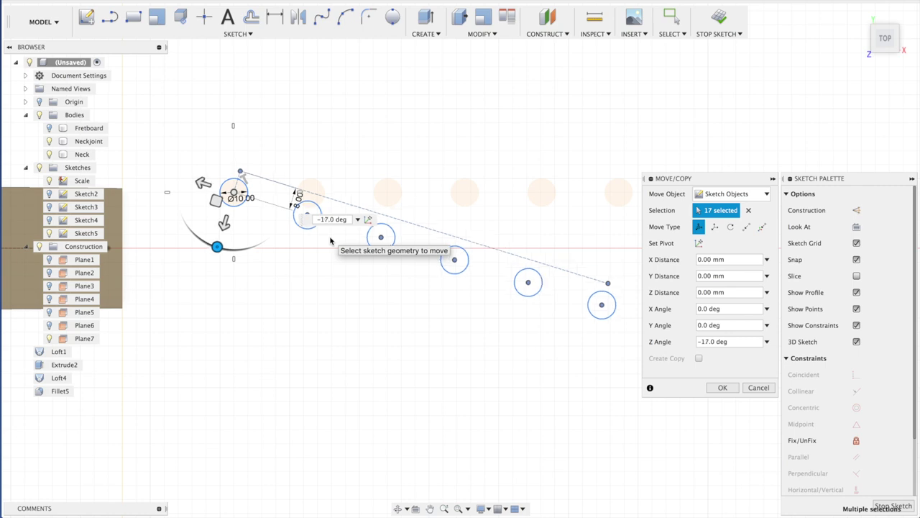
key(Return)
Draw the headstock's upper edge along the tilted construction line past the first circle, and connect it to the neck end's centre with a line about 39 mm long
key(l)
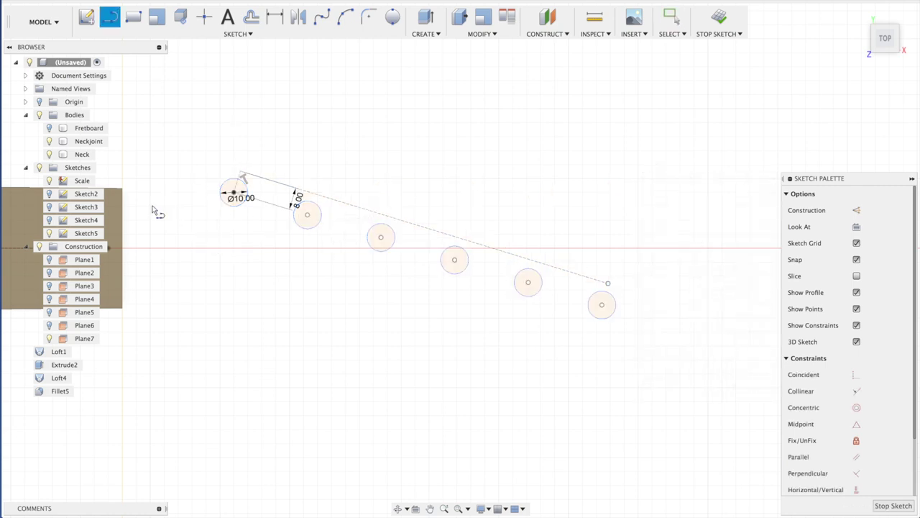
click(608, 283)
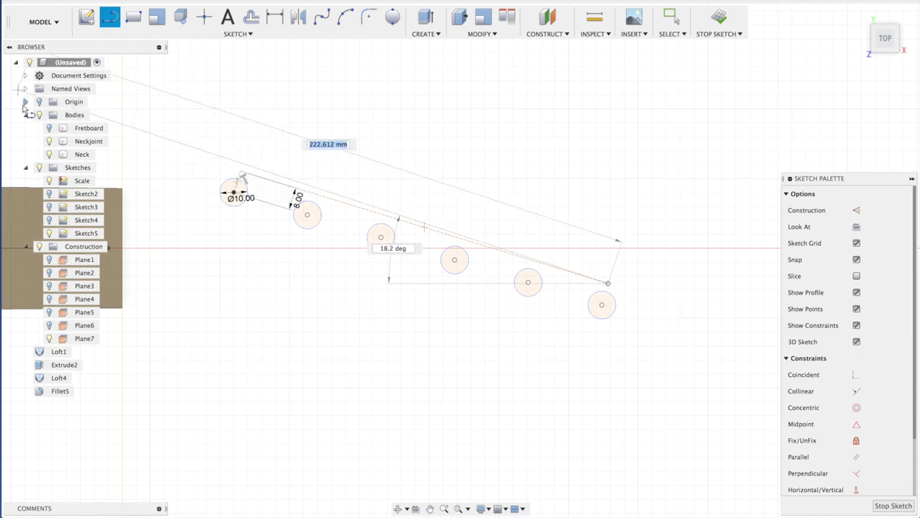
click(130, 139)
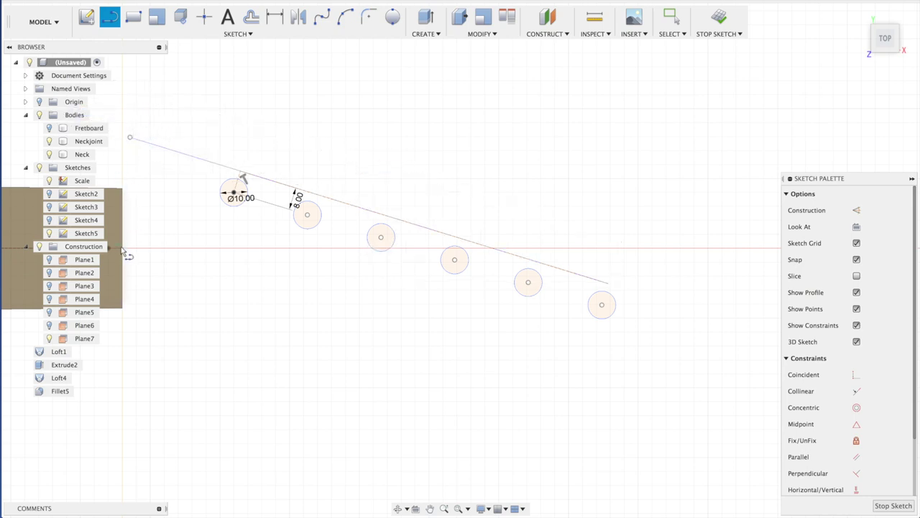
click(121, 248)
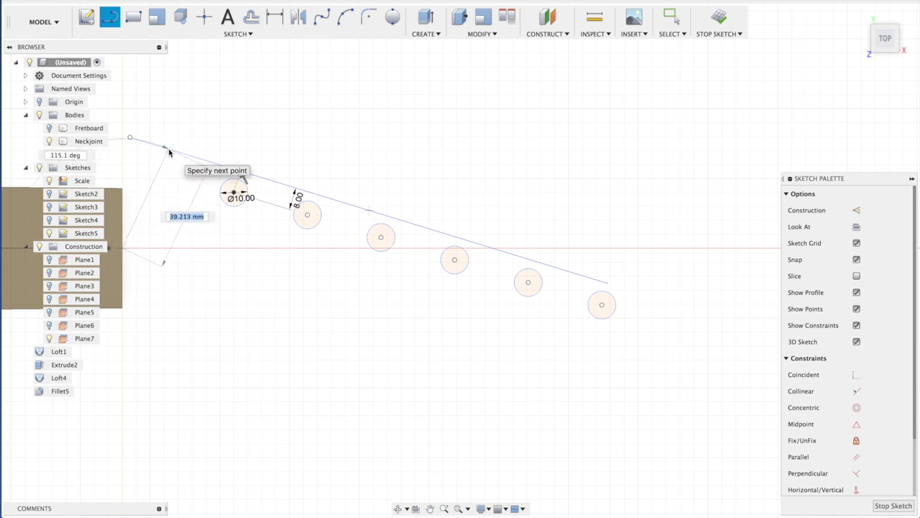
double_click(169, 151)
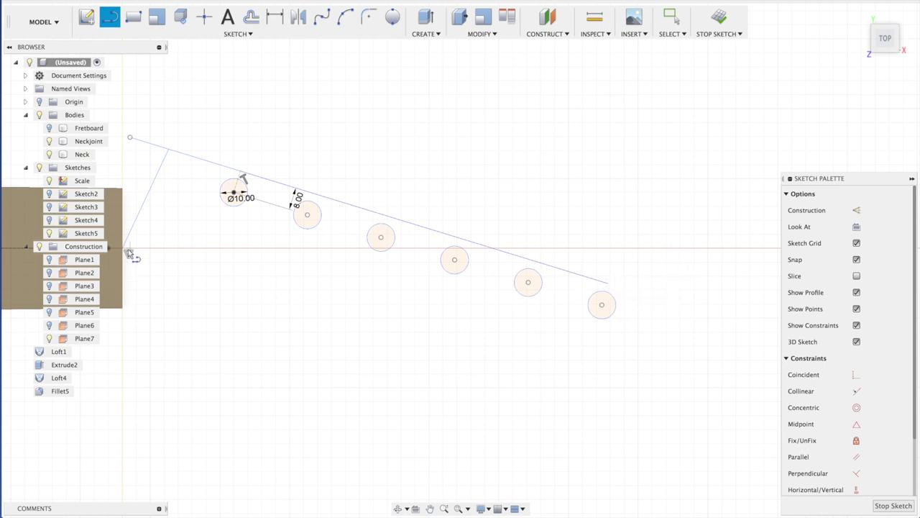
Draw the lower headstock outline from the neck end's centre: a line about 43 mm long, a long edge about 188 mm, and a slanted tip edge
click(129, 255)
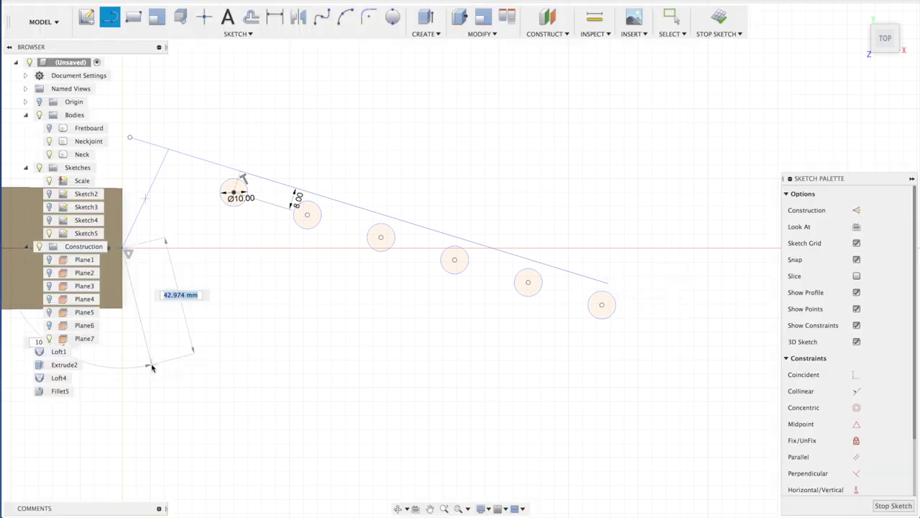
click(153, 363)
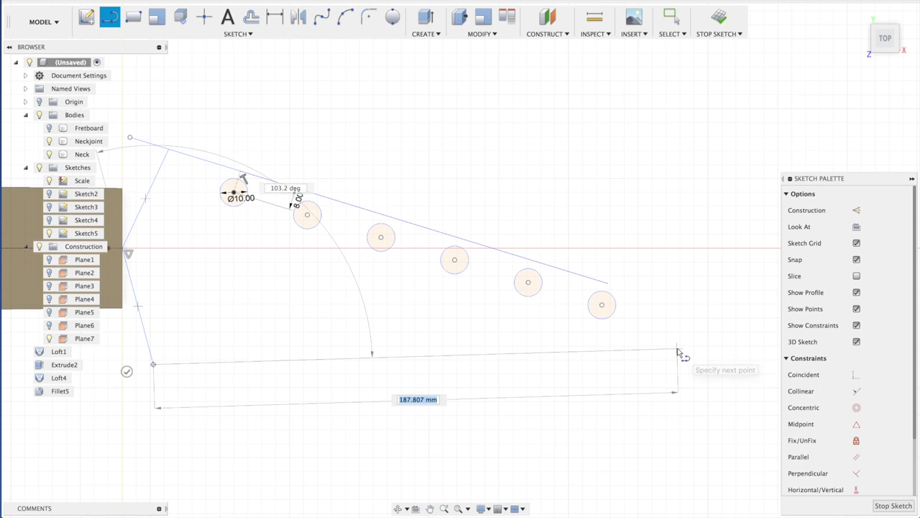
click(677, 349)
click(636, 293)
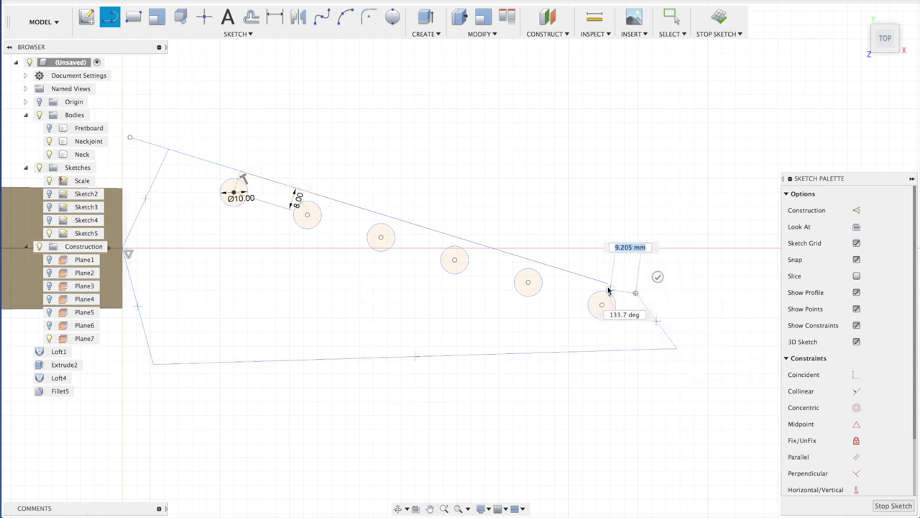
click(609, 283)
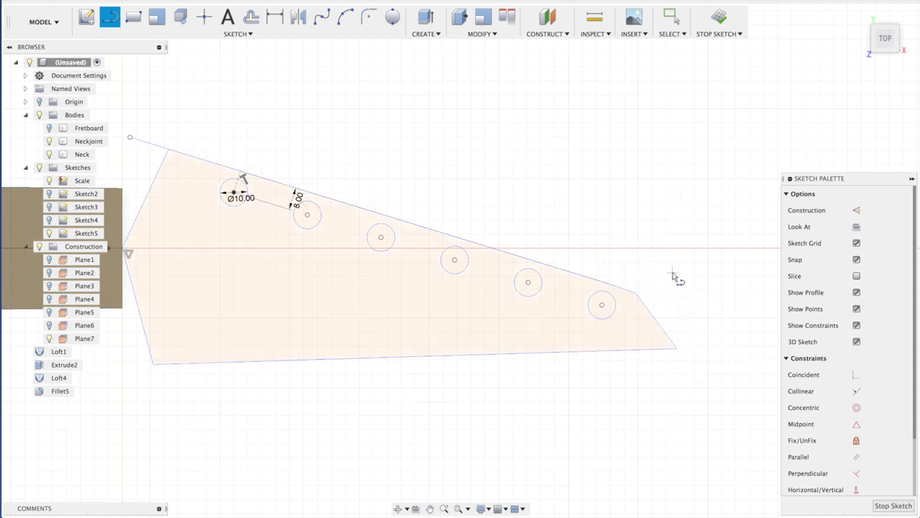
scroll(676, 283, up, 3)
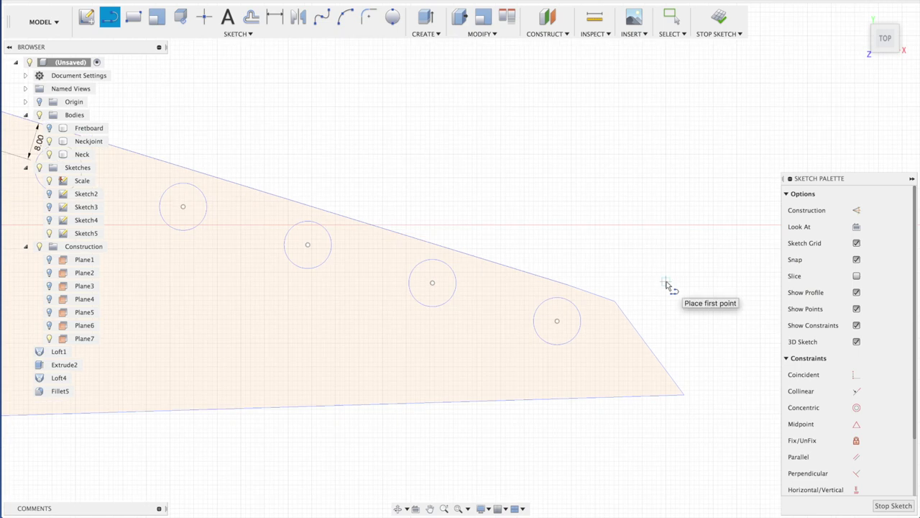
key(Escape)
key(ctrl+z)
key(l)
key(Escape)
Extend the upper edge beyond the last circle with a line about 35 mm long at the same angle
key(l)
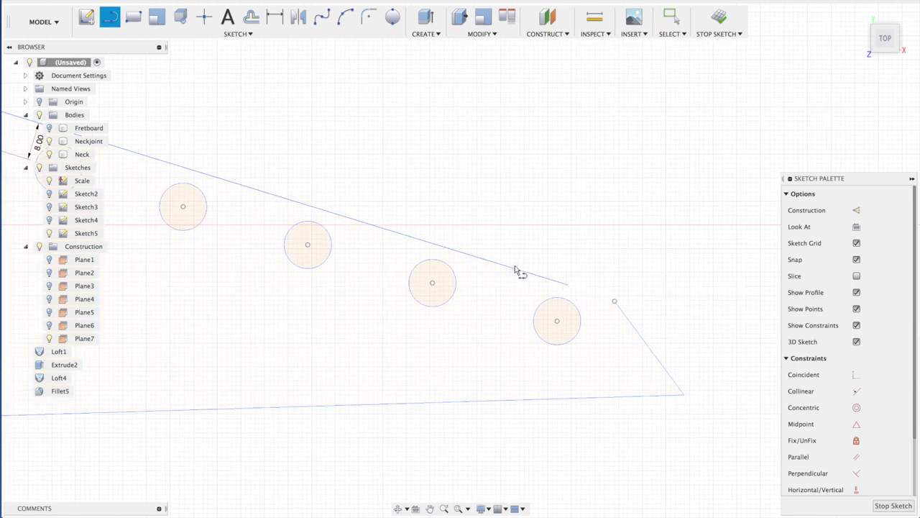
click(515, 268)
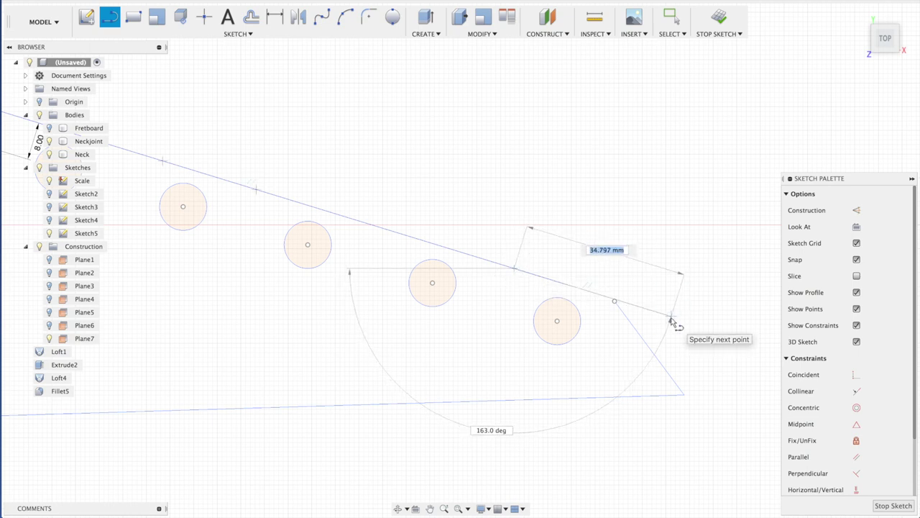
click(670, 317)
click(663, 343)
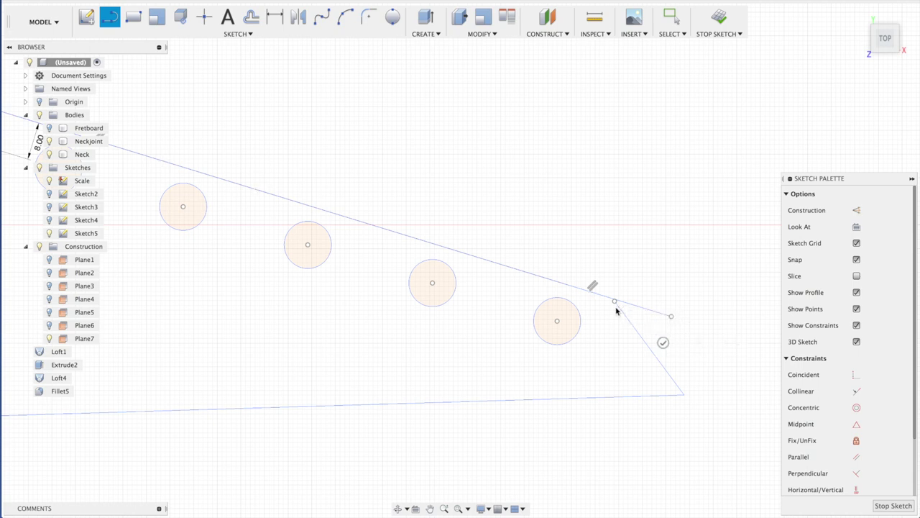
key(Escape)
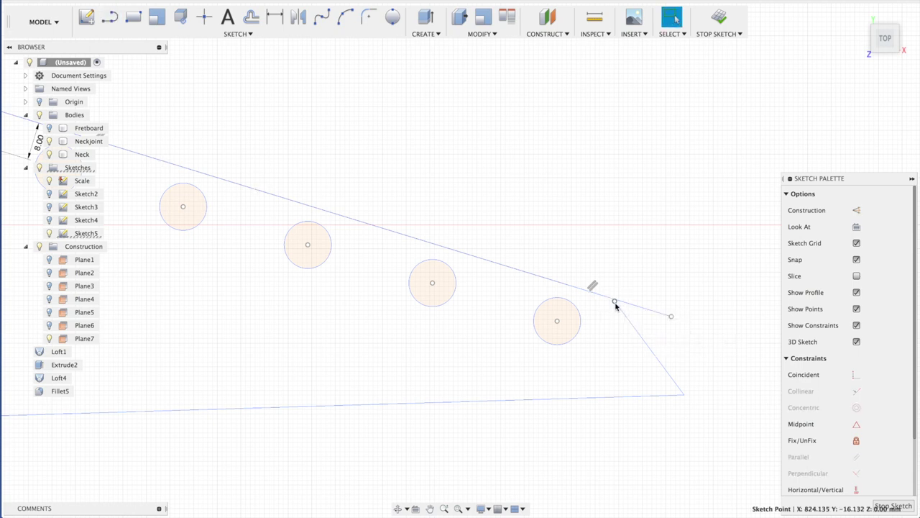
Extend the slanted tip edge across the upper edge and trim the overhanging ends at their corner
key(l)
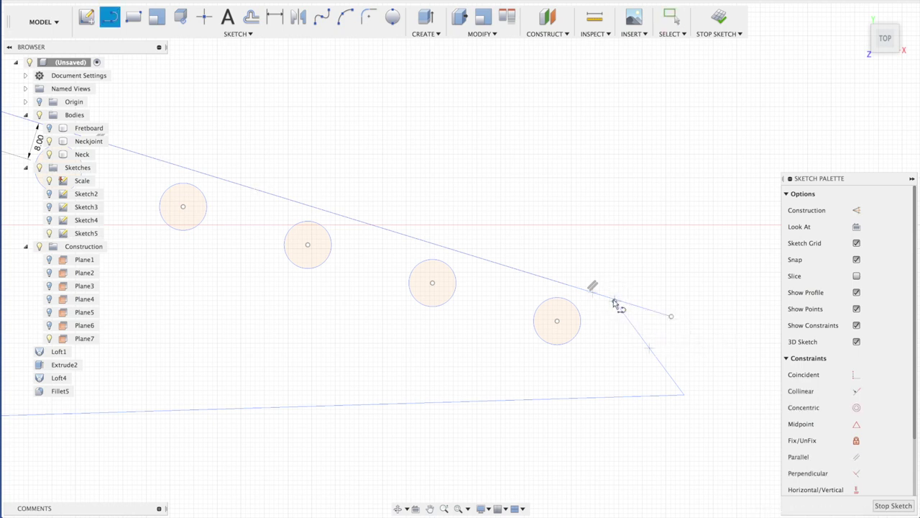
click(615, 302)
click(599, 282)
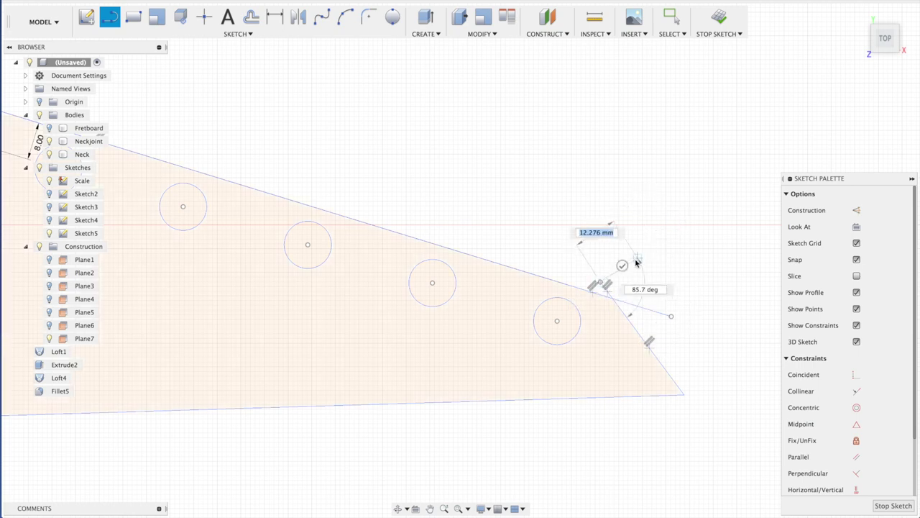
scroll(632, 271, down, 1)
key(Escape)
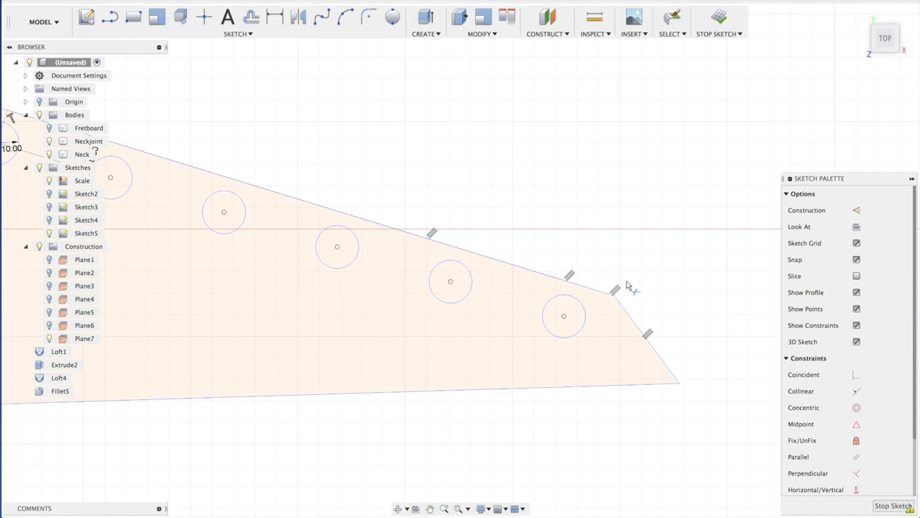
scroll(622, 289, down, 5)
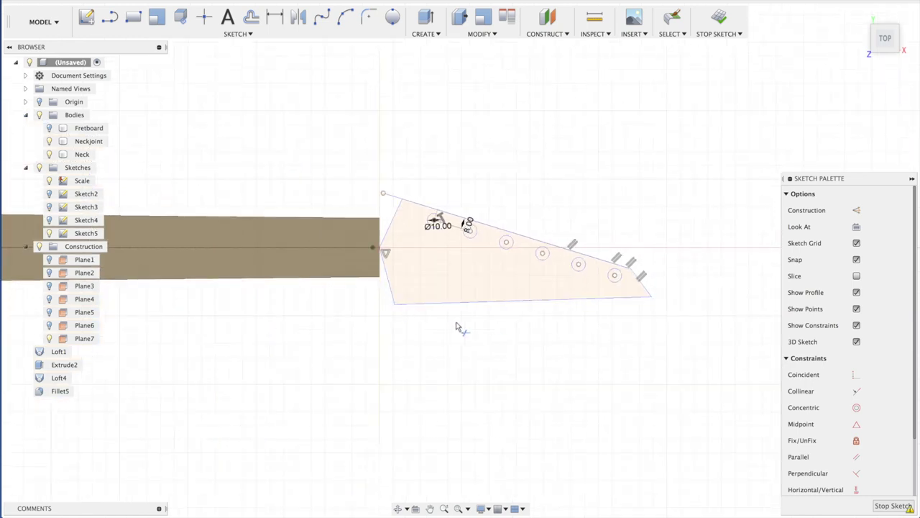
Replace the long lower edge with a three-point arc bowed inward, and trim the upper edge's overhang near the neck
click(345, 16)
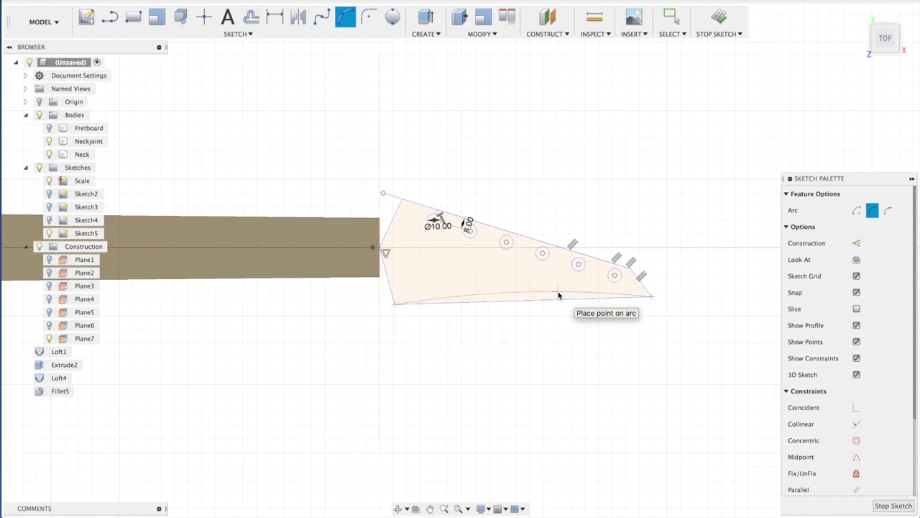
key(Escape)
key(Escape)
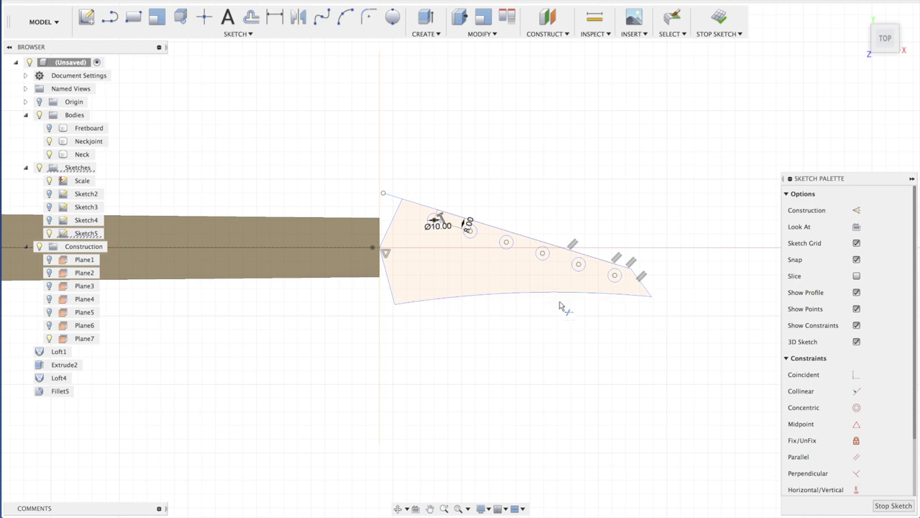
click(481, 289)
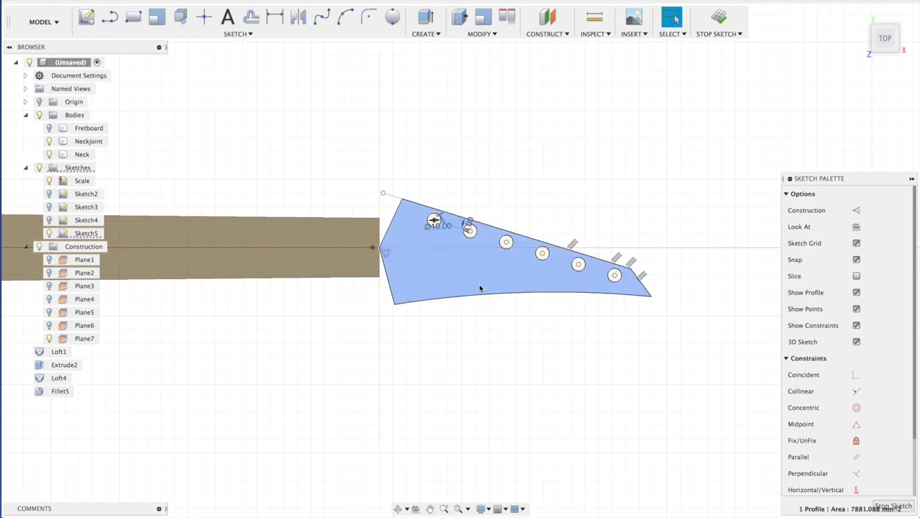
key(t)
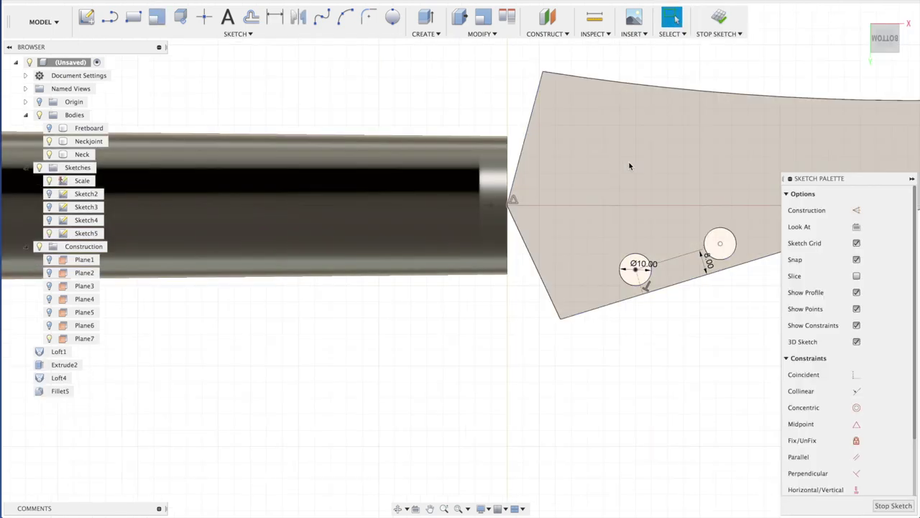
Round the outline's corner at the neck end with a 10 mm fillet and finish the sketch
click(369, 16)
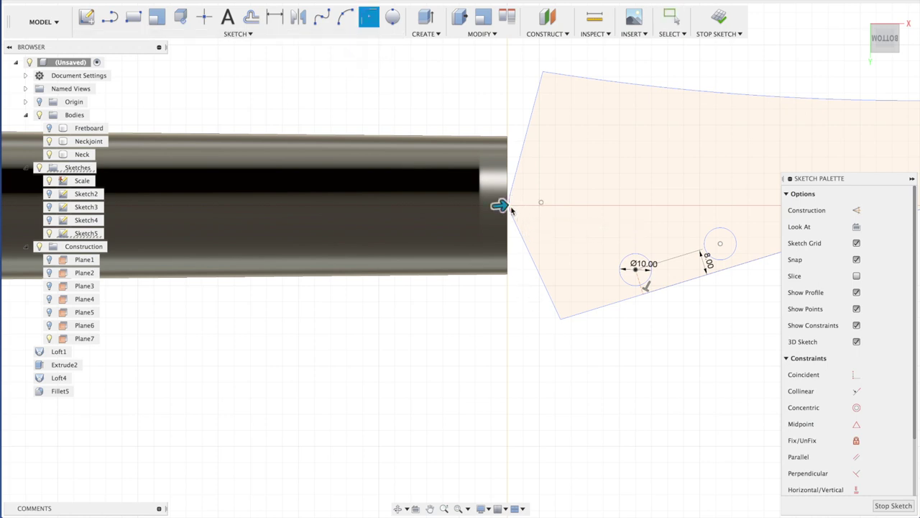
key(Return)
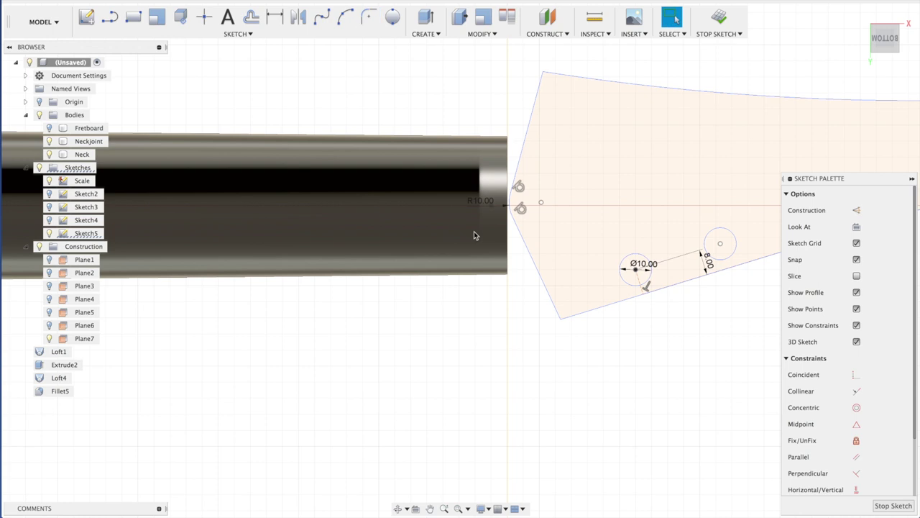
mouse_move(681, 394)
shift+middle_down()
mouse_move(641, 380)
mouse_move(658, 364)
shift+middle_up()
click(892, 506)
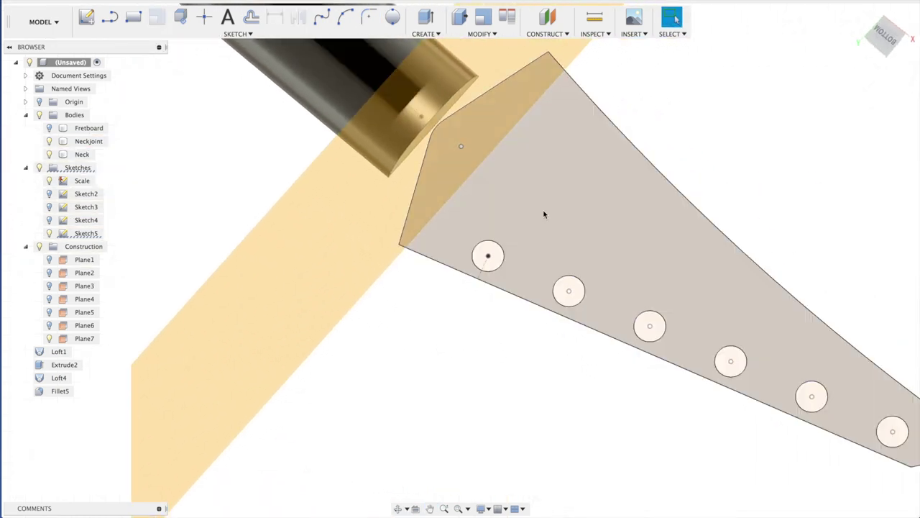
Extrude the headstock profile, excluding the six tuner holes, by -20 mm as a new body
click(544, 210)
key(e)
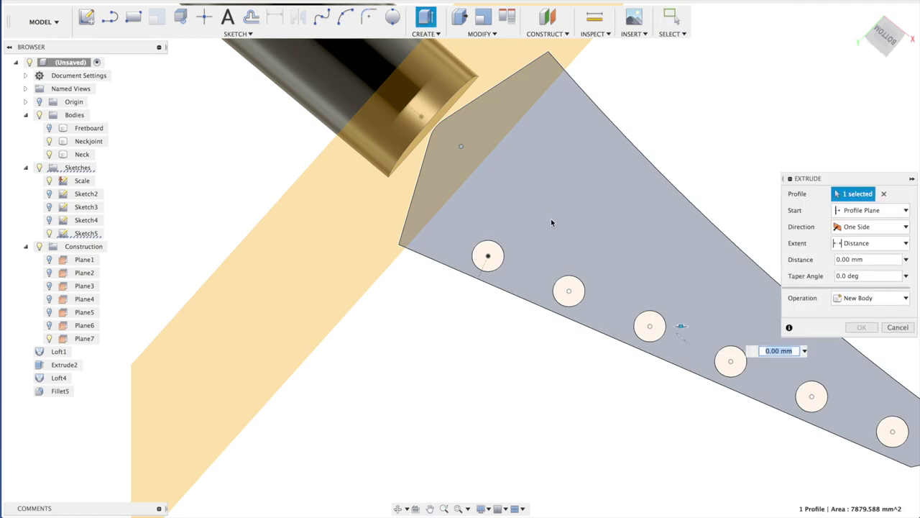
shift+middle_drag(630, 117, 306, 217)
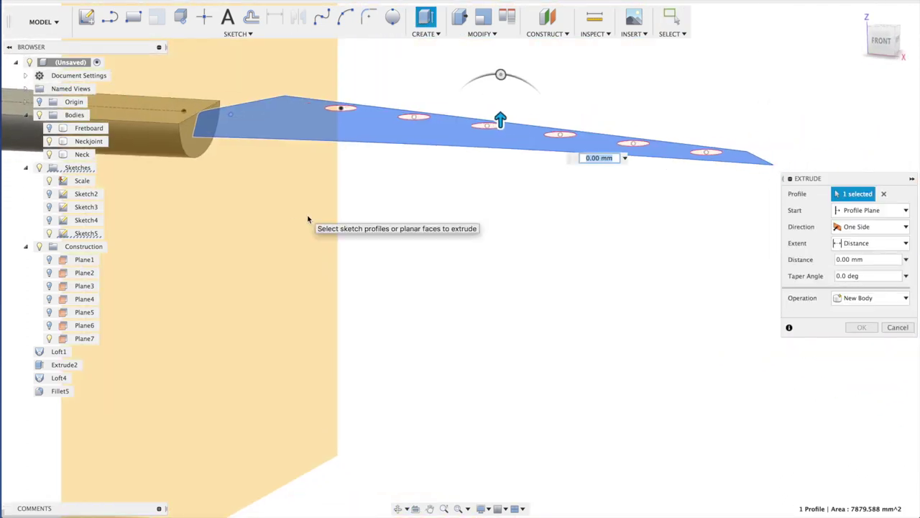
text(-20)
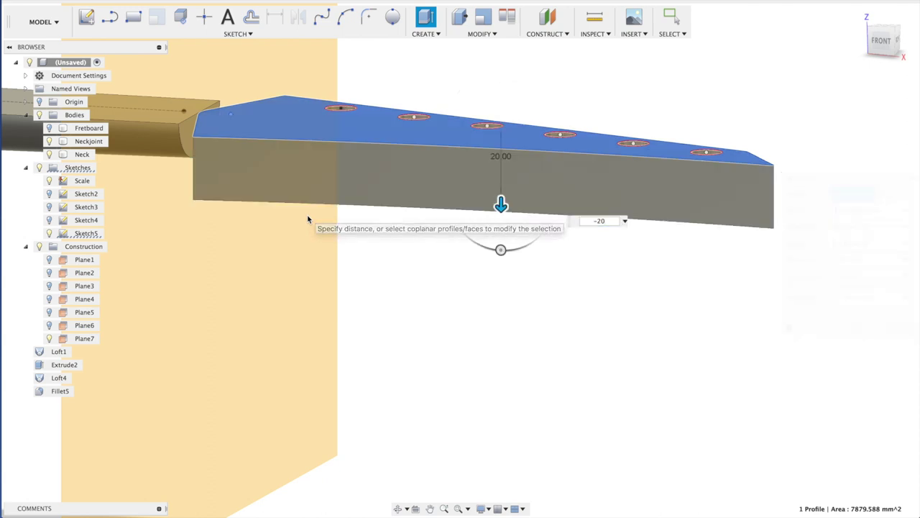
key(Return)
click(164, 142)
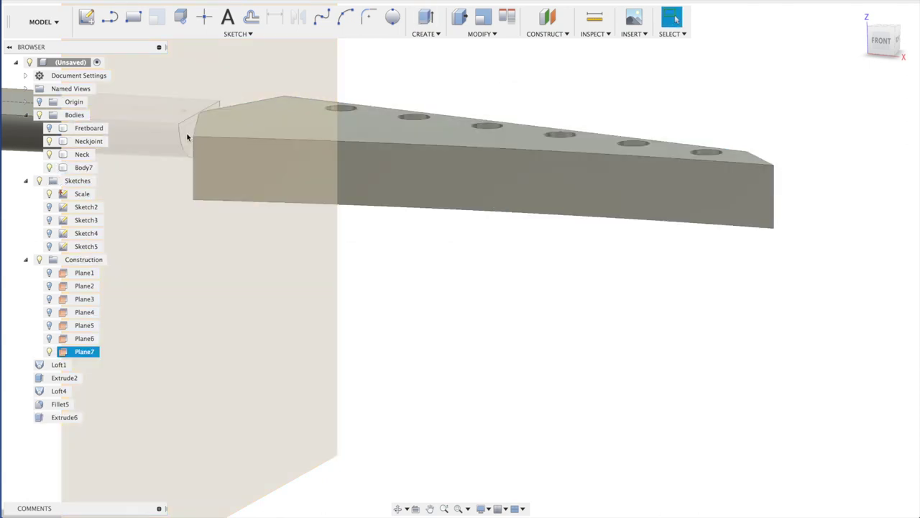
Hide the construction planes and offset the neck's end face 20 mm into the headstock
click(38, 260)
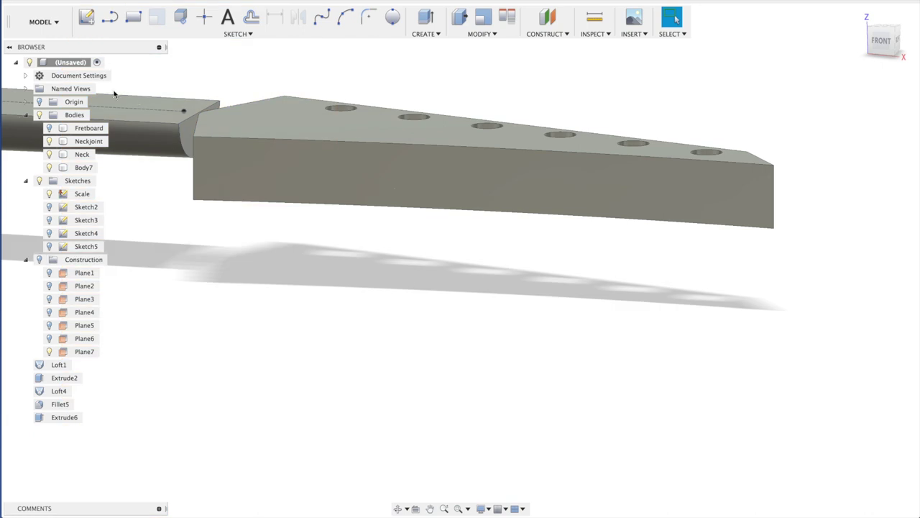
click(184, 132)
key(q)
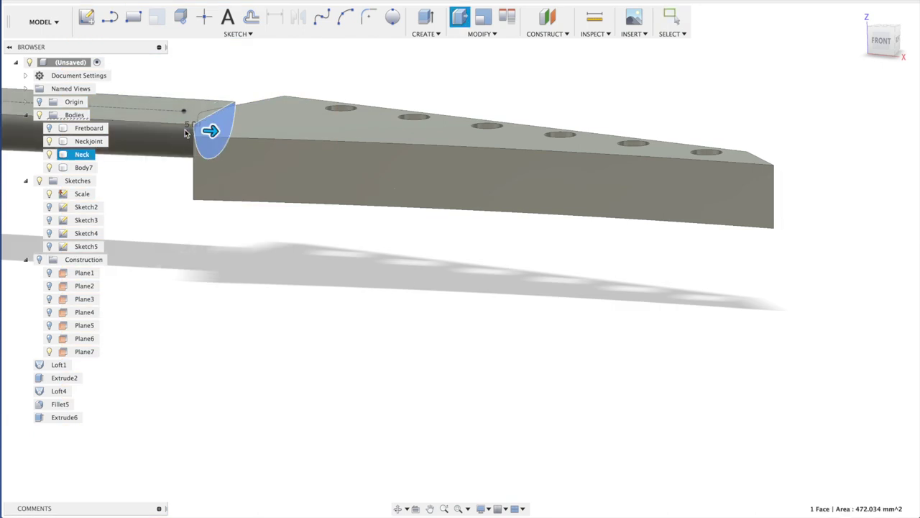
drag(210, 130, 257, 135)
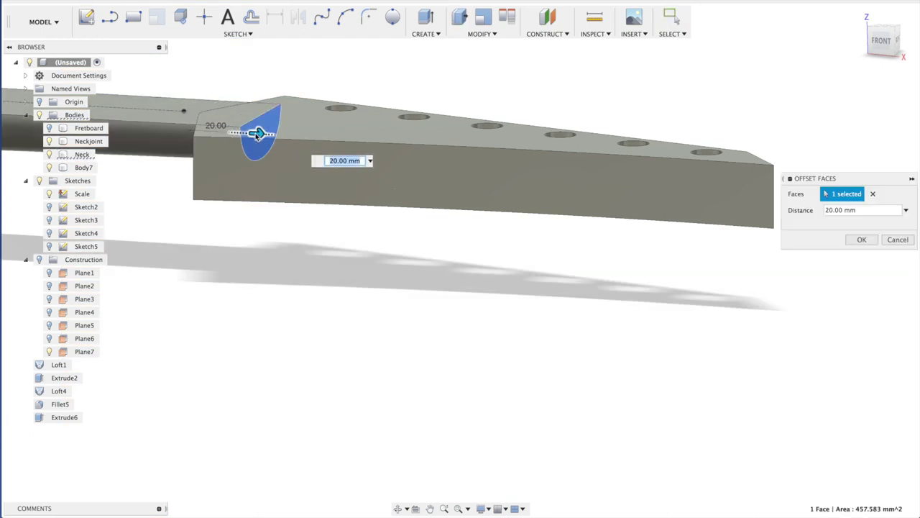
key(Escape)
Combine the headstock body as target with the neck as tool body using the Join operation
click(478, 34)
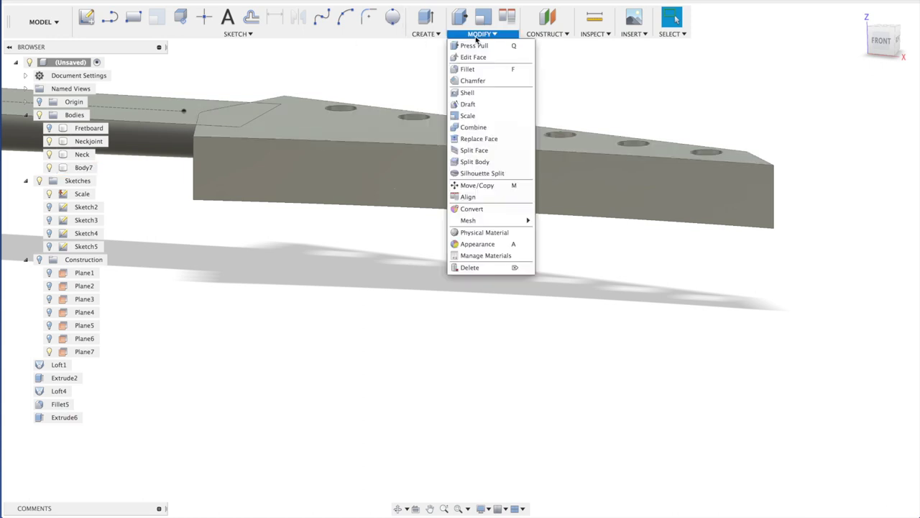
click(473, 127)
click(364, 152)
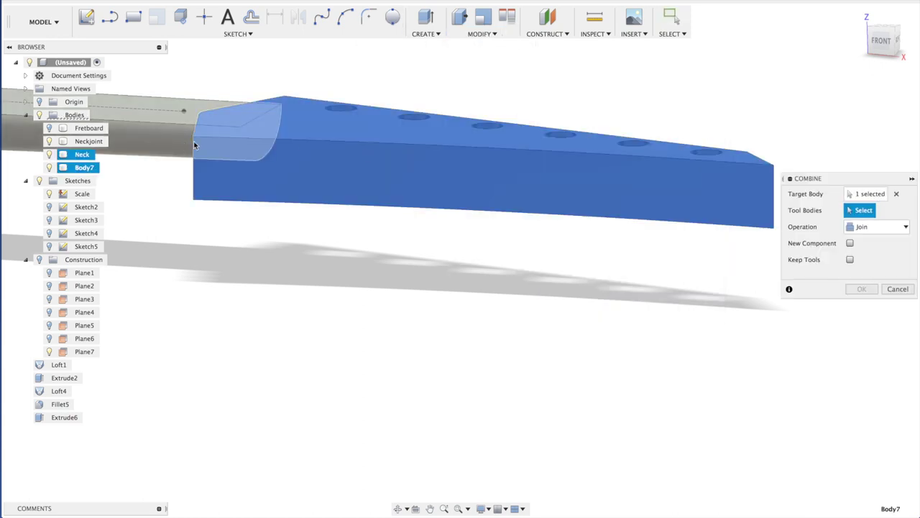
click(862, 289)
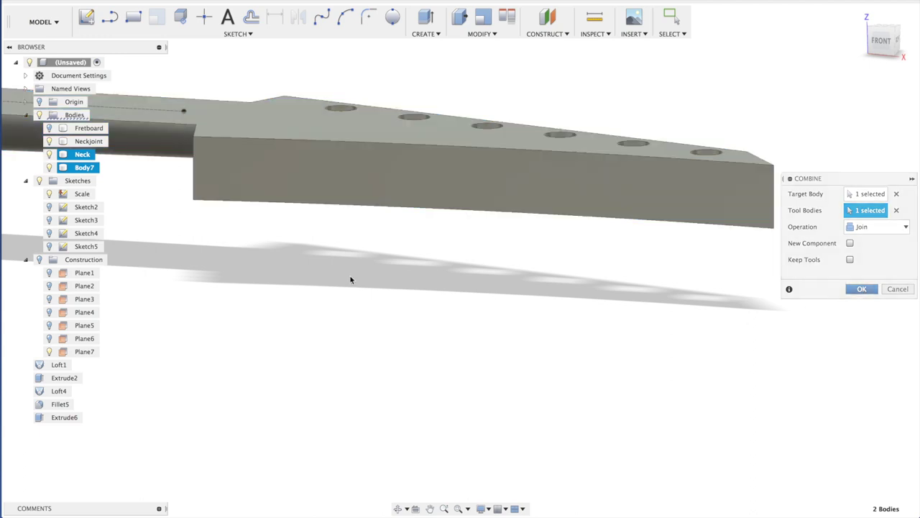
Fillet the curved edge chain where the back of the neck meets the headstock with a 15 mm radius
shift+middle_drag(323, 283, 421, 247)
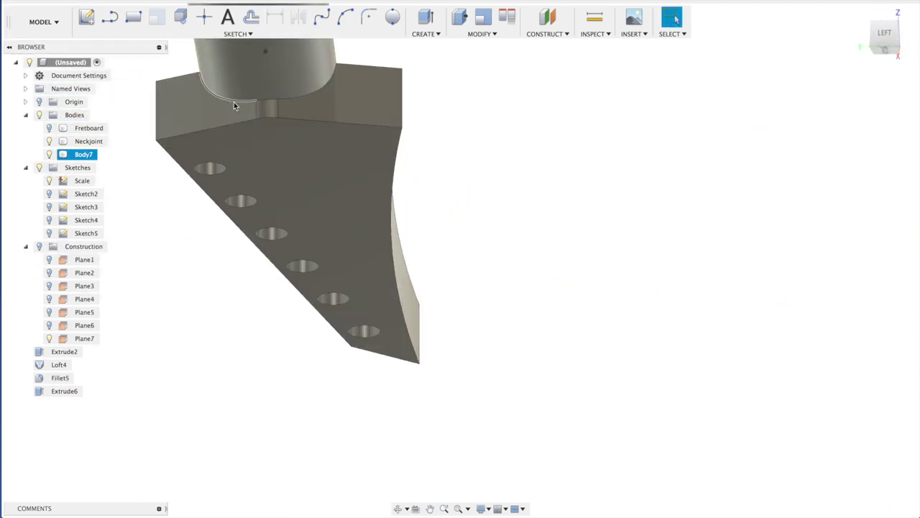
key(f)
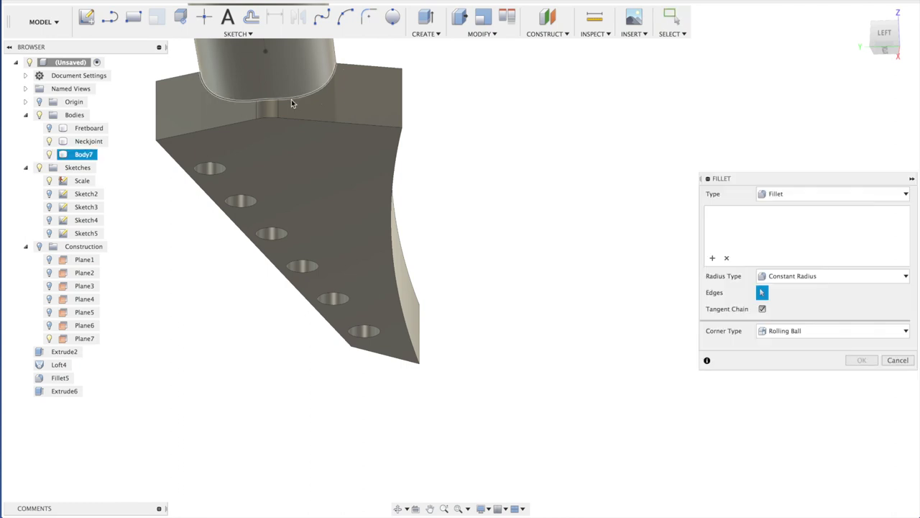
click(292, 99)
text(15)
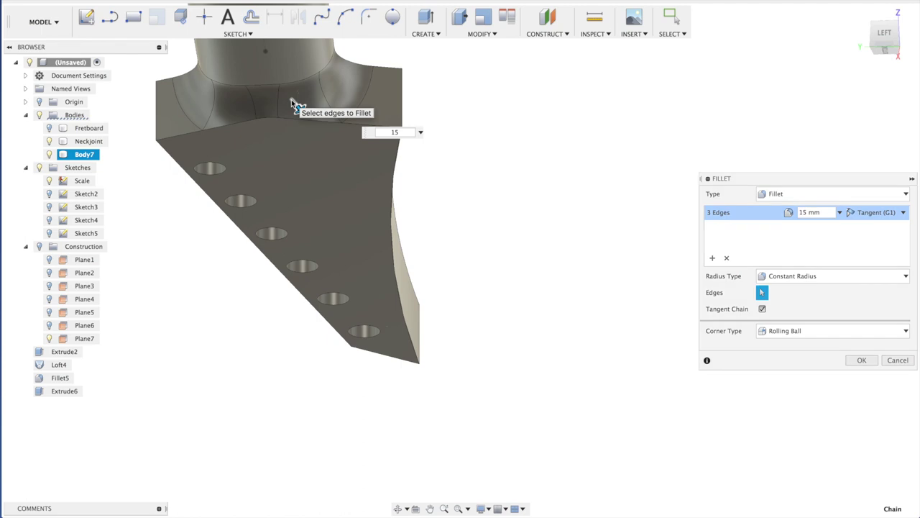
key(Return)
From the front, sketch a rectangle 15 mm high and about 199 mm long overlapping the headstock's top face from neck end to tip
shift+middle_drag(354, 147, 543, 157)
click(886, 39)
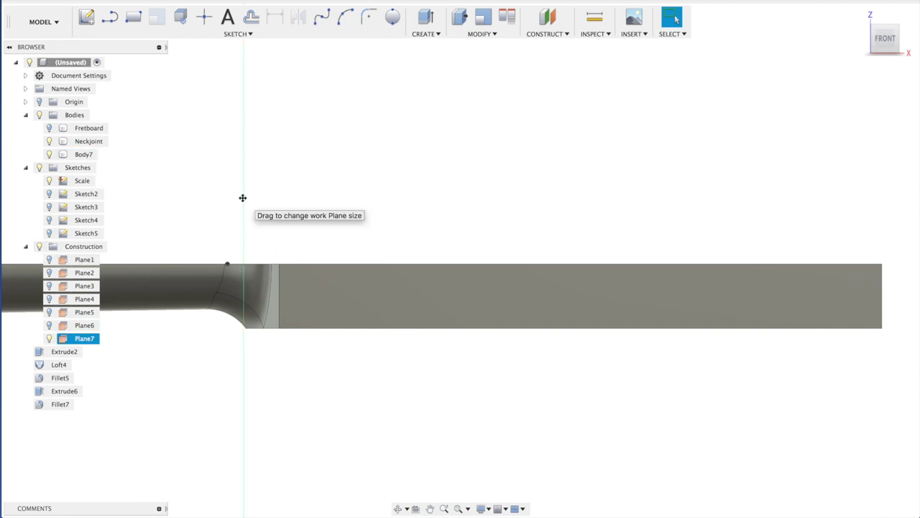
key(r)
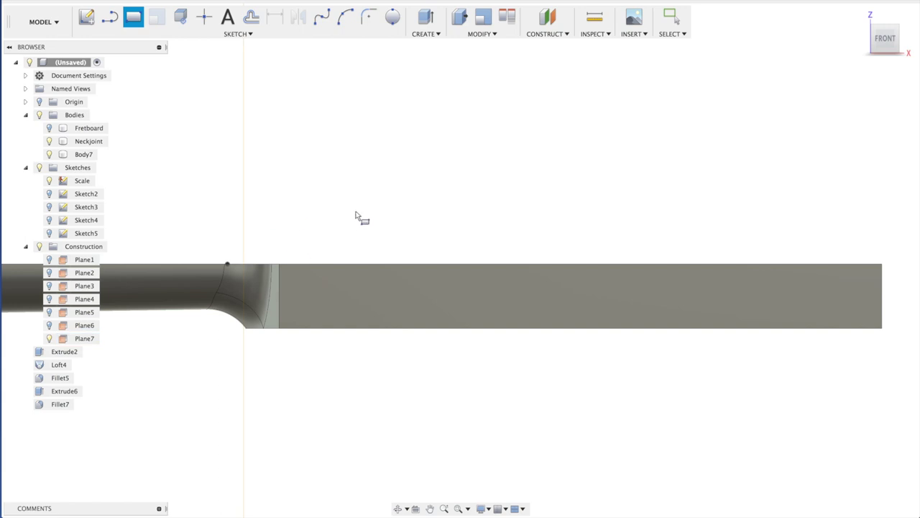
click(356, 216)
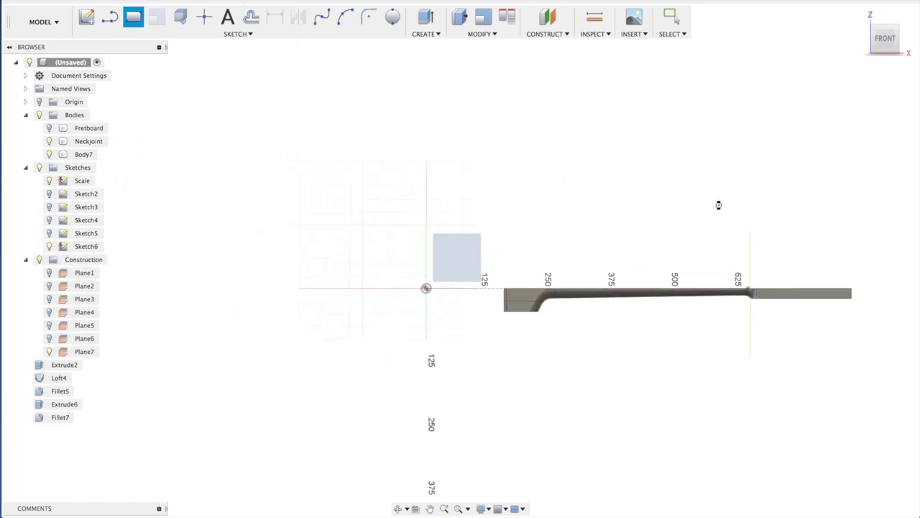
mouse_move(674, 230)
middle_down()
mouse_move(369, 206)
mouse_move(340, 133)
middle_up()
scroll(381, 213, up, 5)
click(241, 180)
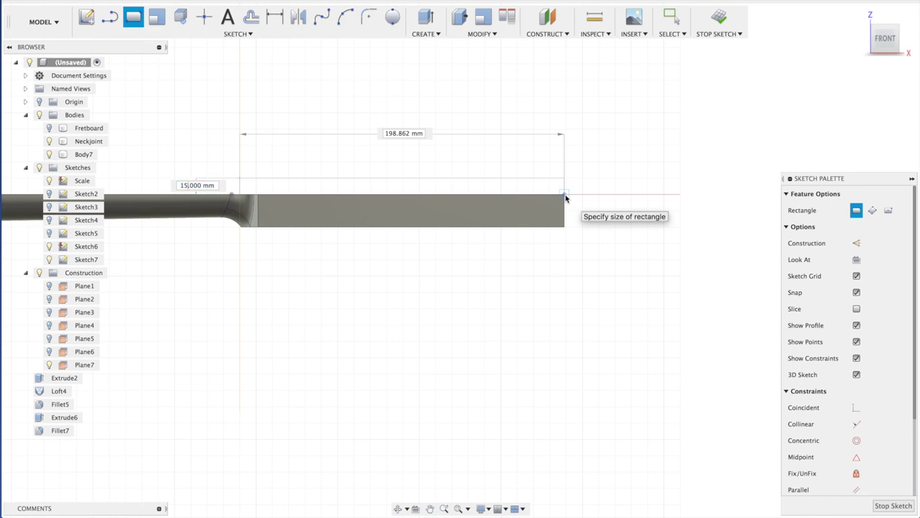
key(Return)
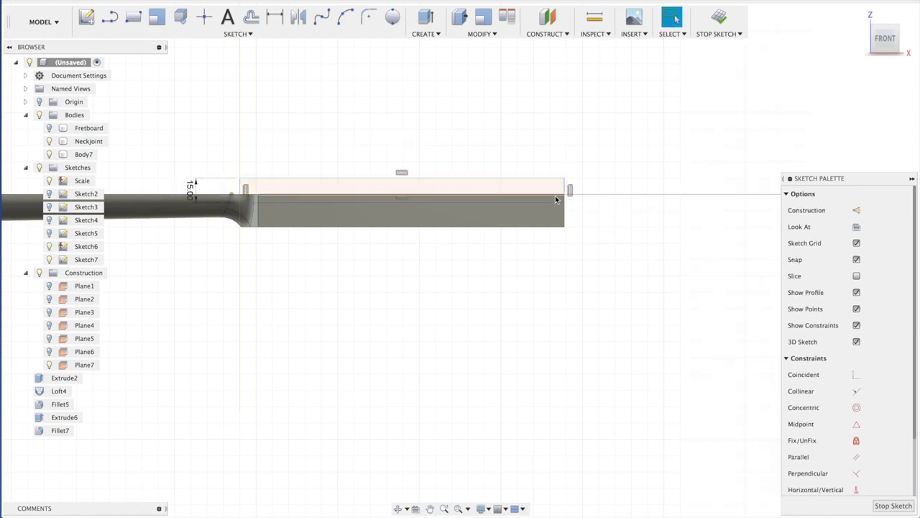
scroll(263, 179, up, 5)
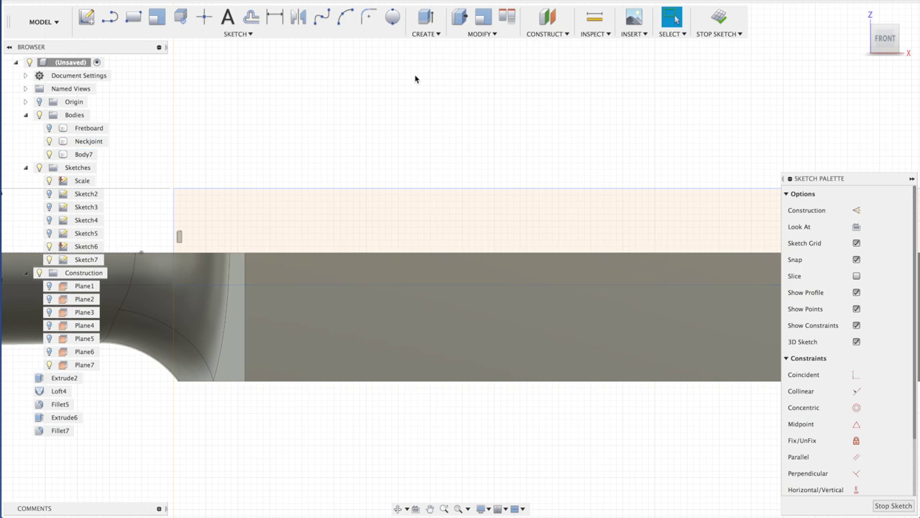
click(345, 18)
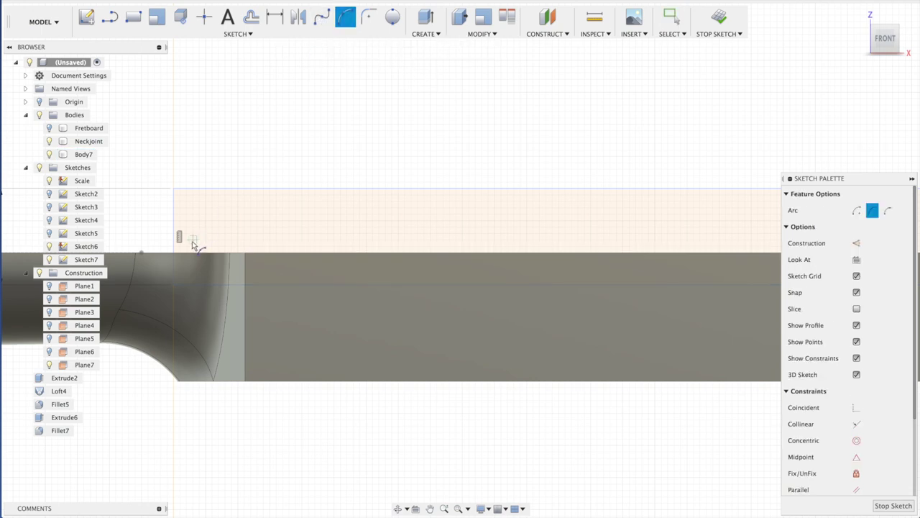
scroll(178, 253, up, 5)
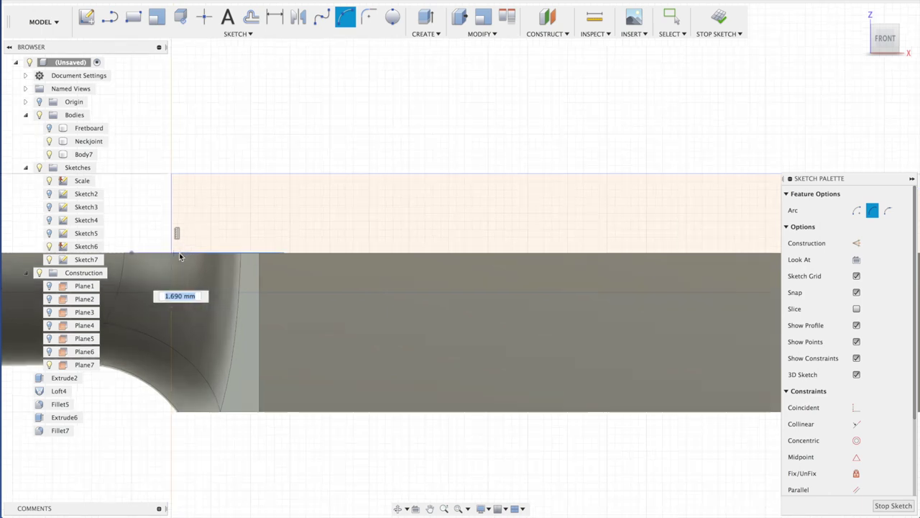
key(Escape)
click(161, 254)
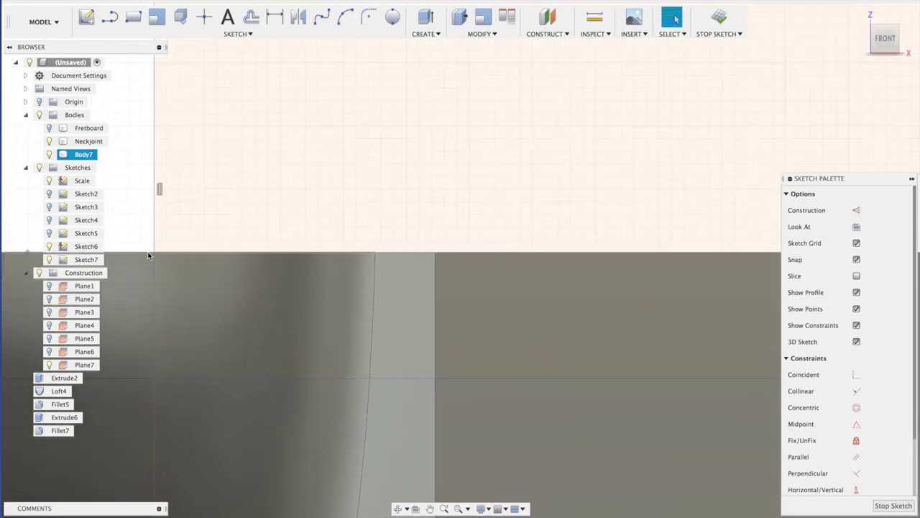
key(Escape)
Draw a three-point arc from the rectangle's neck-end side down to its lower edge and trim off the corner outside it
click(346, 17)
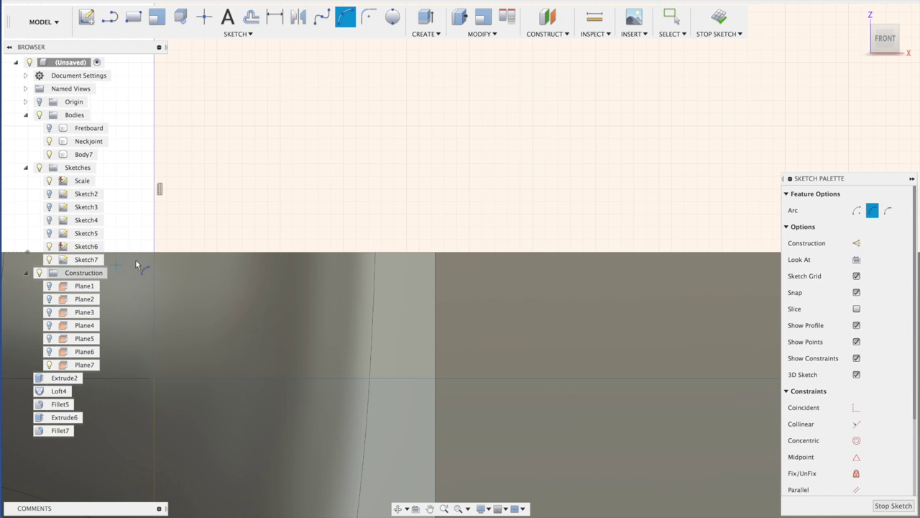
click(436, 379)
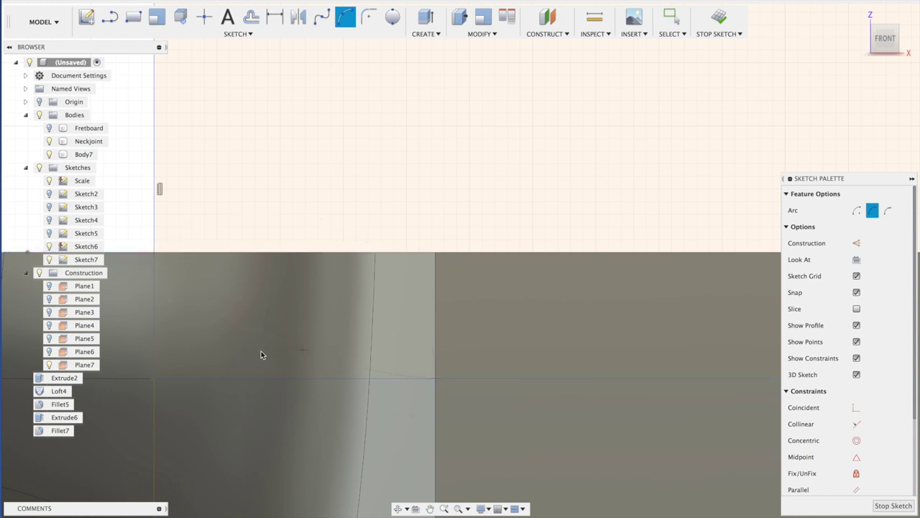
click(260, 318)
scroll(263, 320, down, 2)
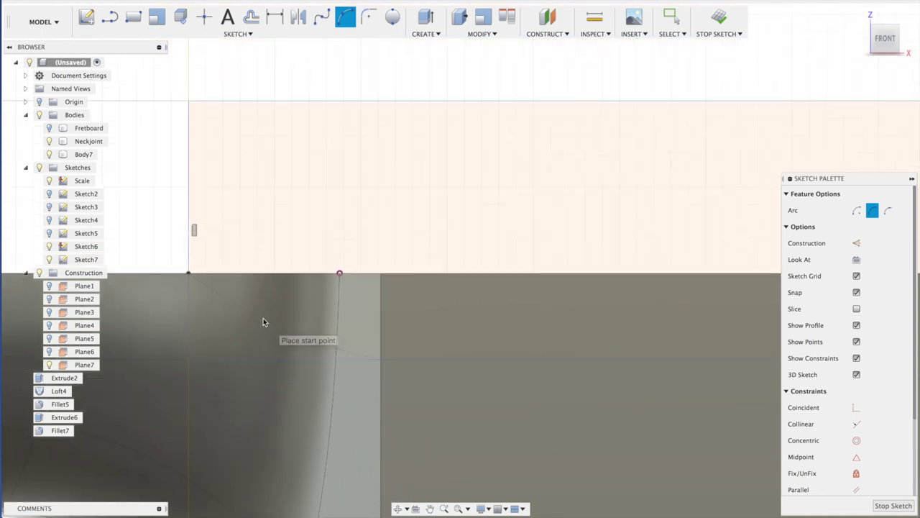
key(t)
click(288, 358)
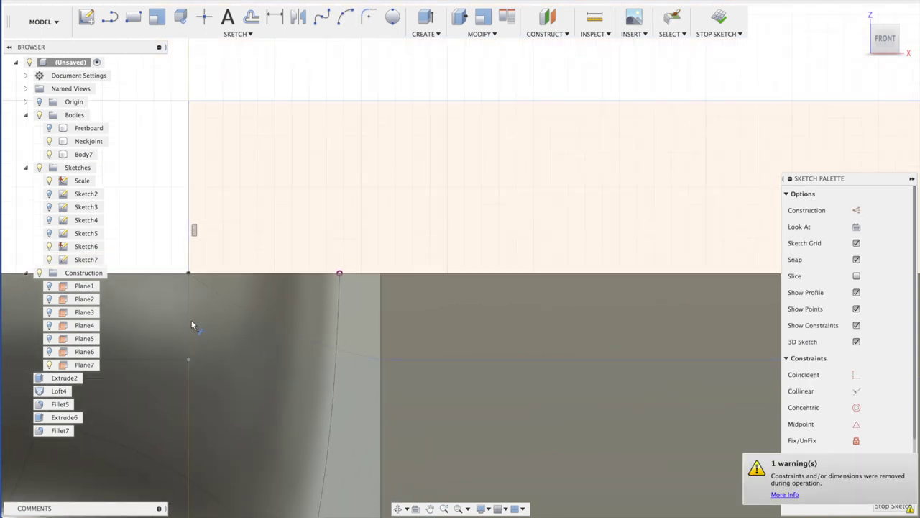
click(188, 320)
Cut the curved-corner profile out of the headstock with a symmetric 100 mm extrusion
scroll(340, 299, down, 4)
middle_drag(462, 268, 272, 267)
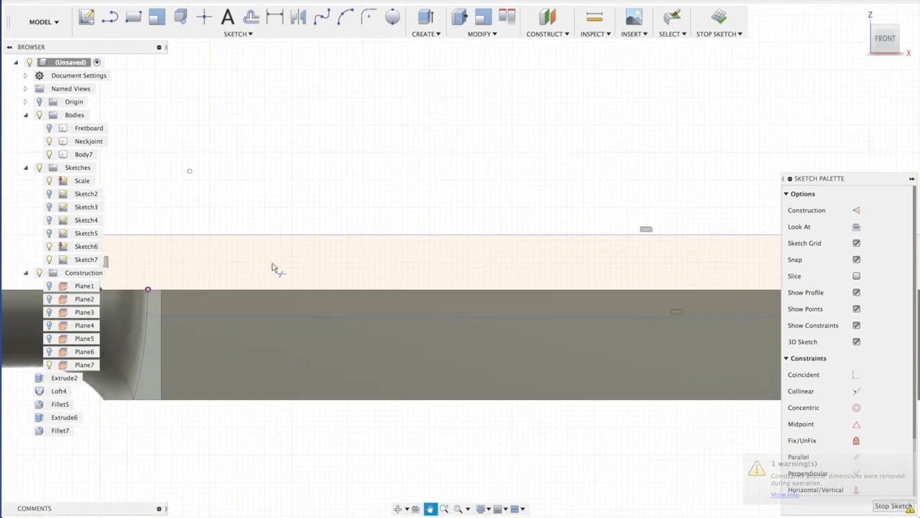
scroll(288, 268, down, 5)
click(341, 266)
text(e100)
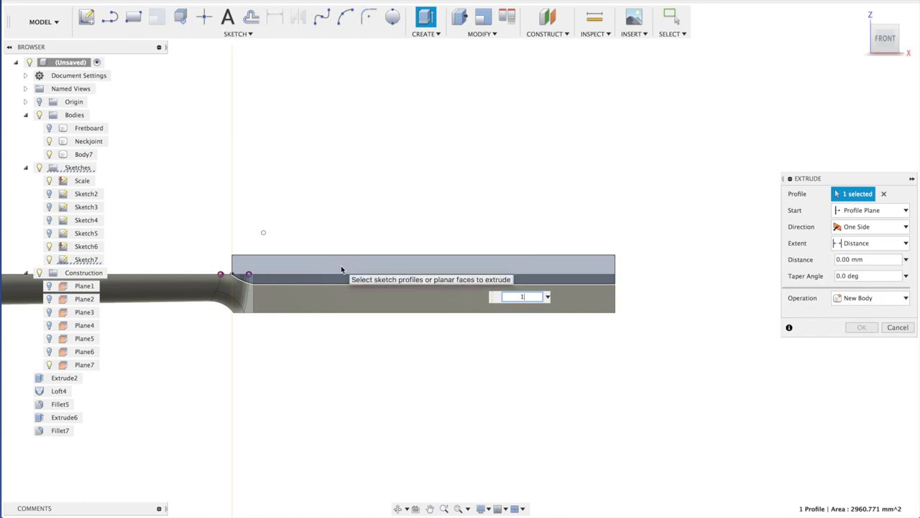
click(873, 228)
click(866, 264)
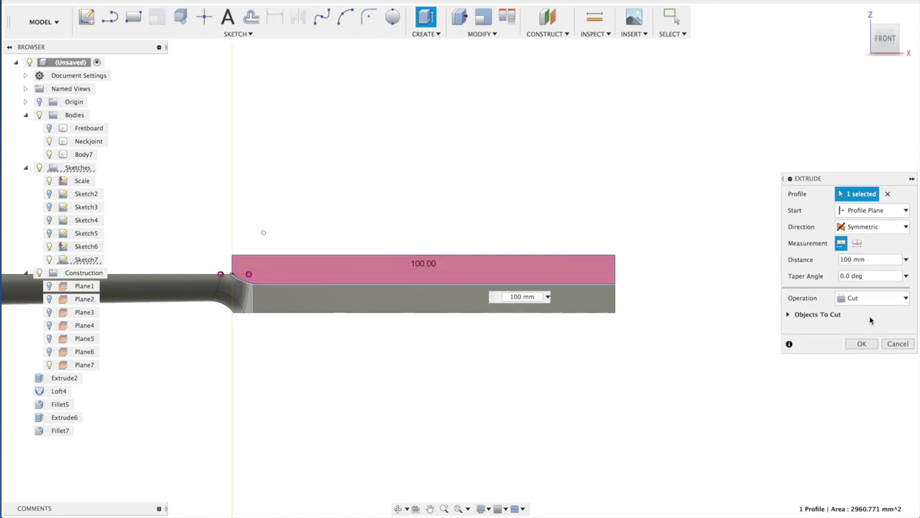
click(862, 344)
Hide the construction plane at the headstock and examine the transition between neck and headstock face
shift+middle_drag(748, 217, 738, 261)
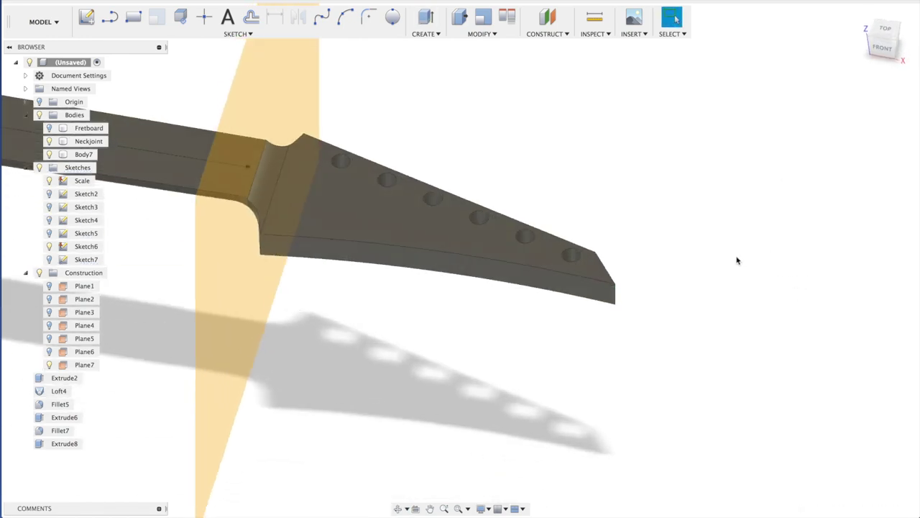
click(49, 365)
scroll(360, 259, down, 3)
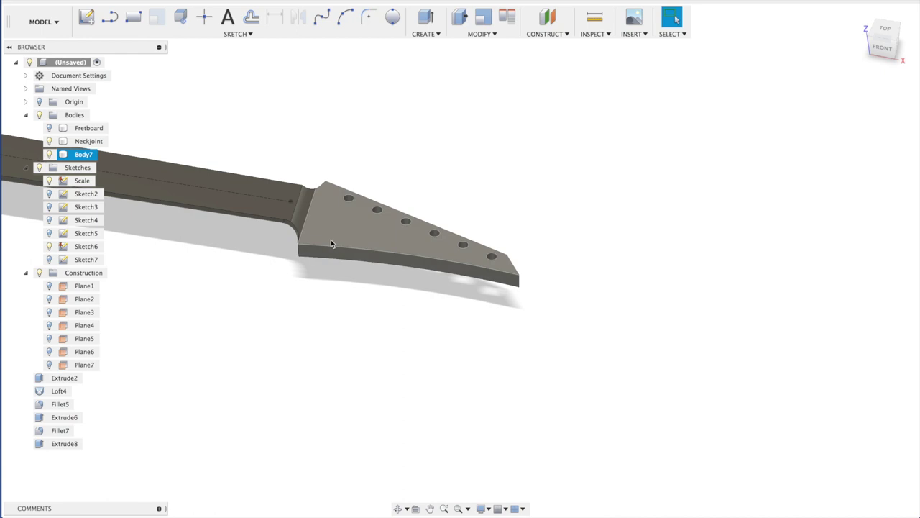
scroll(287, 190, up, 5)
shift+middle_drag(484, 252, 393, 303)
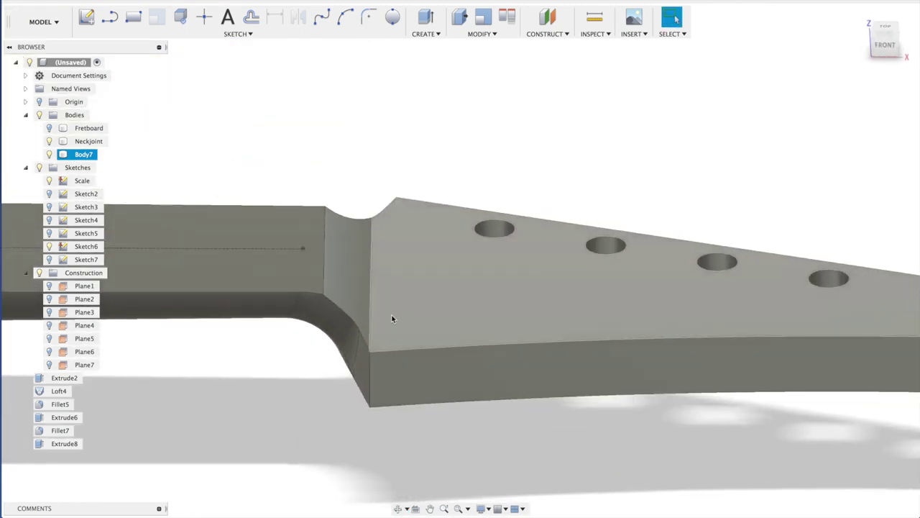
Undo hiding the construction plane and the headstock cut, returning to the cut profile's sketch
key(super+z)
key(super+z)
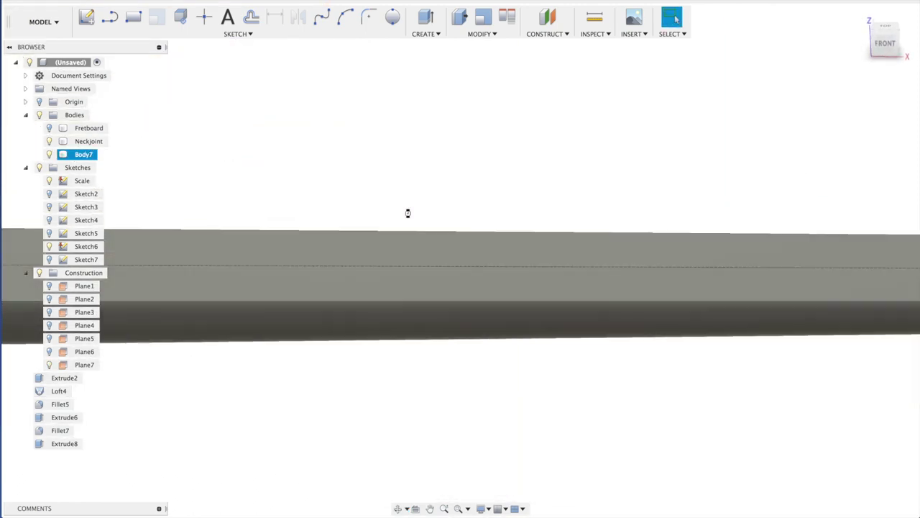
middle_drag(521, 234, 75, 208)
scroll(462, 254, down, 5)
middle_drag(519, 261, 190, 260)
mouse_move(608, 257)
middle_down()
mouse_move(205, 257)
mouse_move(643, 231)
middle_up()
scroll(370, 254, up, 5)
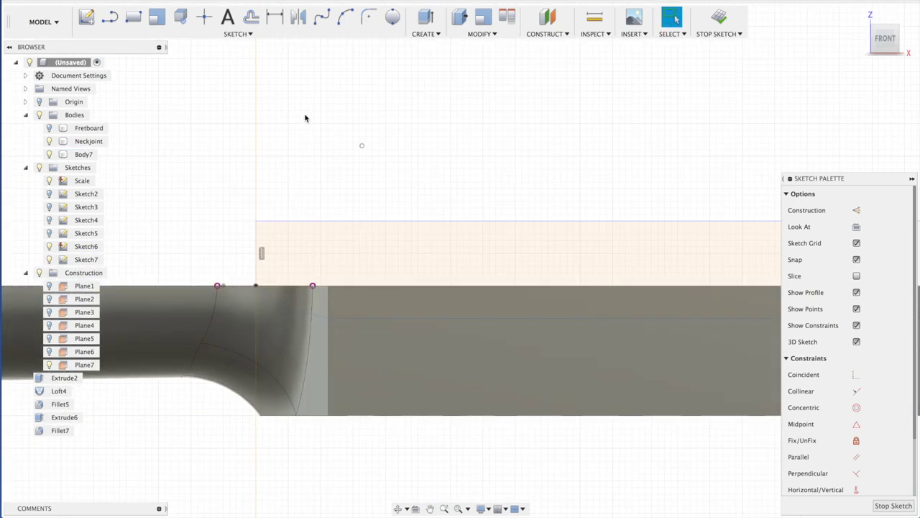
Replace the corner arc with a longer three-point arc reaching farther along the lower edge, trim the leftovers and select the profile
click(345, 16)
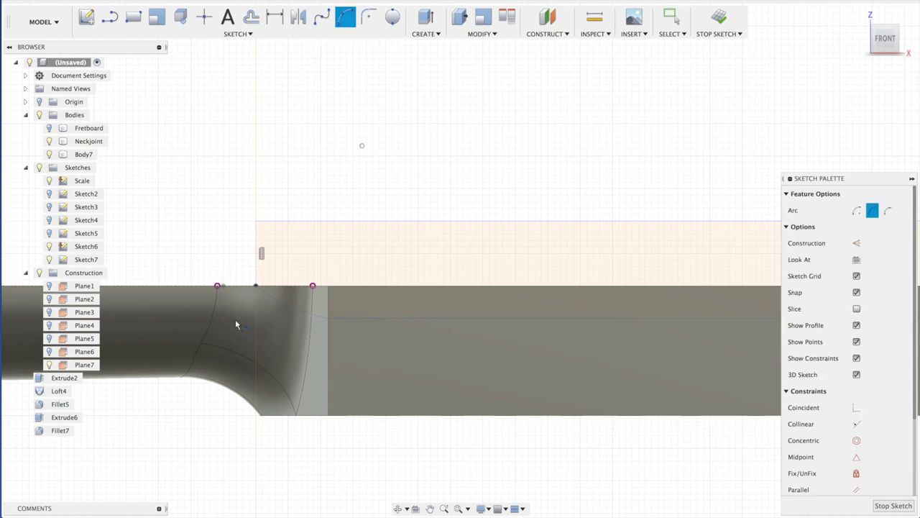
click(256, 286)
shift+middle_drag(328, 256, 335, 263)
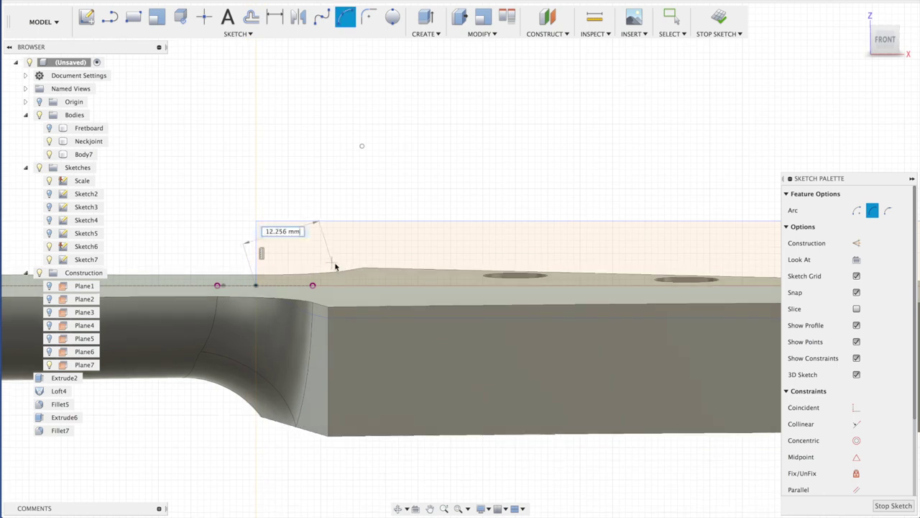
click(366, 318)
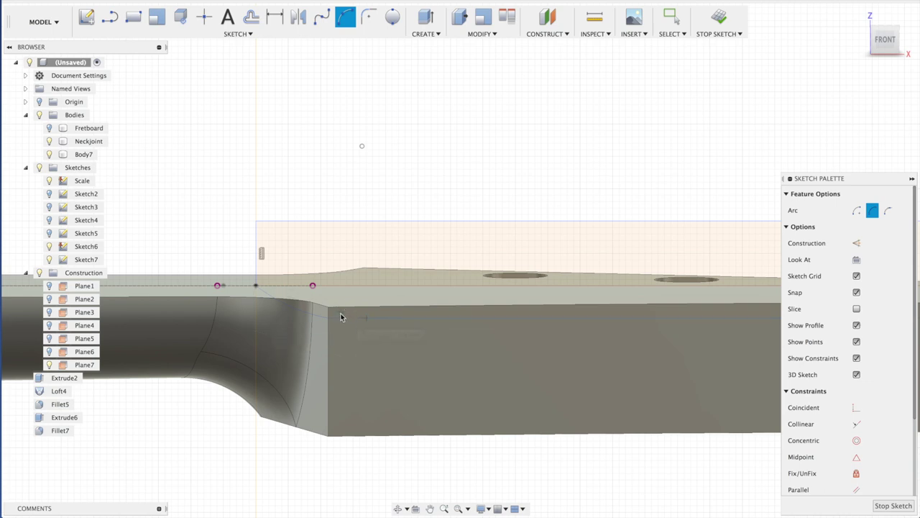
click(337, 312)
key(Escape)
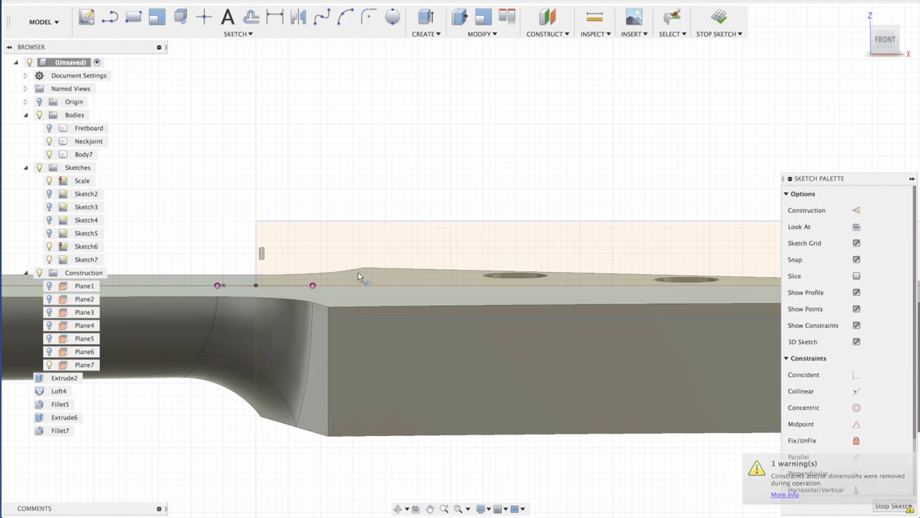
click(374, 256)
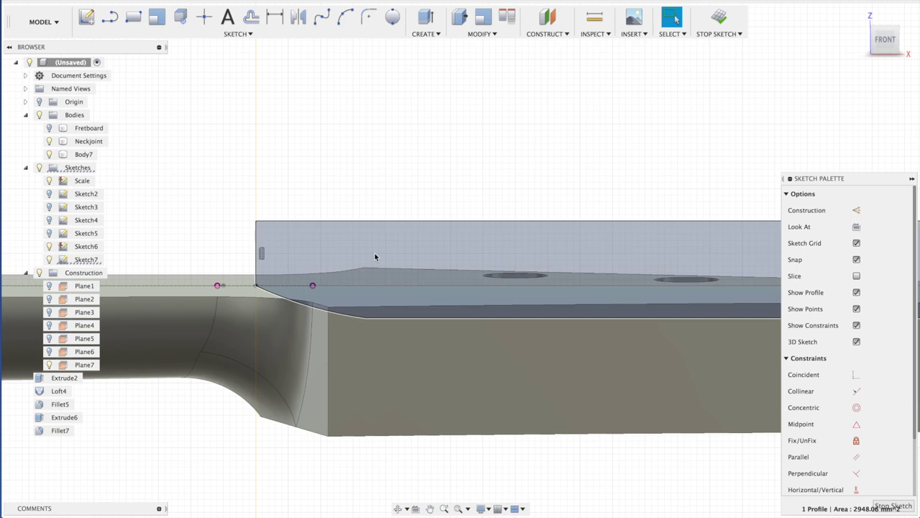
Cut the selected profile with the longer arc out of the headstock using a symmetric 100 mm extrusion
text(e100)
key(Return)
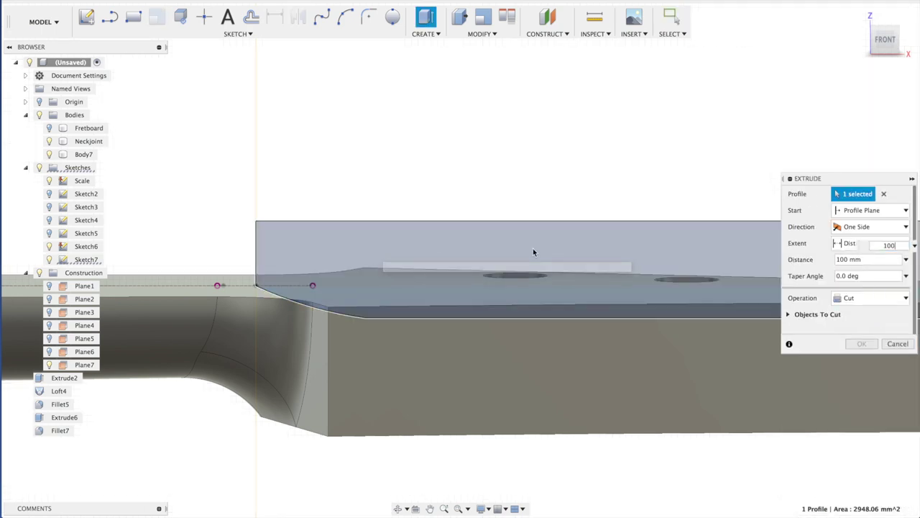
click(866, 227)
click(859, 264)
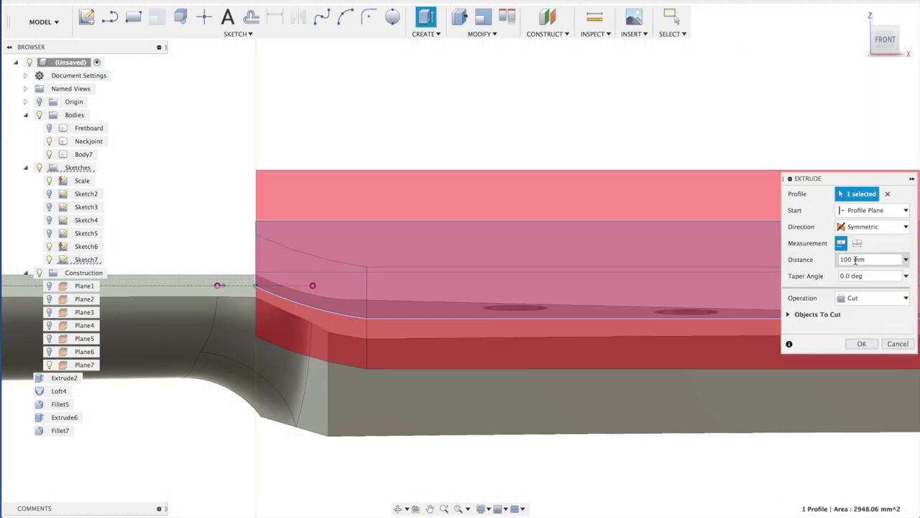
click(862, 344)
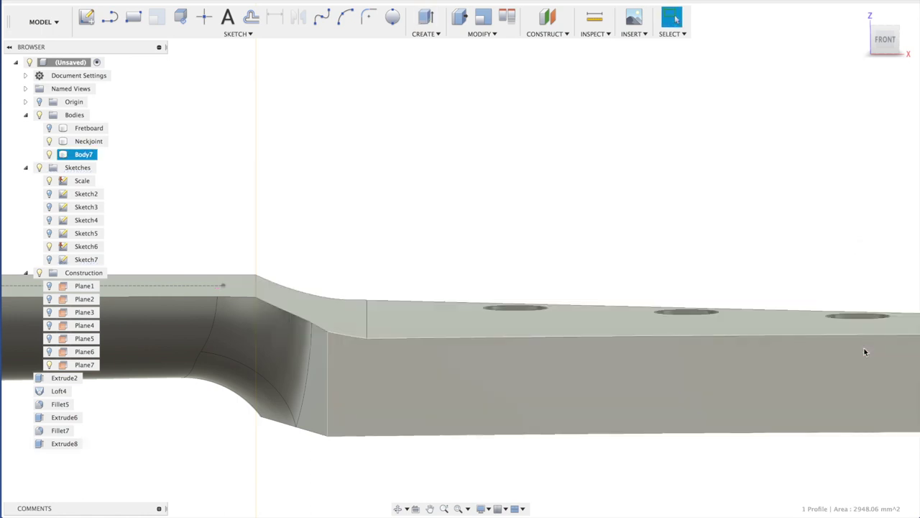
Hide the construction planes and check the recessed headstock transition on the whole neck
mouse_move(712, 194)
shift+middle_down()
mouse_move(712, 170)
mouse_move(712, 193)
mouse_move(715, 183)
mouse_move(703, 185)
mouse_move(728, 207)
mouse_move(706, 207)
shift+middle_up()
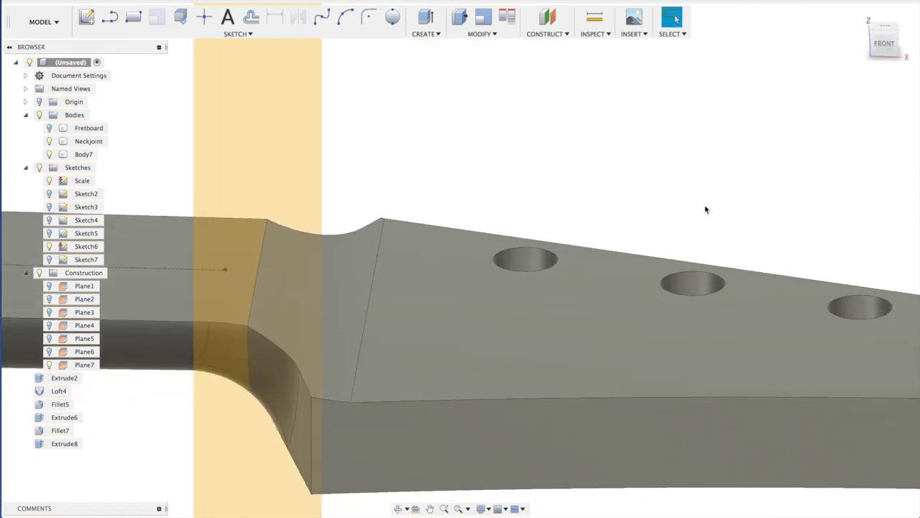
scroll(705, 207, down, 3)
click(38, 274)
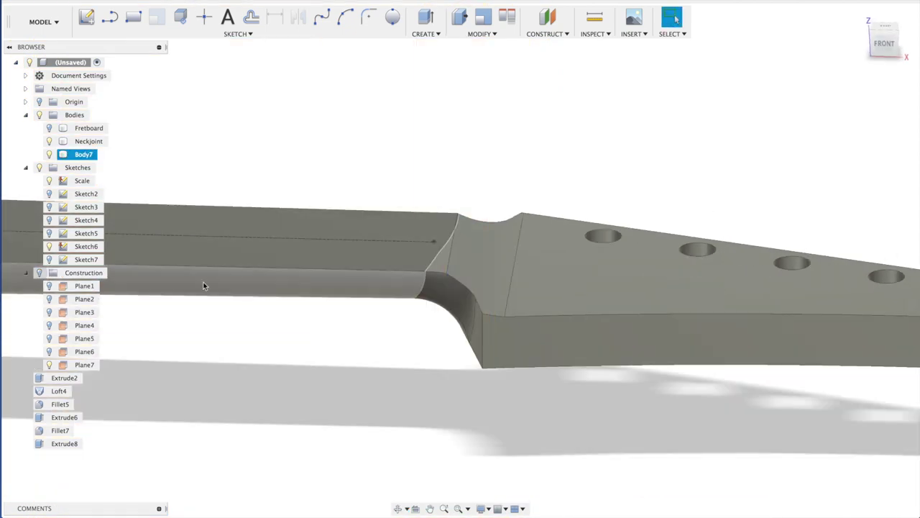
click(862, 12)
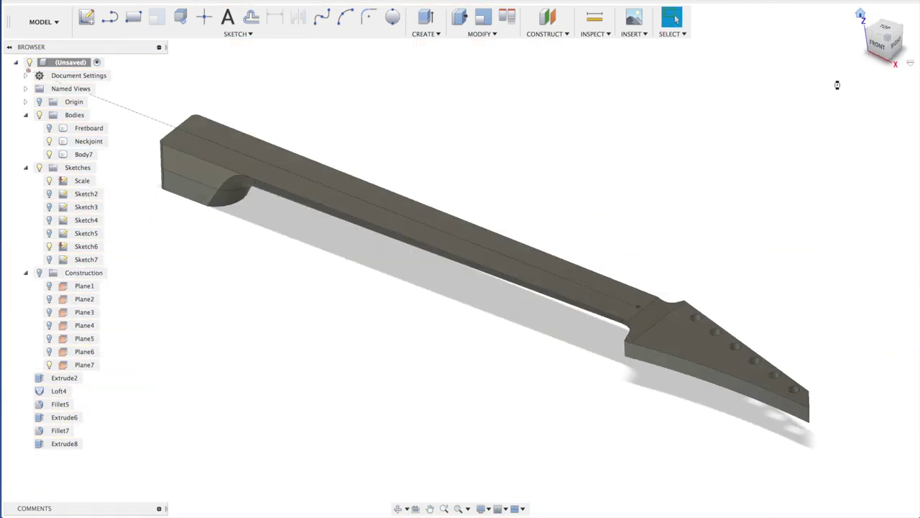
shift+middle_drag(623, 246, 643, 231)
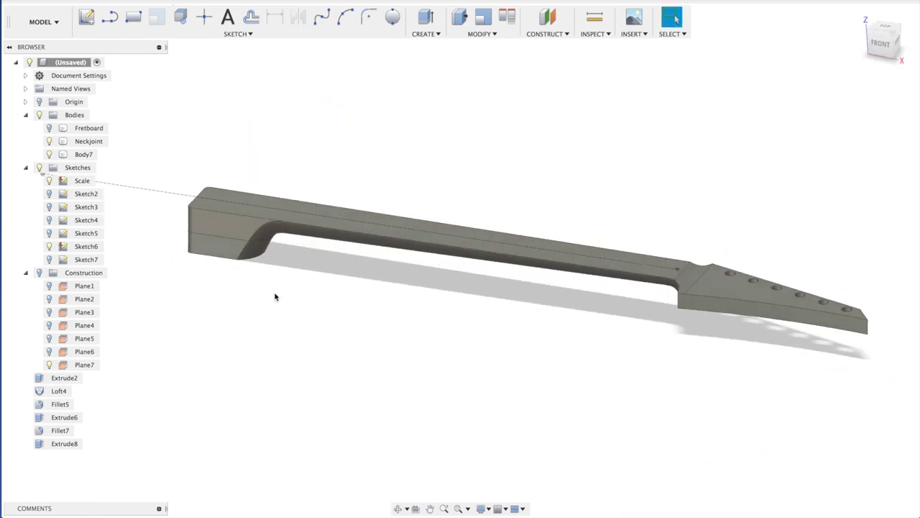
Show only the fretboard body, hiding the neck joint and the neck with headstock
click(49, 129)
click(48, 128)
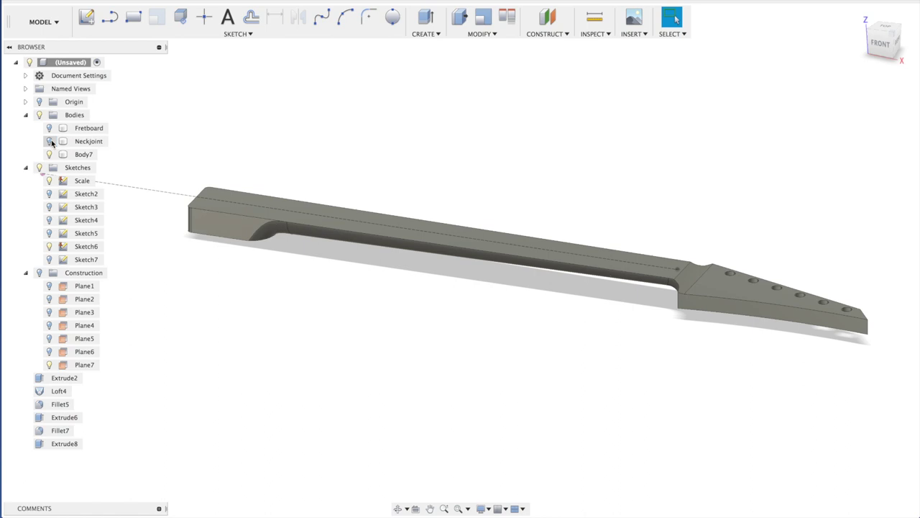
click(50, 141)
click(49, 128)
shift+middle_drag(238, 189, 359, 234)
Create an offset plane at 0 mm on the fretboard's end face, then show the construction planes except the older headstock plane
click(591, 33)
click(547, 34)
click(553, 44)
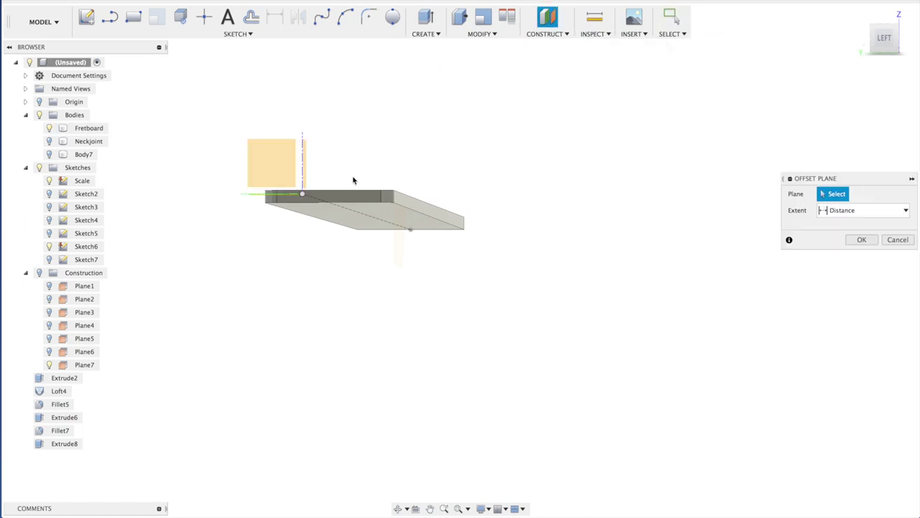
click(348, 193)
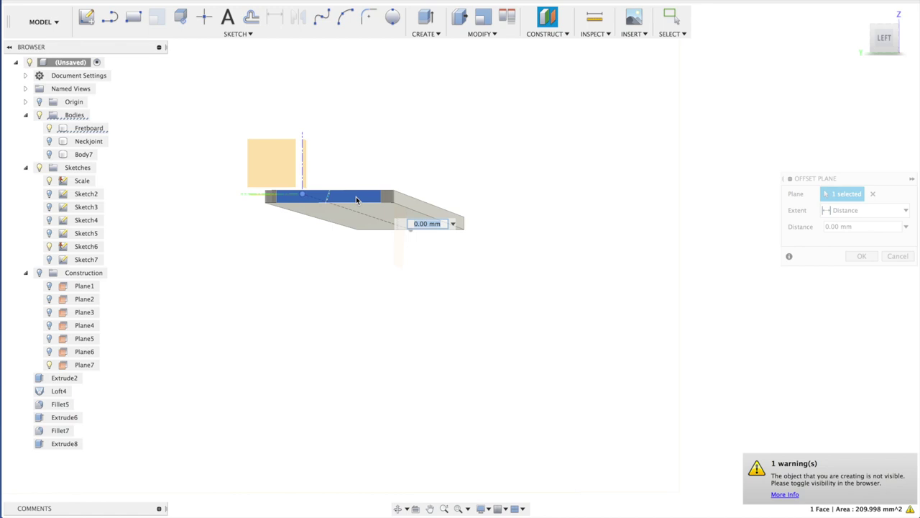
key(Return)
click(41, 273)
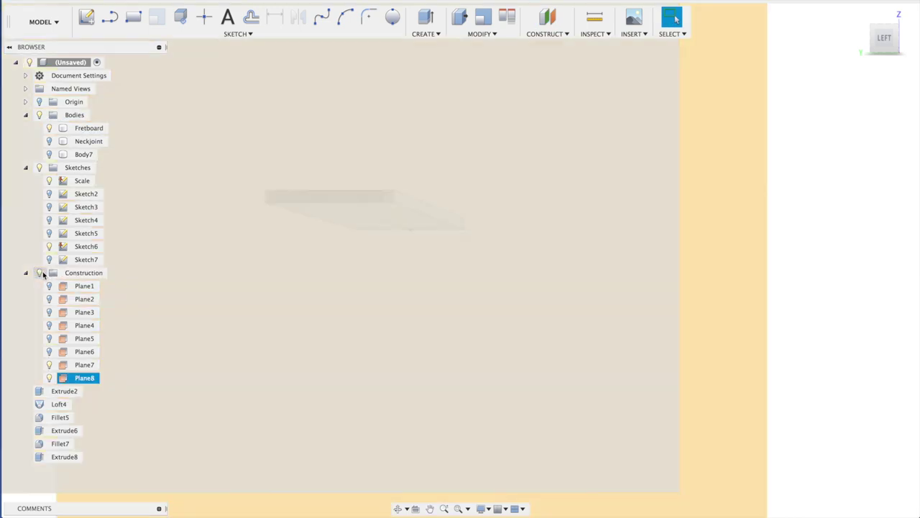
click(49, 365)
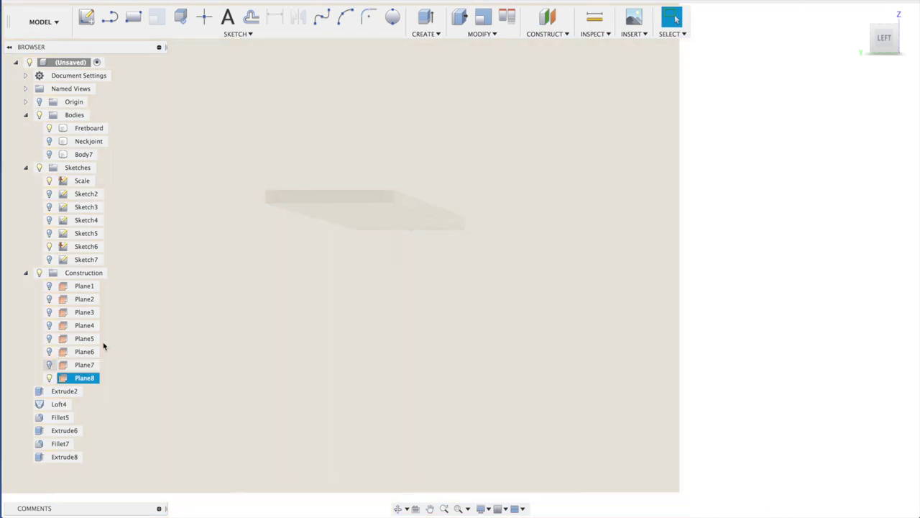
Sketch a 400 mm diameter circle on the new end plane, passing through the midpoint of the fretboard's top edge
click(394, 17)
click(295, 199)
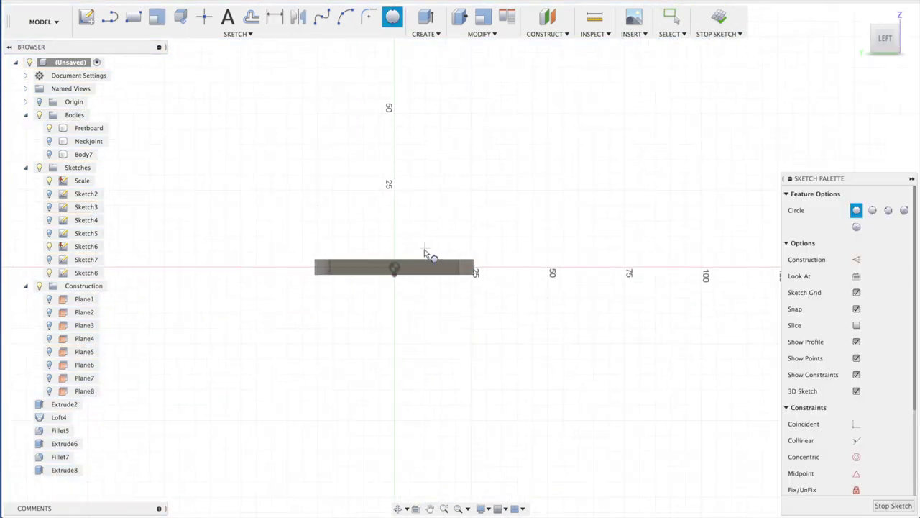
scroll(425, 251, up, 5)
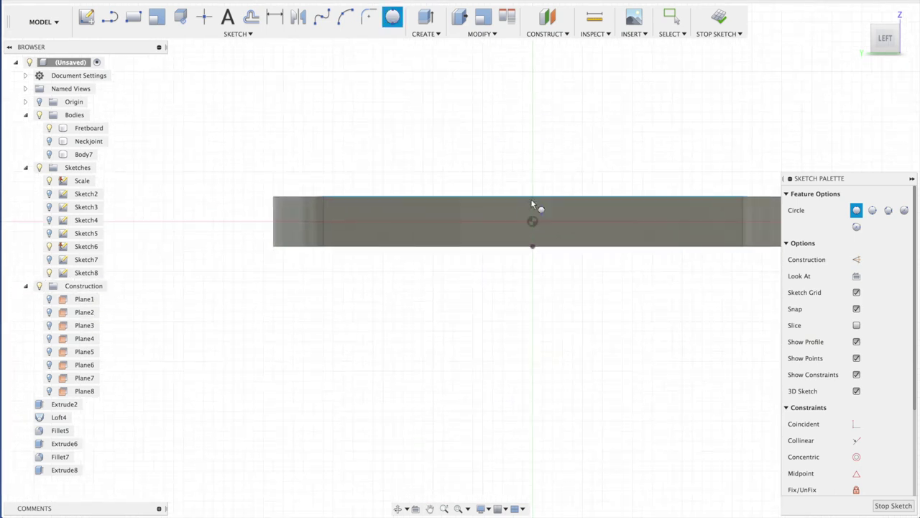
click(532, 247)
key(Return)
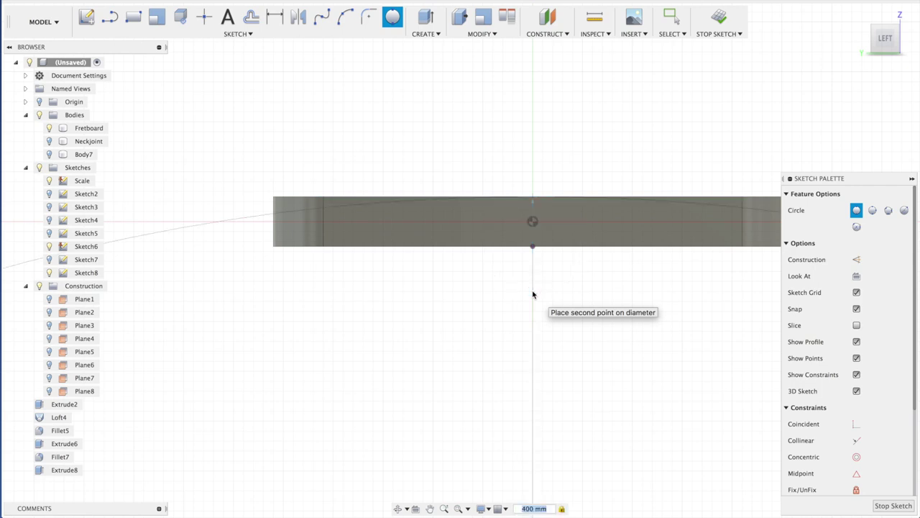
key(Return)
click(890, 504)
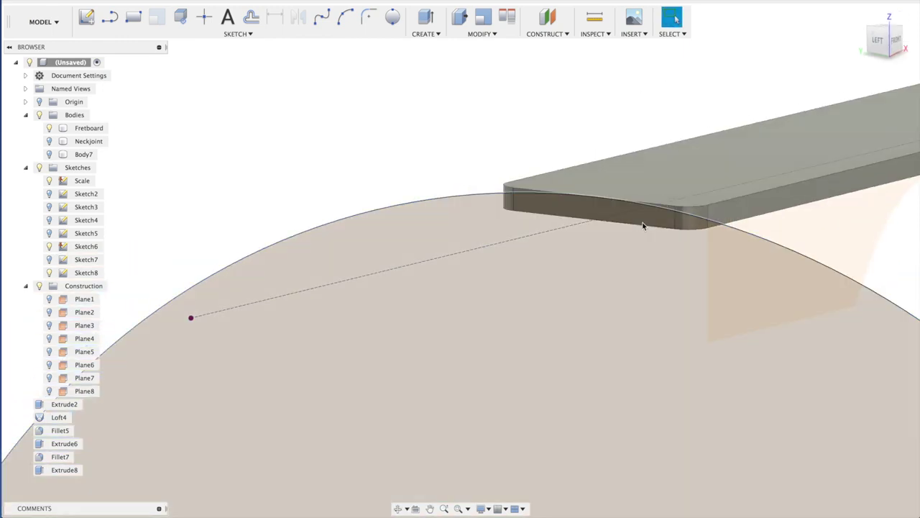
Split the fretboard body using the 400 mm circle as the splitting tool
click(490, 37)
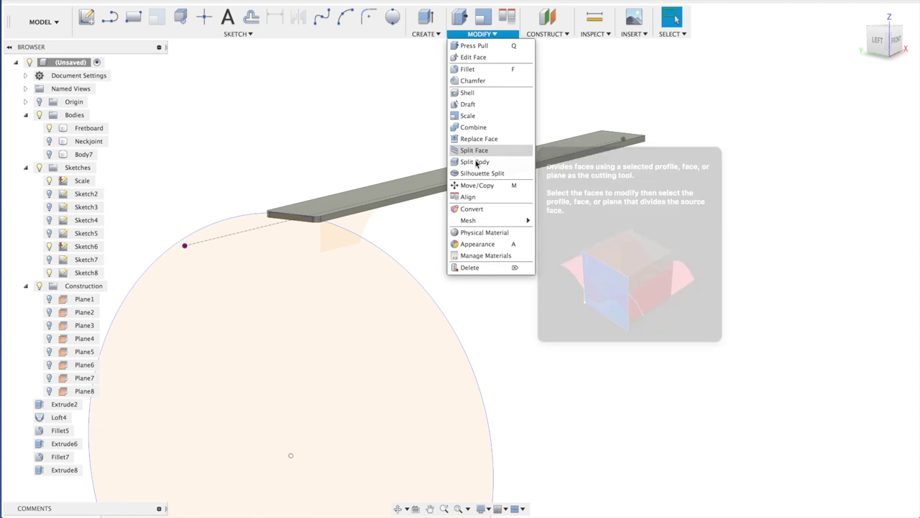
click(474, 161)
click(460, 176)
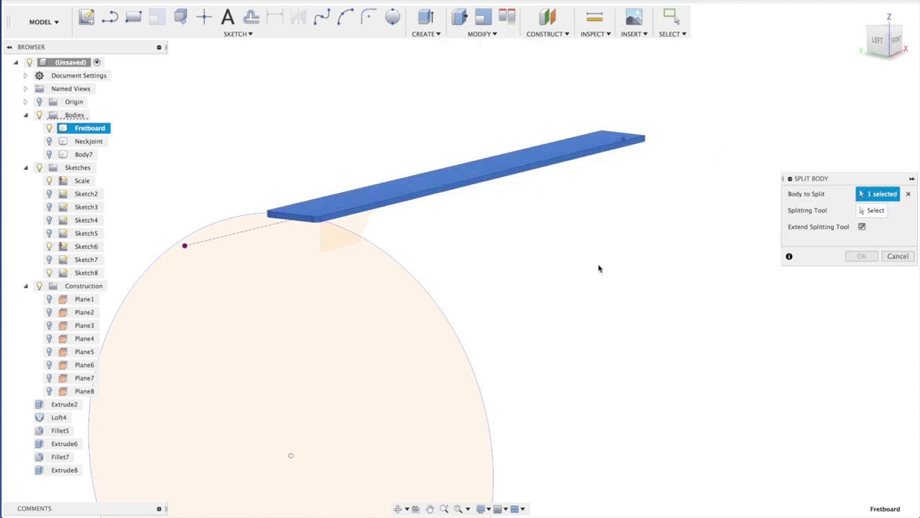
click(875, 210)
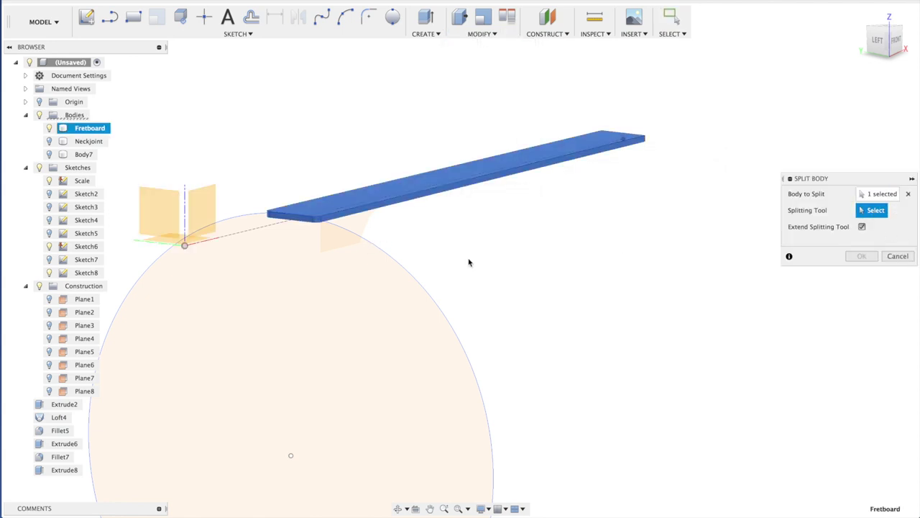
click(366, 240)
click(862, 256)
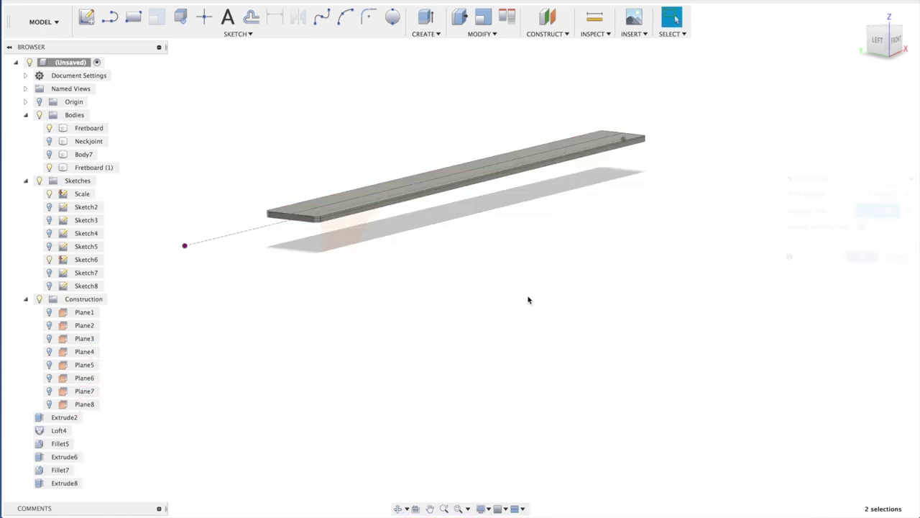
Delete the split-off piece above the curved fretboard surface and inspect the rounded end
click(83, 168)
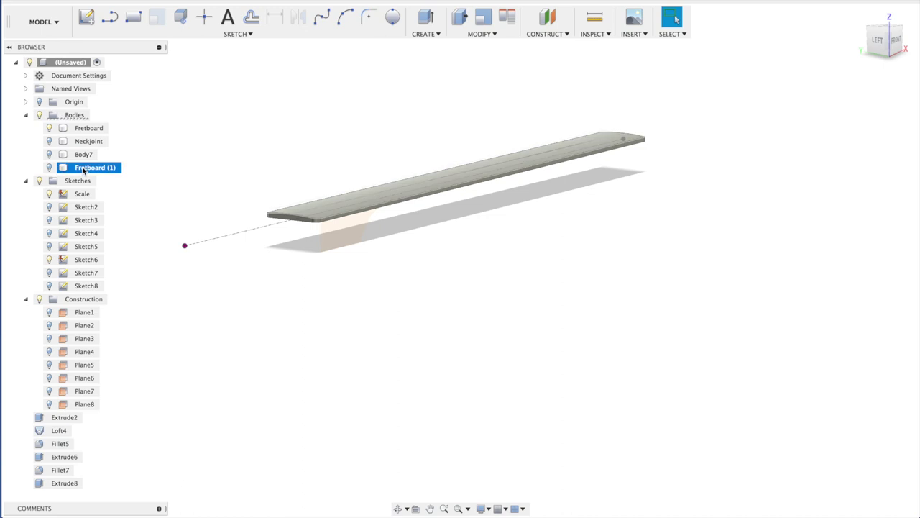
key(Delete)
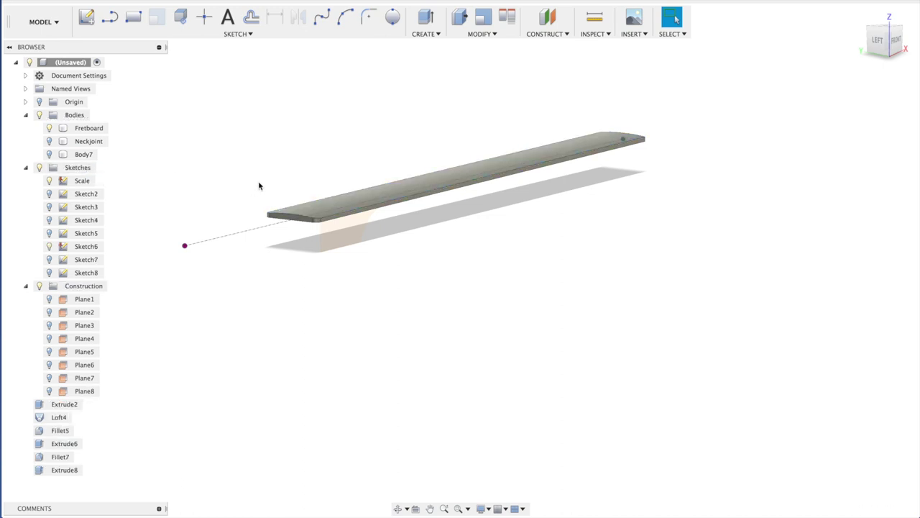
scroll(347, 249, up, 3)
click(401, 273)
scroll(401, 274, up, 2)
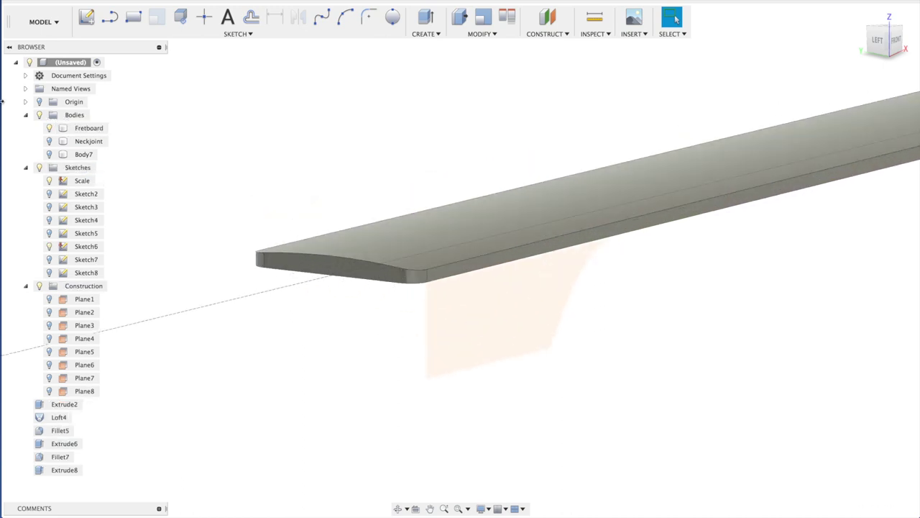
Show the neck joint and neck bodies again and review the complete neck with its radiused fretboard
click(50, 142)
middle_drag(346, 163, 240, 158)
click(862, 15)
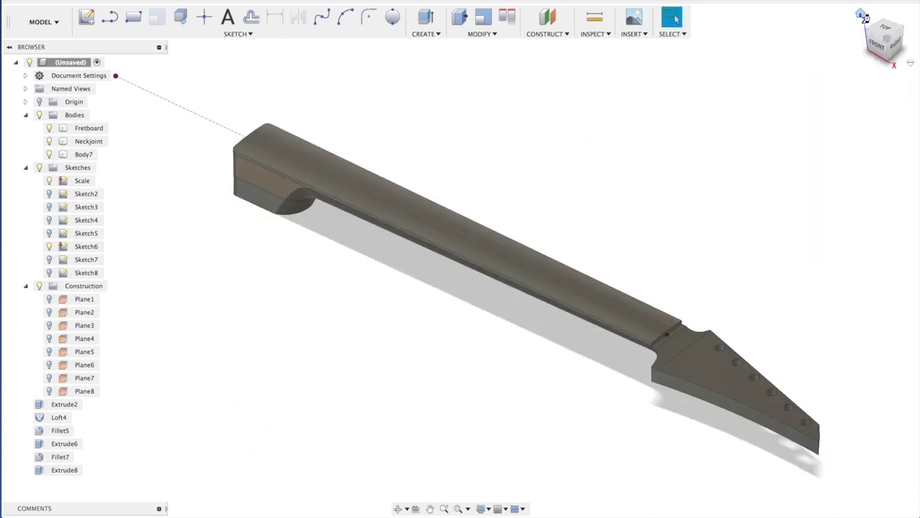
scroll(674, 211, down, 2)
scroll(673, 211, up, 2)
shift+middle_drag(672, 206, 645, 175)
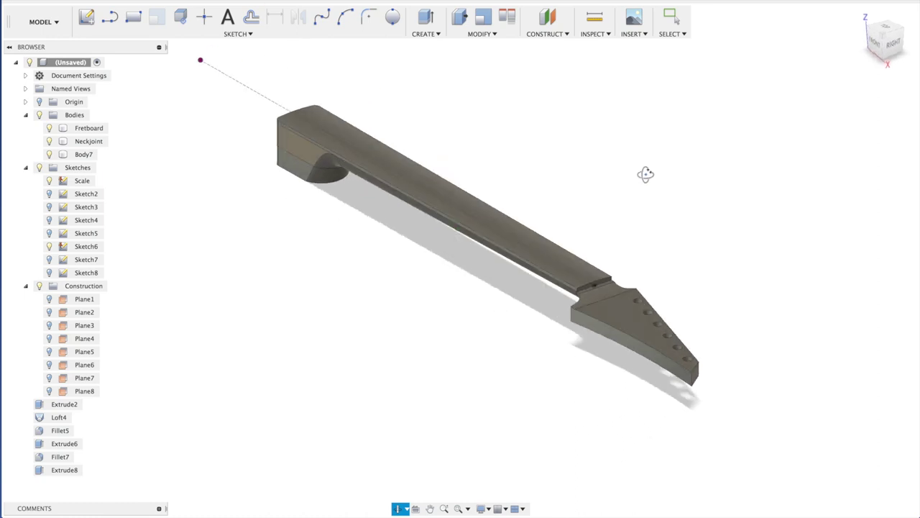
click(862, 16)
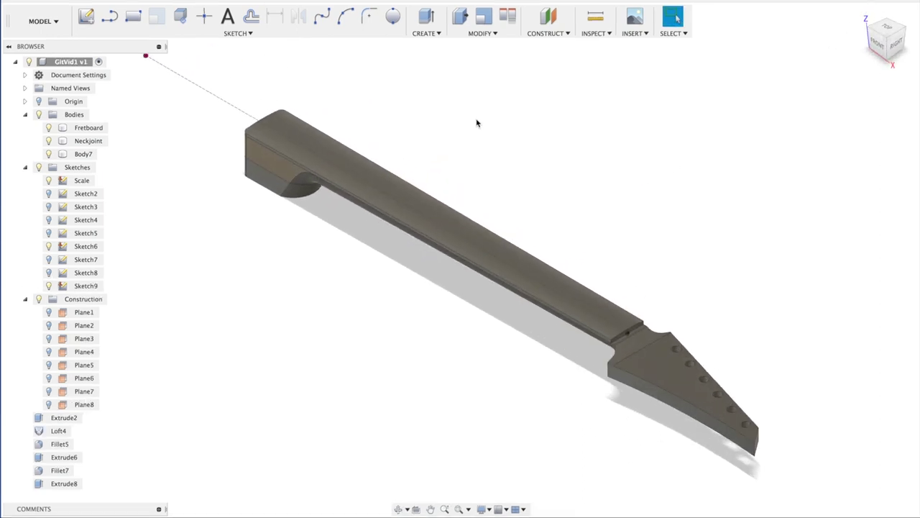
Hide the fretboard and sketch a 3 mm line on the neck's top face, from the midpoint along the edge at the headstock
click(49, 128)
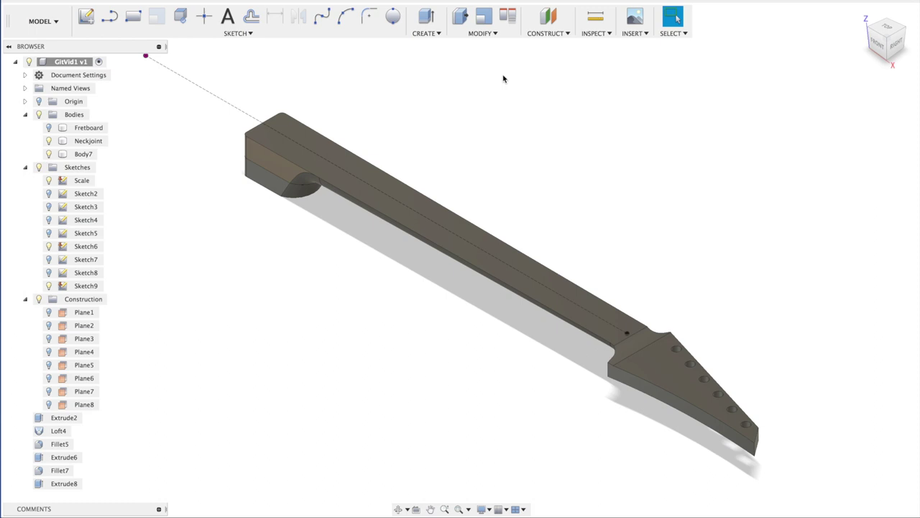
key(l)
click(603, 330)
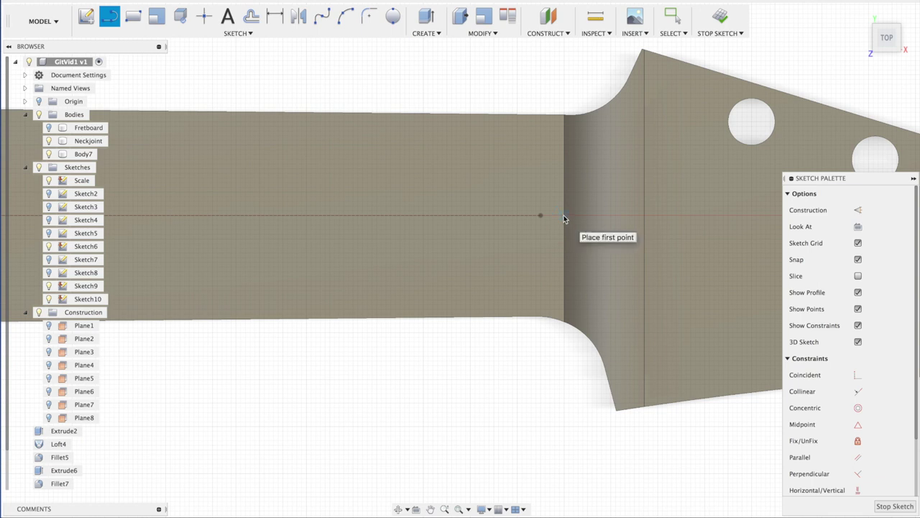
click(563, 215)
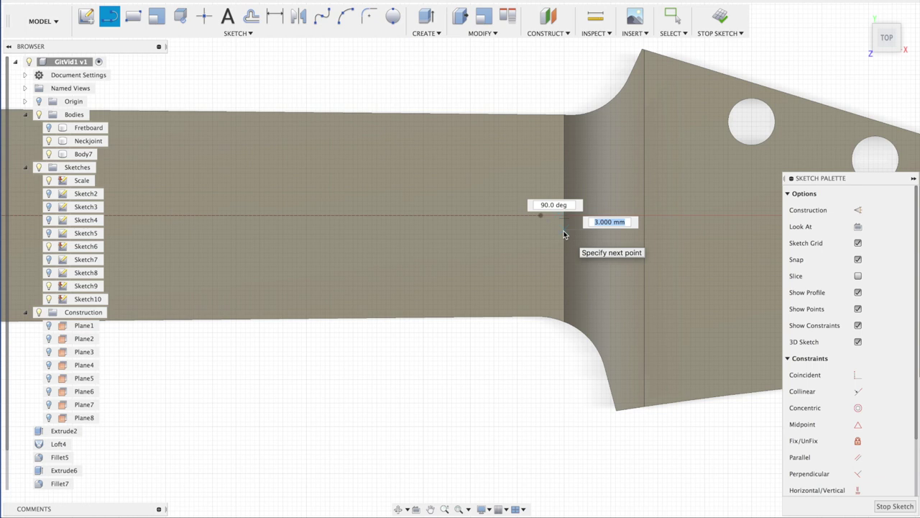
click(564, 232)
key(Escape)
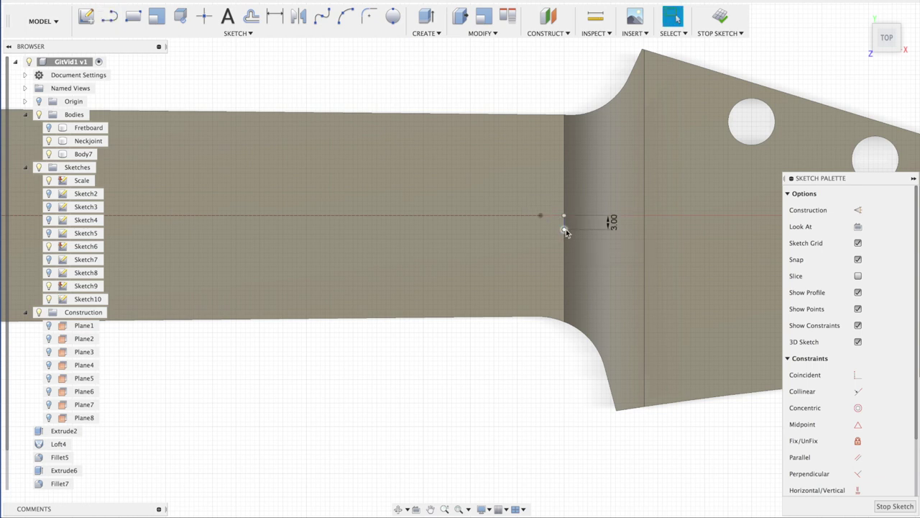
click(565, 225)
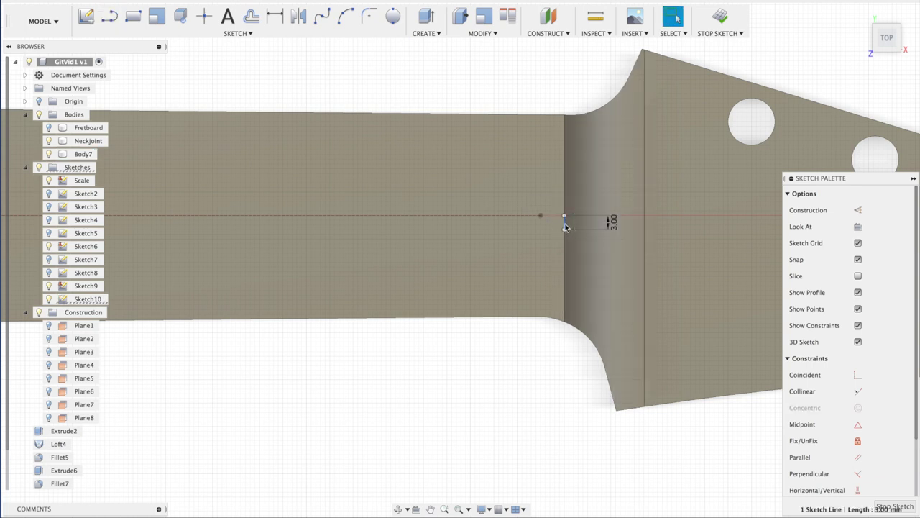
Sketch a 450 x 6 mm rectangle from the 3 mm line's free end, running along the neck centreline away from the headstock
key(r)
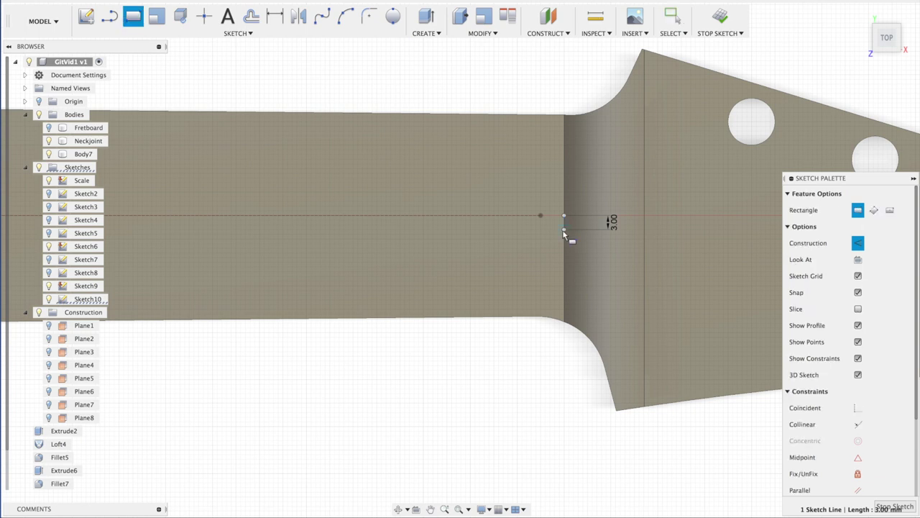
click(565, 231)
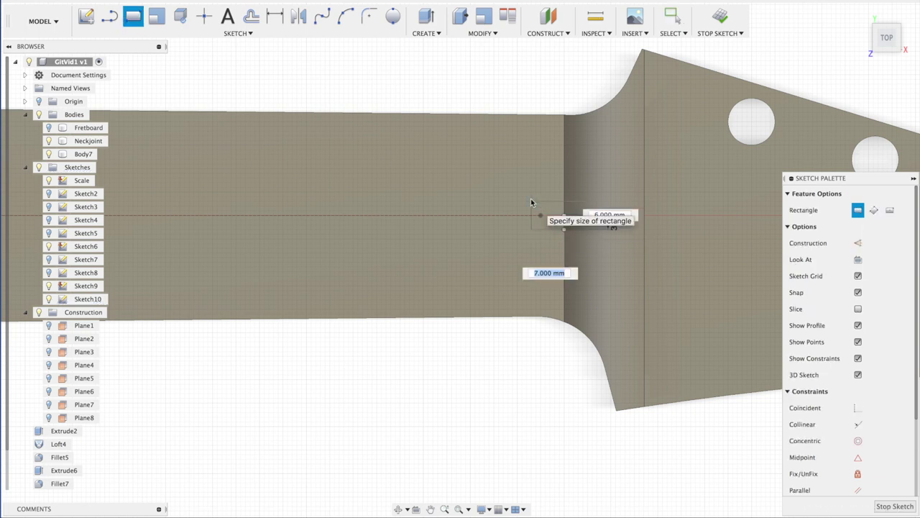
key(Tab)
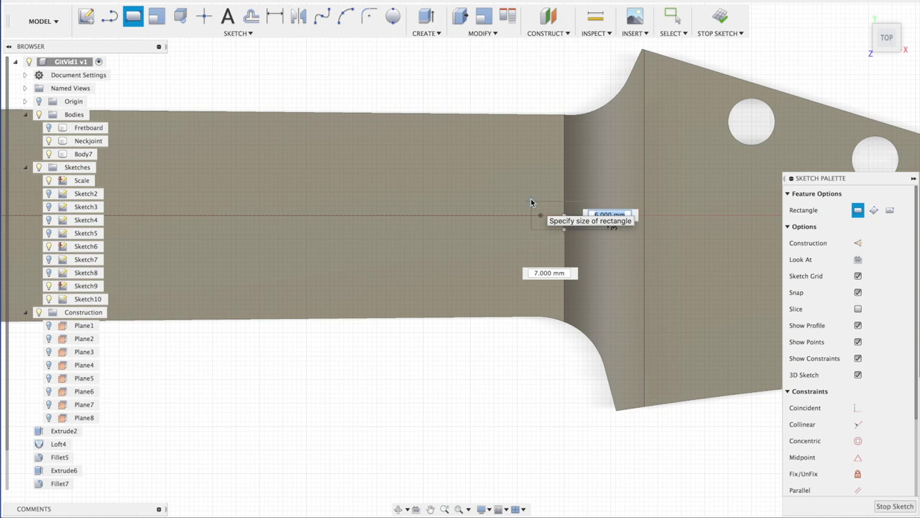
key(Tab)
text(450)
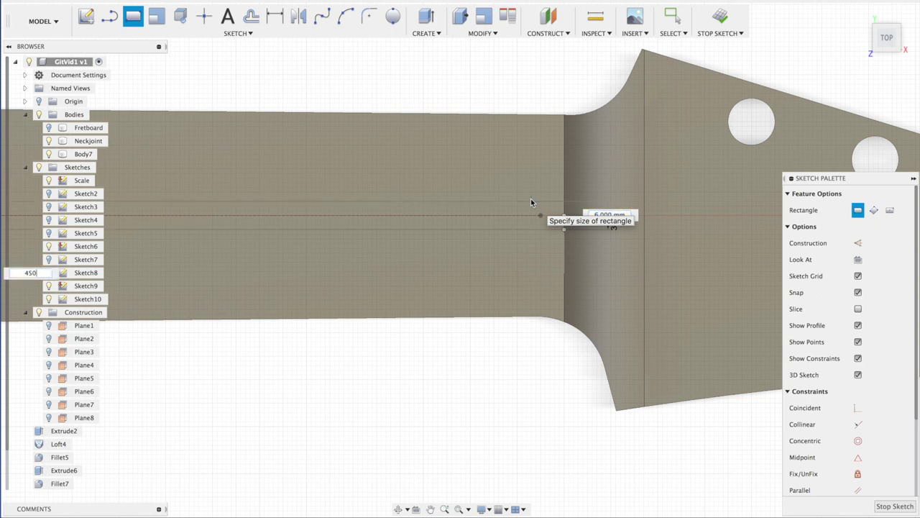
key(Return)
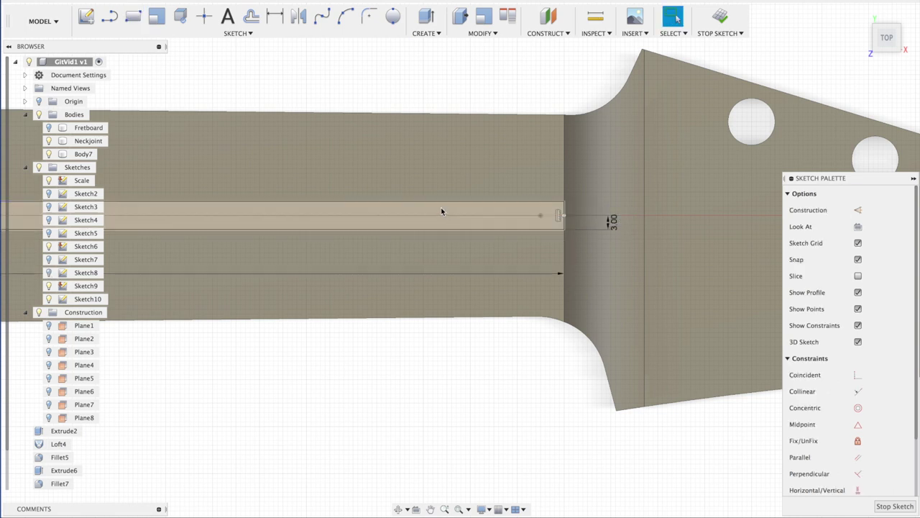
Sketch a 6 mm two-point circle across the rectangle's short end near the neck joint
middle_drag(382, 212, 568, 212)
scroll(495, 218, down, 5)
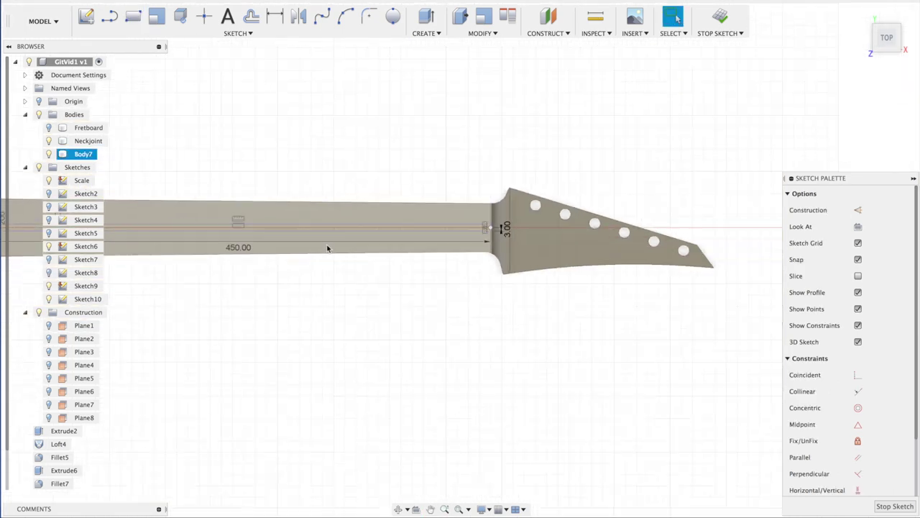
middle_drag(358, 260, 586, 253)
click(274, 222)
scroll(274, 222, up, 5)
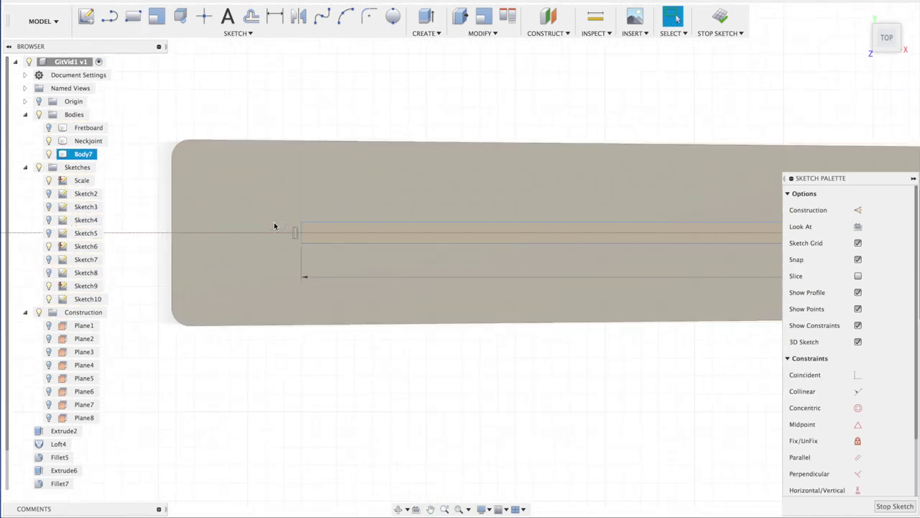
click(339, 168)
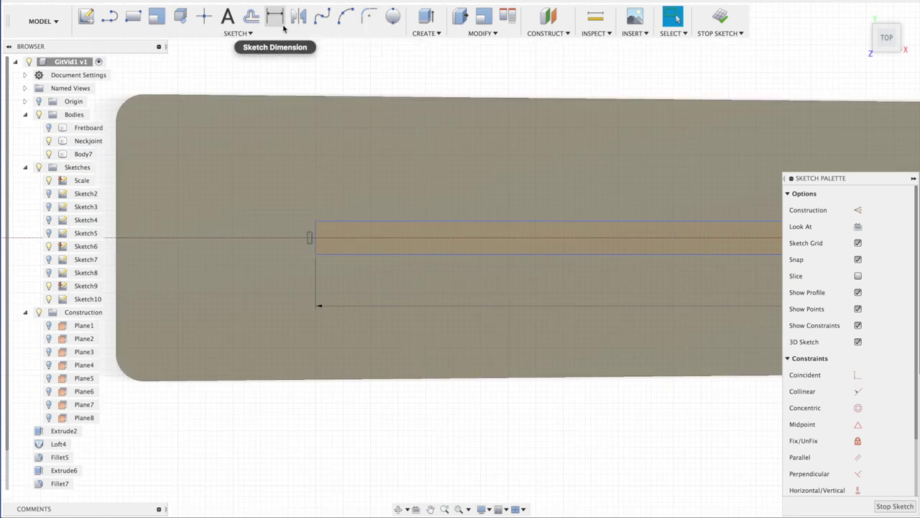
click(392, 17)
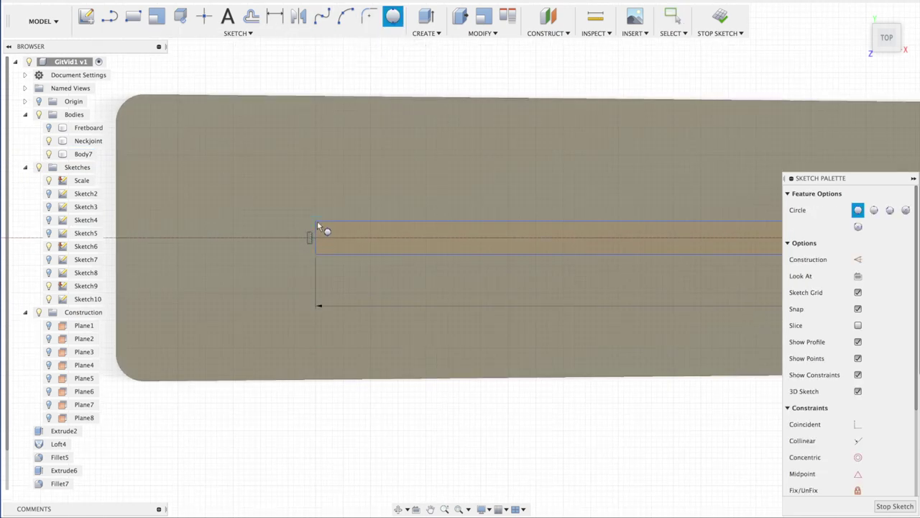
click(316, 222)
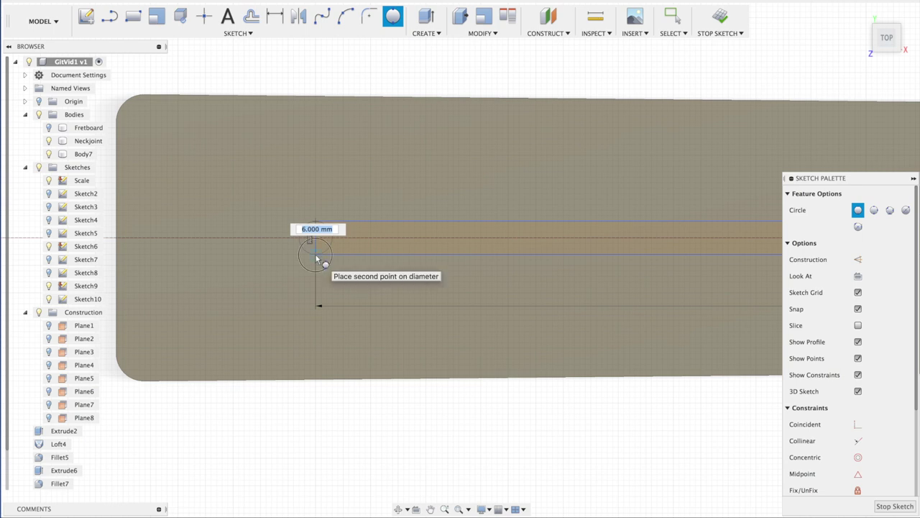
click(316, 255)
Trim the circle's inner half and the rectangle's short end line to leave a channel outline with a rounded end
click(316, 258)
key(Escape)
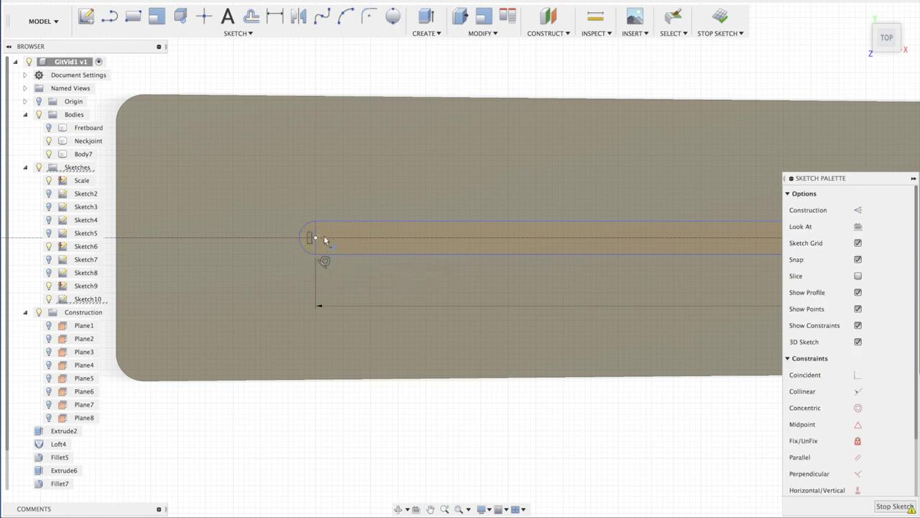
click(317, 232)
scroll(363, 244, down, 4)
middle_drag(388, 255, 140, 256)
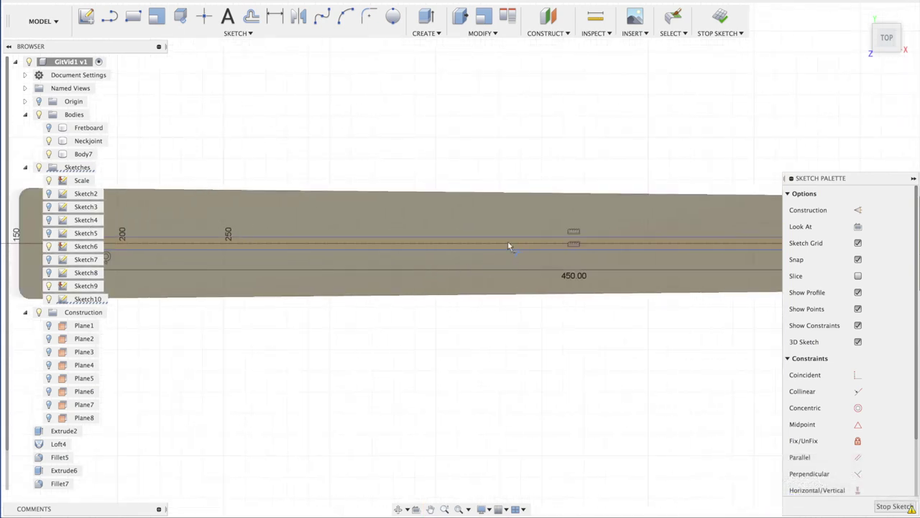
key(Escape)
Extrude the channel profile -9 mm as a cut into the neck
scroll(453, 246, up, 3)
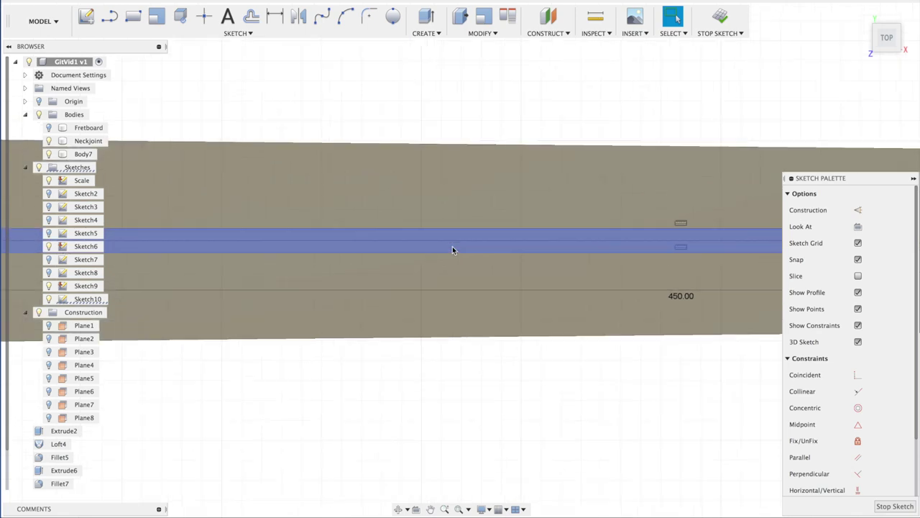
click(453, 235)
shift+middle_drag(479, 296, 448, 264)
key(e)
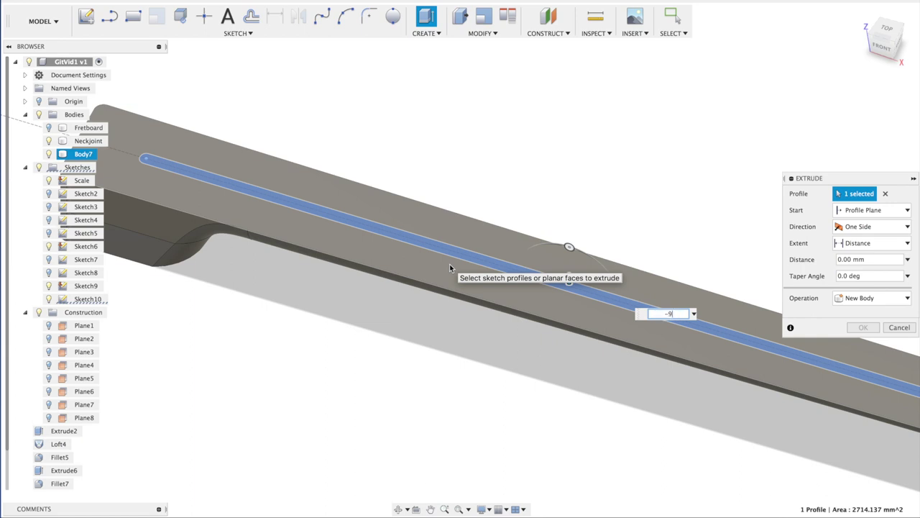
key(Return)
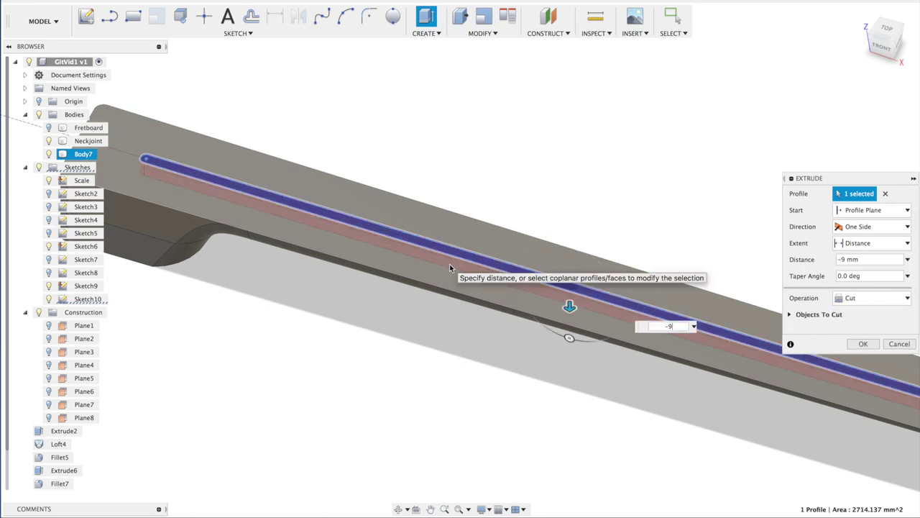
key(Return)
Sketch a 6 mm wide, 5 mm high rectangle on the channel's end face at the headstock, starting from its upper edge
middle_drag(690, 230, 441, 209)
shift+middle_drag(503, 282, 580, 290)
scroll(568, 290, up, 8)
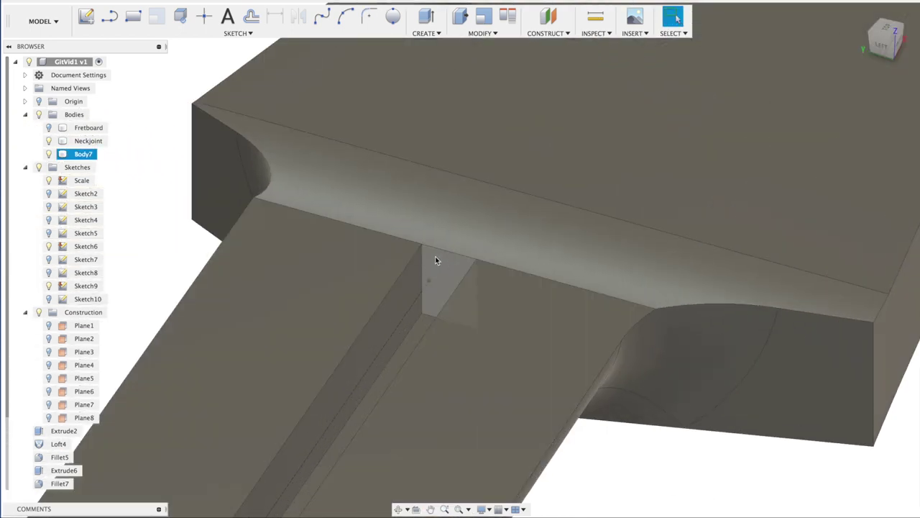
key(r)
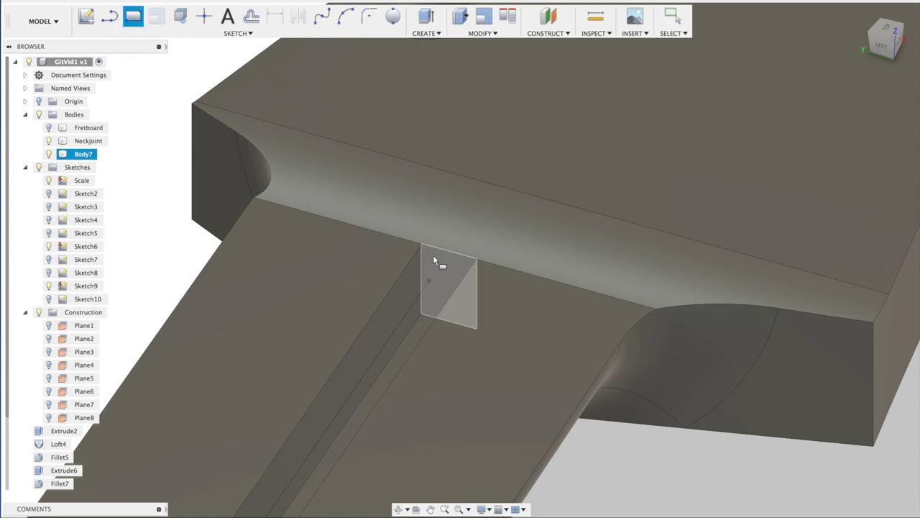
click(444, 262)
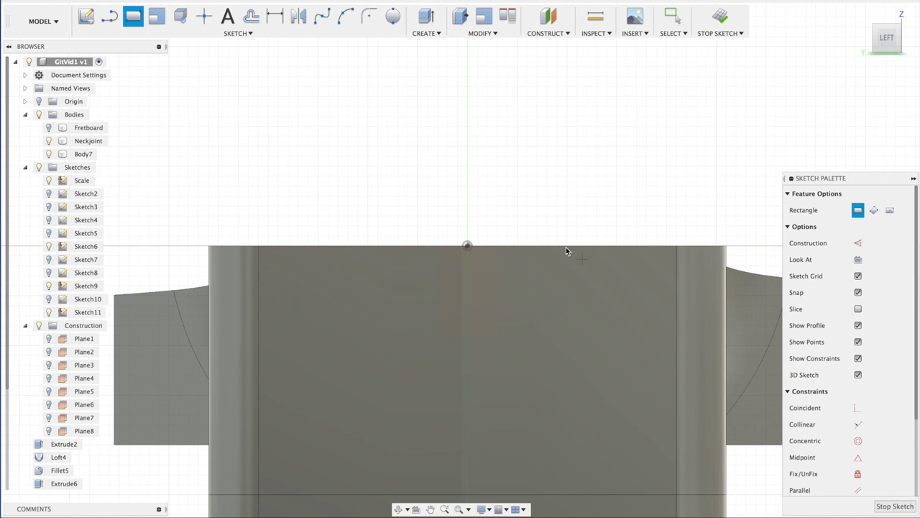
mouse_move(497, 187)
shift+middle_down()
mouse_move(497, 197)
mouse_move(495, 183)
mouse_move(509, 174)
mouse_move(499, 140)
mouse_move(487, 172)
shift+middle_up()
click(487, 178)
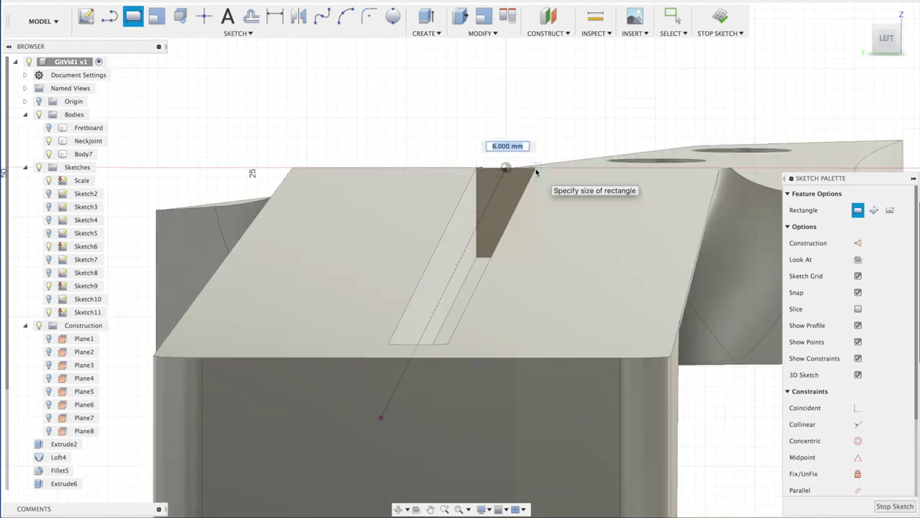
key(Tab)
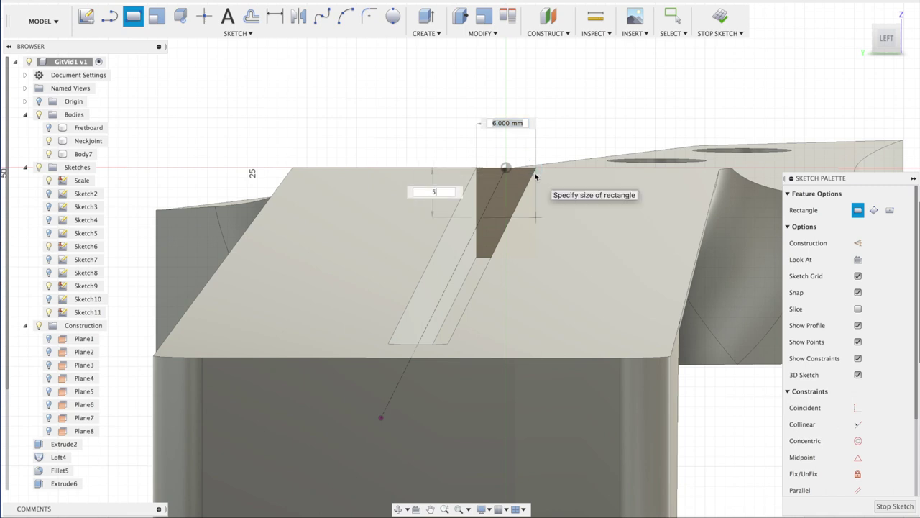
key(Return)
Extrude the 6 x 5 mm rectangle -29 mm as a cut through the headstock transition and return to the home view
click(524, 185)
mouse_move(523, 186)
shift+middle_down()
mouse_move(544, 136)
mouse_move(407, 139)
mouse_move(415, 133)
shift+middle_up()
key(e)
drag(561, 185, 672, 258)
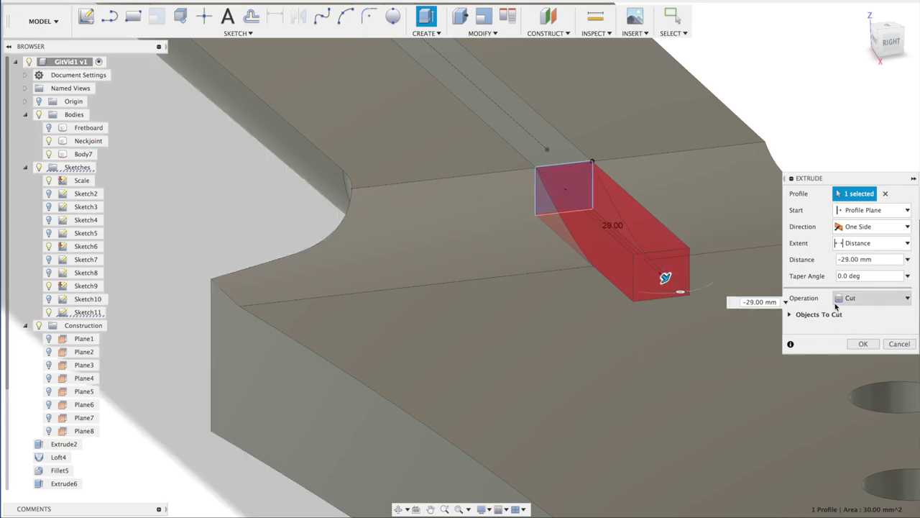
click(864, 345)
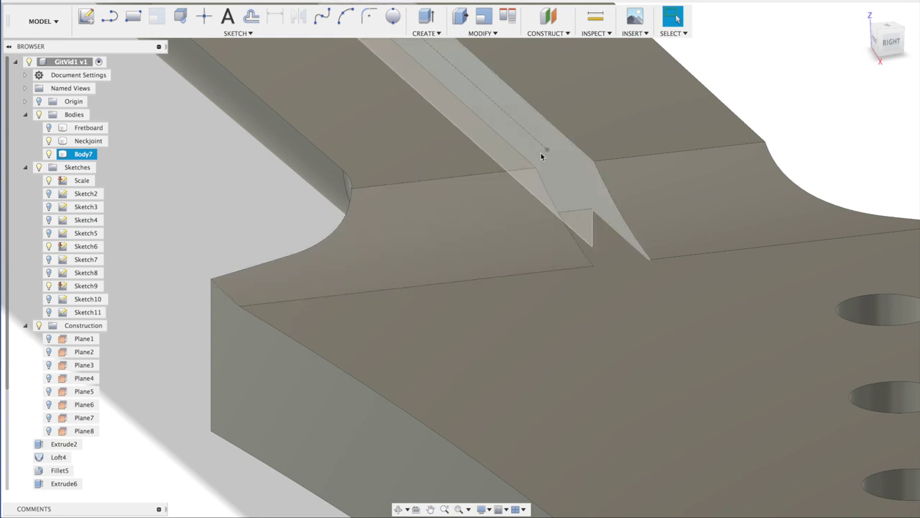
click(735, 102)
click(863, 14)
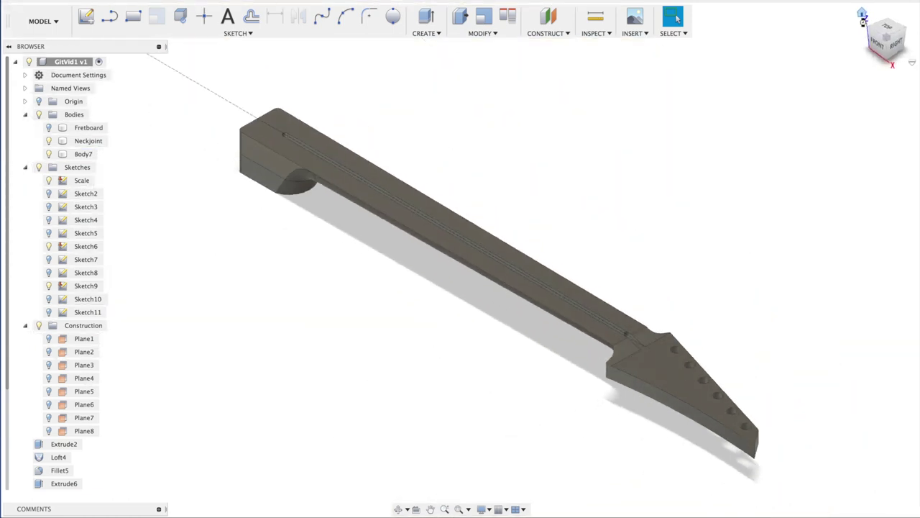
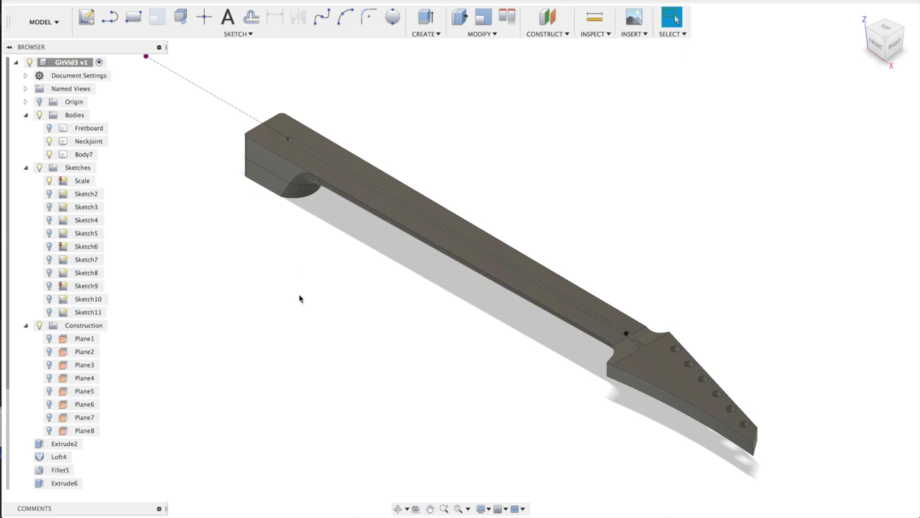
Create an offset plane at 0 mm distance on the flat underside of the neck joint
shift+middle_drag(292, 305, 338, 197)
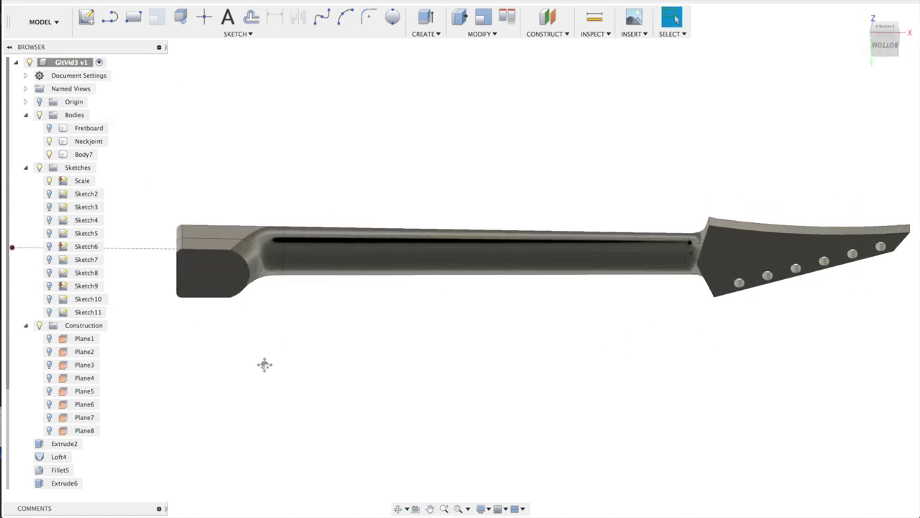
middle_drag(264, 364, 384, 349)
scroll(357, 253, up, 1)
scroll(357, 253, up, 3)
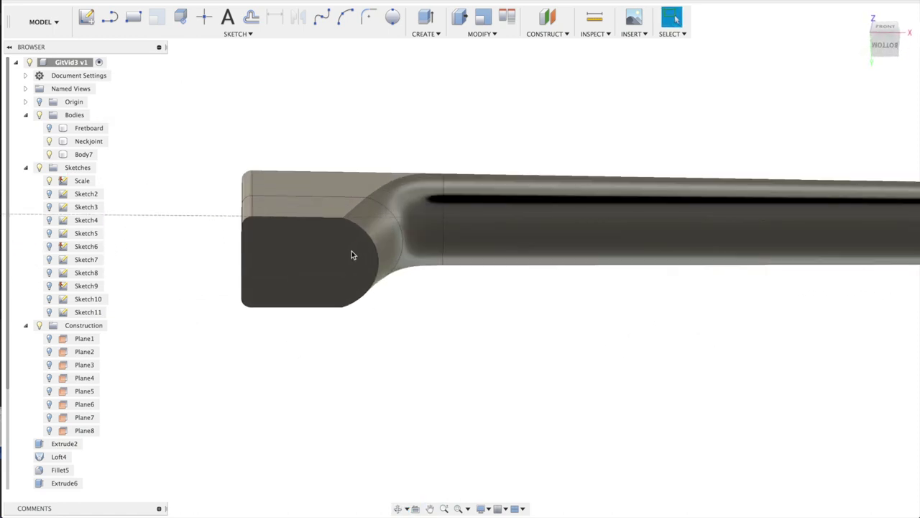
click(544, 34)
click(551, 45)
click(299, 242)
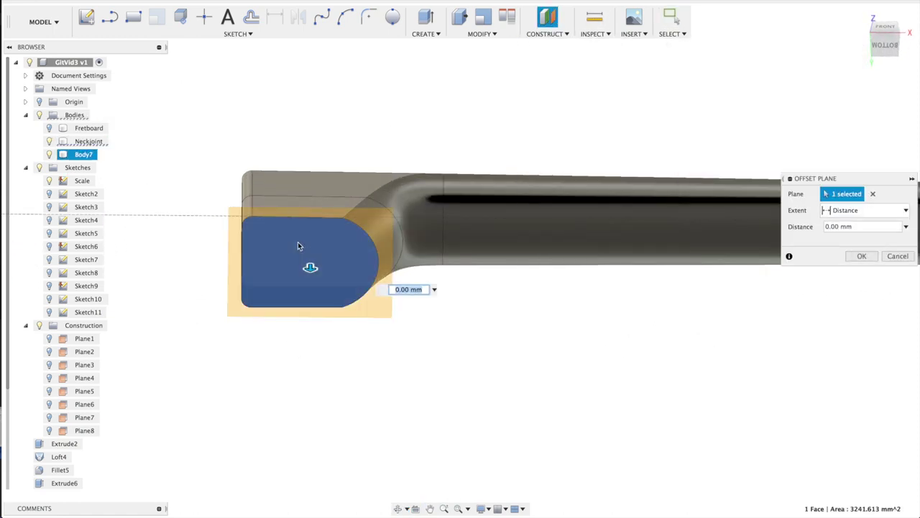
key(Return)
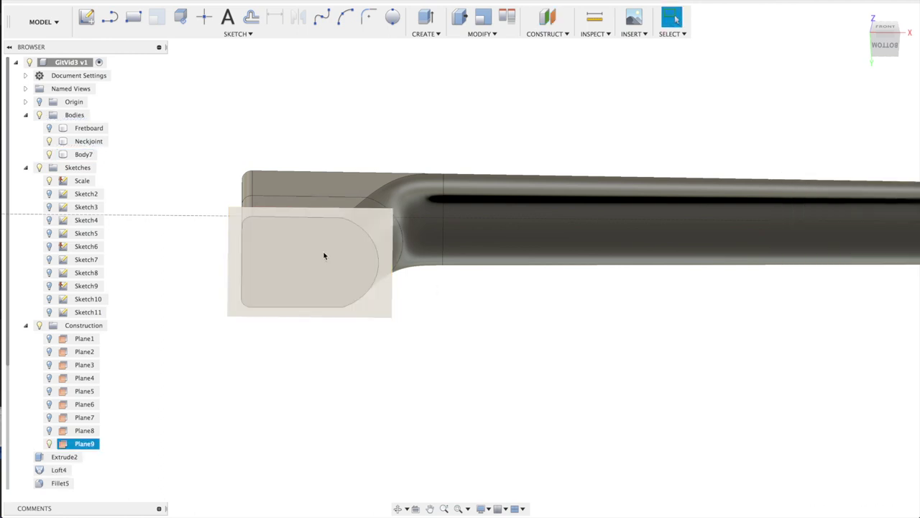
Sketch a 10 mm line on the new plane, from the midpoint of the neck joint's end edge along the centreline
key(l)
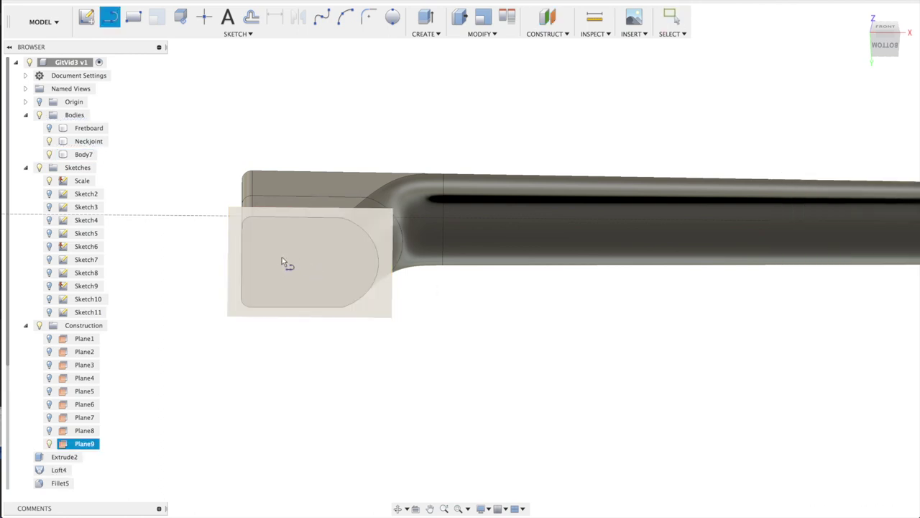
scroll(434, 268, up, 5)
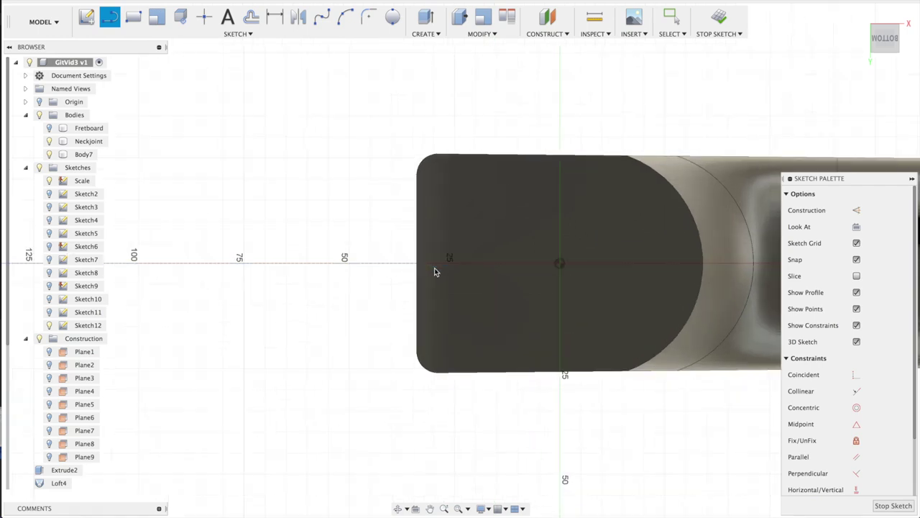
click(298, 245)
key(Return)
key(Escape)
click(329, 247)
Sketch a 16 mm line perpendicular to the 10 mm line from its inner end and make it a construction line
key(l)
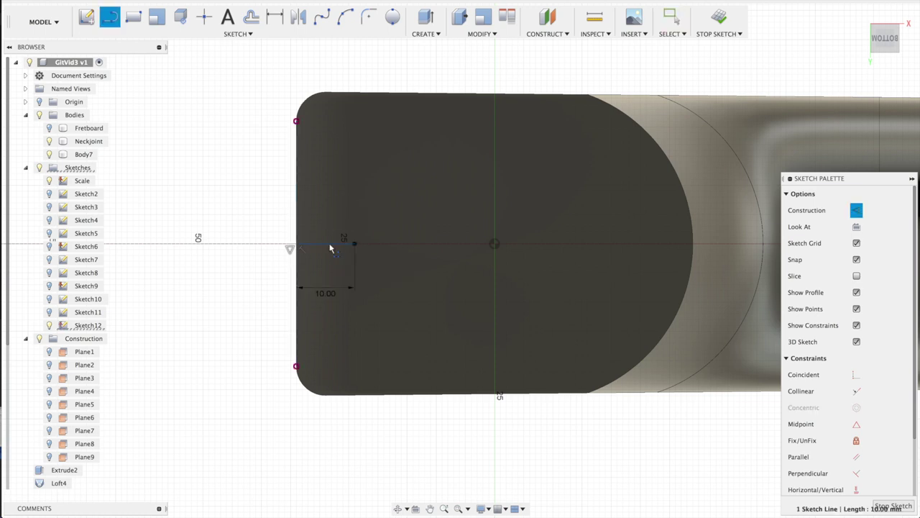
click(354, 244)
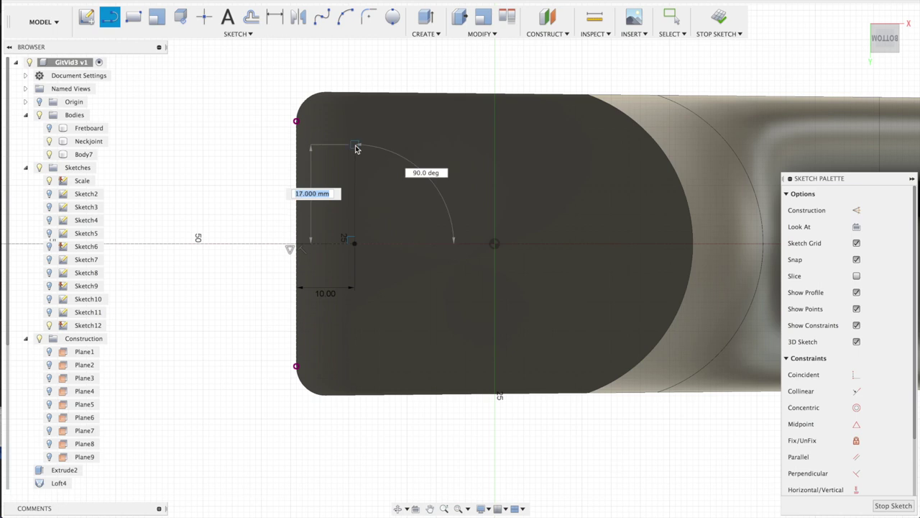
text(16)
key(Return)
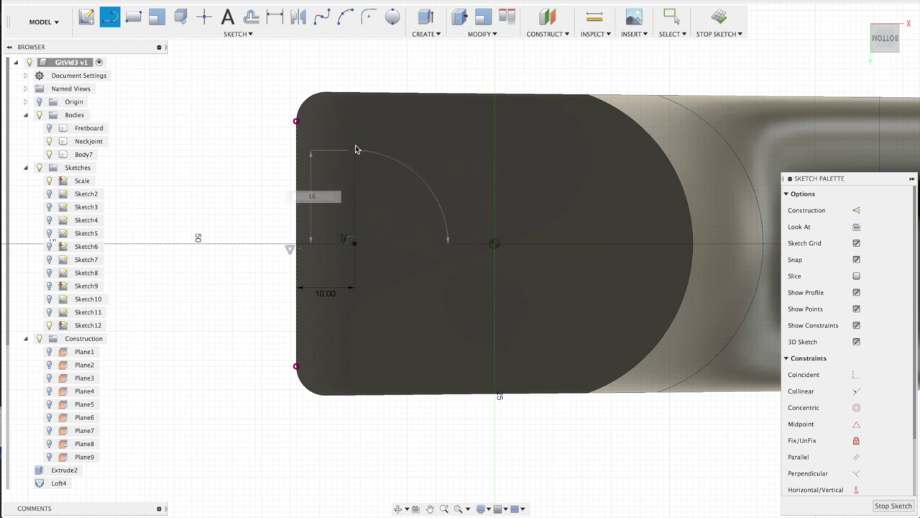
key(Escape)
click(354, 166)
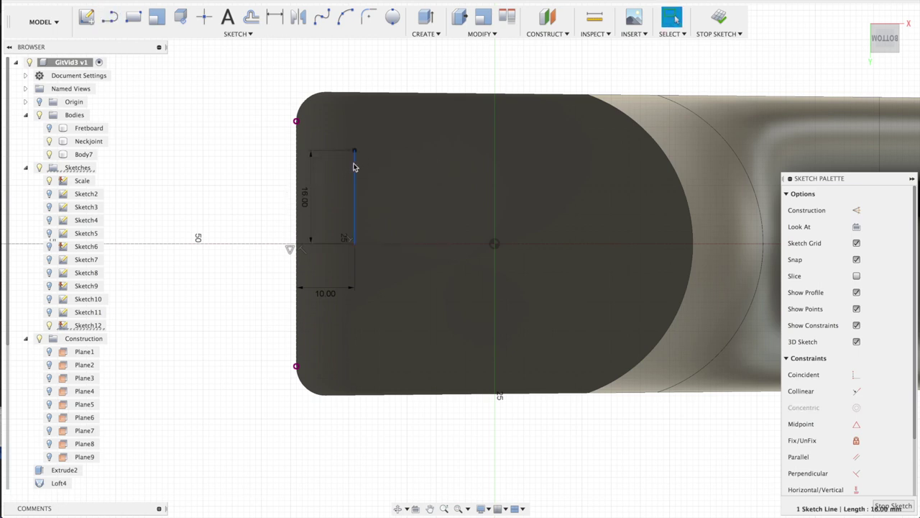
key(l)
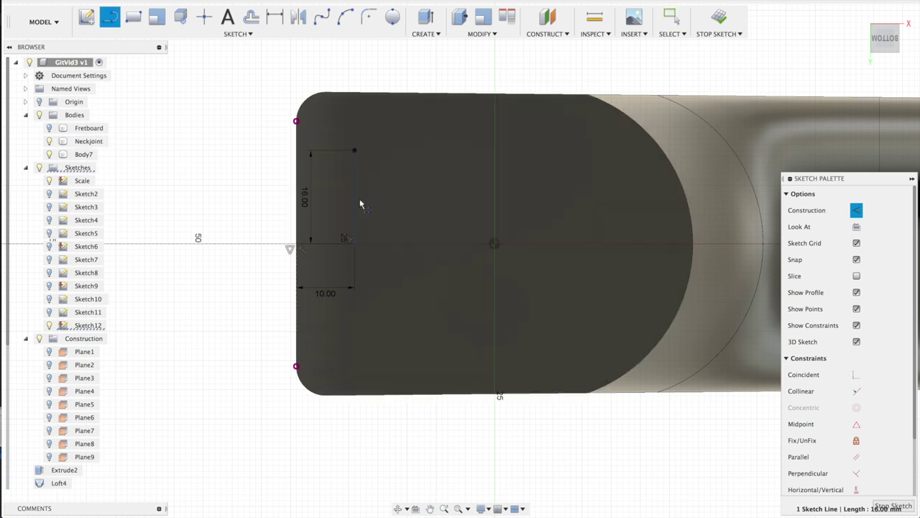
Sketch a second 16 mm line in the opposite direction from the 10 mm line's inner end and make it a construction line
drag(353, 241, 353, 333)
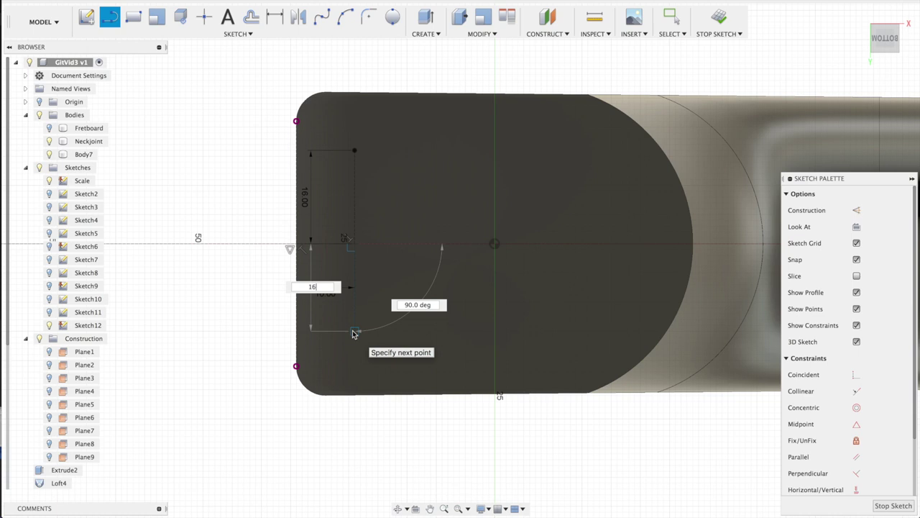
key(Escape)
click(353, 329)
key(x)
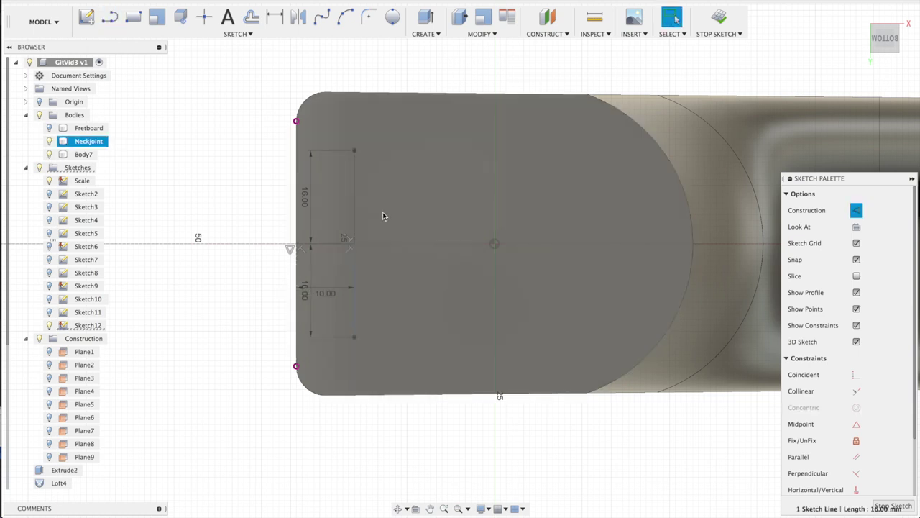
Draw concentric 6 mm and 10 mm diameter circles centred on the outer end of the first 16 mm construction line
key(c)
click(354, 151)
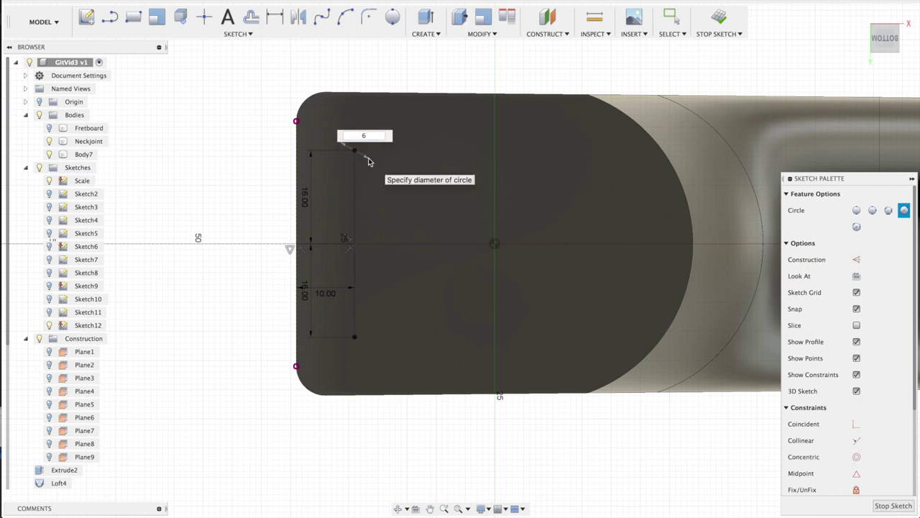
key(Return)
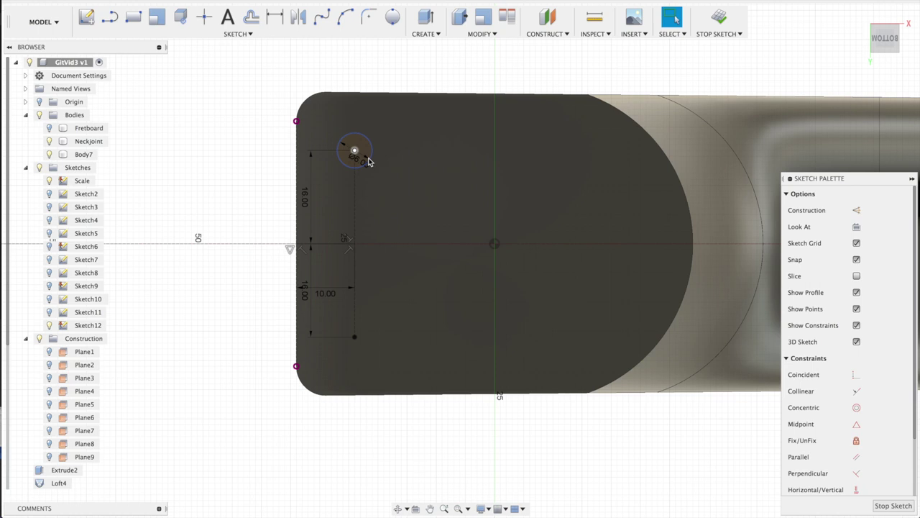
click(354, 153)
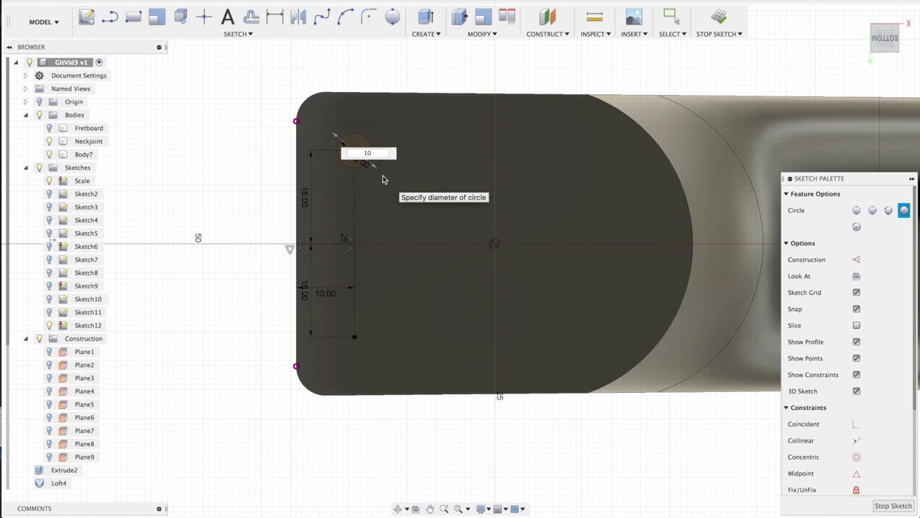
key(Return)
key(Escape)
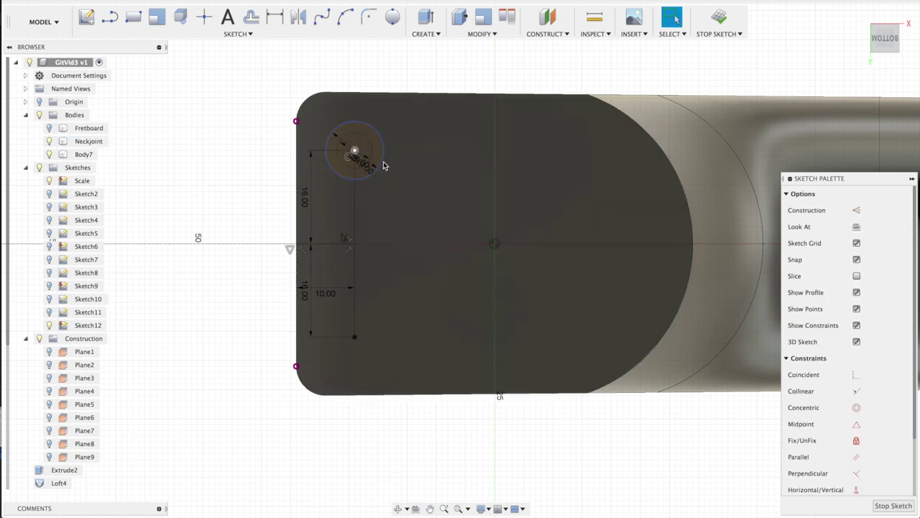
Copy both concentric circles 32 mm in Y onto the end of the other 16 mm construction line
click(383, 162)
shift+click(373, 160)
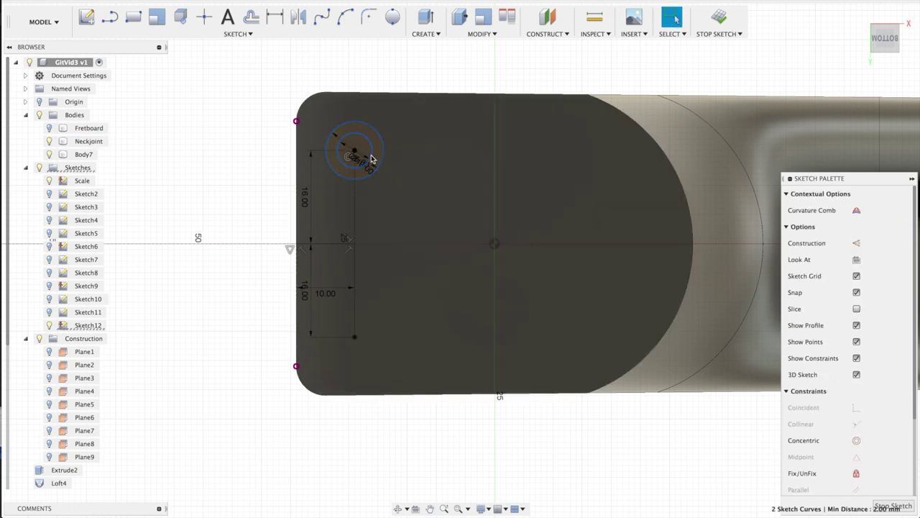
key(m)
drag(354, 184, 354, 369)
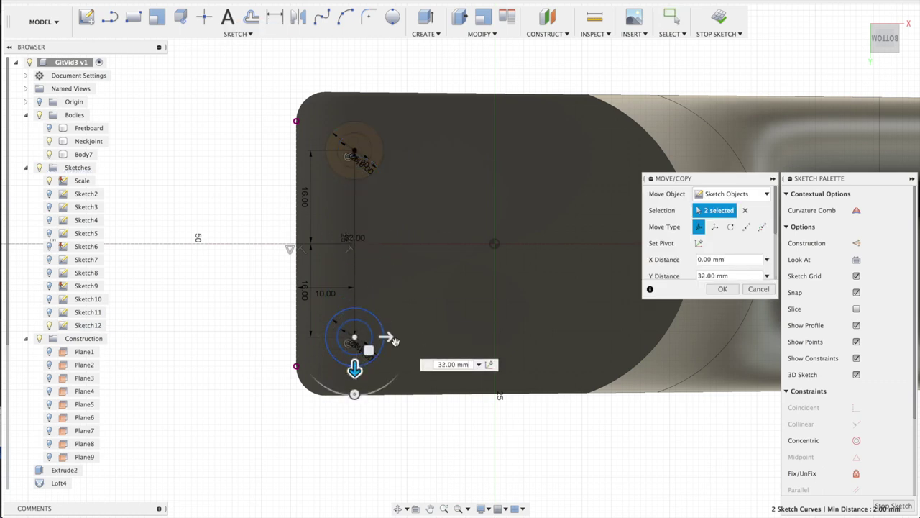
key(Return)
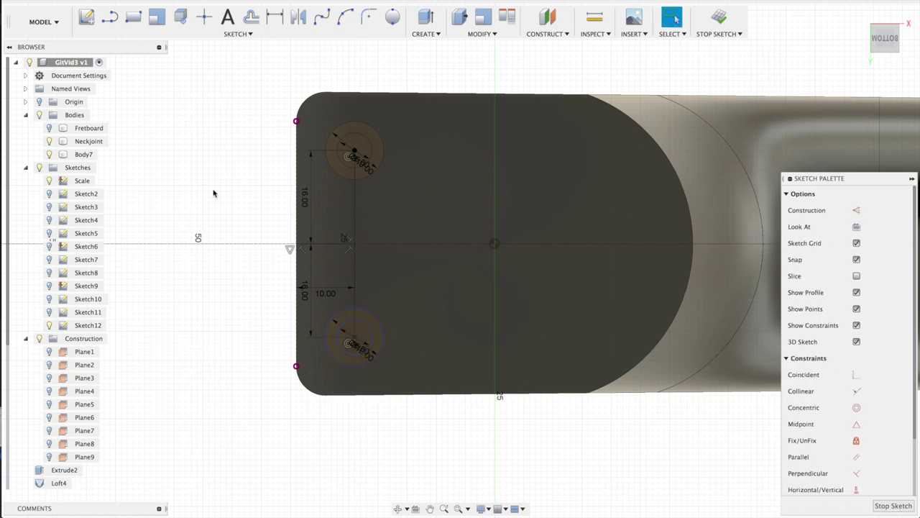
Copy both pairs of concentric circles 32 mm in X along the neck to form a four-hole pattern
click(358, 130)
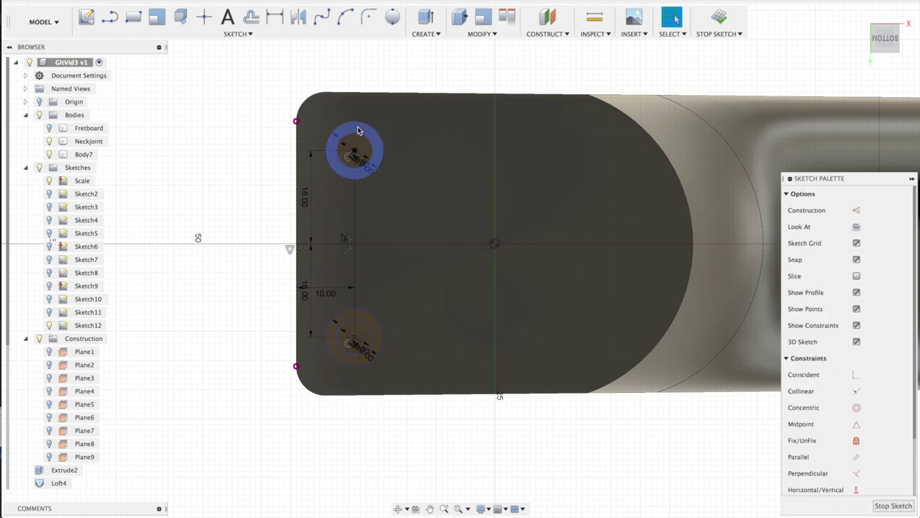
click(506, 166)
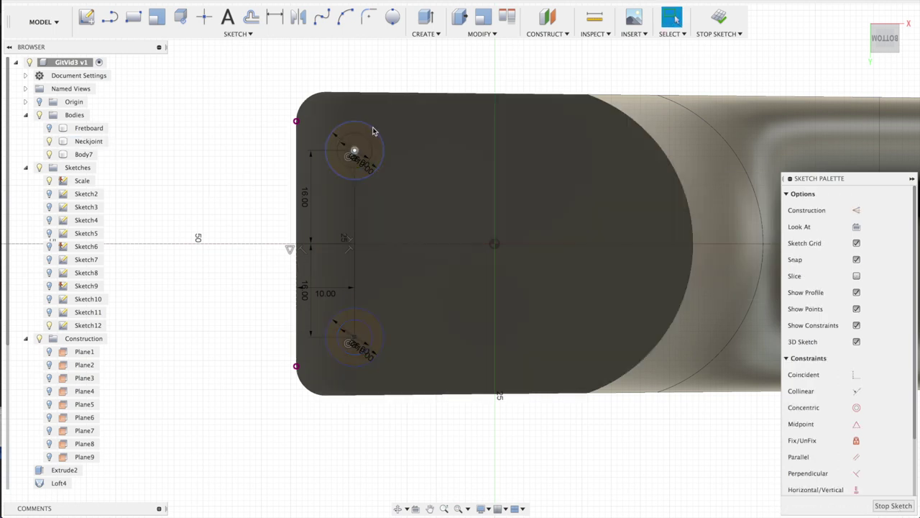
click(372, 127)
shift+click(365, 137)
shift+click(364, 310)
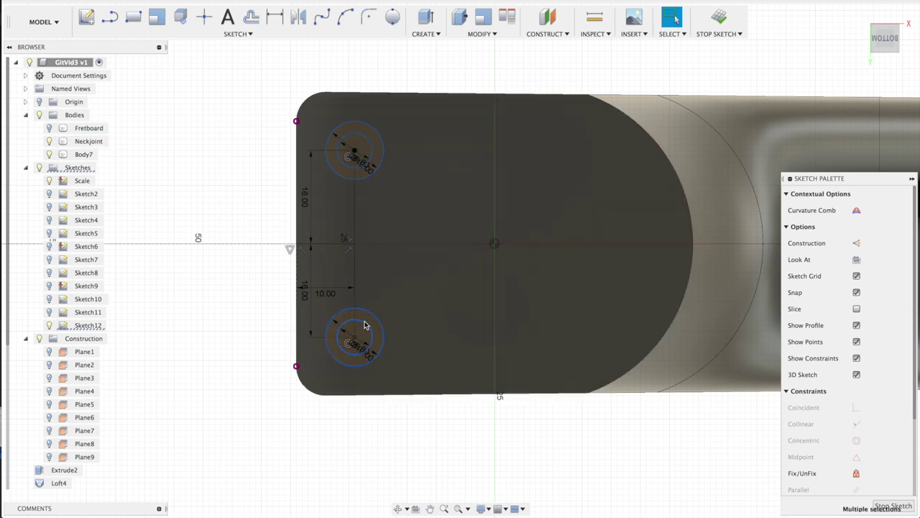
key(m)
drag(390, 151, 574, 149)
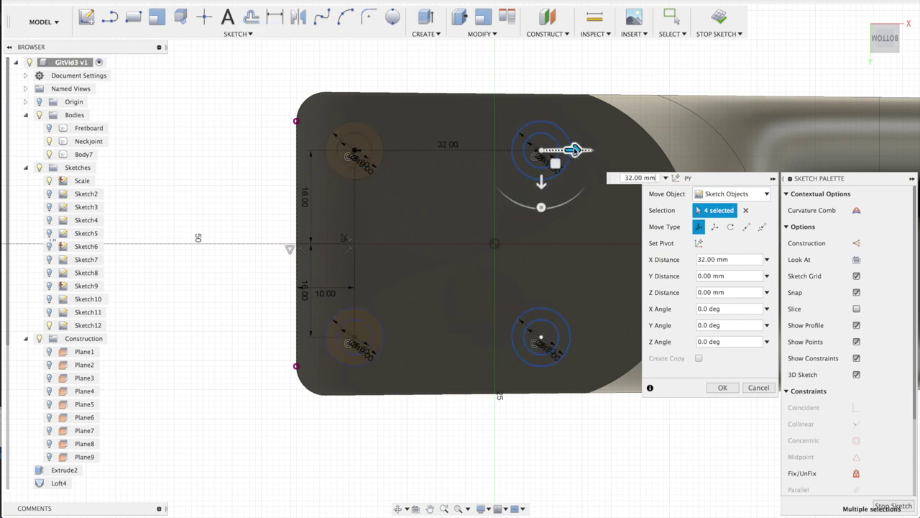
key(Return)
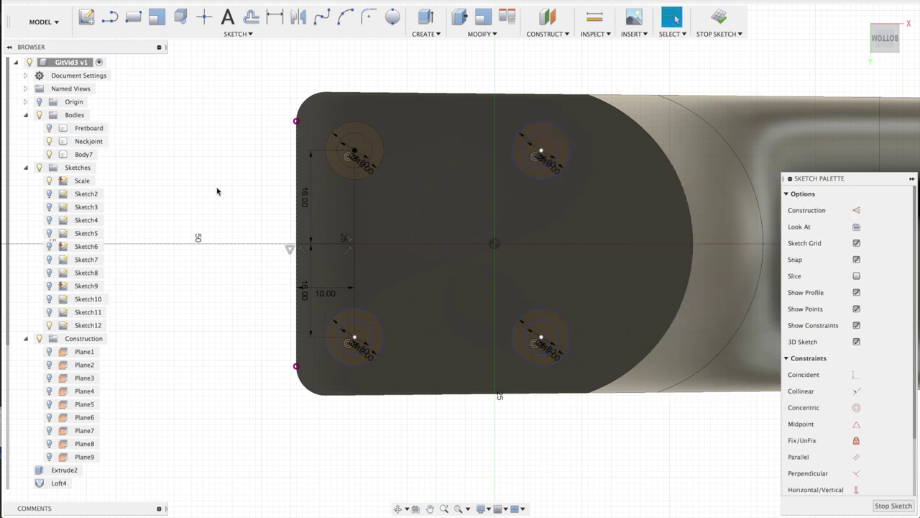
Extrude the four inner 6 mm circles 46 mm as a cut through the neck joint up to its top face
click(360, 149)
shift+click(547, 150)
shift+click(354, 338)
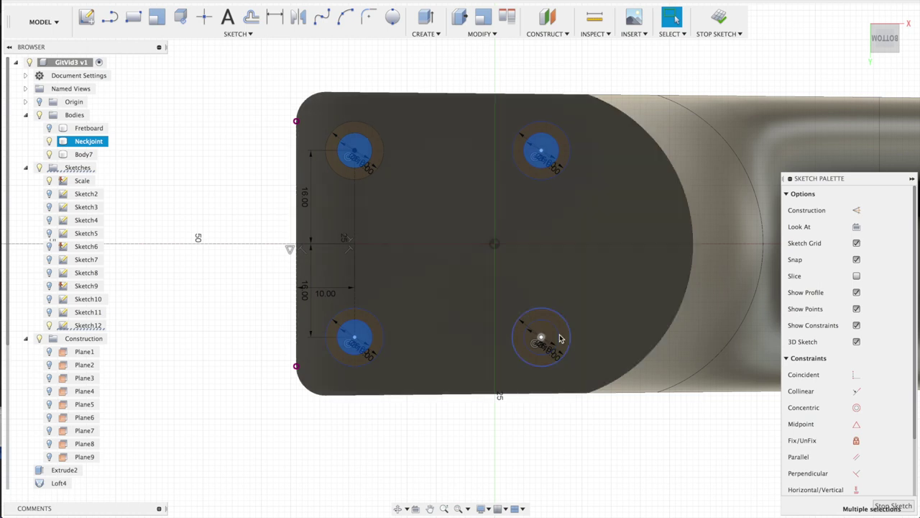
shift+click(554, 337)
key(e)
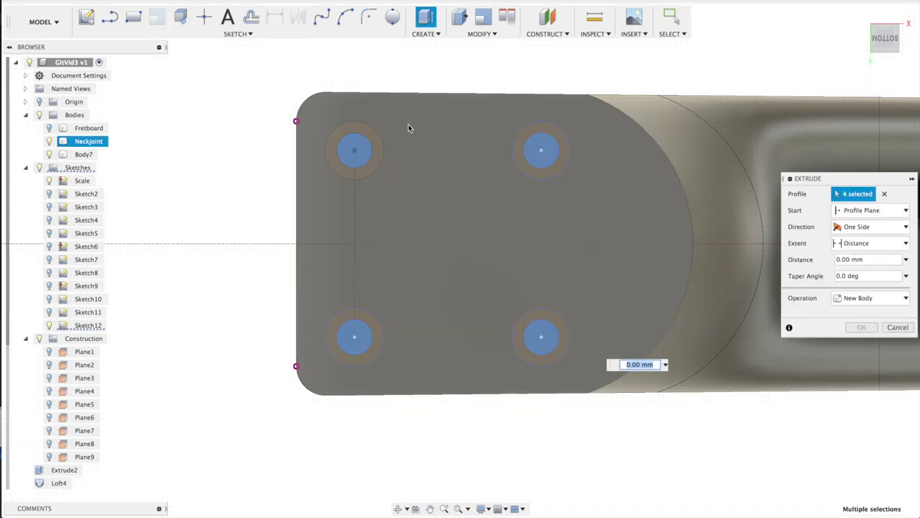
scroll(402, 180, down, 8)
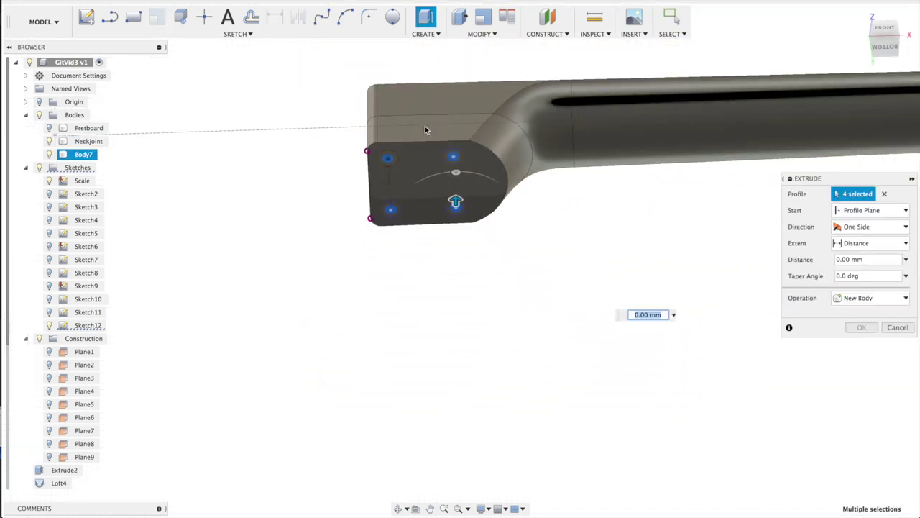
shift+middle_drag(400, 119, 392, 188)
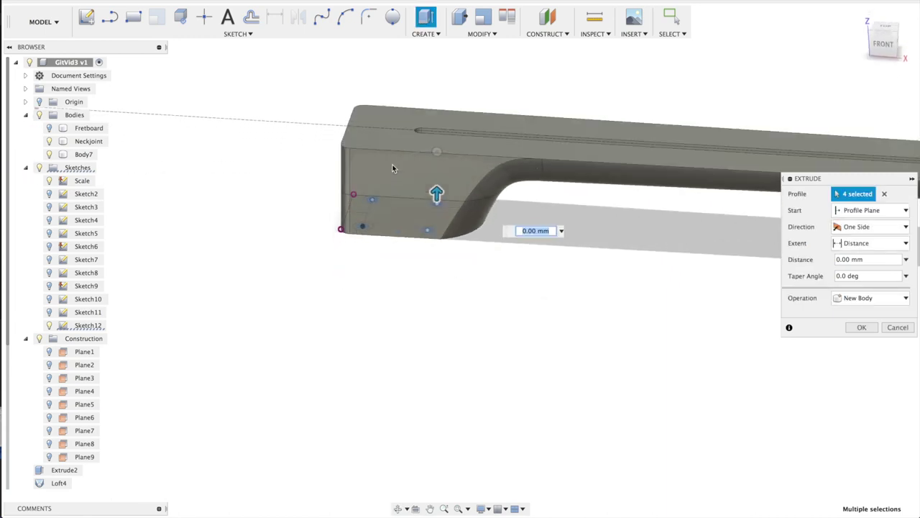
click(386, 142)
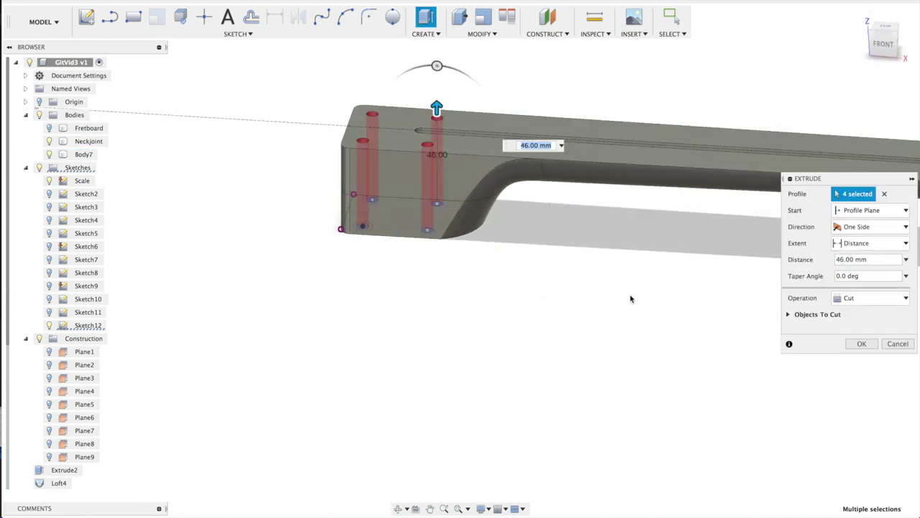
click(863, 344)
Show Sketch12 again and extrude the four ring profiles around the holes 4 mm as a cut into the neck joint's underside
shift+middle_drag(496, 368, 504, 279)
click(48, 325)
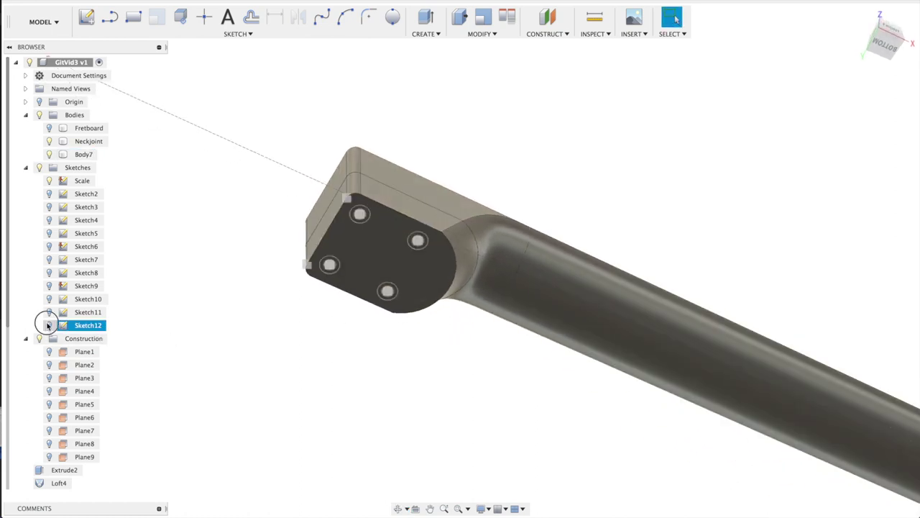
scroll(400, 224, up, 5)
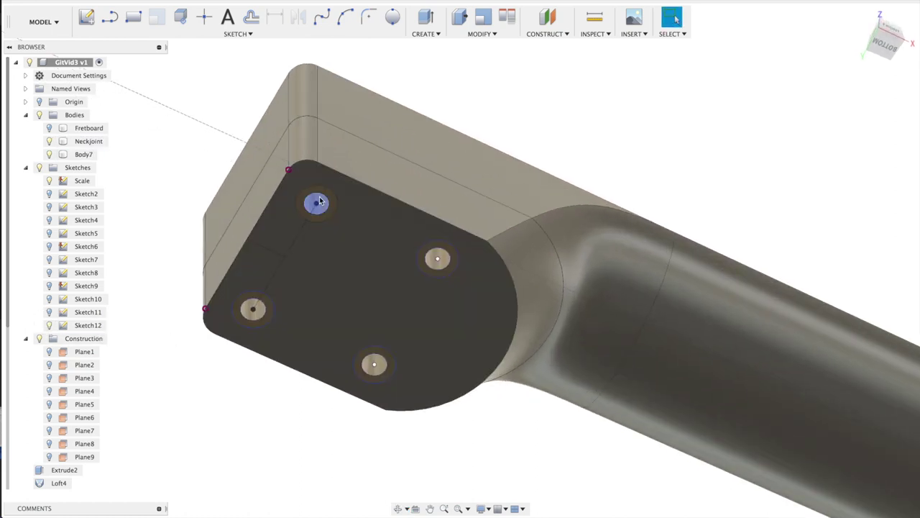
scroll(321, 215, up, 2)
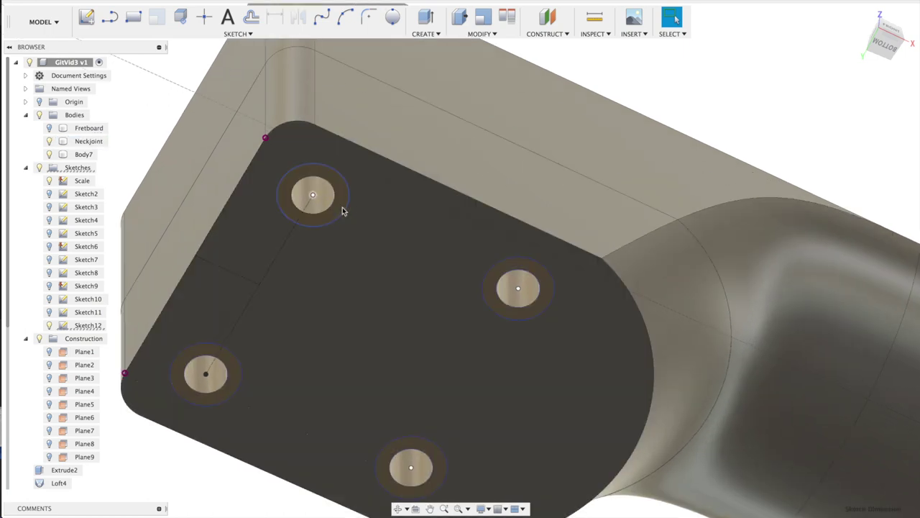
click(335, 211)
click(223, 360)
click(493, 298)
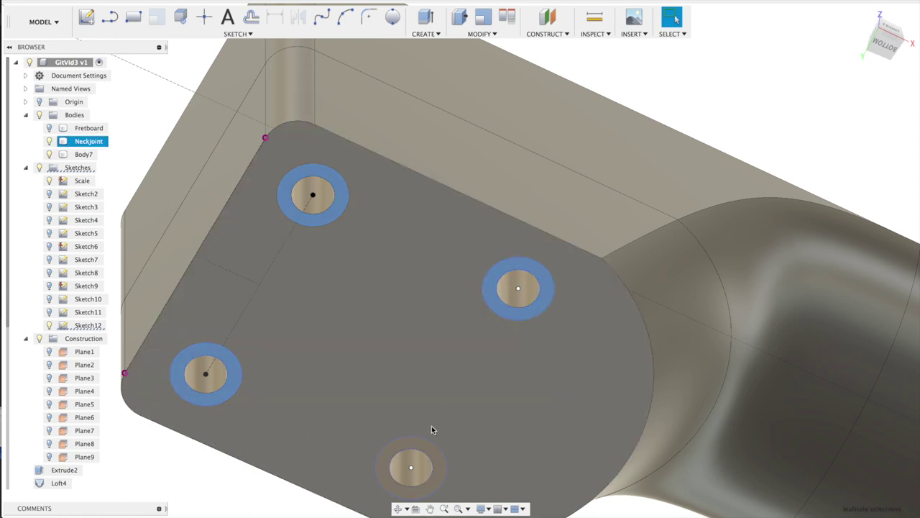
key(e)
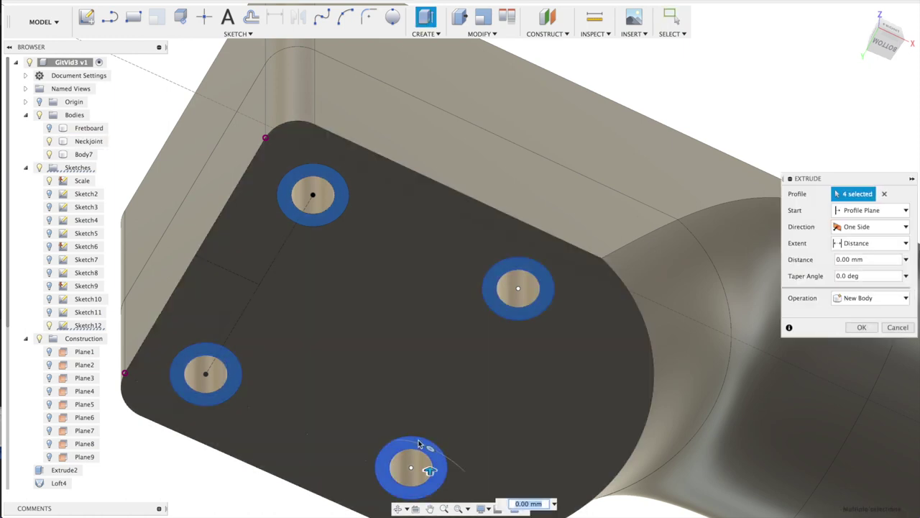
middle_drag(463, 386, 463, 317)
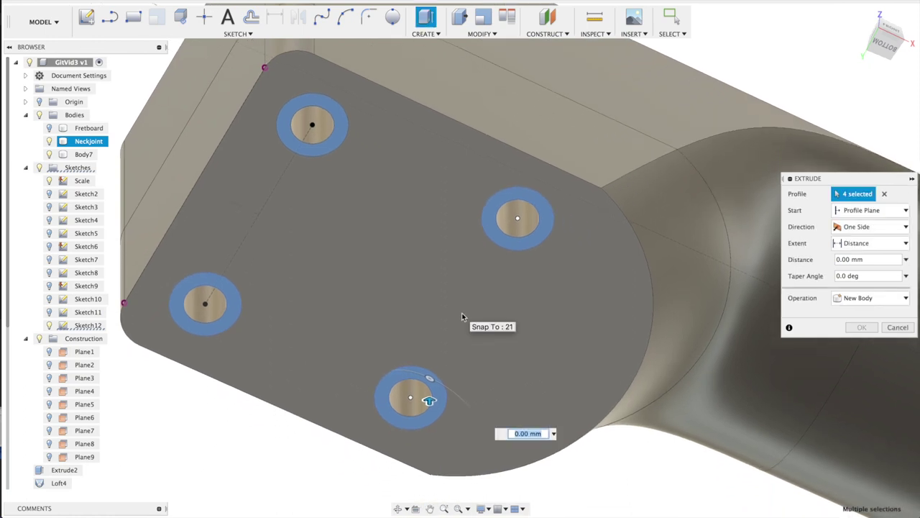
text(4)
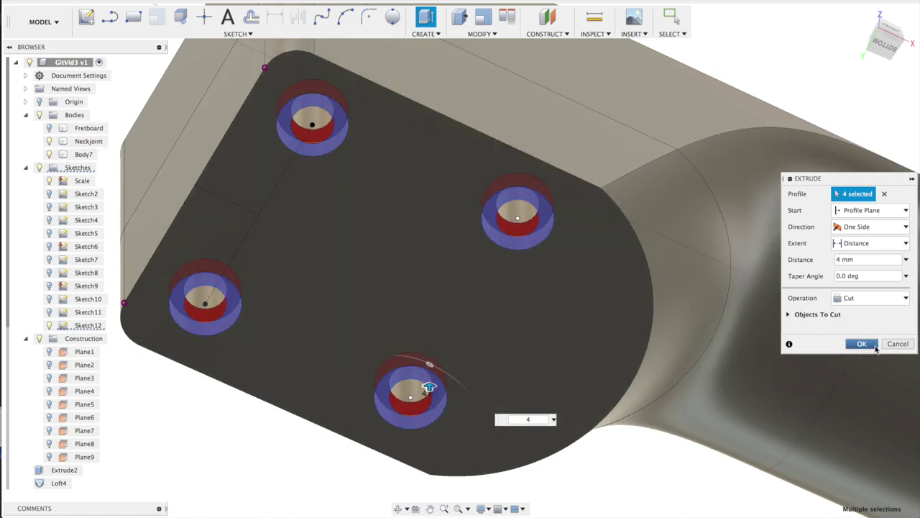
click(865, 344)
Extrude the four ring profiles -3 mm as a cut, starting from the neck's flat top face as the From Object reference
click(542, 232)
click(440, 397)
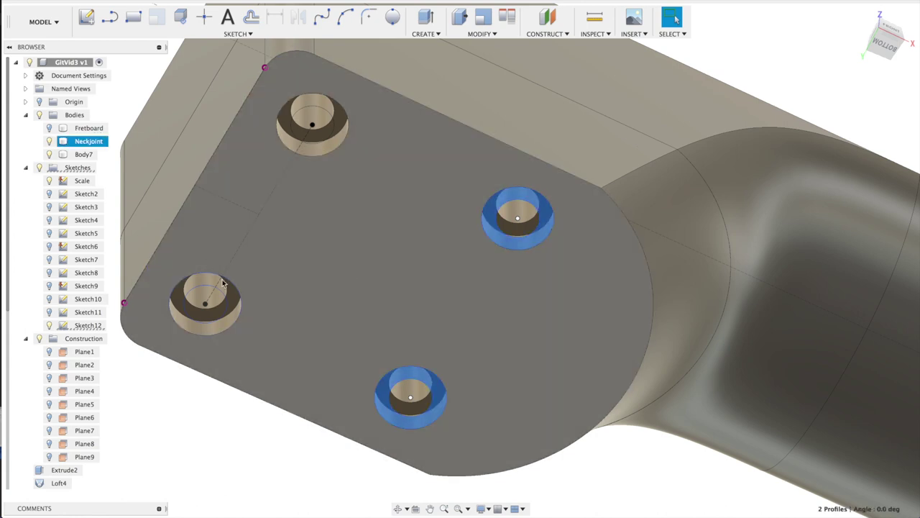
click(225, 289)
click(304, 154)
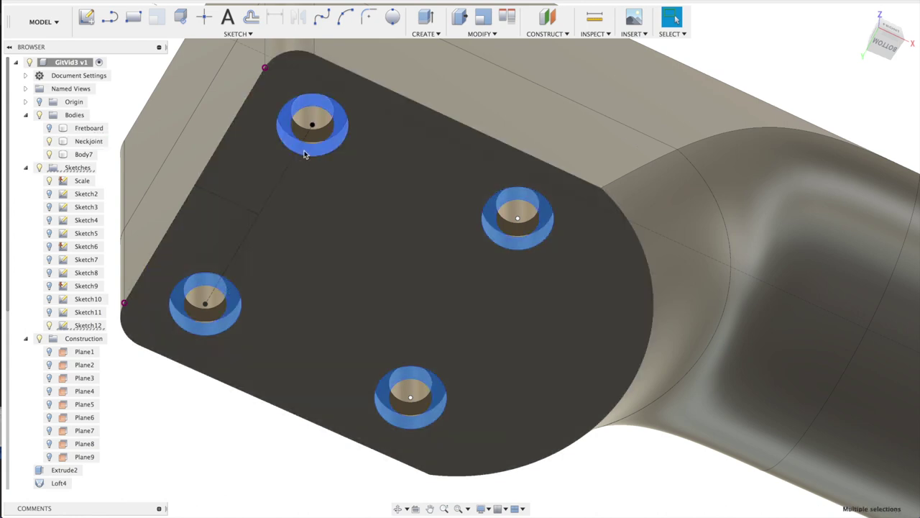
key(e)
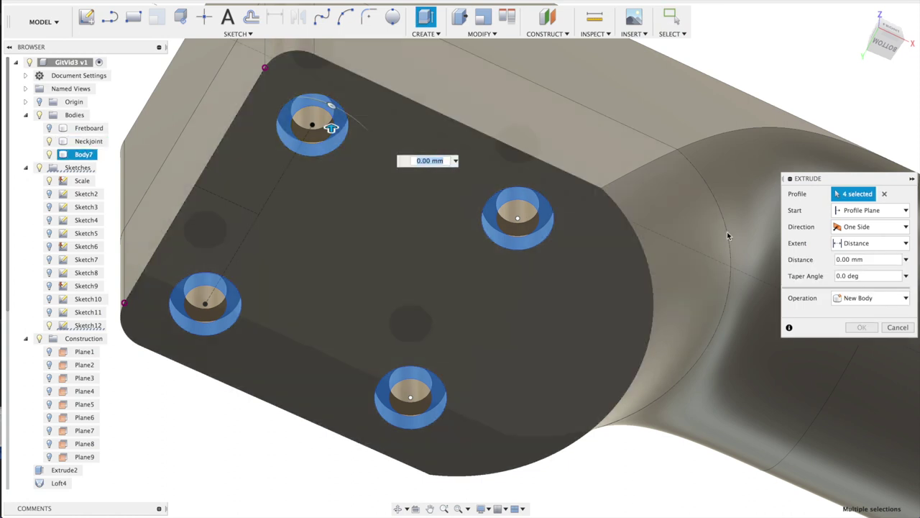
click(870, 210)
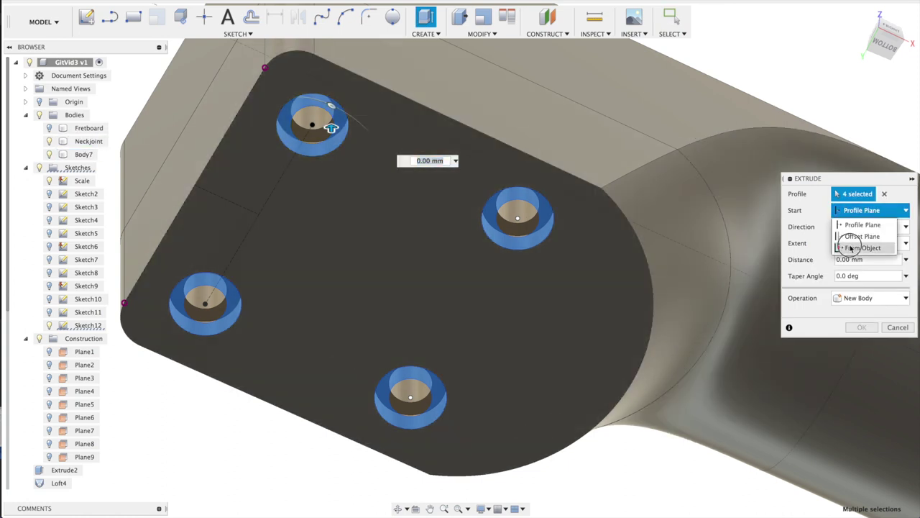
click(859, 245)
shift+middle_drag(597, 194, 569, 307)
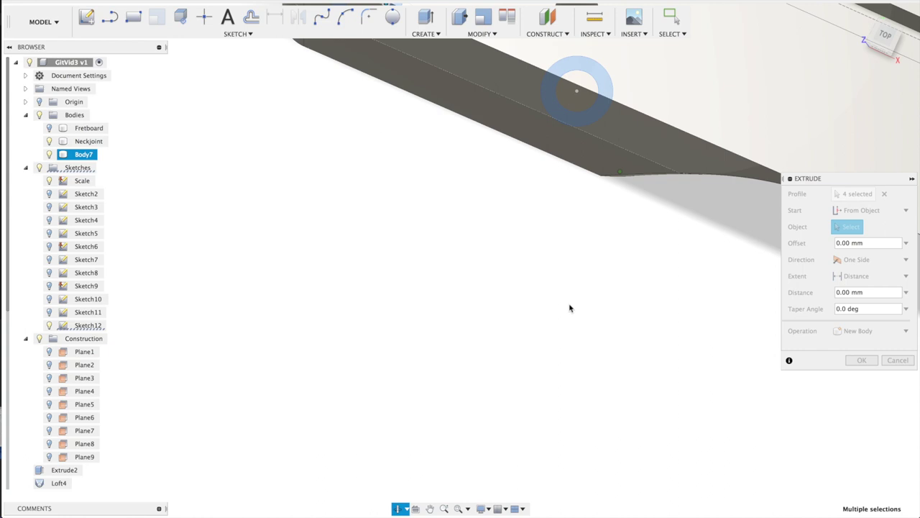
shift+middle_drag(513, 278, 517, 215)
click(516, 216)
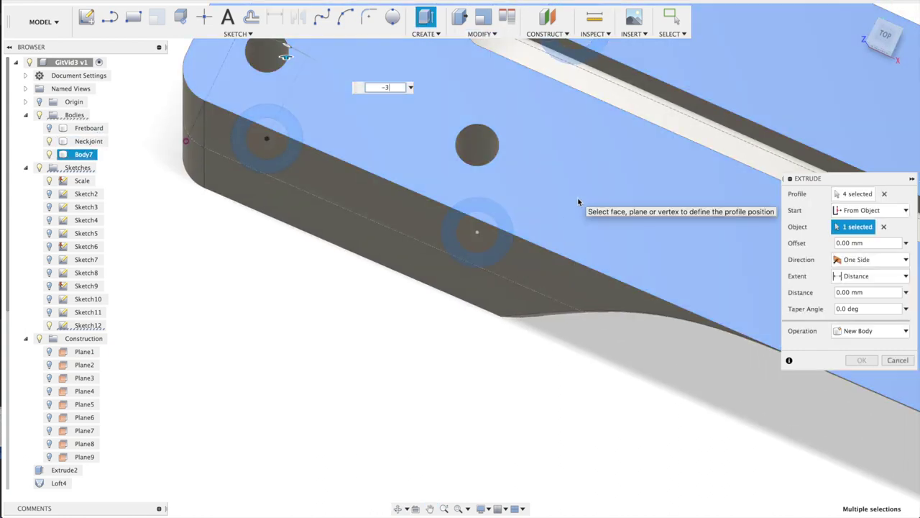
key(Return)
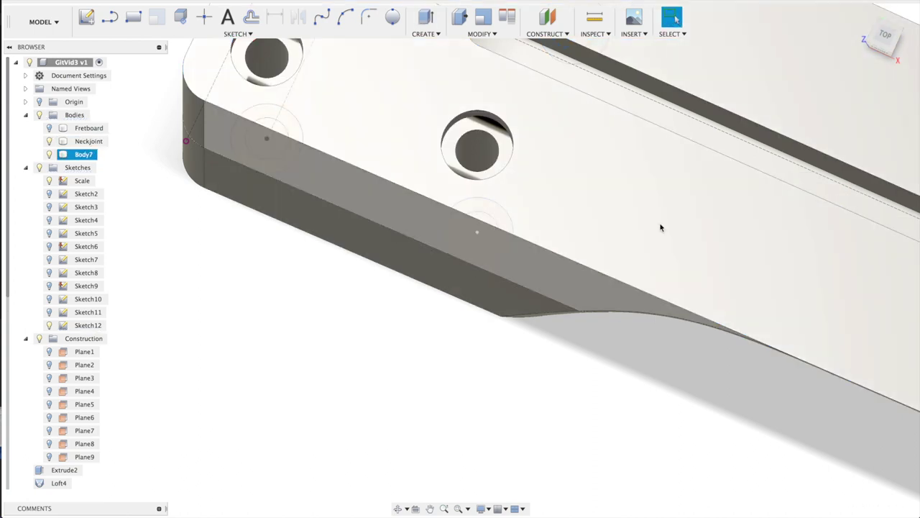
Make the Fretboard body visible again and return to the home view of the whole neck
click(863, 20)
scroll(304, 149, up, 3)
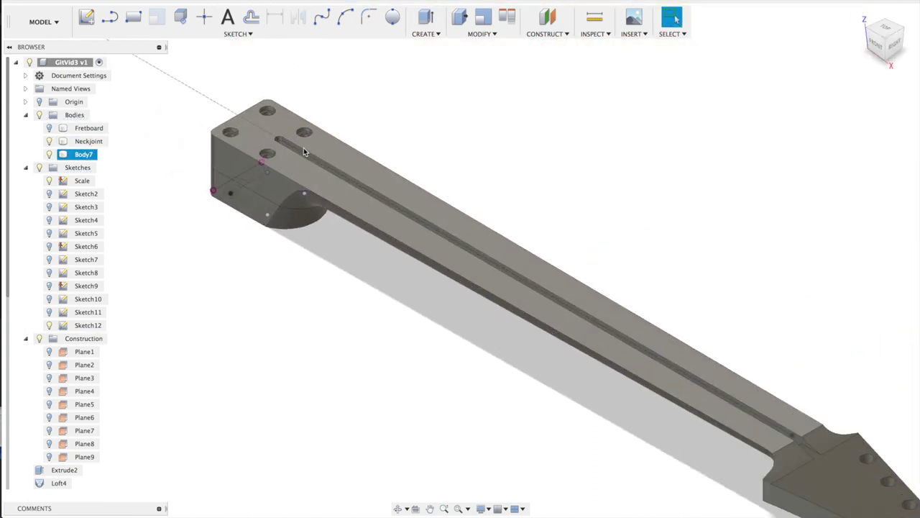
scroll(303, 151, up, 5)
shift+middle_drag(298, 163, 423, 234)
key(Escape)
click(48, 129)
click(48, 130)
click(668, 199)
key(Escape)
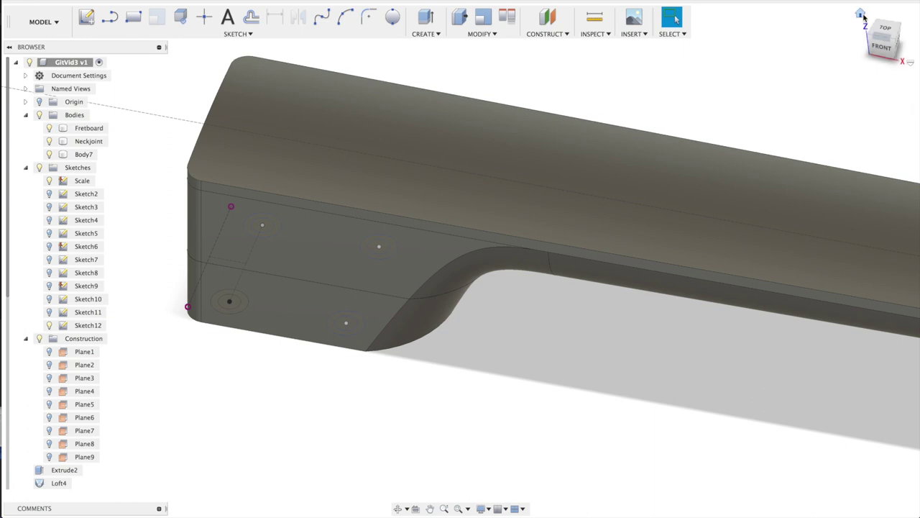
click(862, 14)
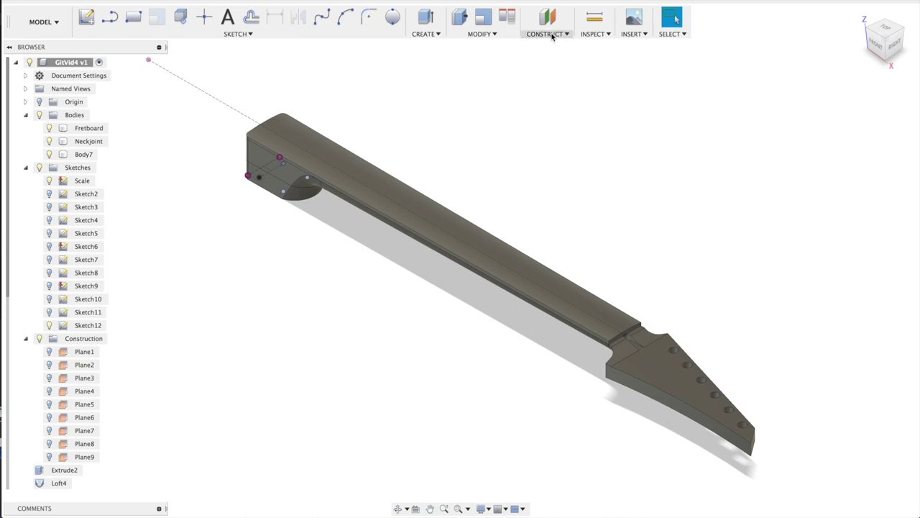
Attach the image PRSattachement.jpg as a canvas on the XY plane
click(594, 34)
mouse_move(632, 34)
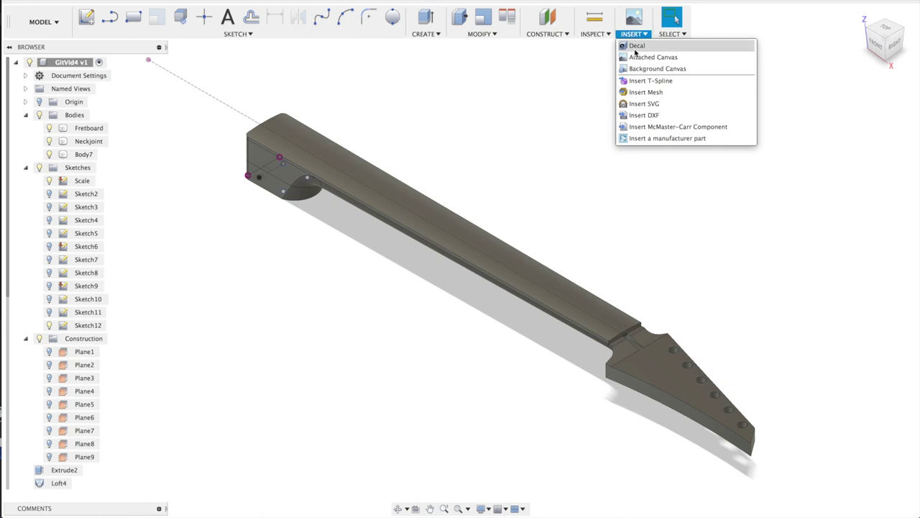
click(635, 57)
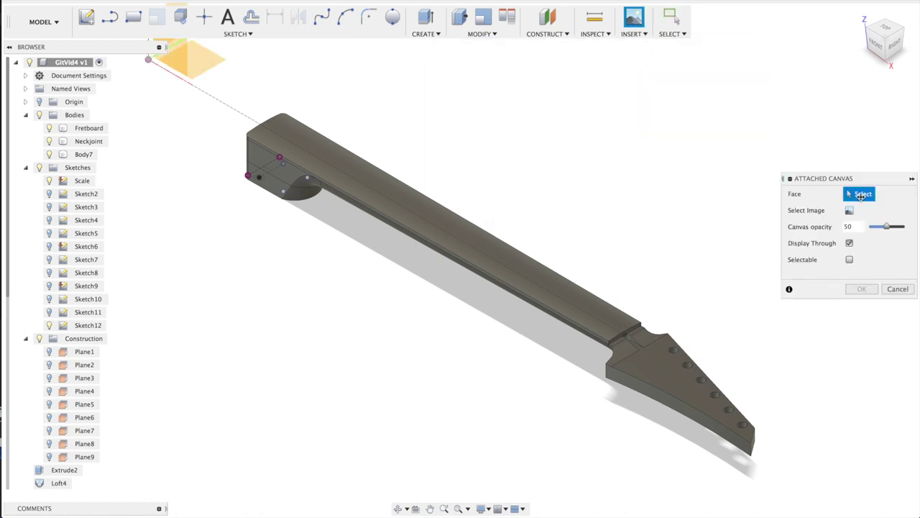
click(207, 62)
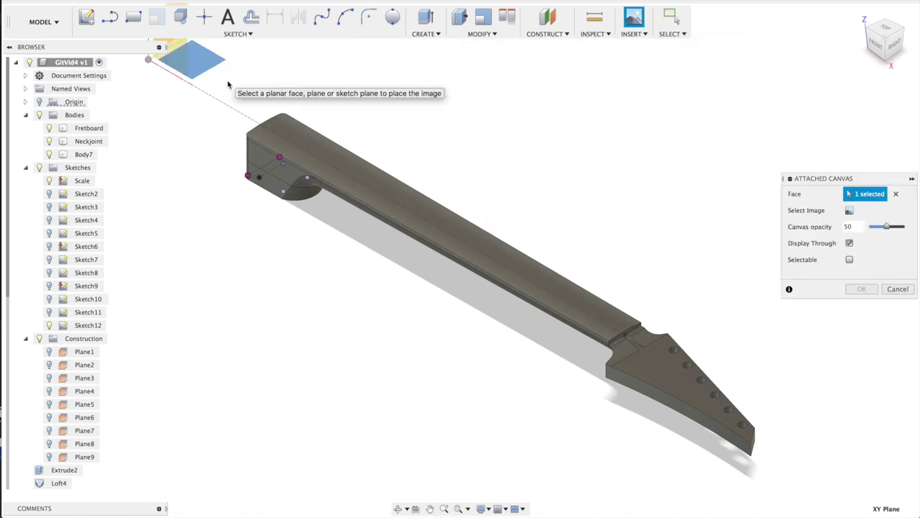
click(850, 210)
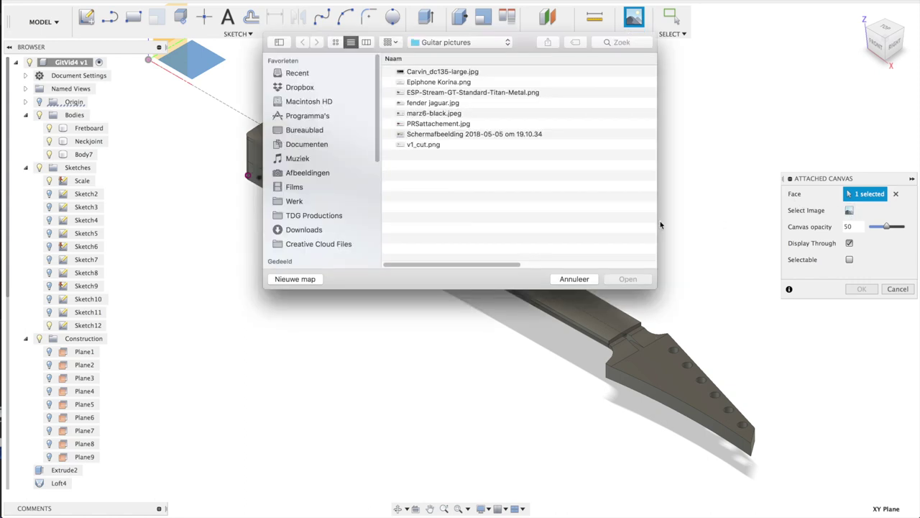
click(422, 125)
key(space)
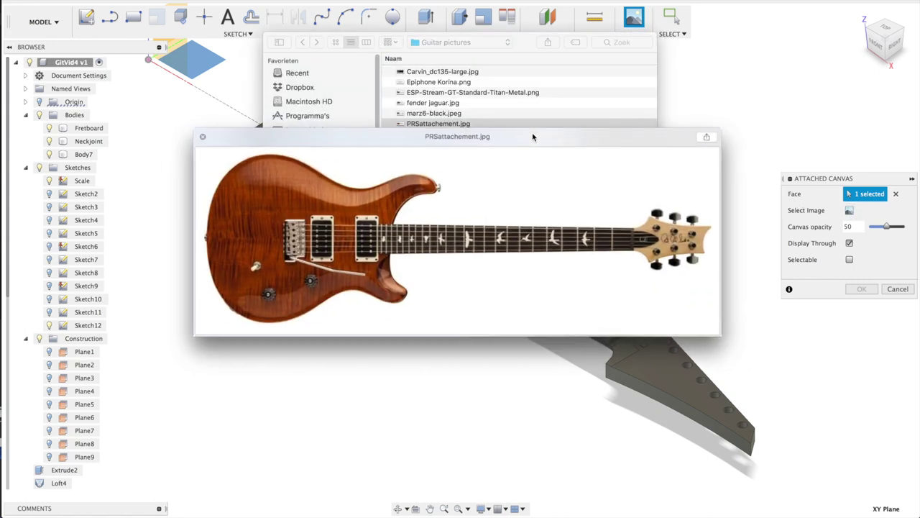
key(space)
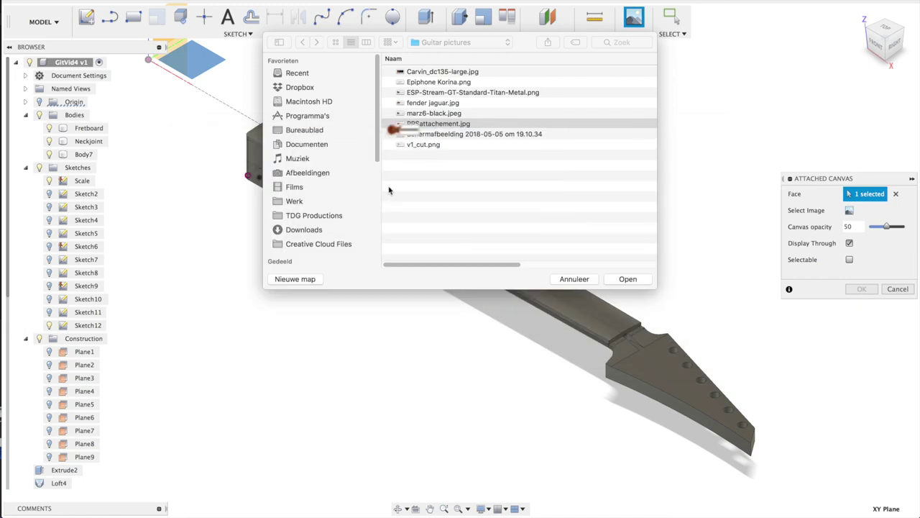
click(623, 279)
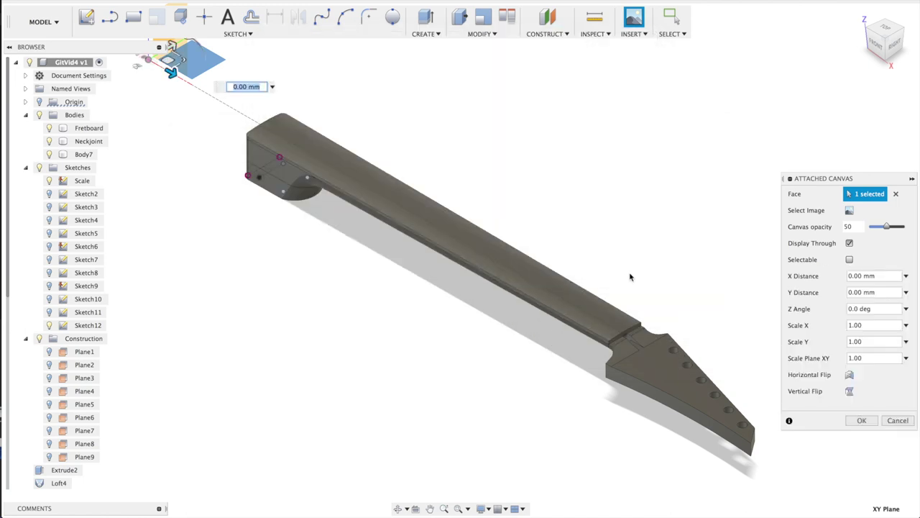
Enlarge the guitar canvas with a plane XY scale of about 35.64 and shift it 360 mm along X
middle_drag(395, 156, 489, 243)
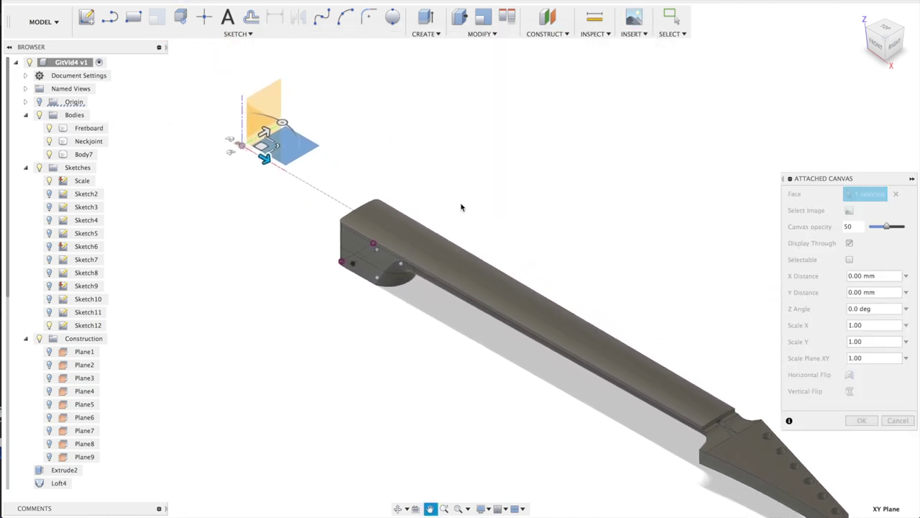
click(890, 31)
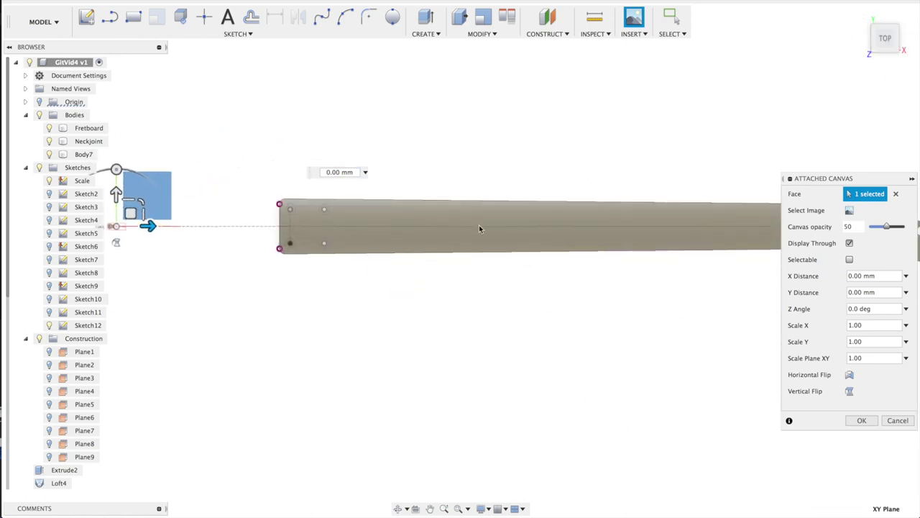
drag(142, 201, 230, 142)
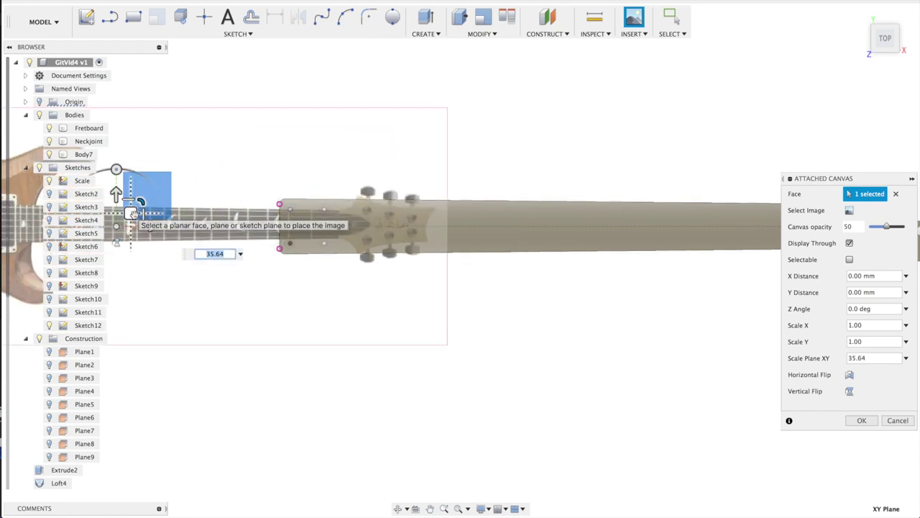
drag(135, 215, 523, 231)
middle_drag(491, 255, 374, 252)
scroll(375, 253, down, 2)
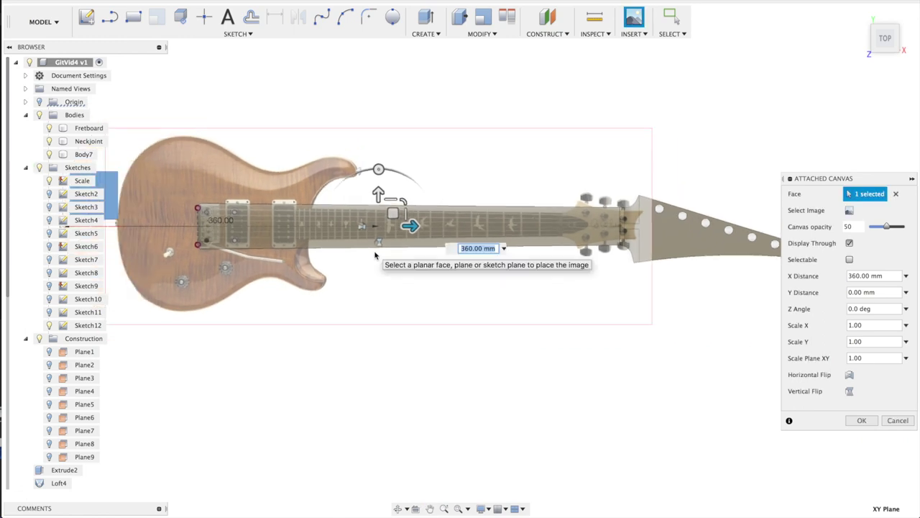
Show Plane1 and Plane2, and fit the canvas to the neck model by moving it and scaling it, including a plane scale of about 0.944
scroll(375, 254, down, 2)
drag(404, 206, 337, 221)
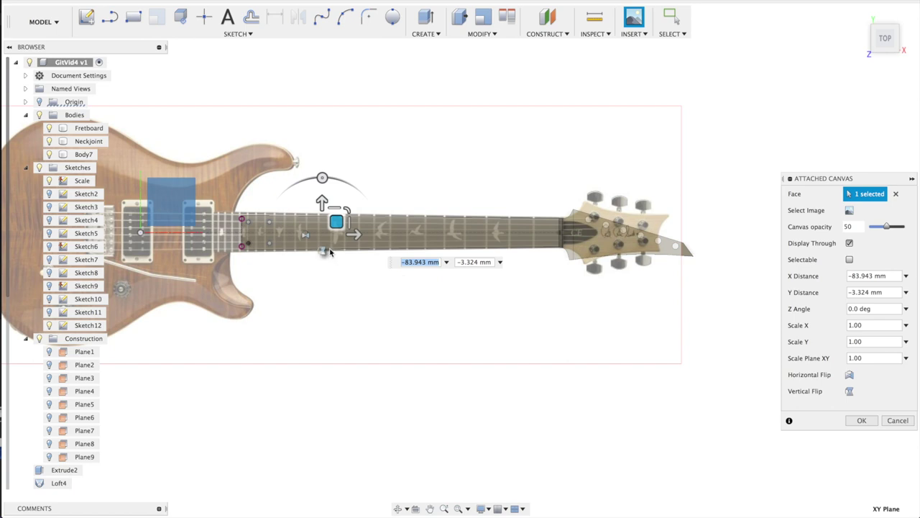
click(51, 352)
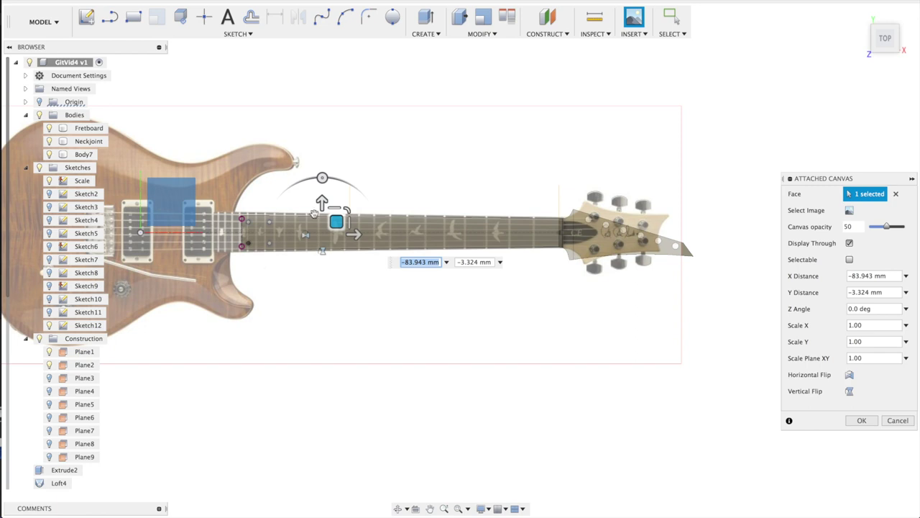
drag(321, 207, 366, 167)
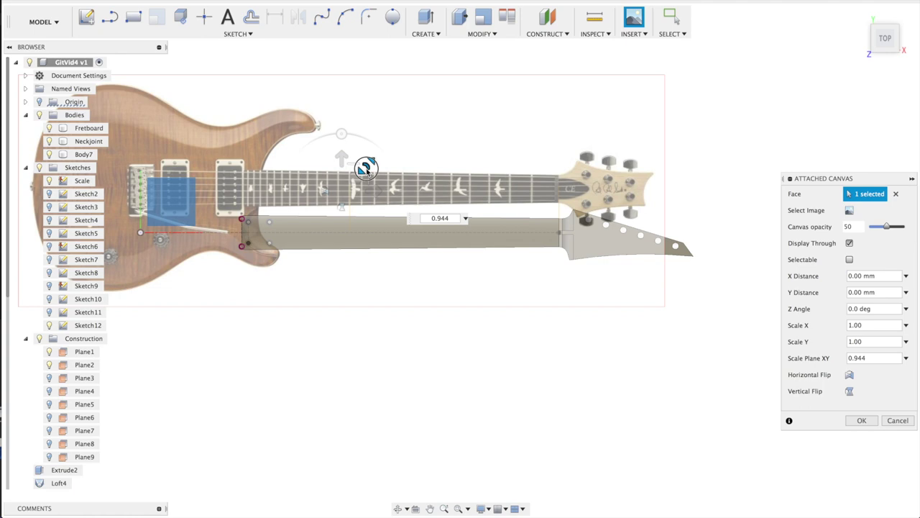
drag(366, 169, 355, 220)
Fine-tune the canvas's Y position so the photographed fretboard lines up with the neck model, and accept the canvas
click(339, 202)
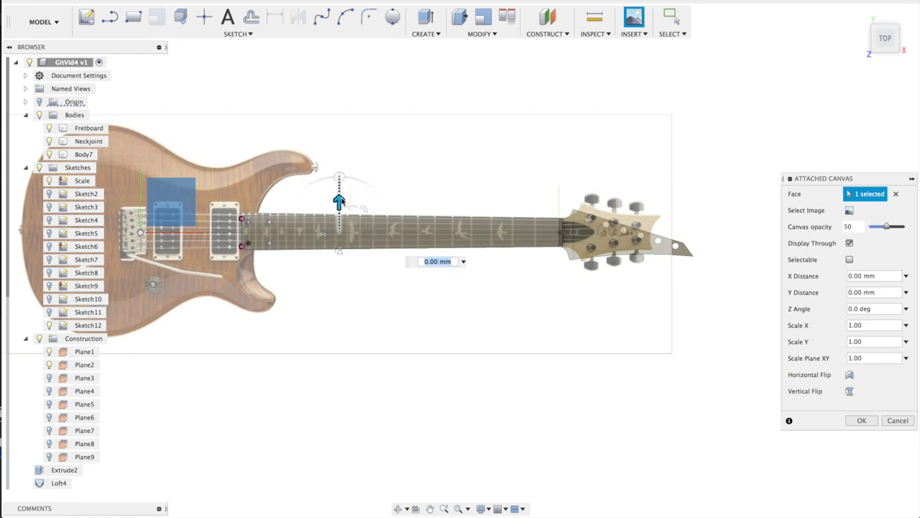
scroll(340, 201, up, 3)
text(20)
key(Return)
drag(339, 201, 341, 223)
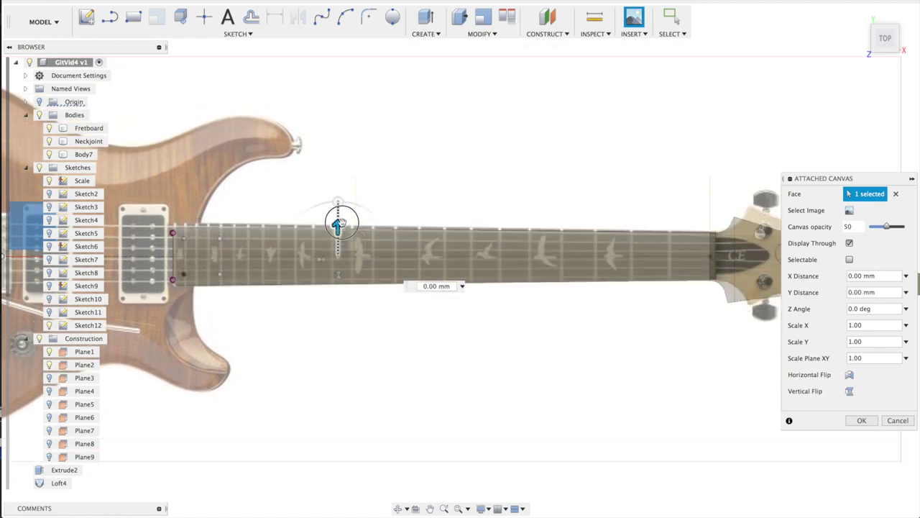
key(Return)
scroll(445, 350, down, 3)
middle_drag(461, 346, 553, 322)
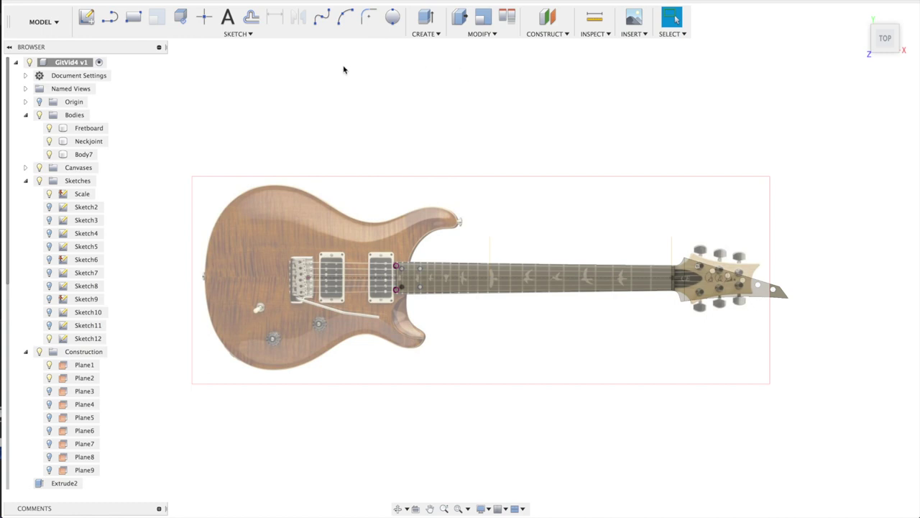
Start a fit-point spline on the XY plane and trace the upper cutaway and horn from the fretboard's upper edge
click(325, 17)
scroll(333, 155, up, 3)
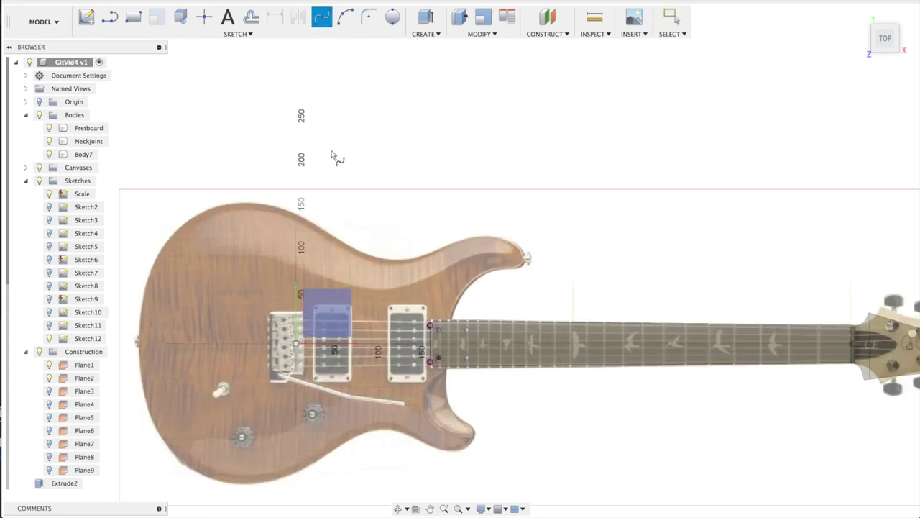
click(320, 317)
scroll(612, 268, up, 3)
scroll(604, 265, up, 3)
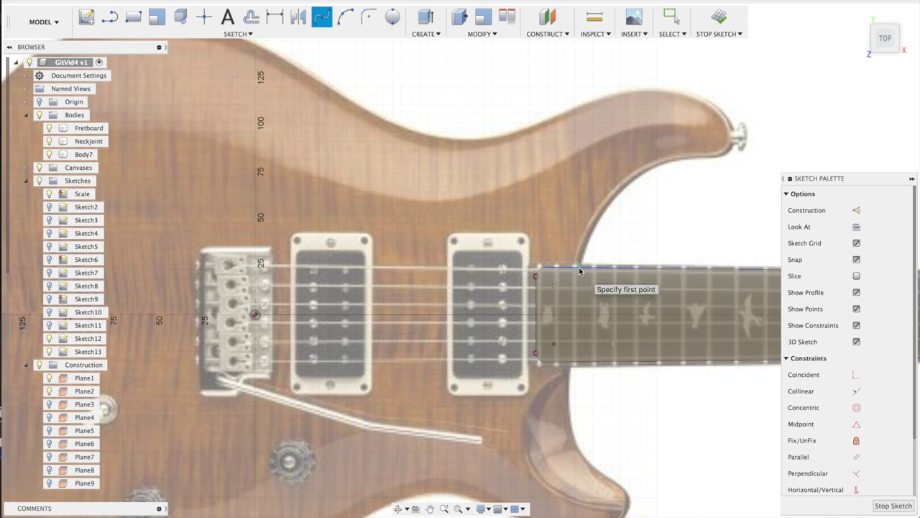
click(579, 268)
click(624, 189)
click(734, 142)
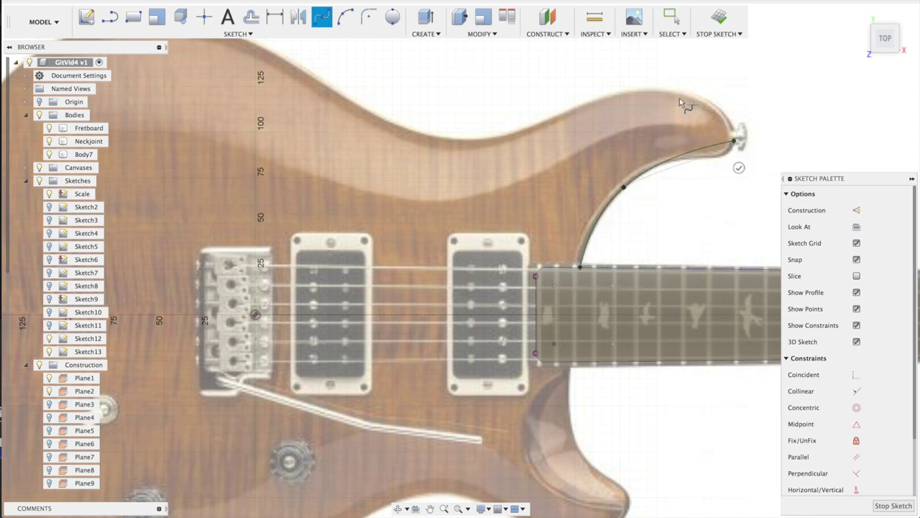
click(647, 87)
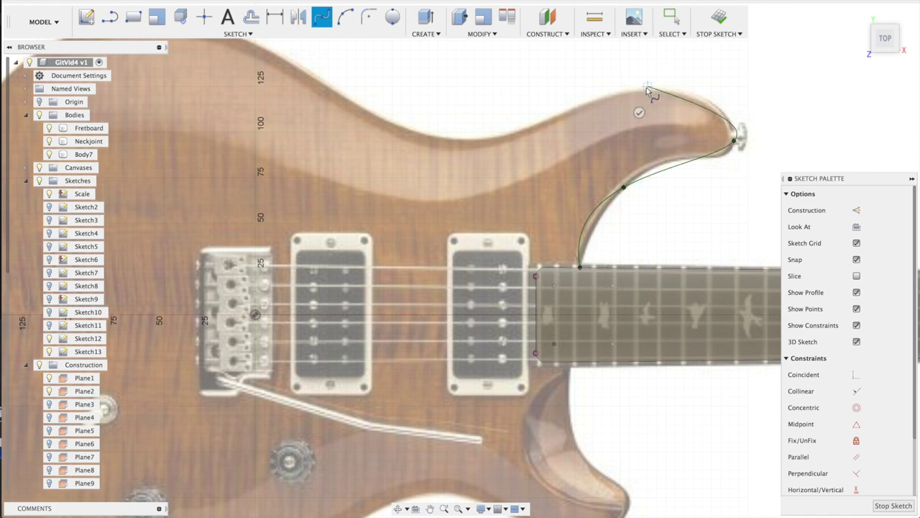
Continue the spline along the upper waist and upper bout to the strap button at the body's tail end
click(461, 134)
mouse_move(412, 117)
middle_down()
mouse_move(527, 159)
mouse_move(594, 138)
middle_up()
click(319, 45)
middle_drag(160, 331, 236, 335)
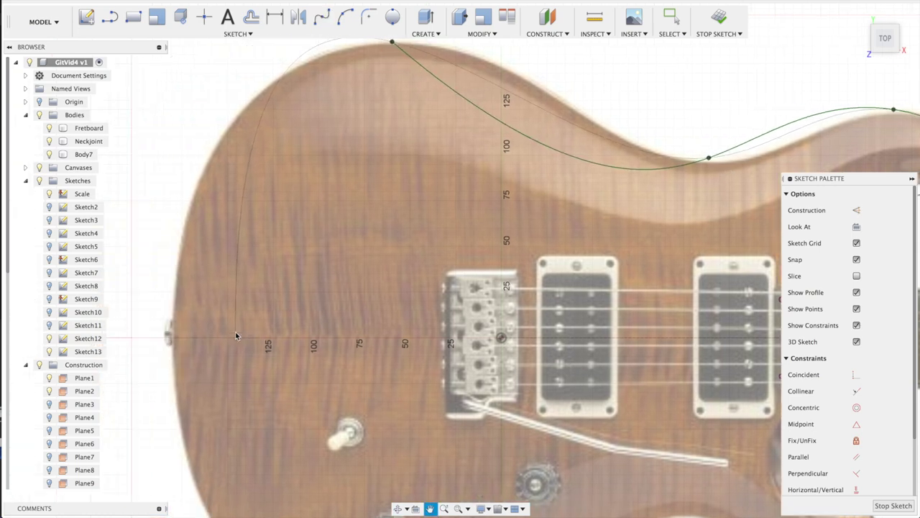
click(173, 336)
Extend the spline around the lower bout to the lower waist of the guitar body
scroll(173, 336, down, 3)
middle_drag(265, 367, 249, 240)
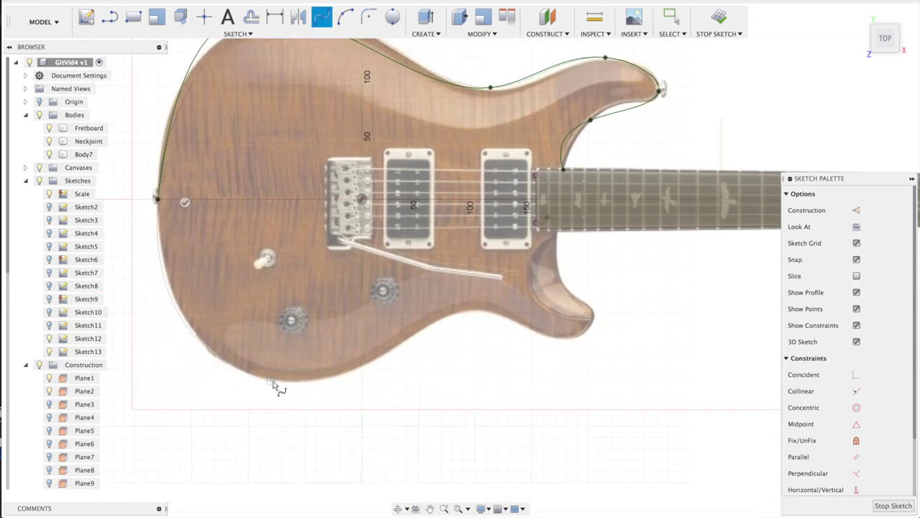
click(274, 381)
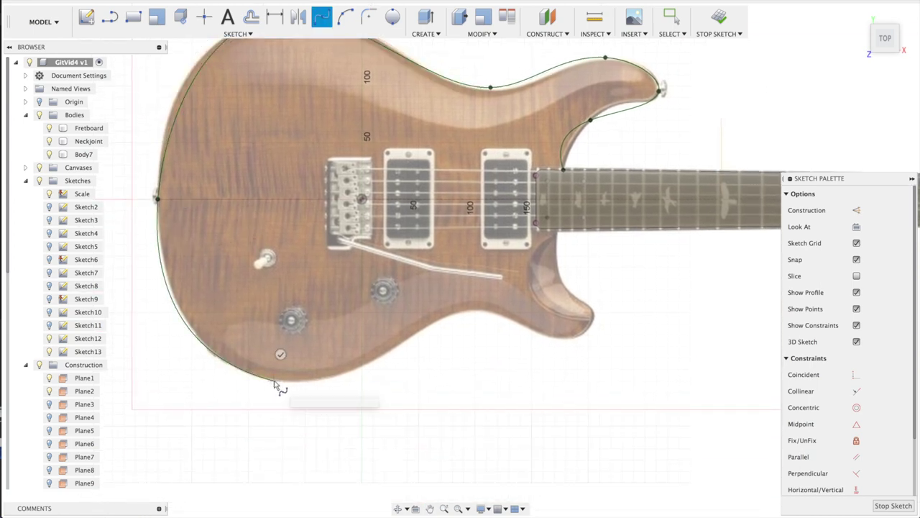
click(476, 310)
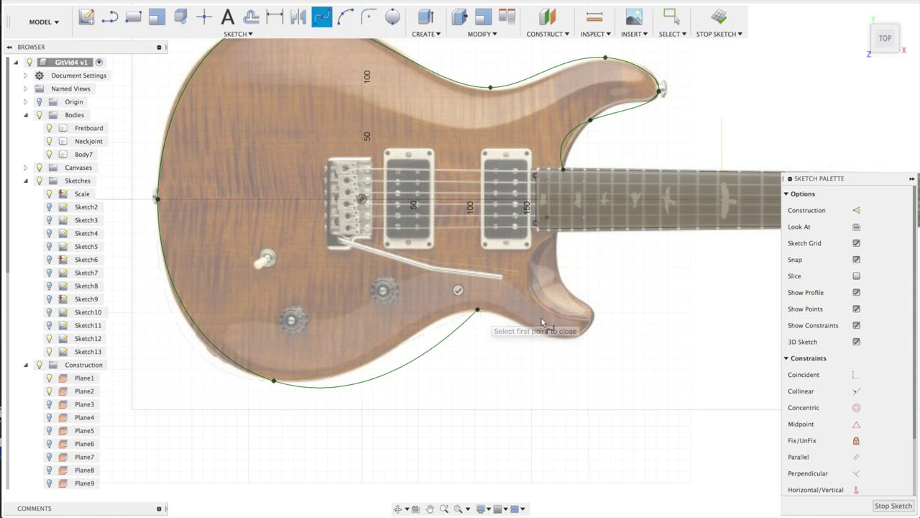
Trace the lower horn up to the fretboard's lower edge, close the spline at its first point, and end the Spline tool
click(558, 337)
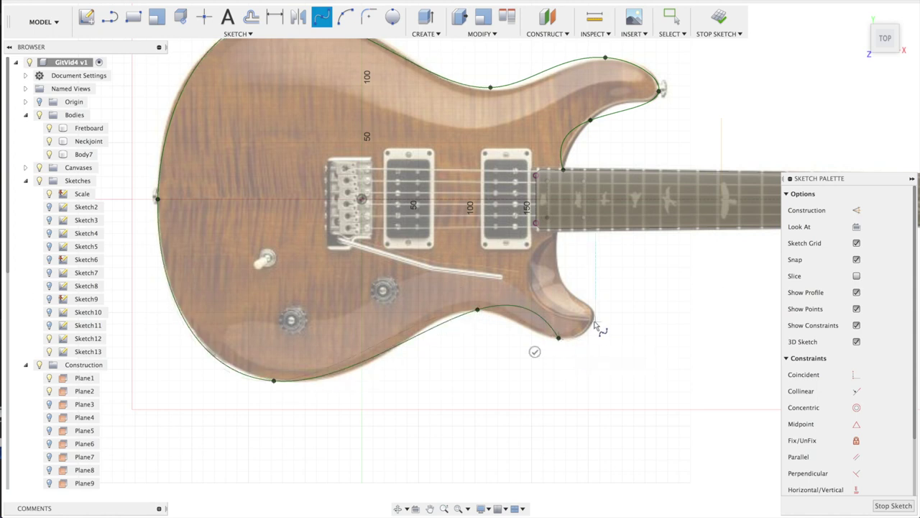
click(592, 322)
click(592, 309)
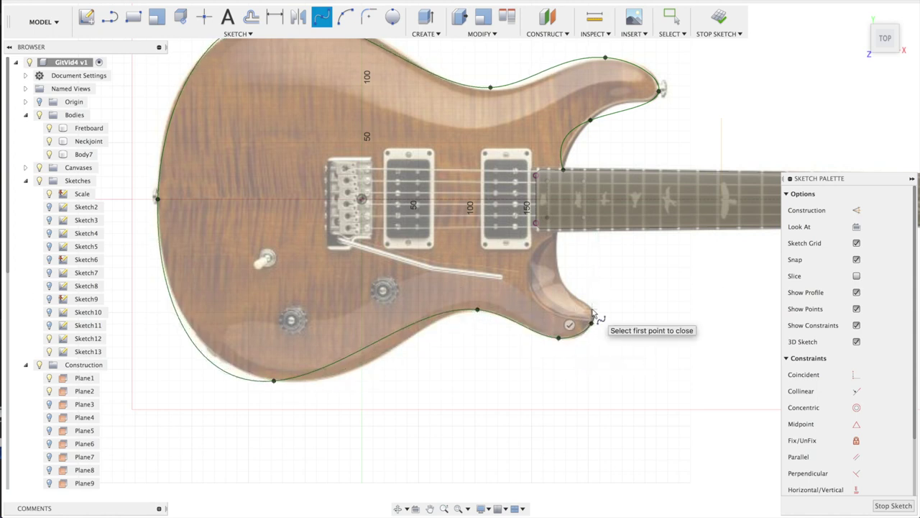
click(559, 231)
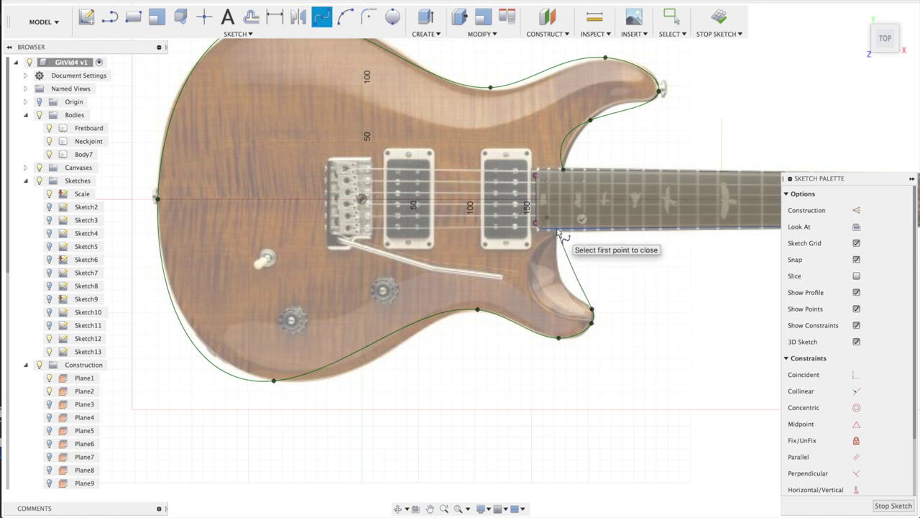
click(563, 171)
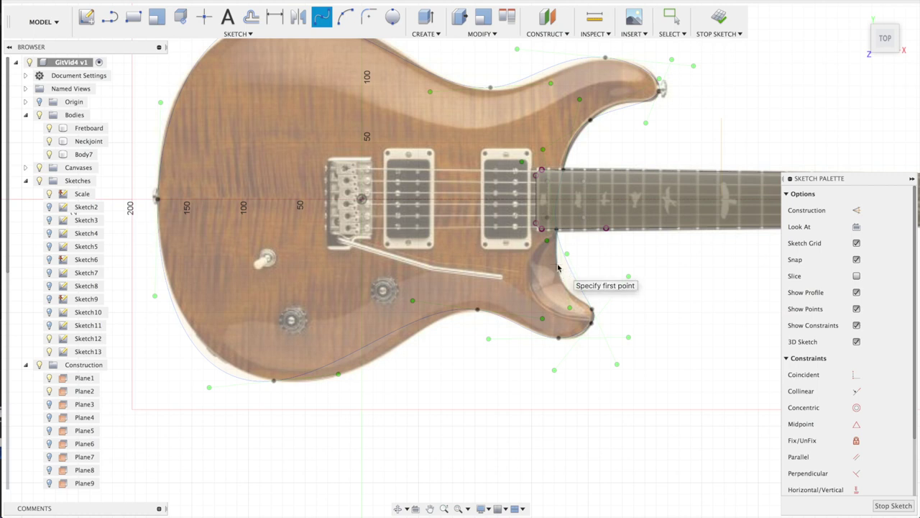
key(Escape)
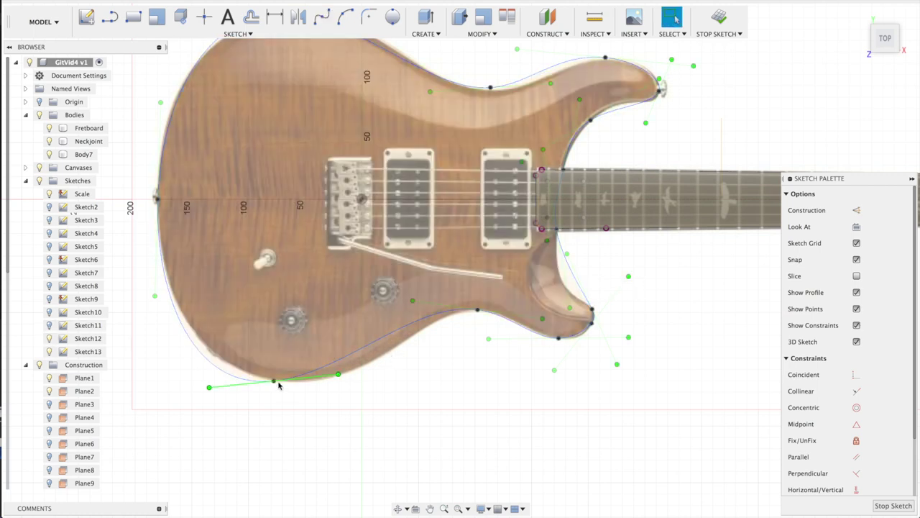
Move the lower bout's spline point to X -40, Y -160 mm, and adjust its tangent handle and the lower cutaway's handle to follow the photo
drag(275, 382, 317, 382)
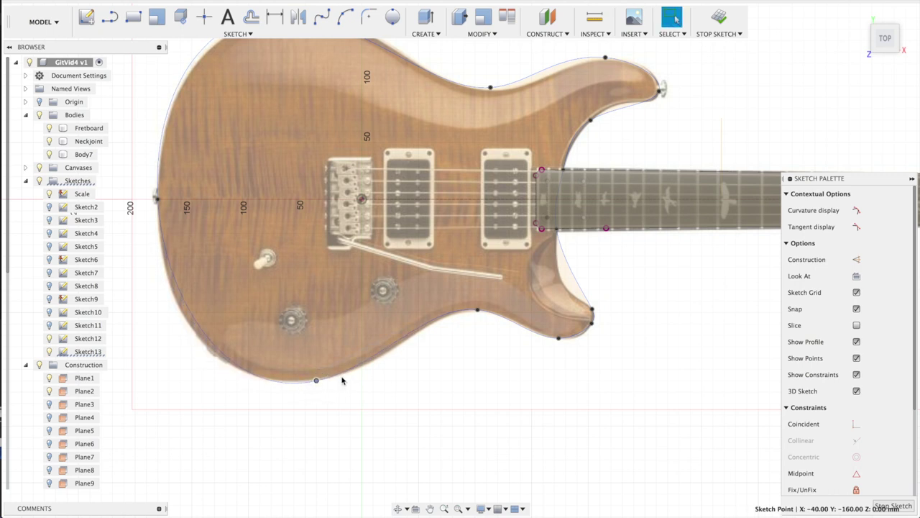
drag(382, 370, 391, 368)
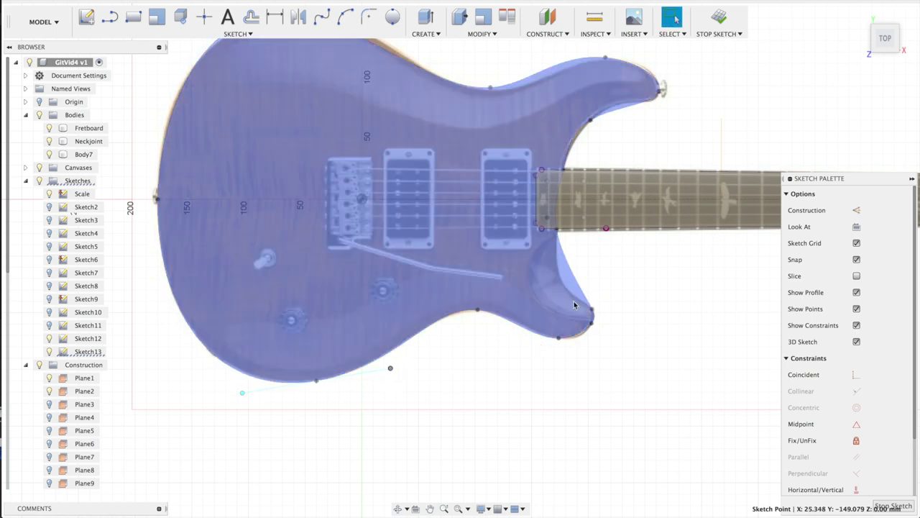
click(590, 309)
mouse_move(569, 257)
mouse_down()
mouse_move(539, 273)
mouse_move(551, 285)
mouse_move(548, 273)
mouse_up()
Move the lower horn's tip point to about X 196, Y -118 mm, and adjust its tangent handle and the neighbouring cutaway point's handle
click(591, 324)
drag(591, 325, 584, 333)
click(584, 333)
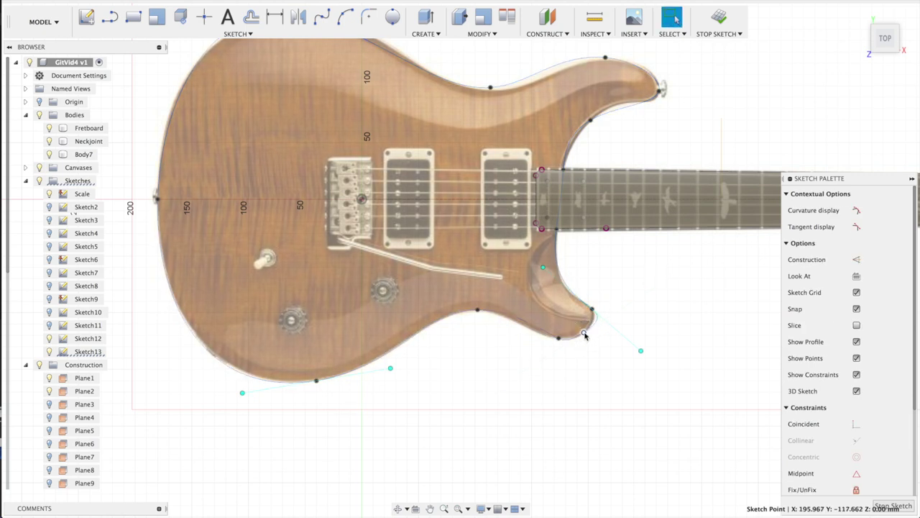
drag(667, 282, 620, 291)
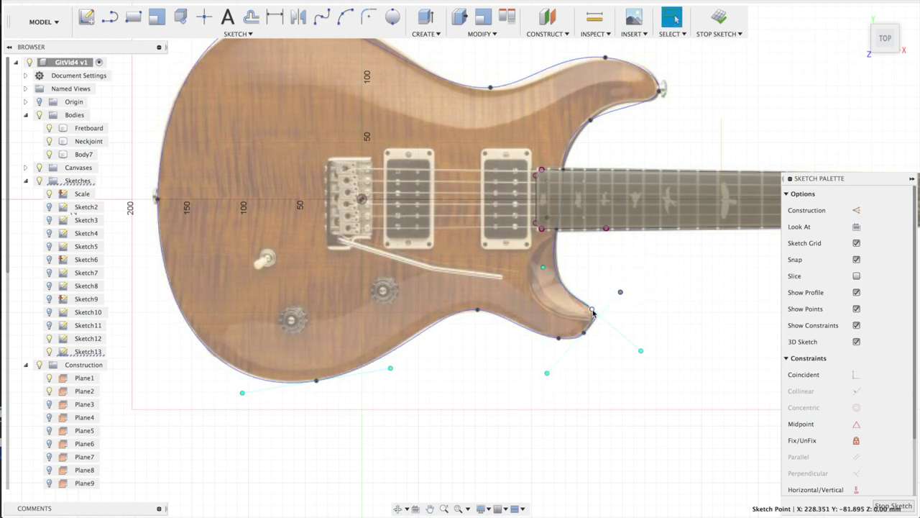
click(592, 309)
drag(639, 350, 634, 353)
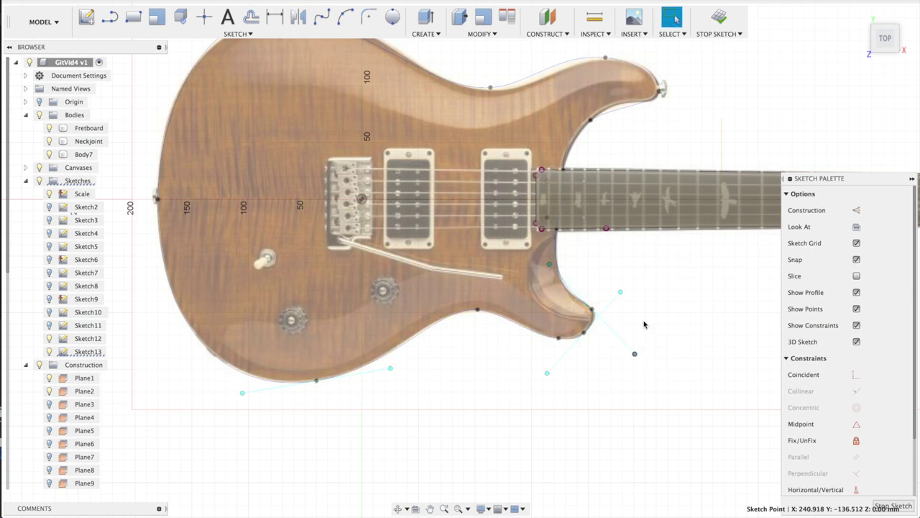
Adjust the tangent handles of the upper cutaway point and the upper horn's tip point so the spline follows the photo
click(591, 120)
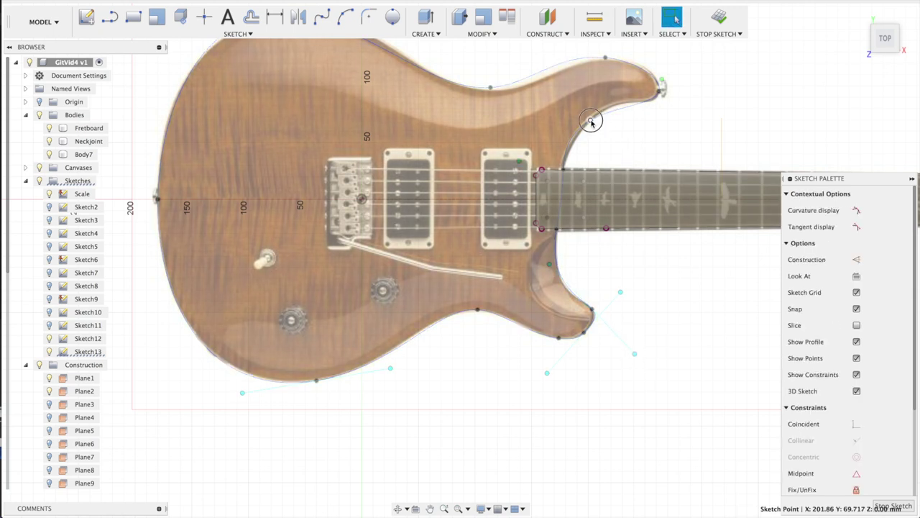
drag(662, 77, 649, 63)
click(658, 91)
mouse_move(642, 113)
mouse_down()
mouse_move(631, 137)
mouse_move(638, 128)
mouse_up()
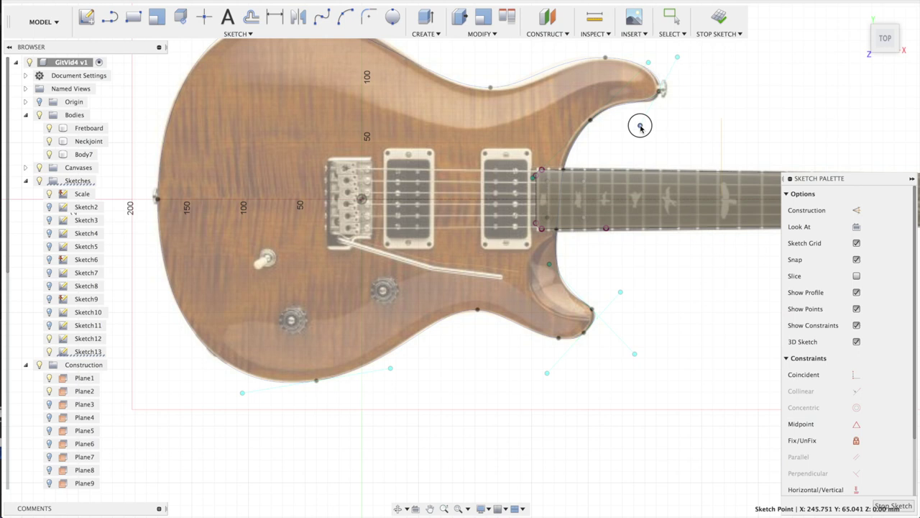
scroll(641, 123, up, 4)
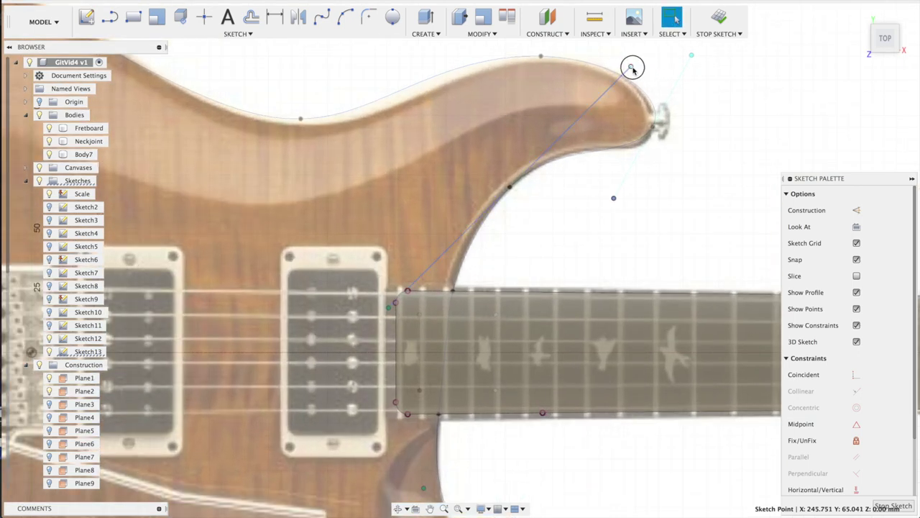
drag(632, 67, 631, 70)
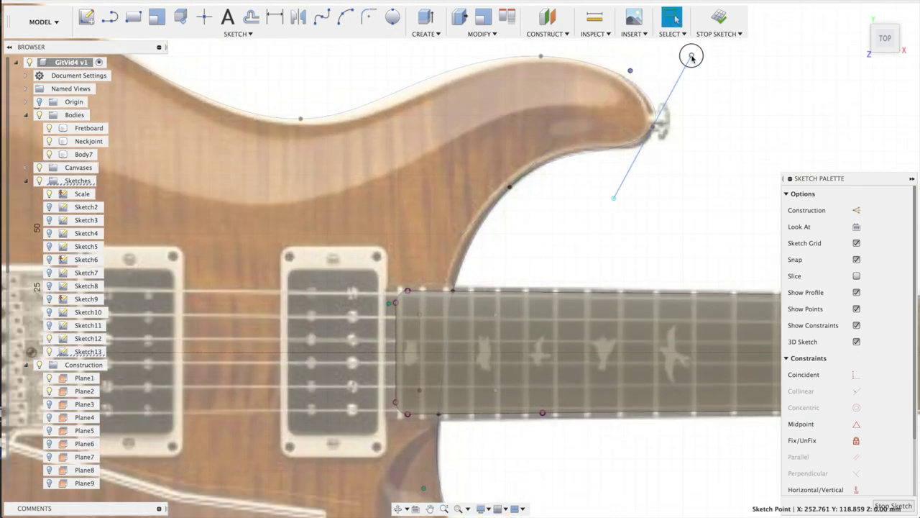
drag(689, 59, 688, 53)
Move the upper horn's tip point slightly down, and realign its tangent handle and that of the horn's topmost point with the photo
click(653, 126)
drag(653, 128, 653, 138)
drag(614, 213, 607, 192)
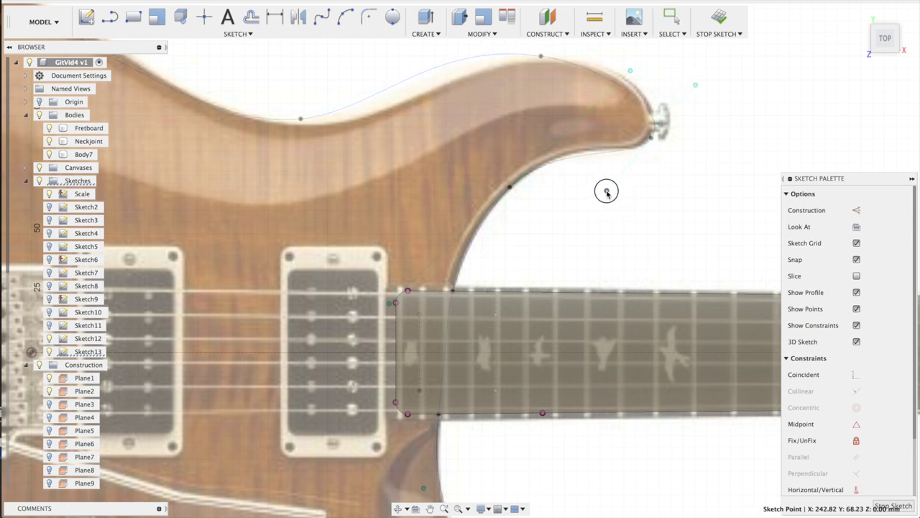
click(547, 58)
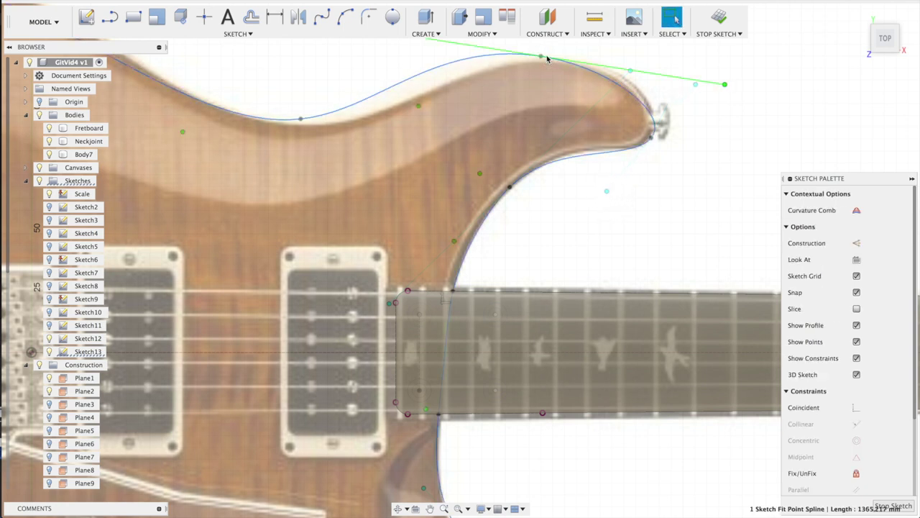
drag(725, 86, 746, 55)
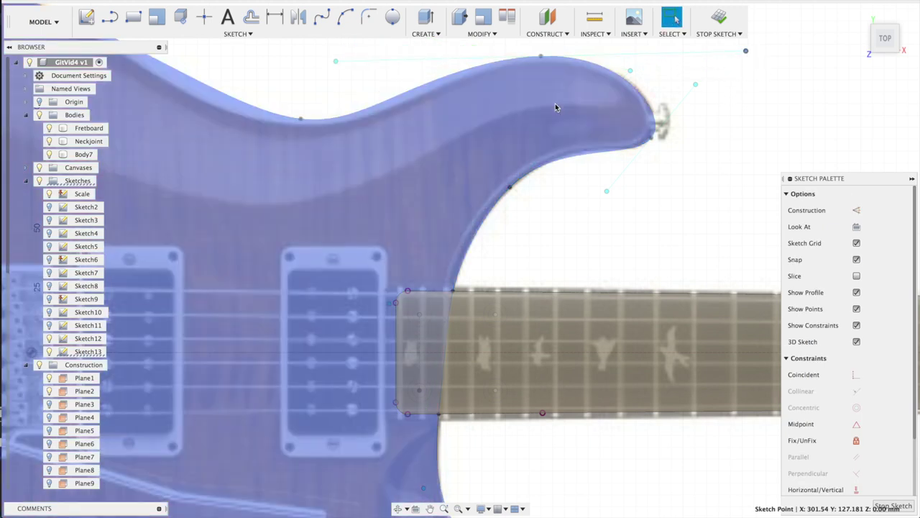
Move the upper waist's spline point to about X 117, Y 96 mm to match the body edge in the photo
middle_drag(409, 138, 599, 143)
scroll(584, 157, down, 3)
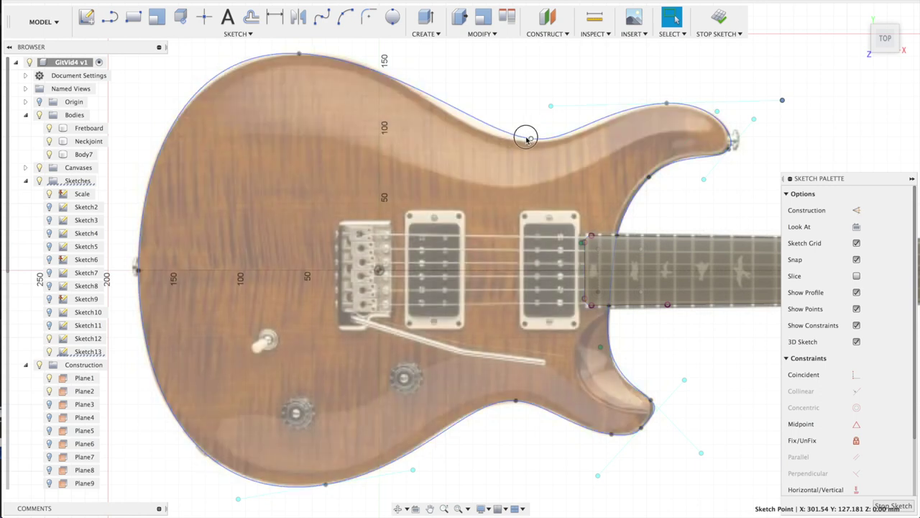
click(526, 138)
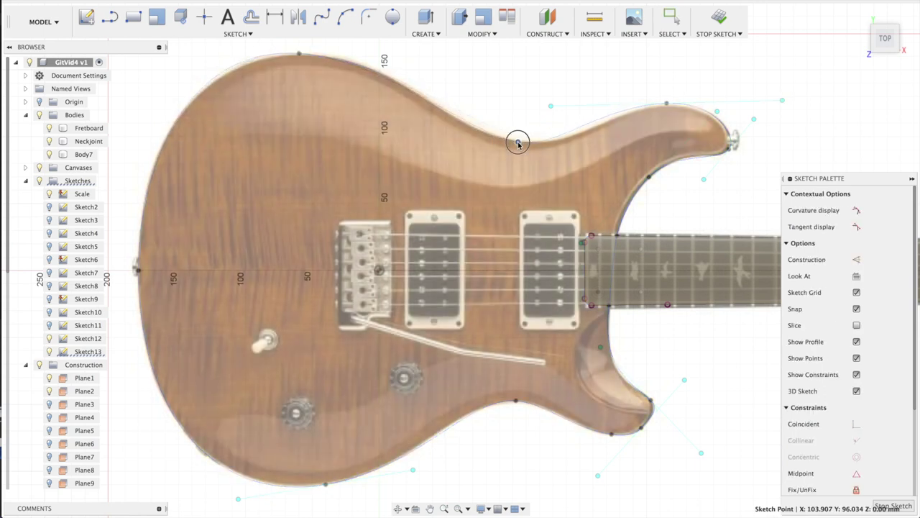
click(518, 142)
drag(518, 143, 536, 144)
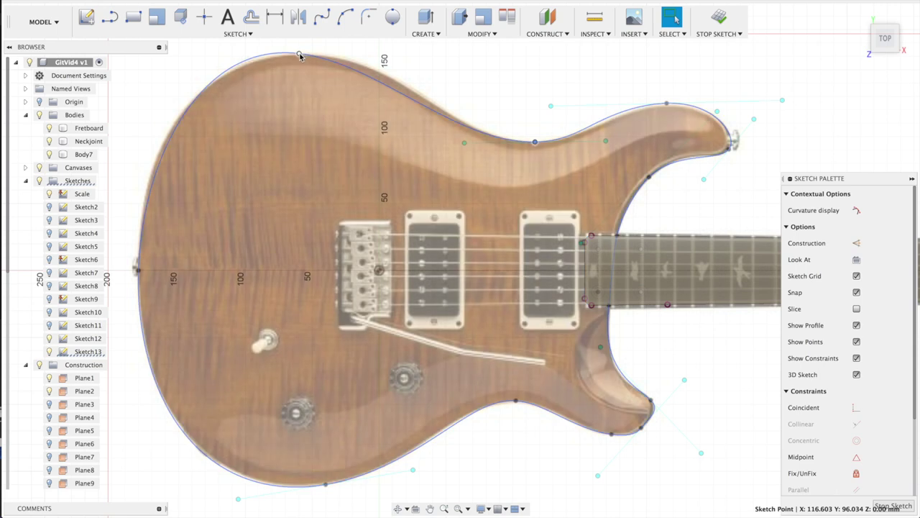
Set the upper bout's tangent handle to about X 5, Y 164 mm and move its spline point to about X -58, Y 161 mm
click(340, 63)
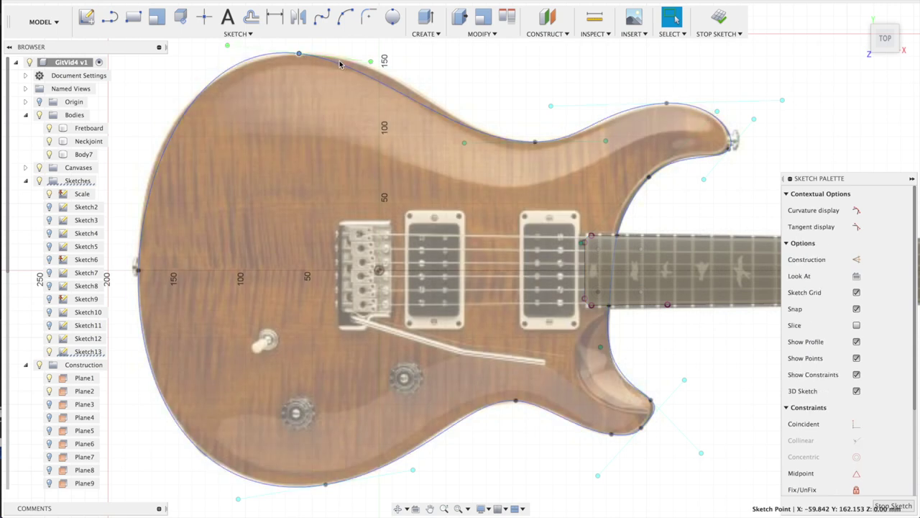
click(386, 55)
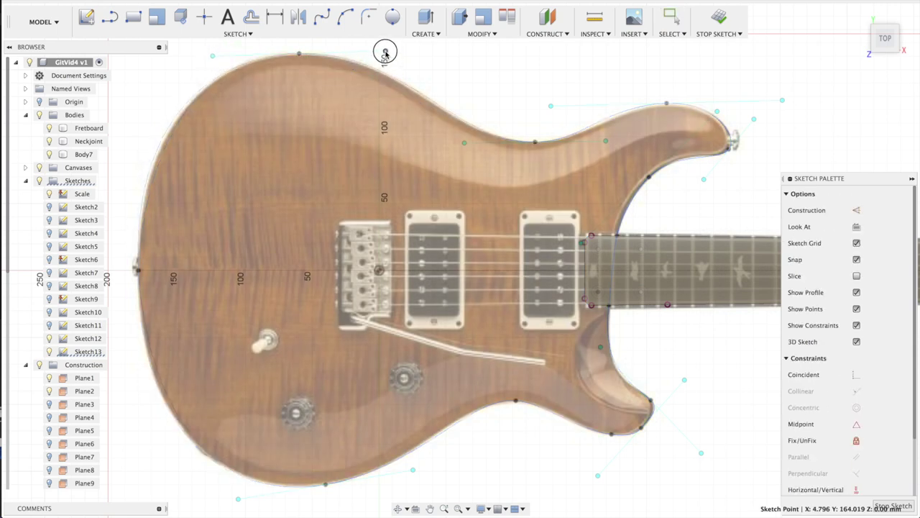
drag(300, 54, 303, 57)
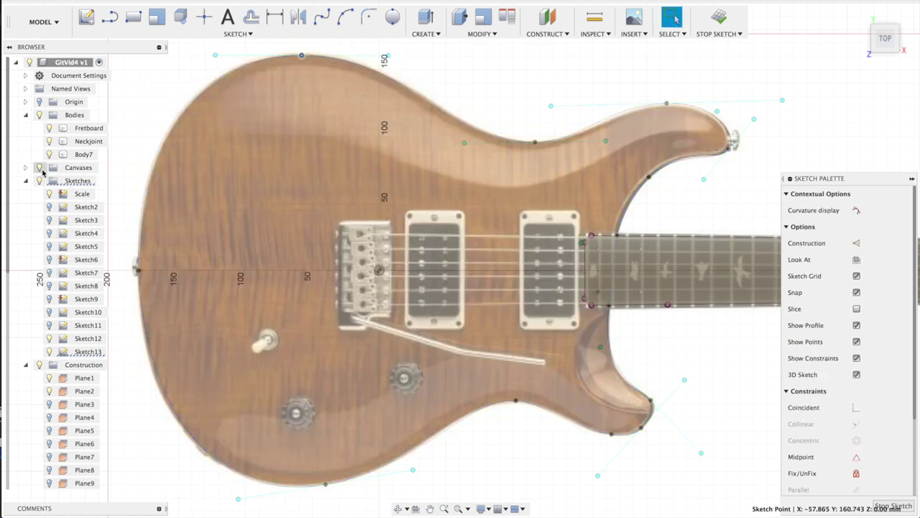
Hide the reference canvases and finish the body outline sketch
click(40, 169)
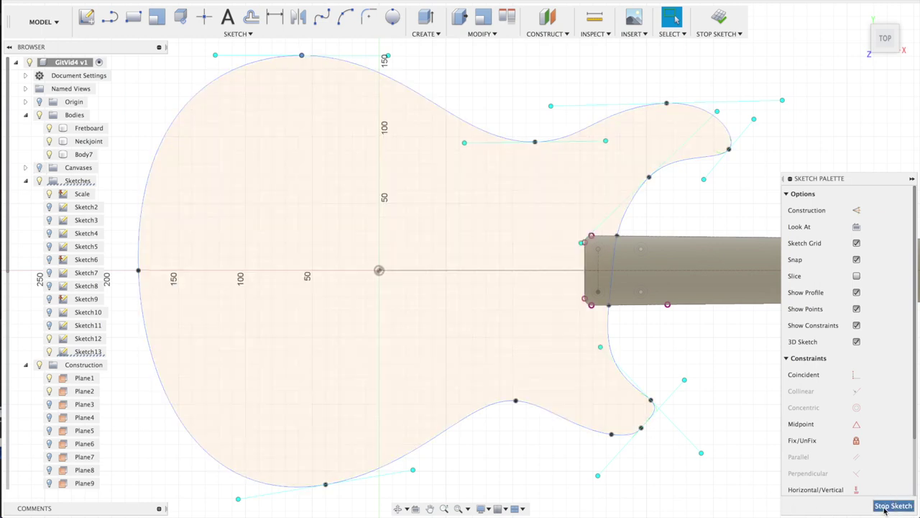
click(893, 506)
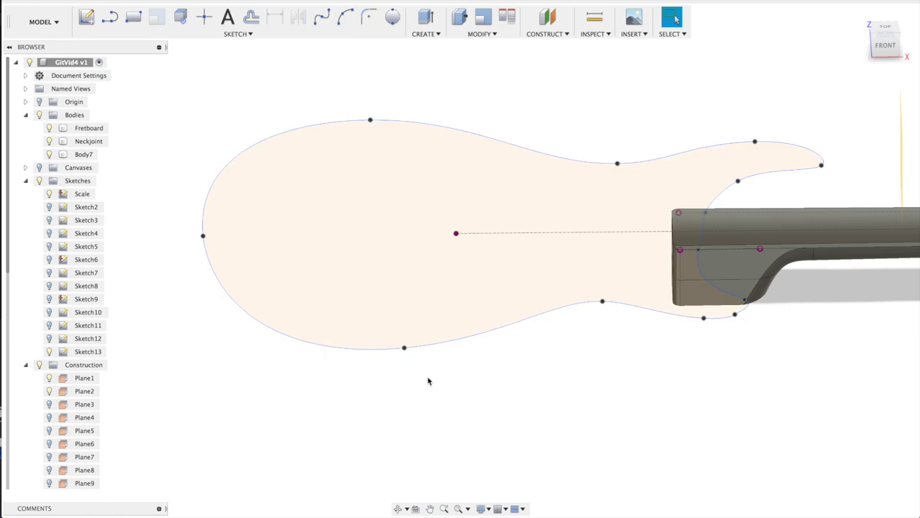
Rename Body7 as Neck
click(82, 154)
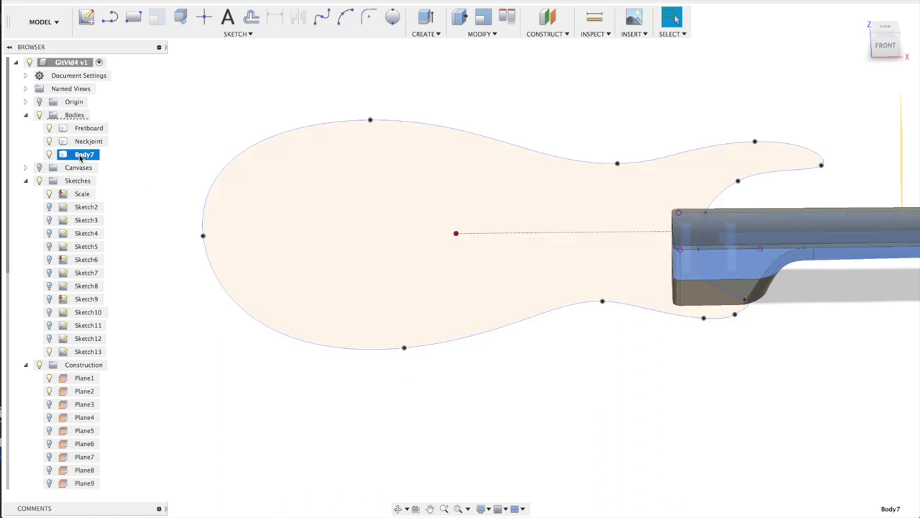
double_click(81, 156)
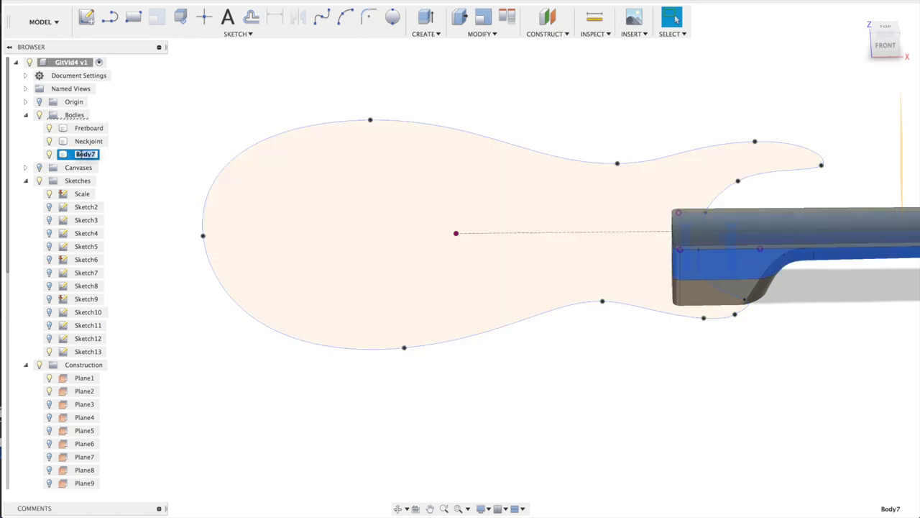
click(300, 215)
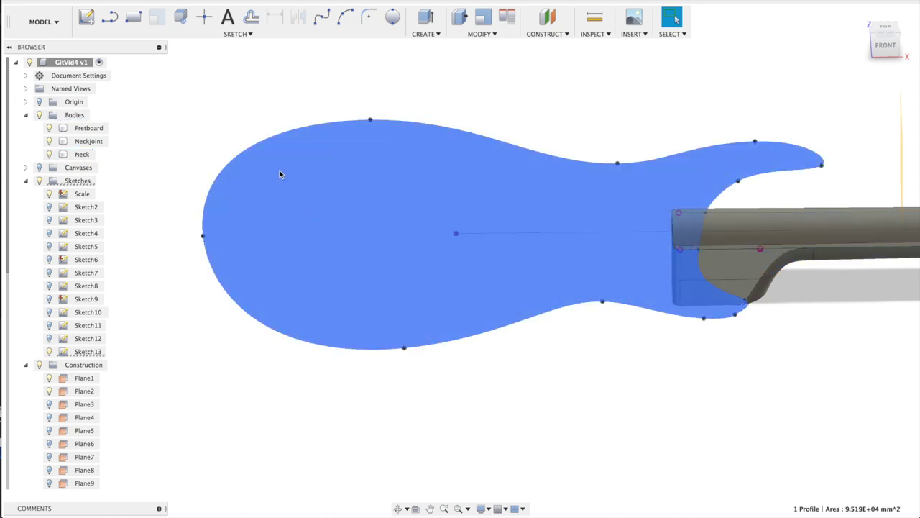
Hide the Fretboard and Neck bodies, keeping Neckjoint shown
click(49, 128)
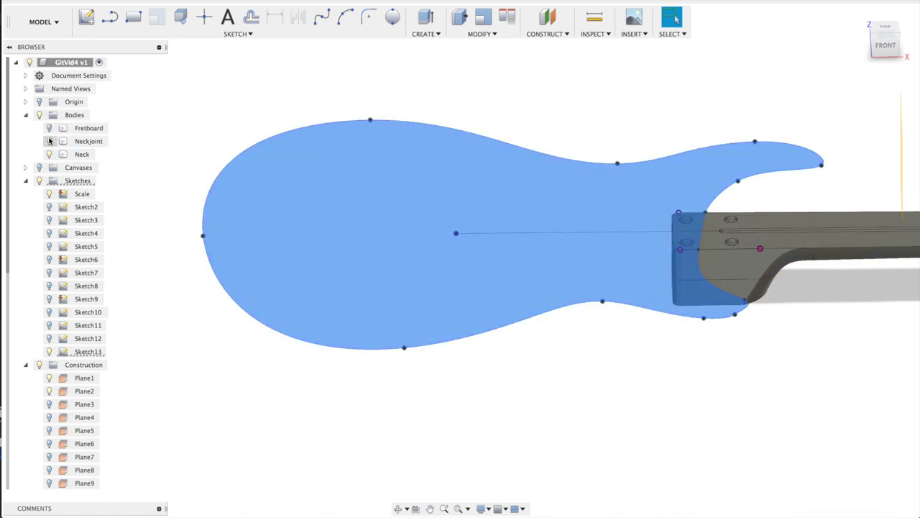
click(49, 155)
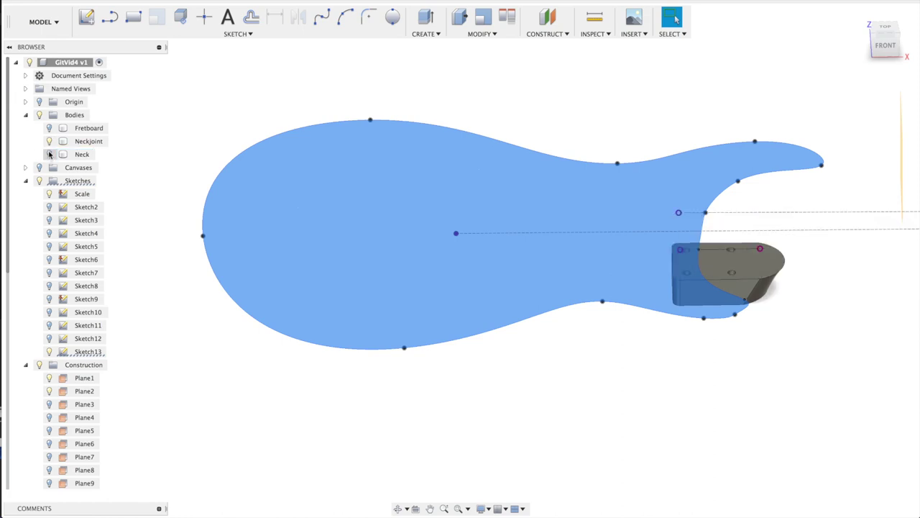
click(49, 141)
Extrude the guitar outline profile by -3-43 mm as a new body
click(244, 172)
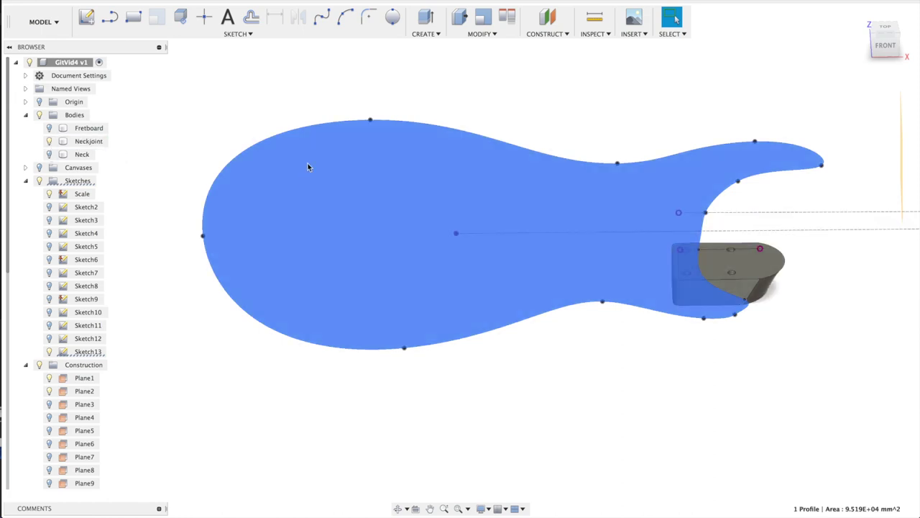
text(e)
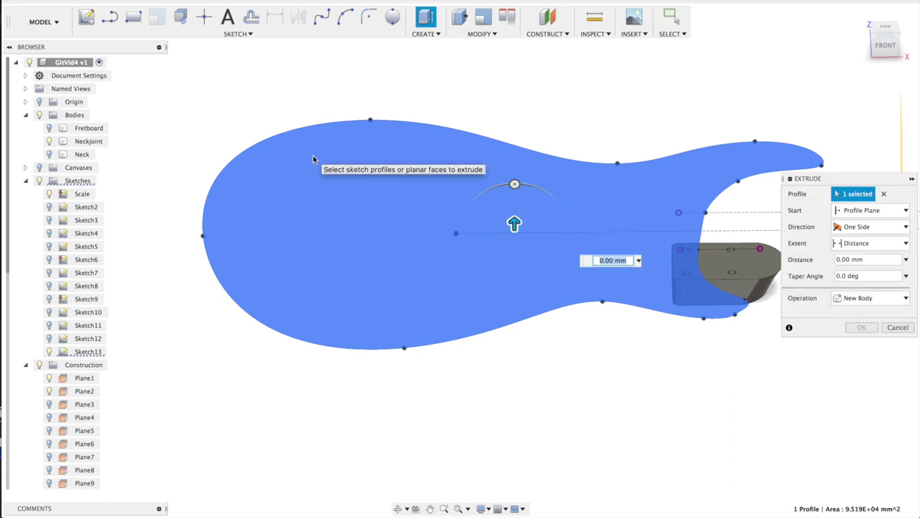
text(-3-43)
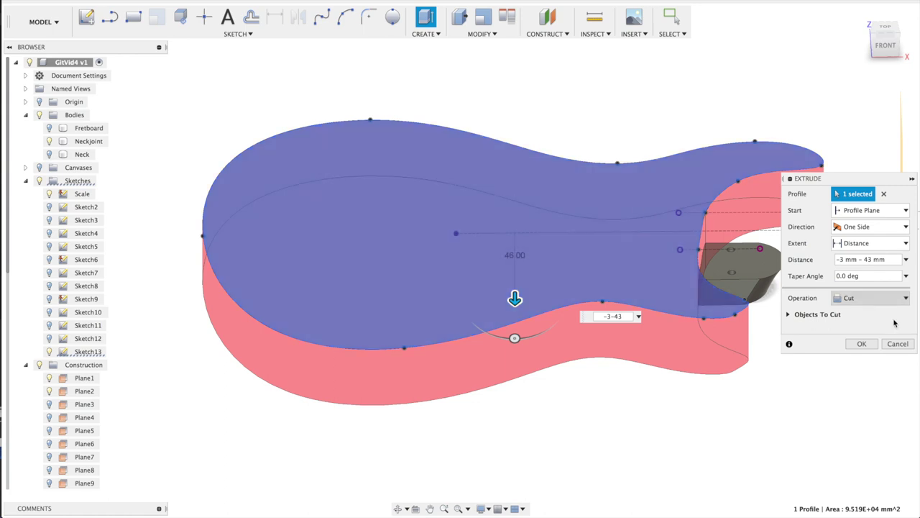
click(878, 298)
click(857, 347)
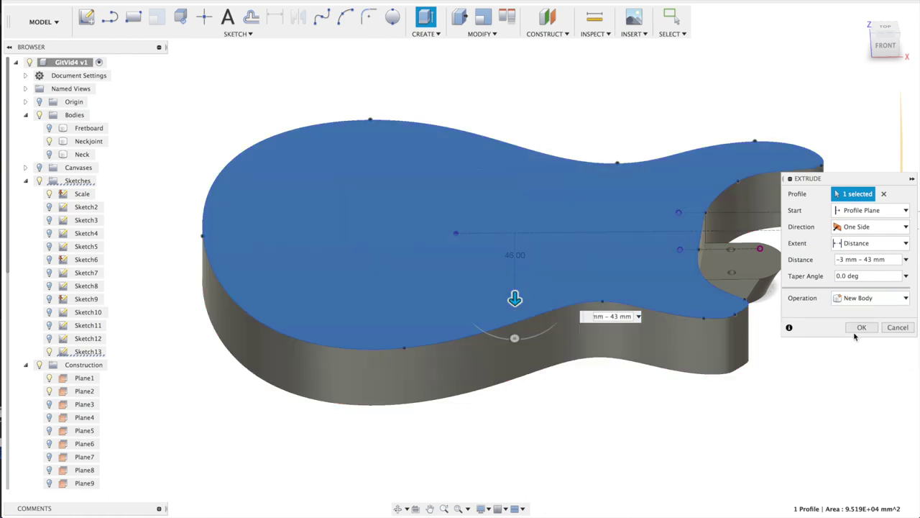
click(861, 327)
Extrude the same outline profile by -3 mm as a cut into the top of the guitar body
click(363, 229)
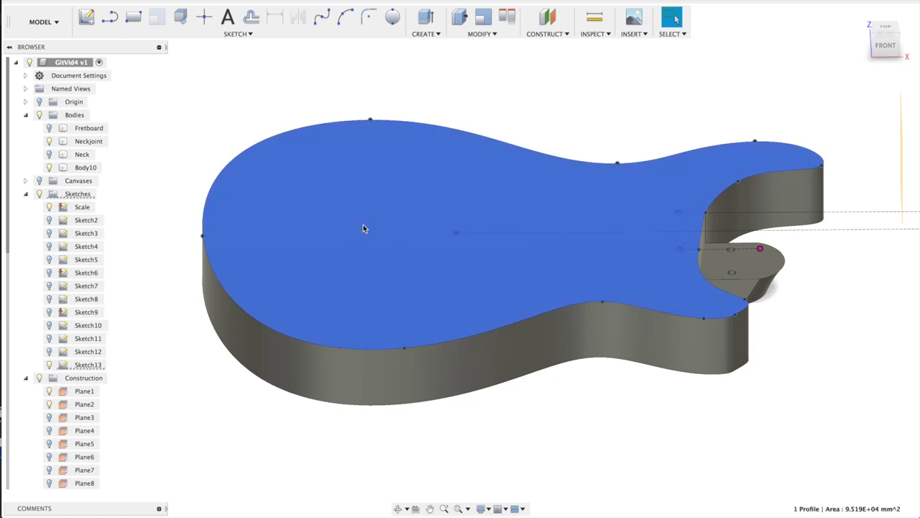
key(e)
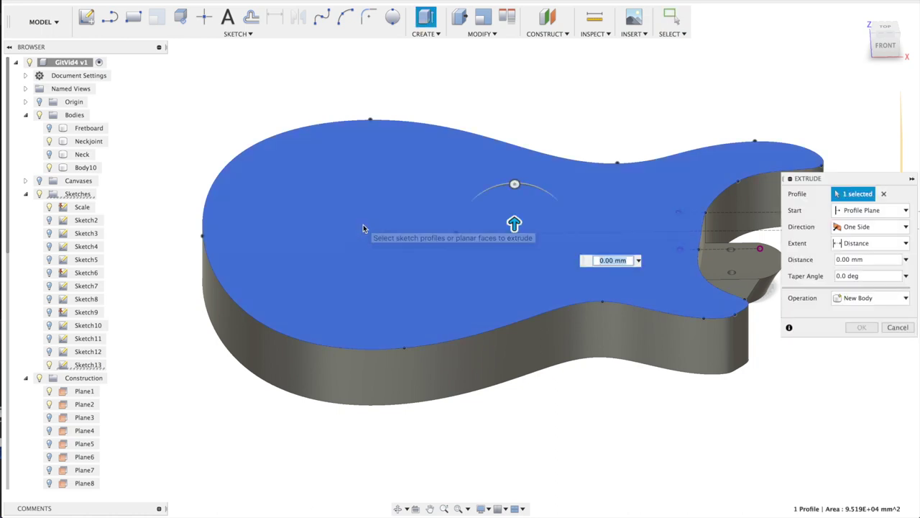
key(Escape)
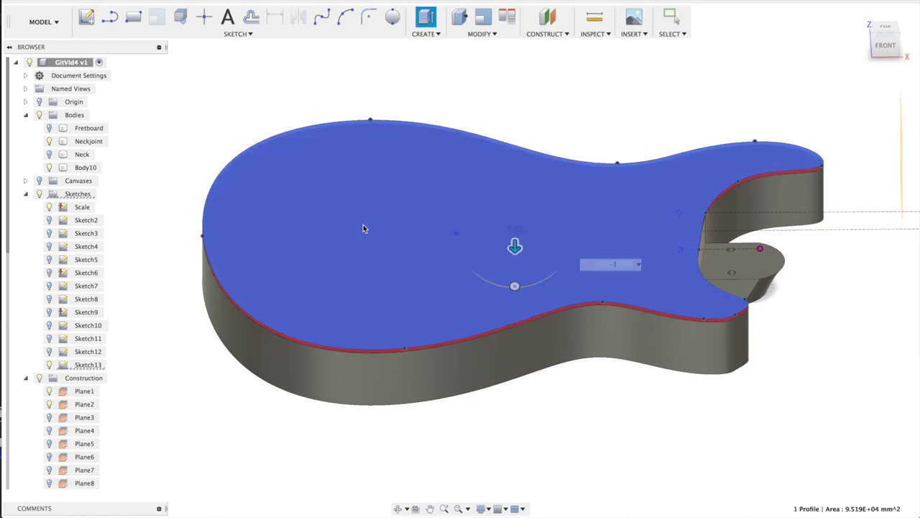
key(Escape)
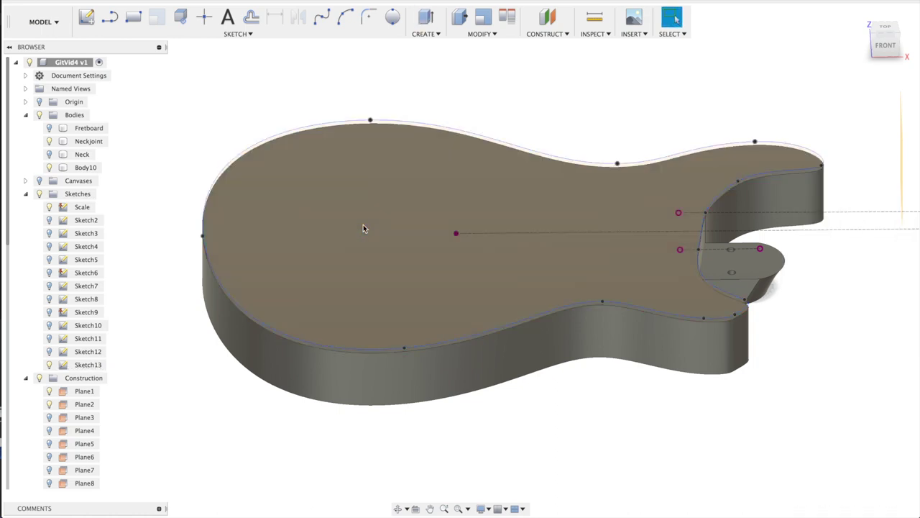
Show the Neck and Fretboard bodies again and hide all sketches to check how the neck sits on the guitar body
click(50, 154)
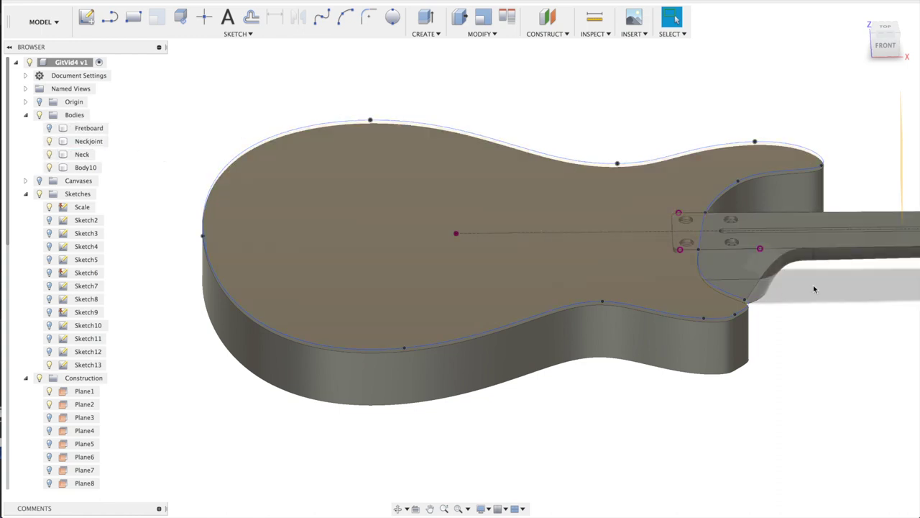
click(39, 193)
click(85, 167)
click(696, 254)
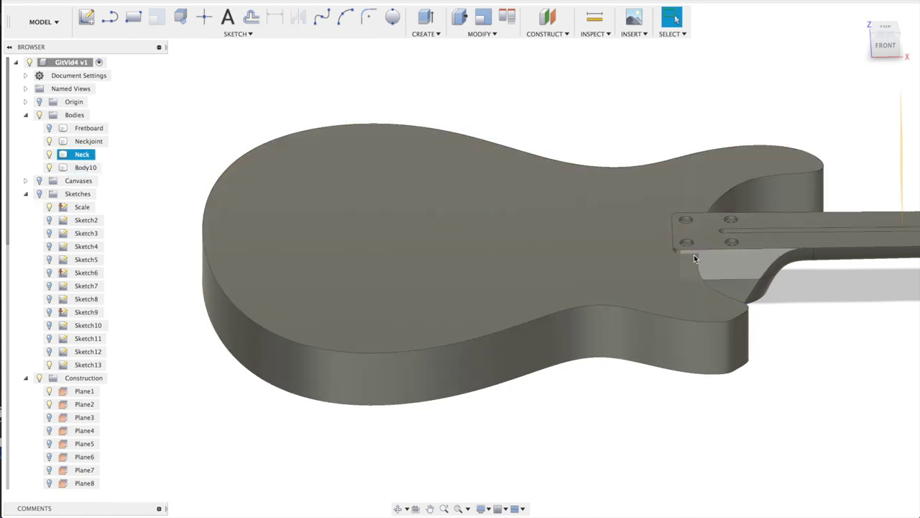
click(676, 249)
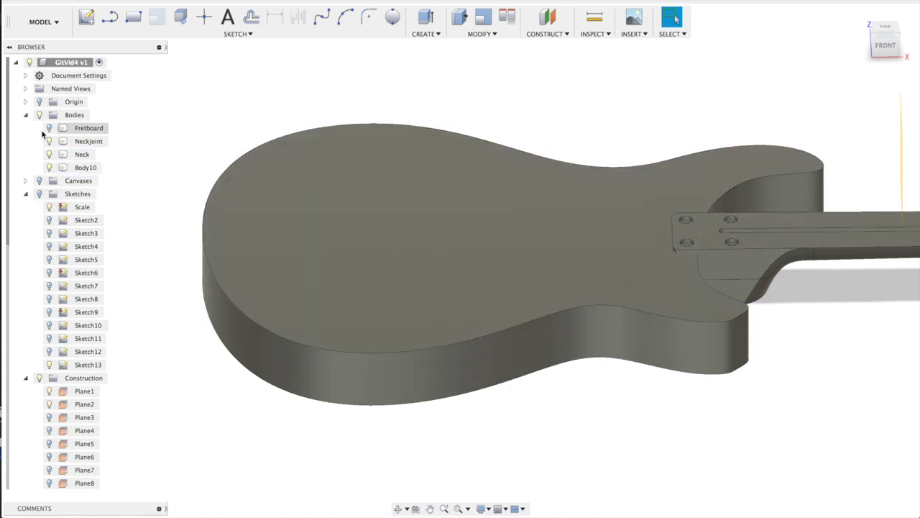
click(49, 128)
mouse_move(134, 144)
shift+middle_down()
mouse_move(174, 129)
mouse_move(135, 159)
shift+middle_up()
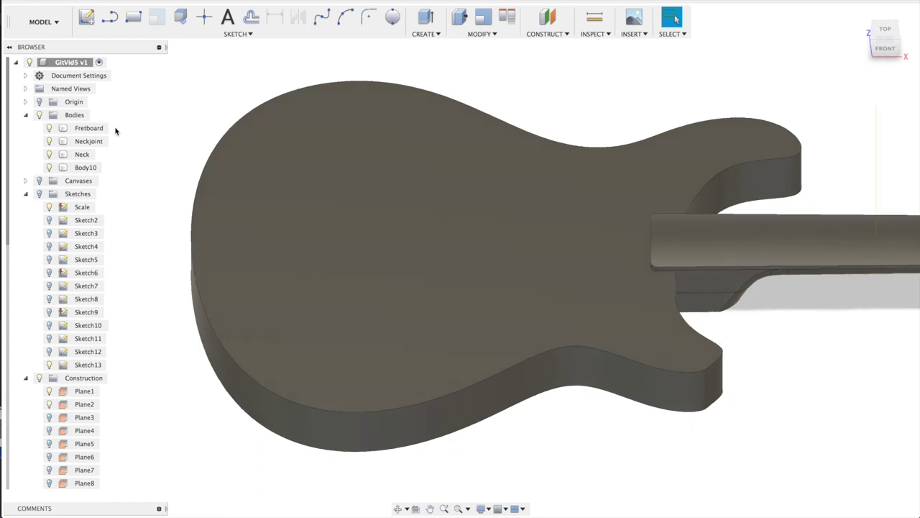
Hide the Fretboard and Neck bodies and select the Neckjoint body
click(49, 128)
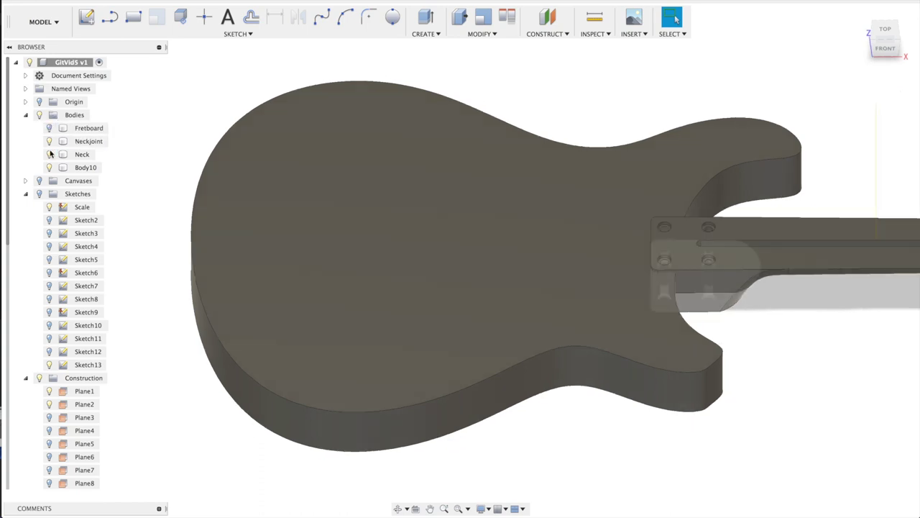
click(49, 142)
click(49, 154)
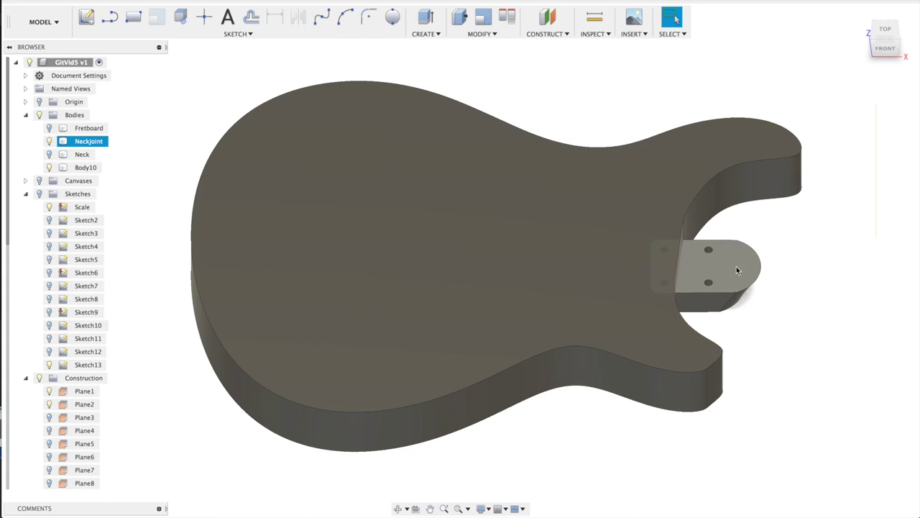
click(93, 142)
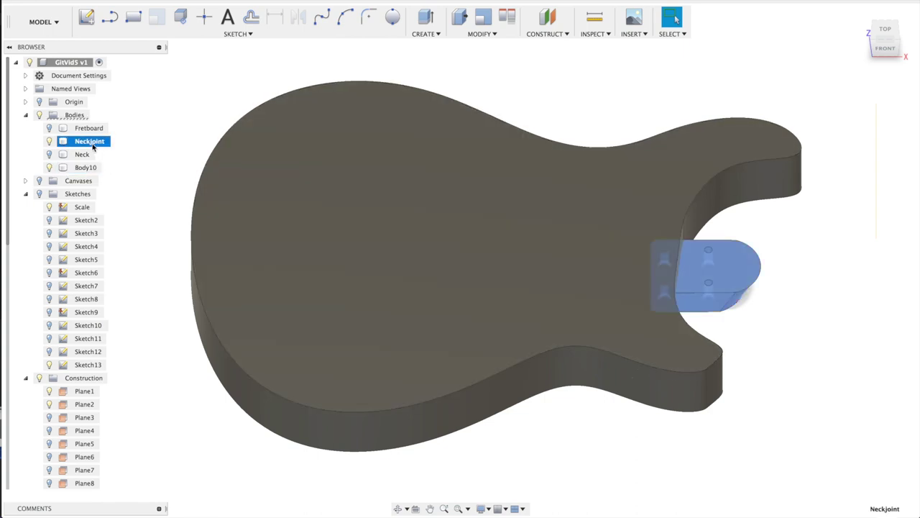
Duplicate the Neckjoint body in place and extrude the copy's top face symmetrically 120 mm as a cut through the guitar body
key(super+v)
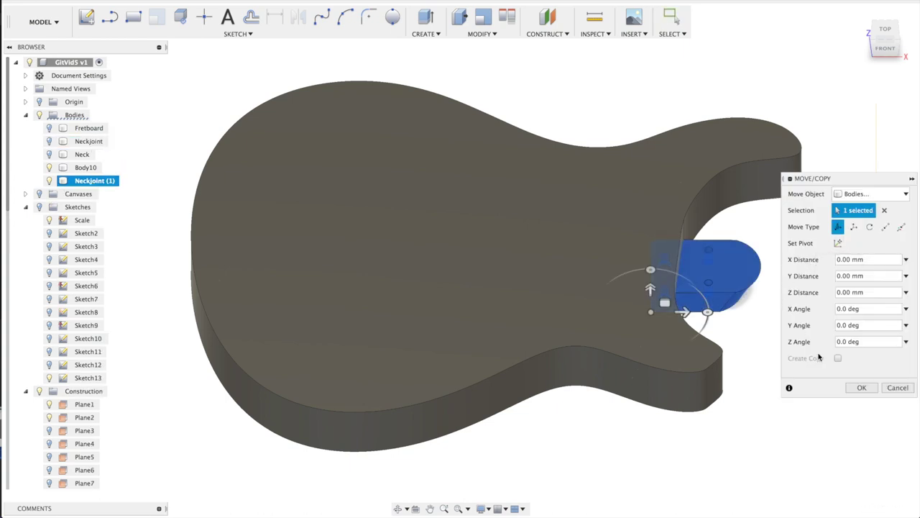
click(863, 388)
click(709, 286)
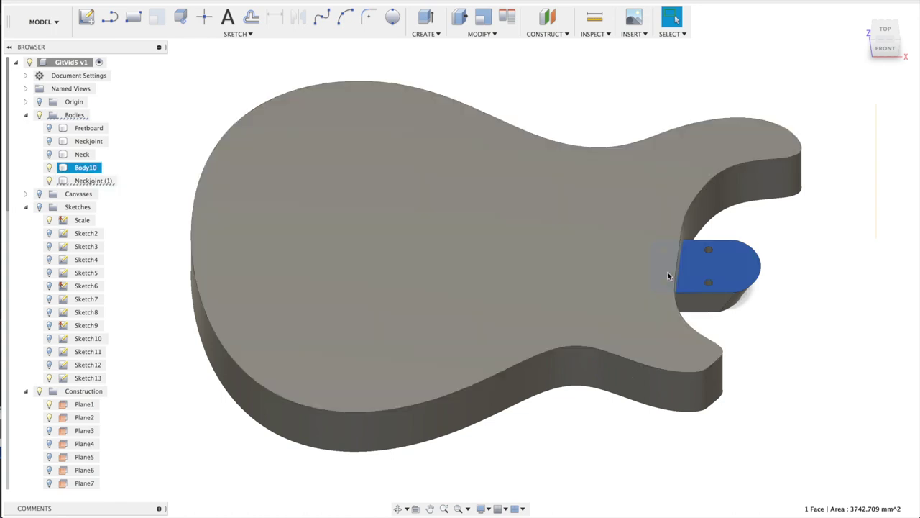
key(e)
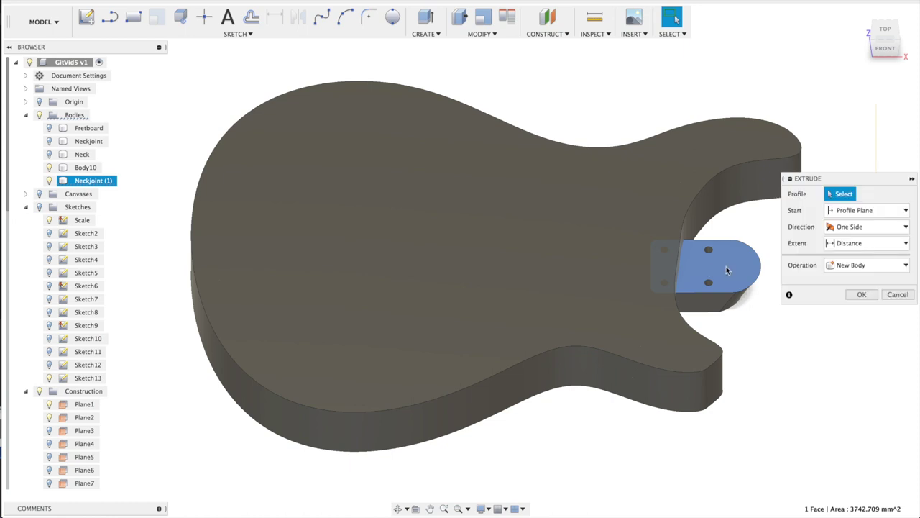
drag(737, 154, 740, 152)
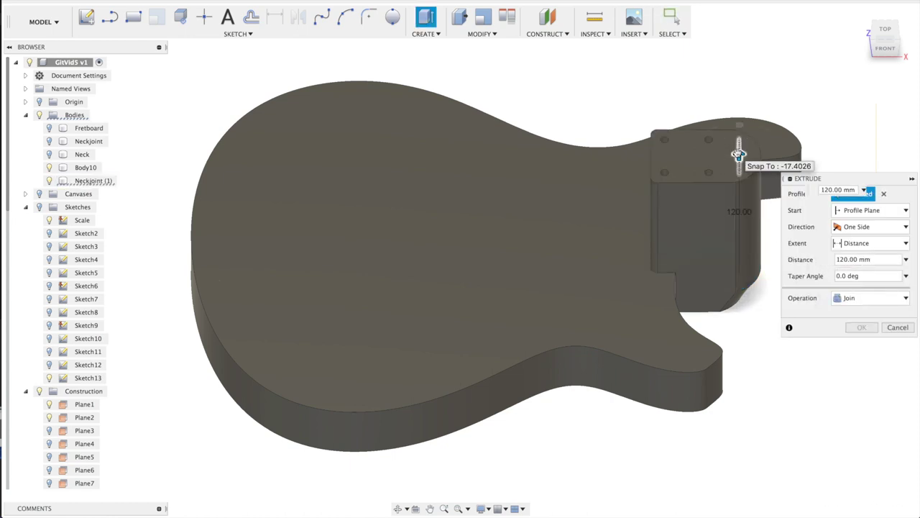
click(870, 298)
click(850, 324)
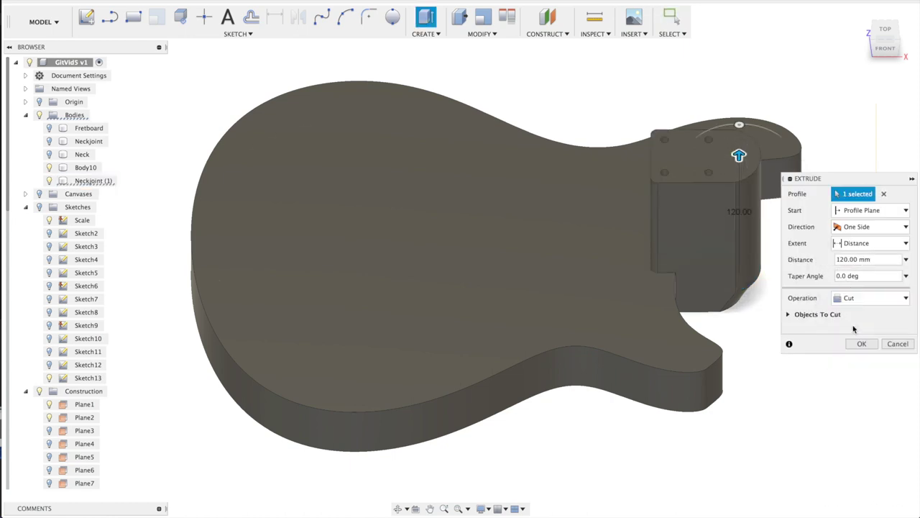
click(858, 226)
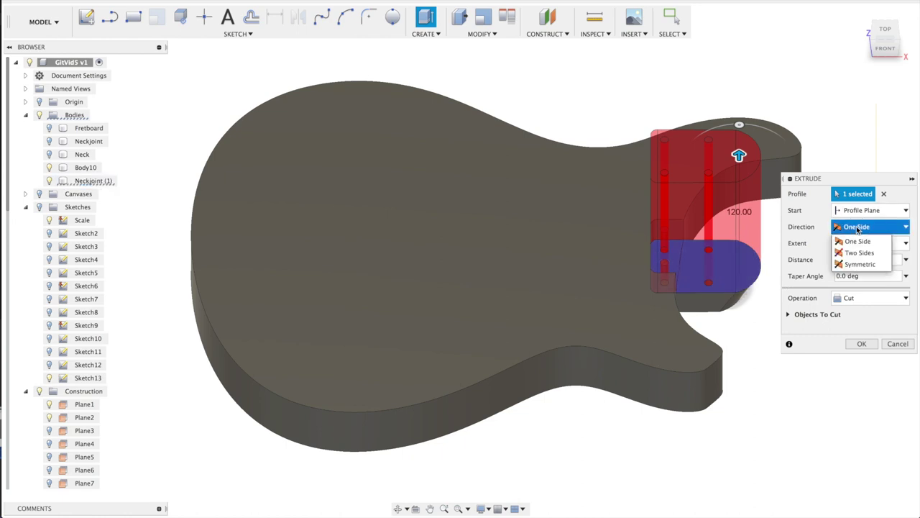
click(859, 264)
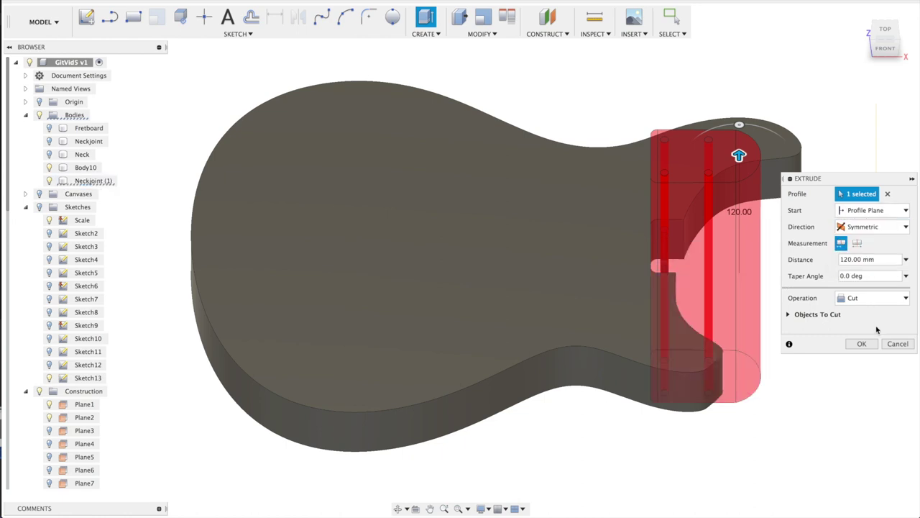
click(863, 345)
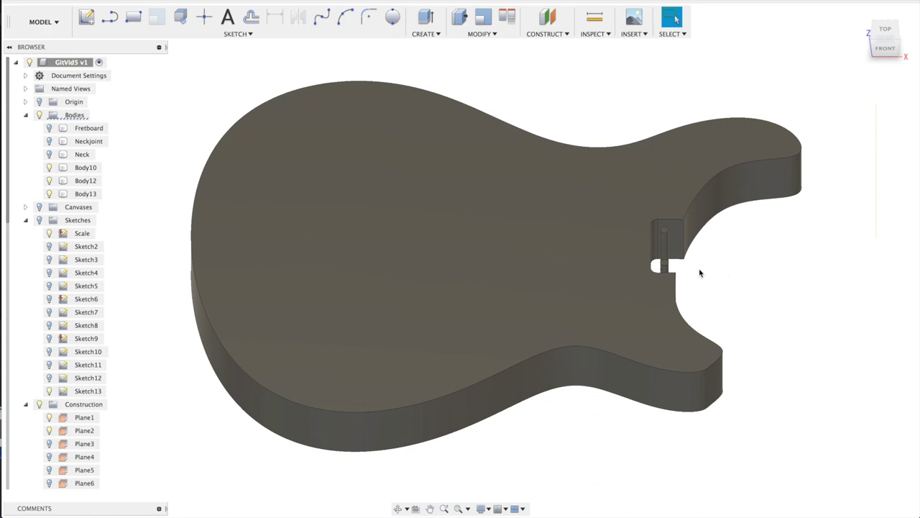
Try to delete the upper leftover screw-hole cylinder inside the neck pocket
shift+middle_drag(808, 254, 806, 276)
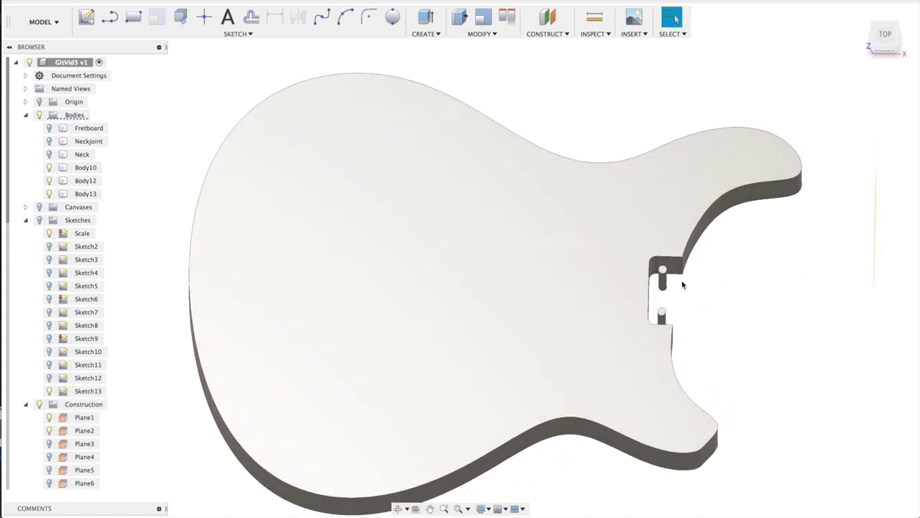
click(667, 282)
key(Delete)
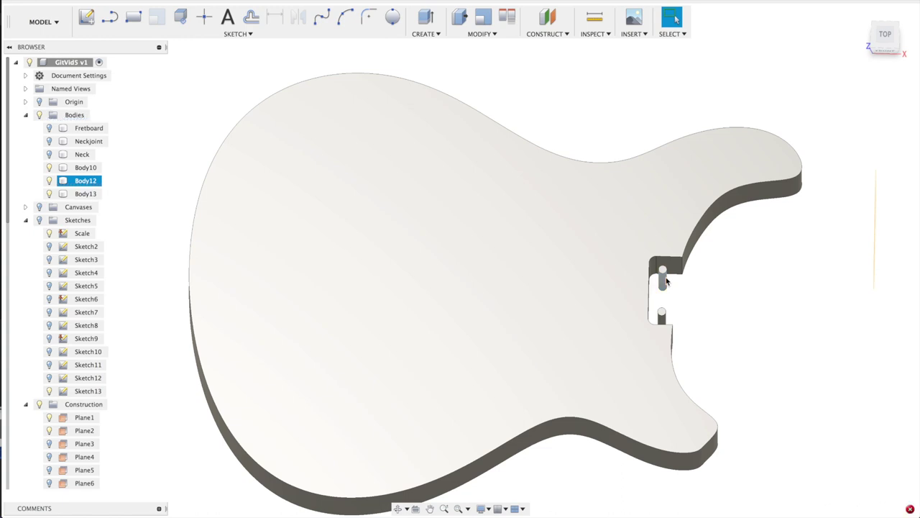
scroll(737, 296, up, 3)
mouse_move(697, 381)
shift+middle_down()
mouse_move(684, 399)
mouse_move(668, 394)
shift+middle_up()
click(594, 265)
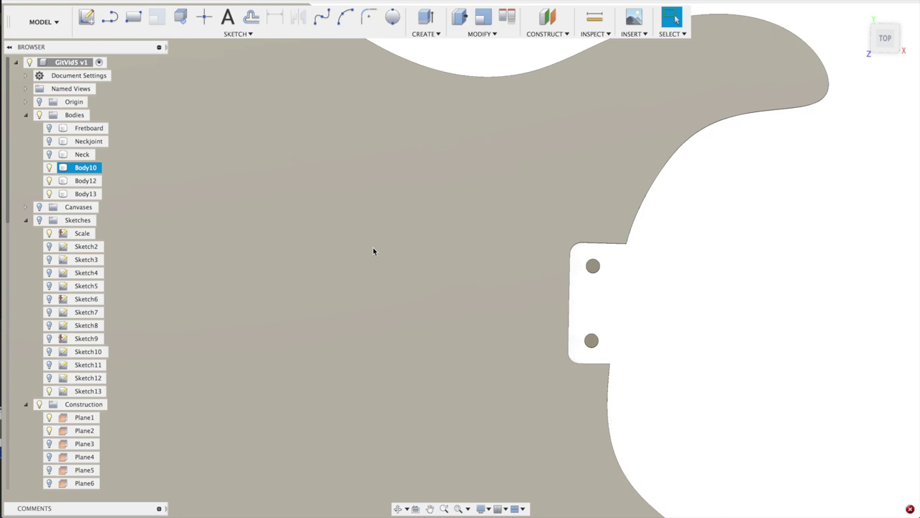
Isolate the two leftover screw-hole cylinders, Body12 and Body13, by toggling body visibility, and delete both from the neck pocket
click(48, 181)
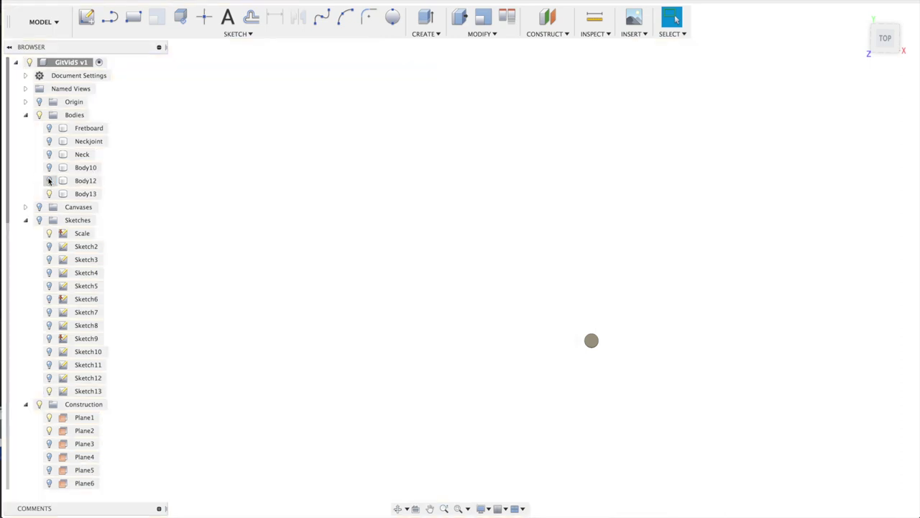
click(49, 194)
click(49, 167)
click(78, 184)
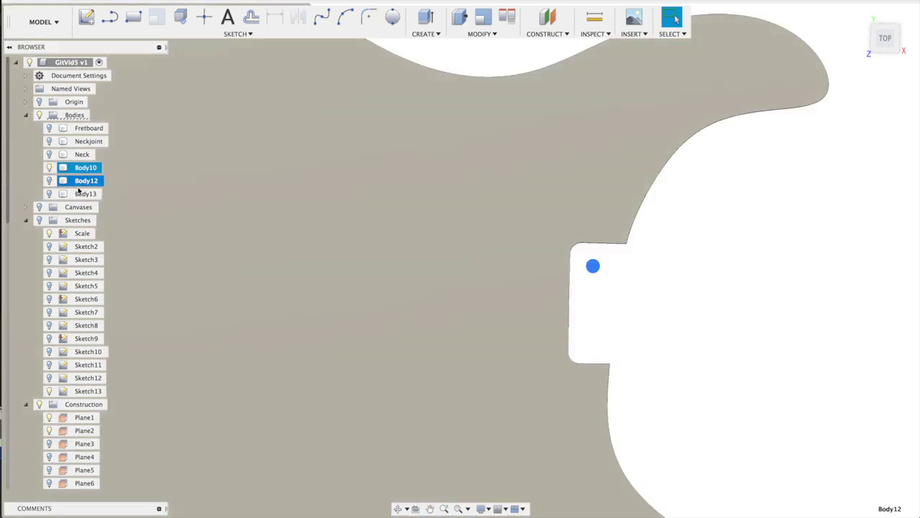
shift+click(81, 193)
key(Delete)
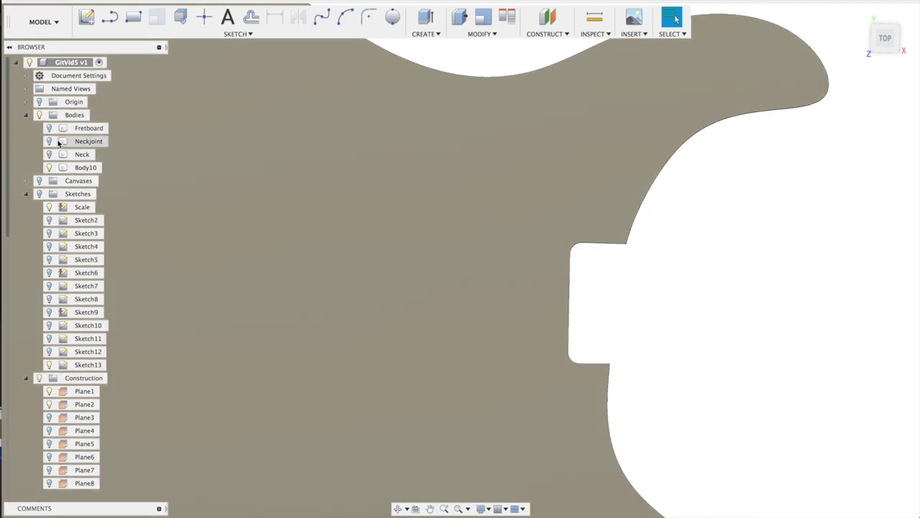
Show the original Neckjoint body and join it to the guitar body (Body10) with Combine
click(48, 141)
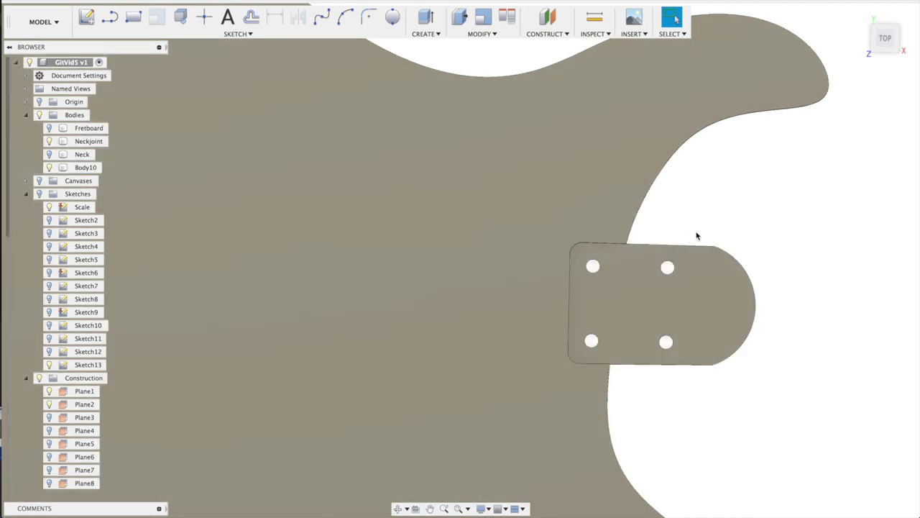
click(482, 33)
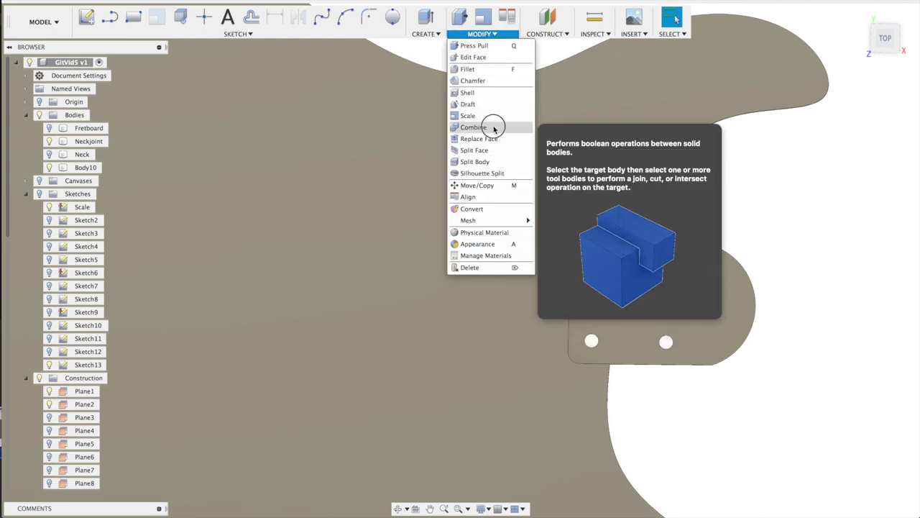
click(495, 123)
click(623, 140)
click(657, 267)
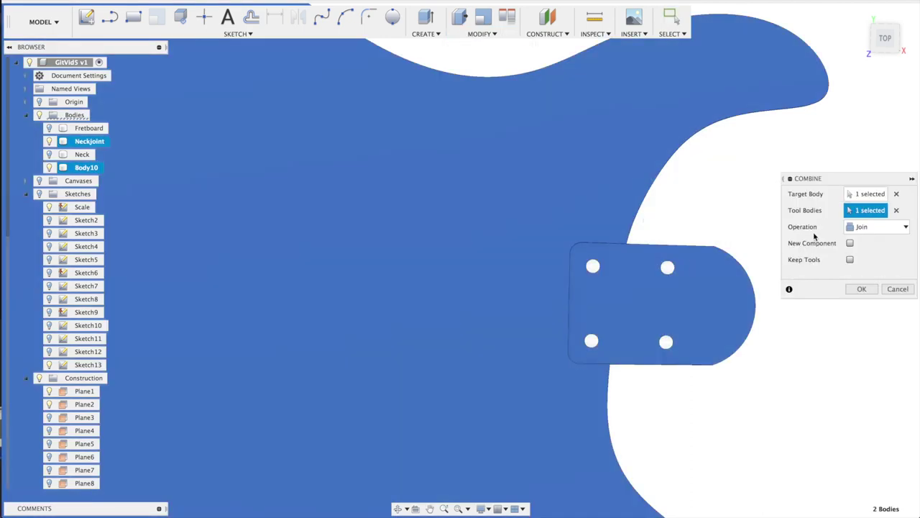
click(856, 290)
Hide the construction planes and switch to the Sculpt workspace
shift+middle_drag(822, 339, 817, 296)
shift+middle_drag(818, 296, 818, 324)
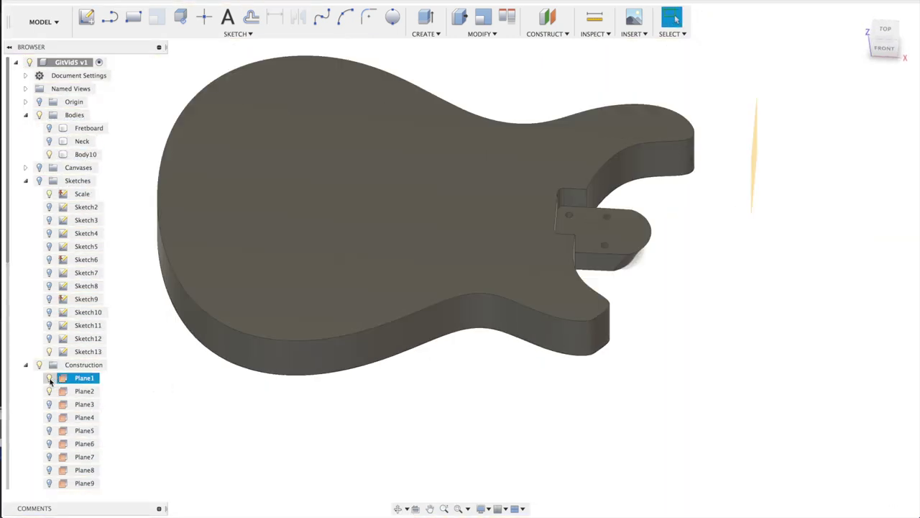
middle_drag(389, 336, 449, 364)
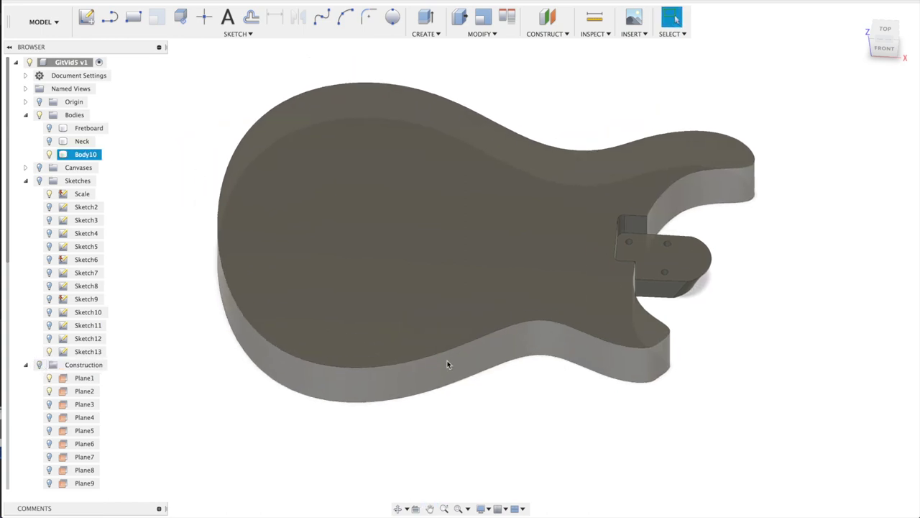
click(41, 22)
click(33, 44)
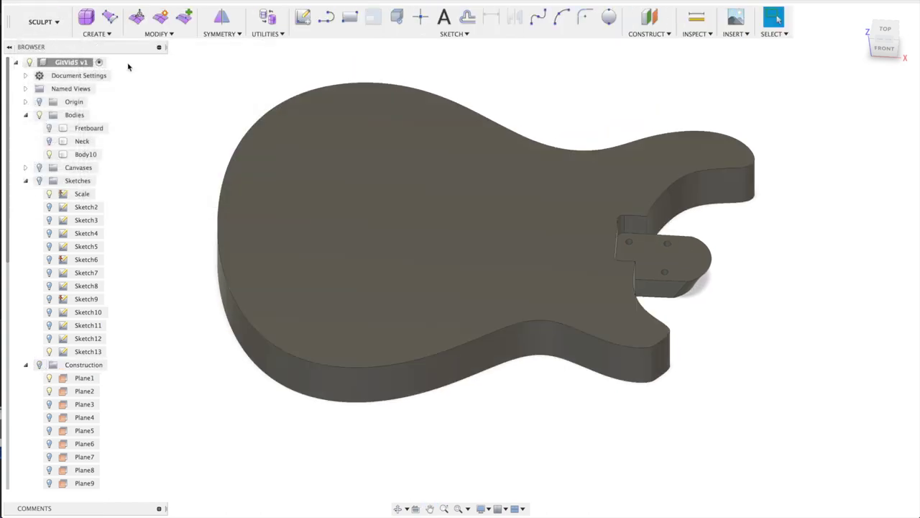
Create a center-type T-spline plane over the guitar body, about 530 by 338 mm, with 1 length face and 2 width faces, as a new body
click(108, 34)
click(93, 57)
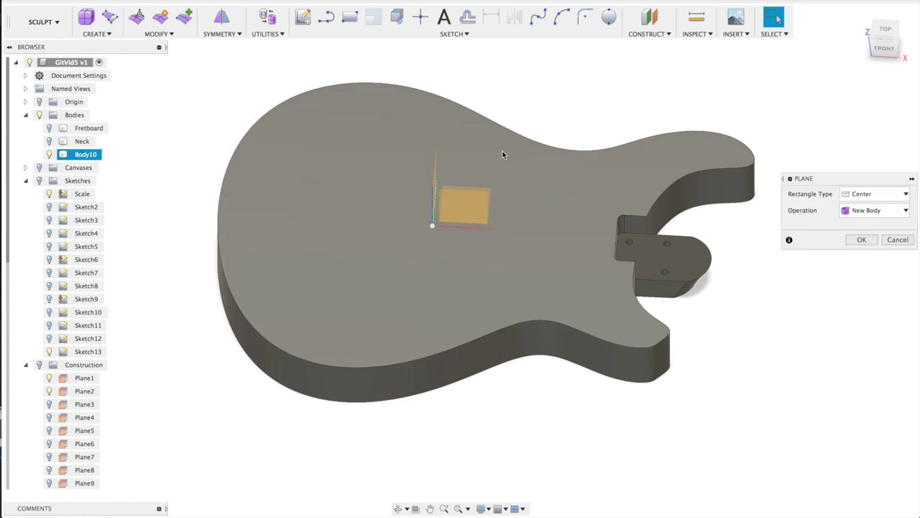
click(481, 220)
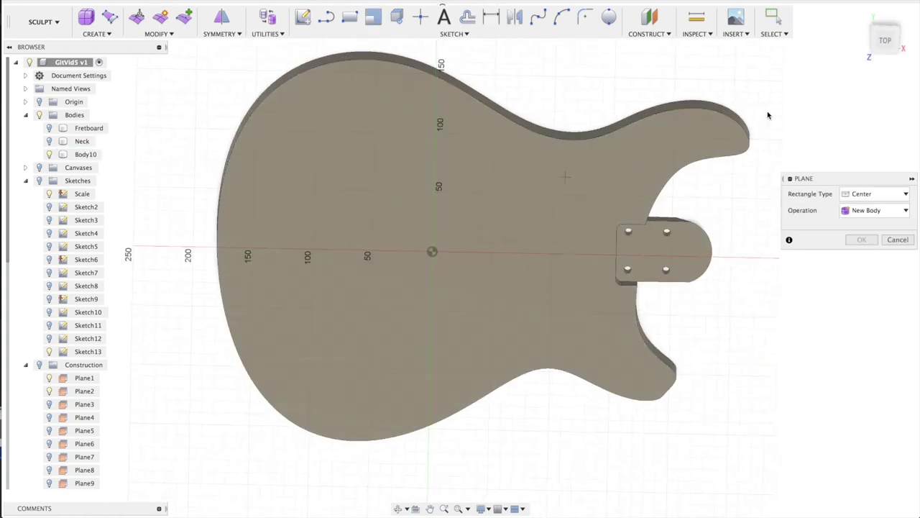
click(886, 44)
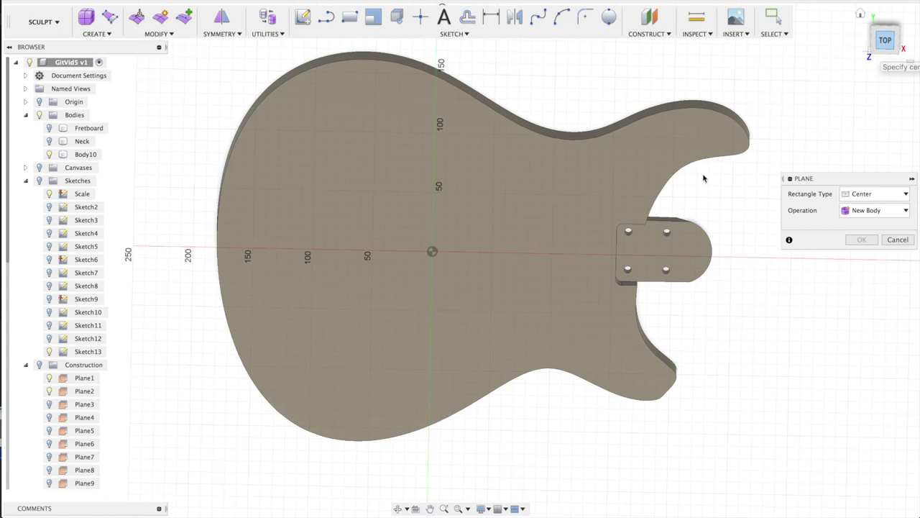
click(465, 248)
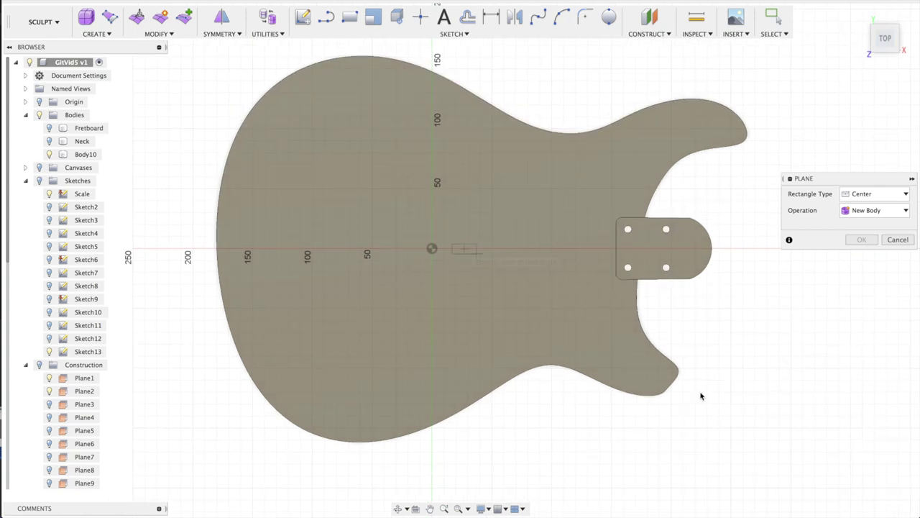
click(782, 453)
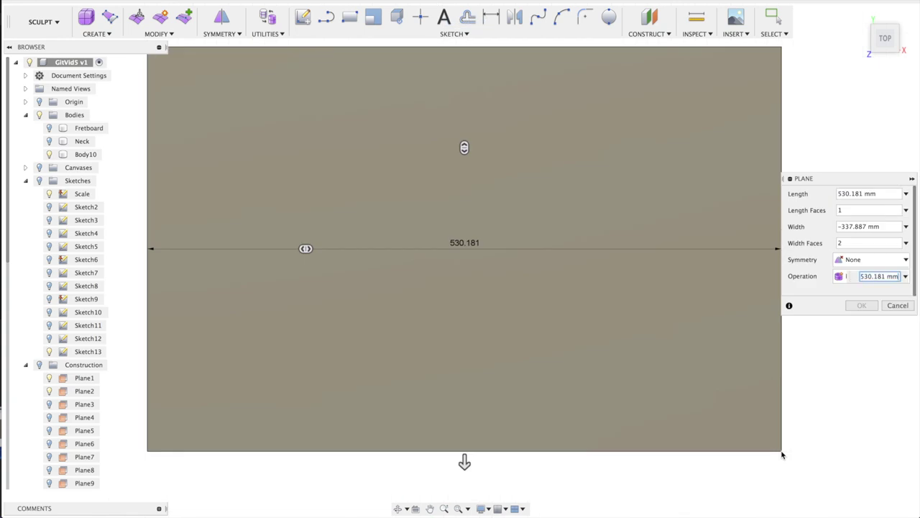
click(862, 305)
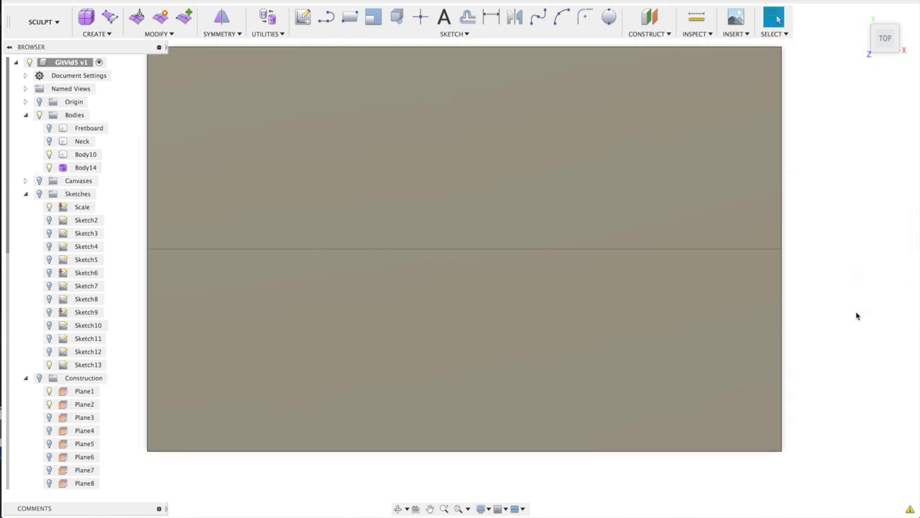
Lower the two long outer edges of the T-spline plane slightly with Edit Form so it arches across the guitar body
shift+middle_drag(832, 304, 809, 244)
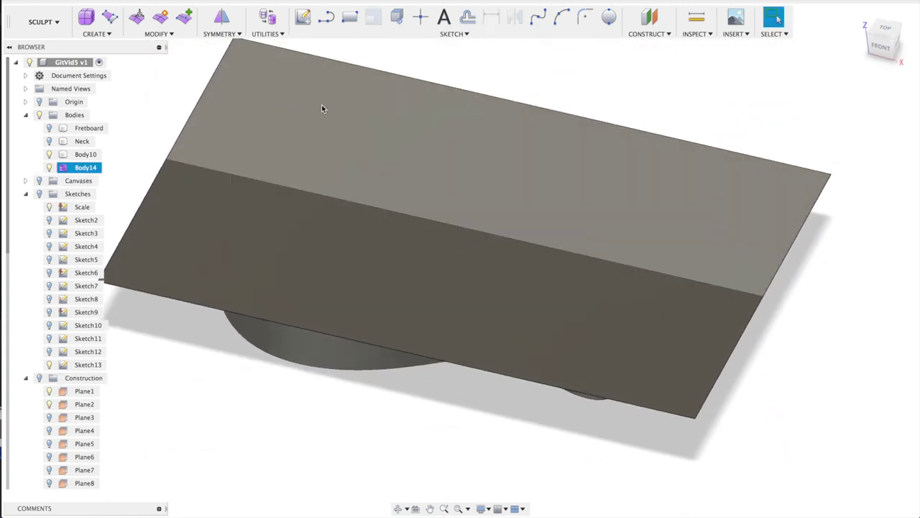
click(136, 16)
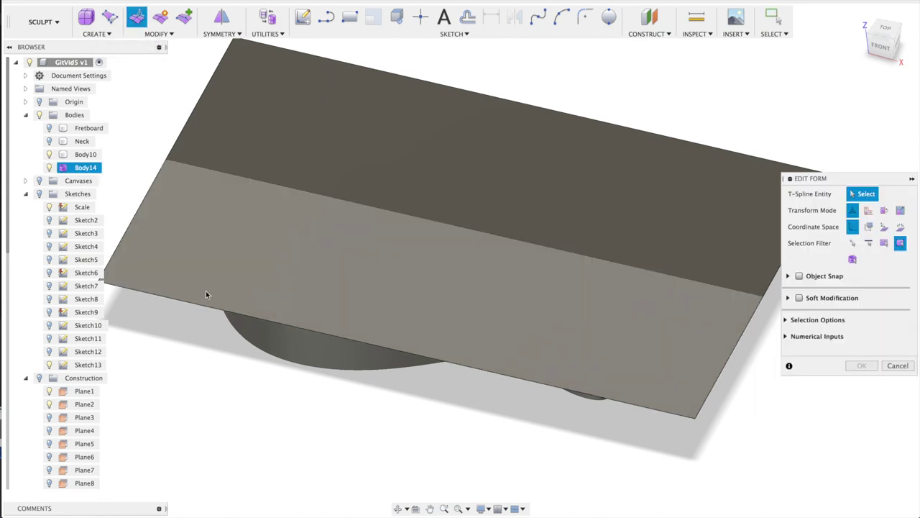
click(170, 296)
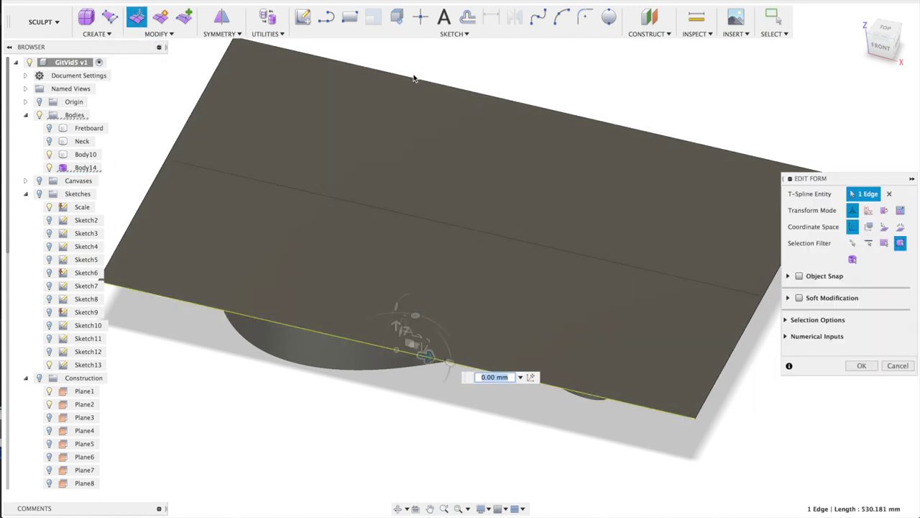
shift+click(288, 52)
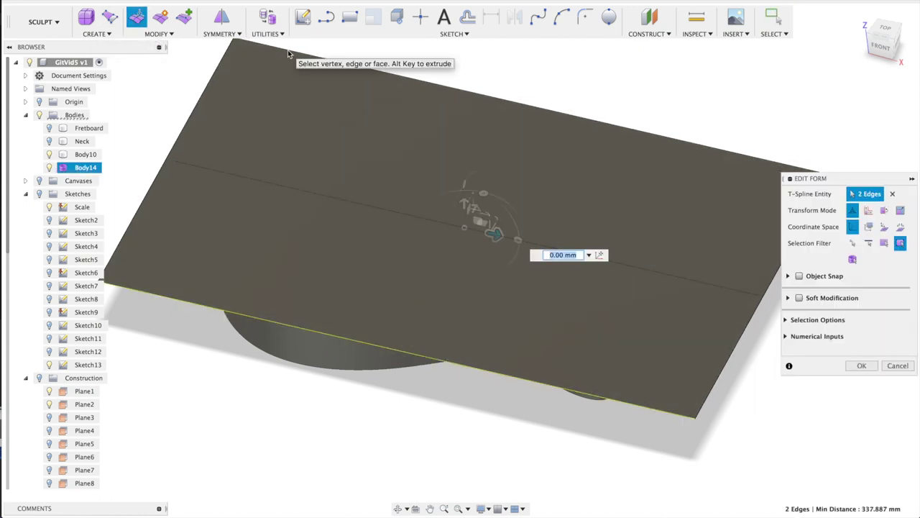
drag(464, 205, 466, 214)
shift+middle_drag(724, 461, 662, 427)
click(861, 366)
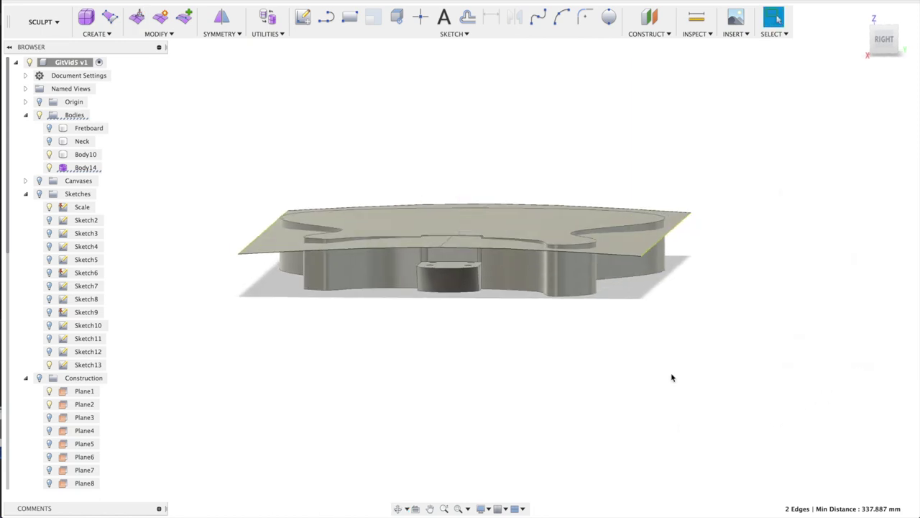
Duplicate the arched T-spline surface (Body14) in place and rotate the copy 180 degrees about the X axis
click(86, 168)
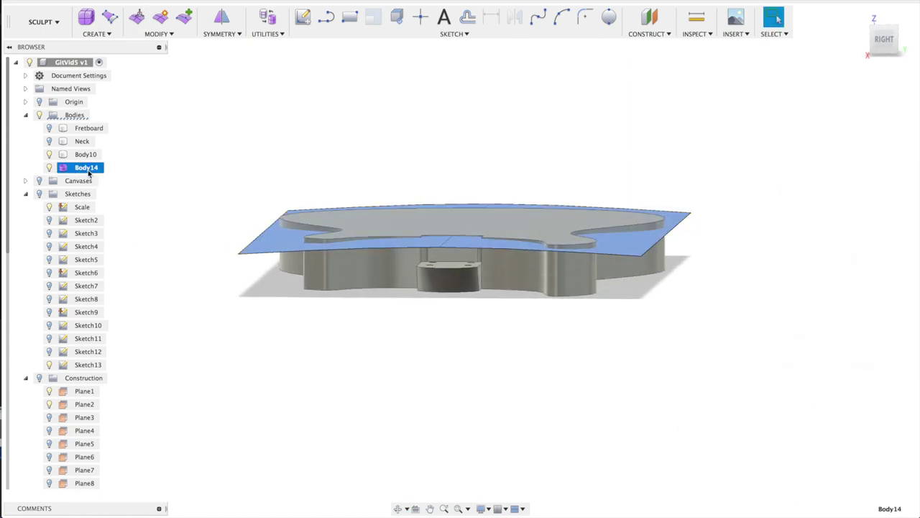
key(ctrl+c)
key(ctrl+v)
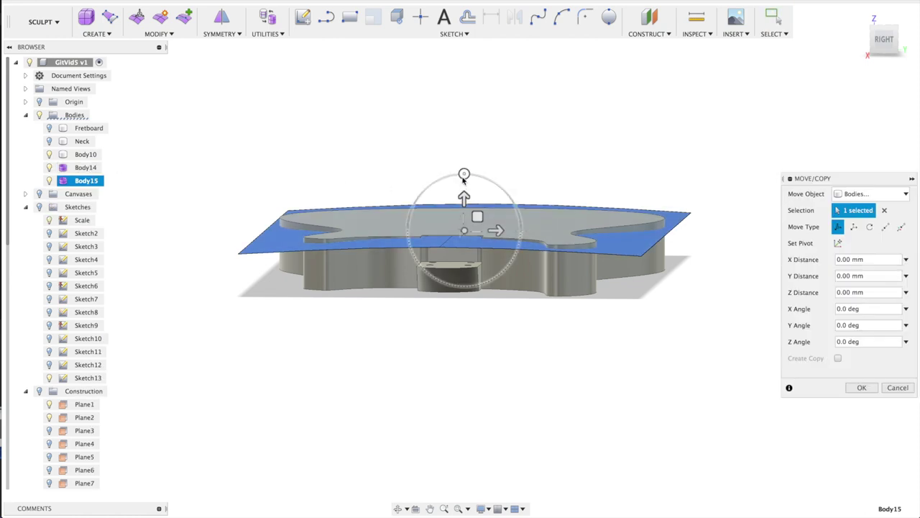
drag(464, 174, 467, 318)
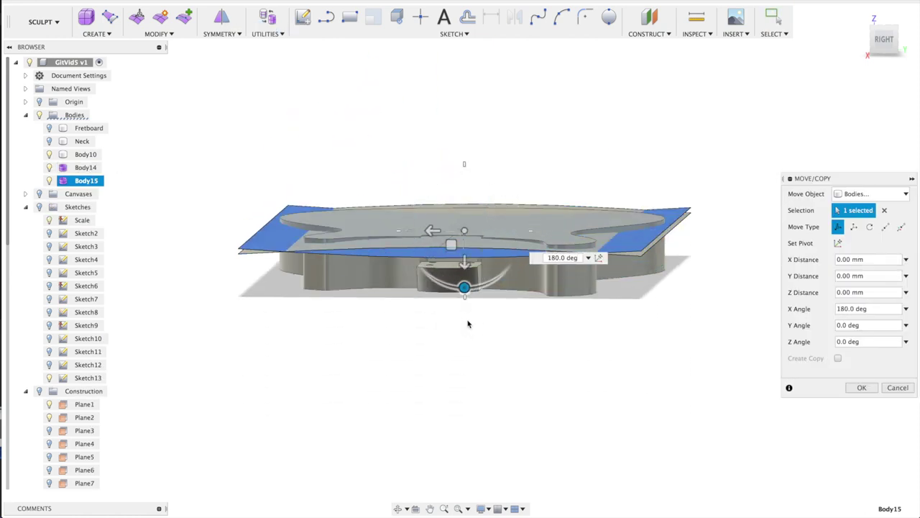
key(Return)
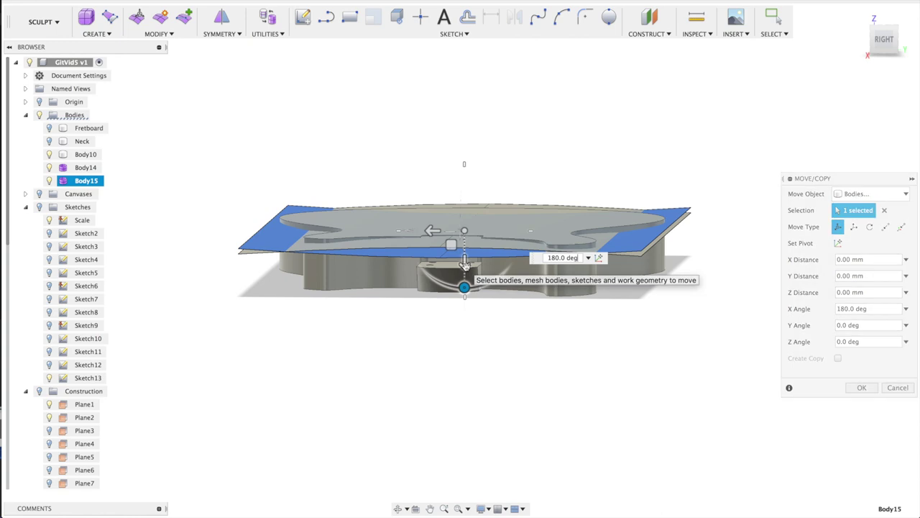
Move the flipped surface copy (Body15) down along Z until its arch meets the underside of the guitar body
click(86, 180)
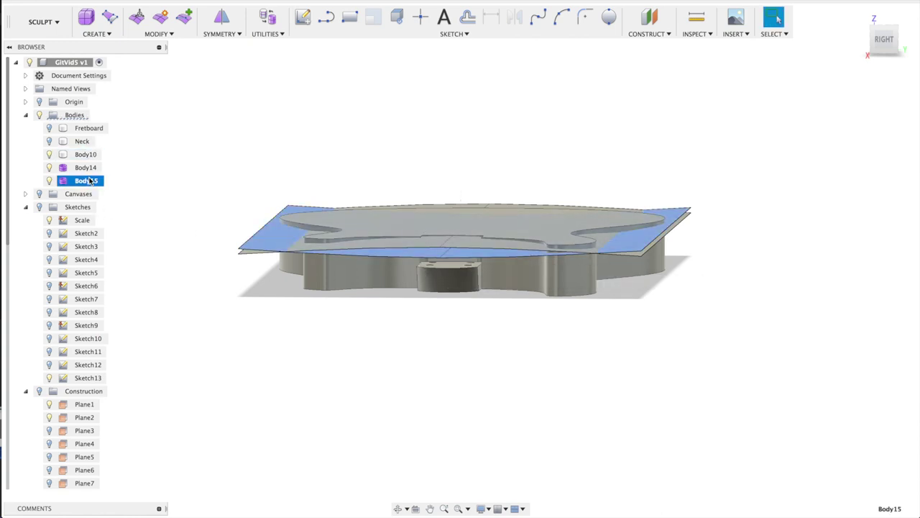
key(m)
drag(464, 195, 464, 241)
shift+middle_drag(593, 344, 447, 334)
scroll(473, 285, up, 5)
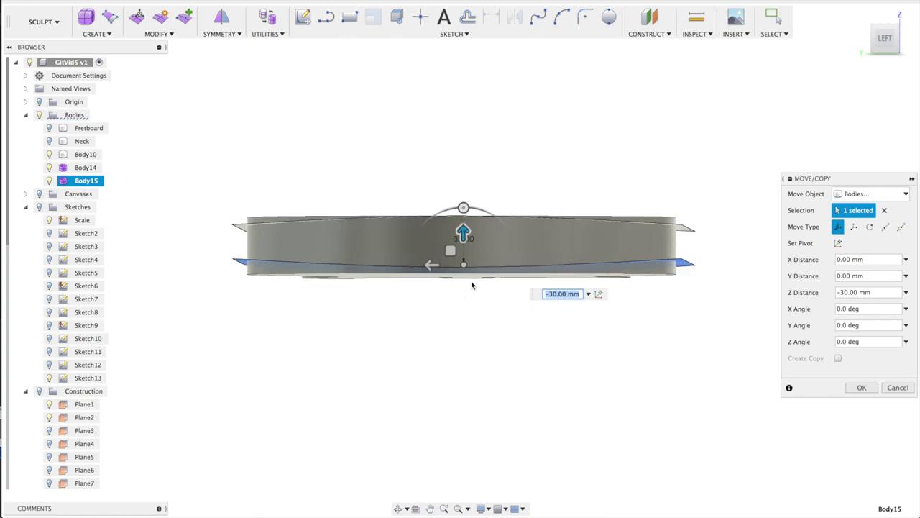
click(885, 39)
click(885, 39)
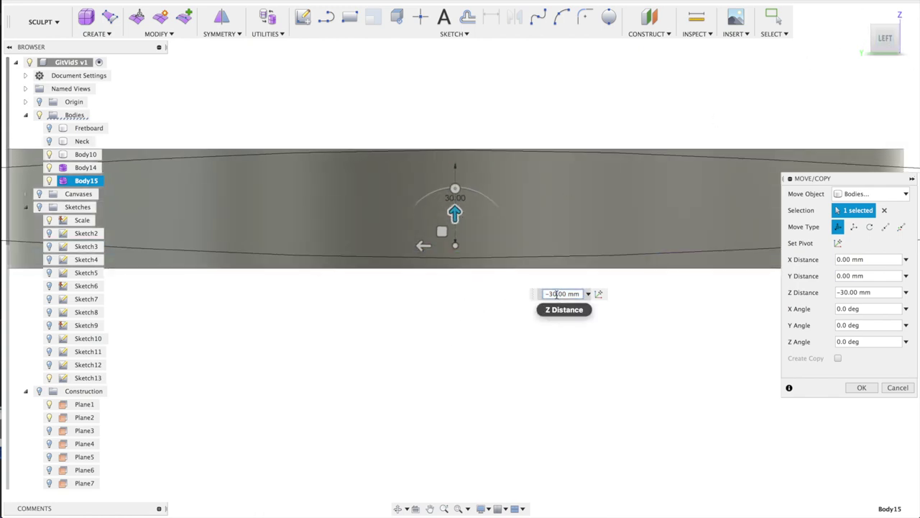
key(Return)
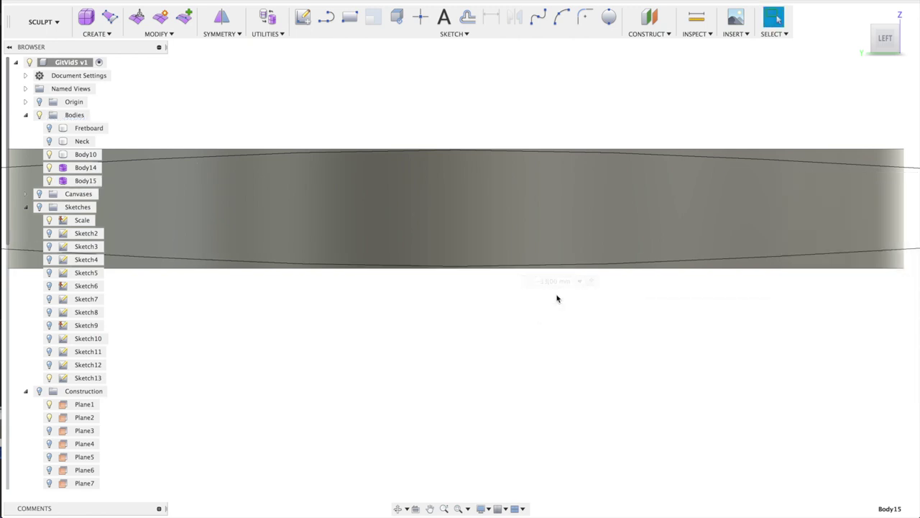
Switch to the Model workspace and split the guitar body (Body10) with the upper arched surface
scroll(552, 291, down, 4)
shift+middle_drag(593, 274, 596, 179)
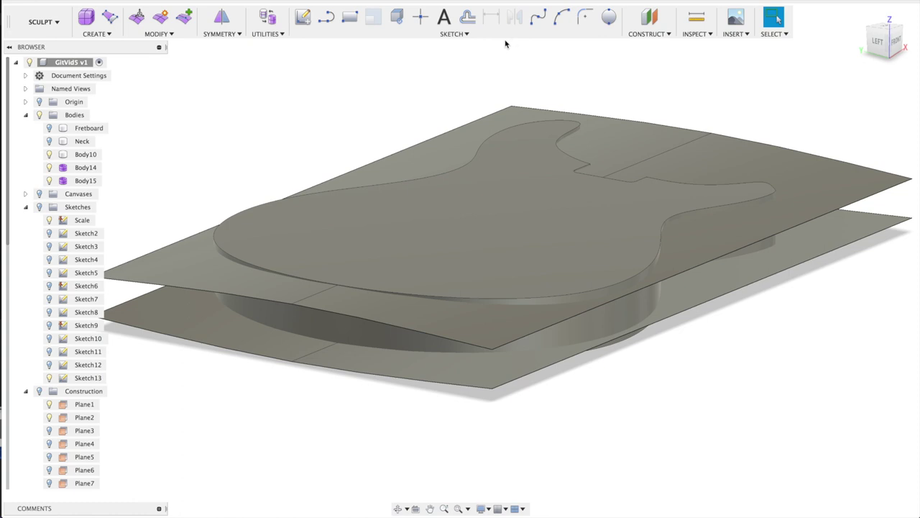
click(43, 21)
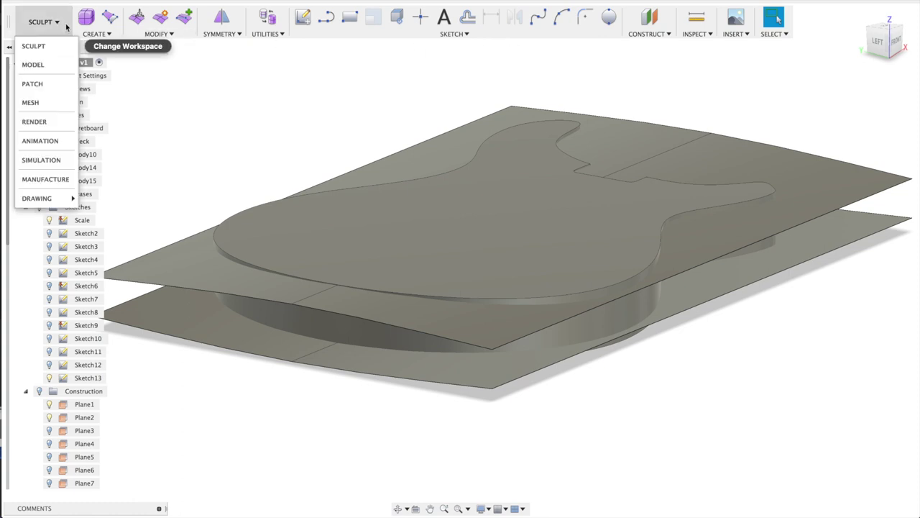
click(33, 63)
click(484, 35)
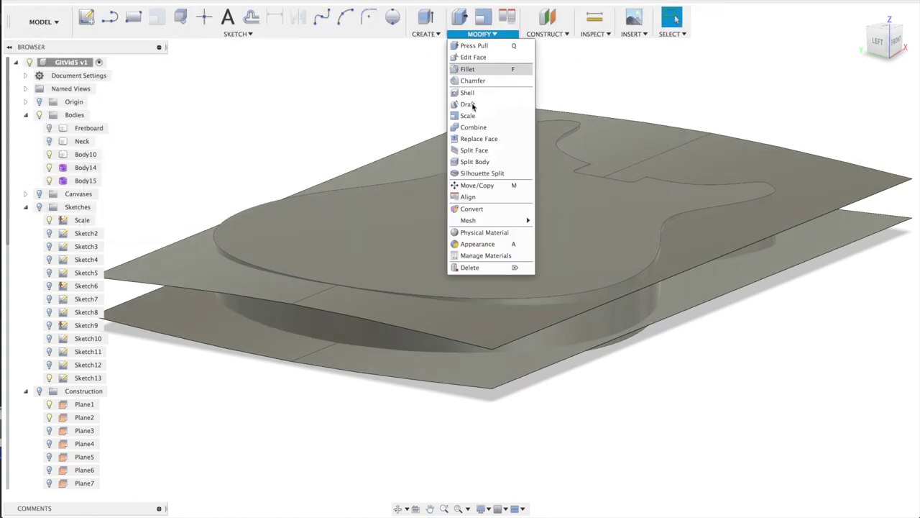
click(477, 162)
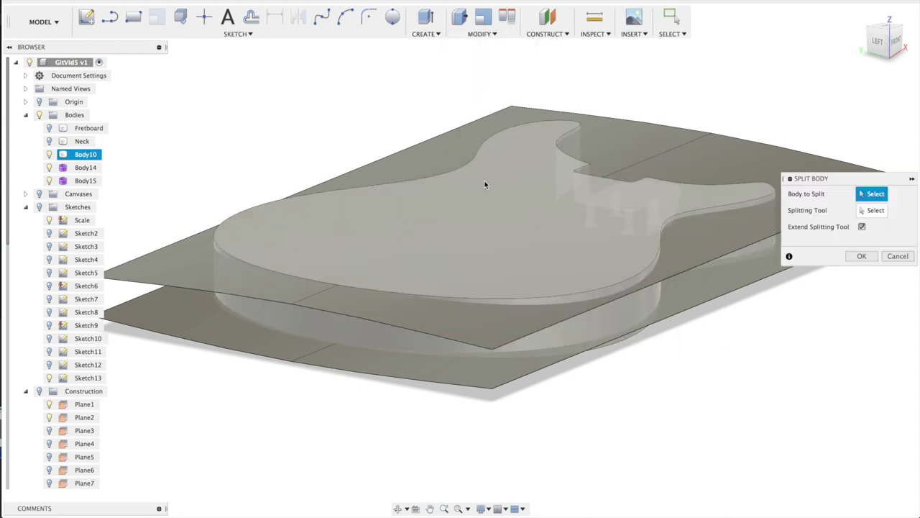
click(485, 184)
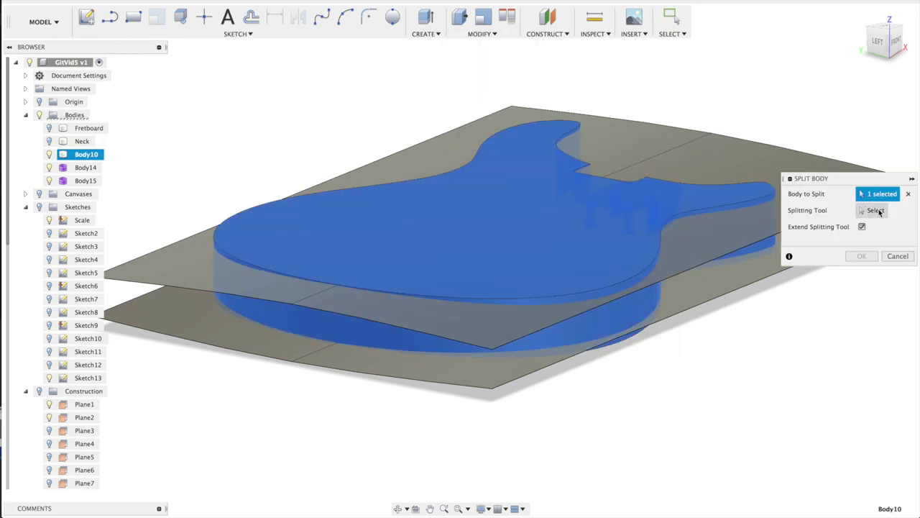
click(878, 209)
click(737, 165)
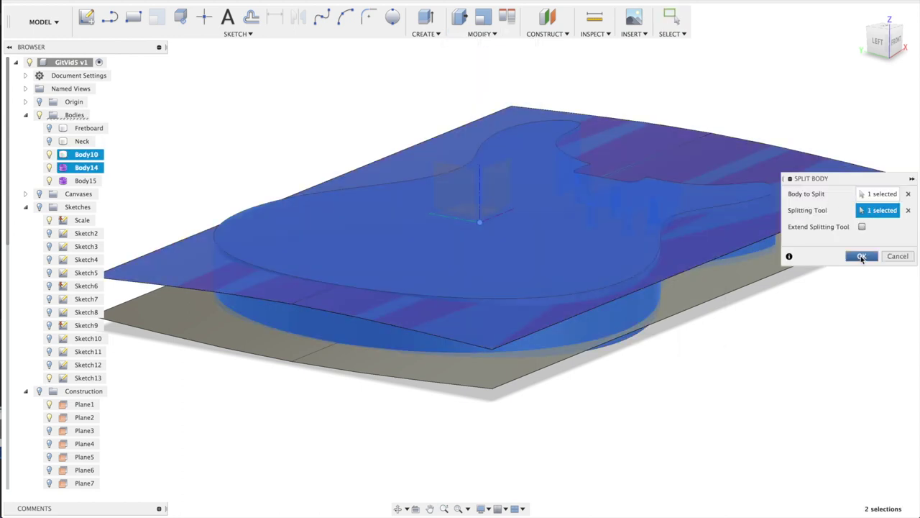
click(862, 256)
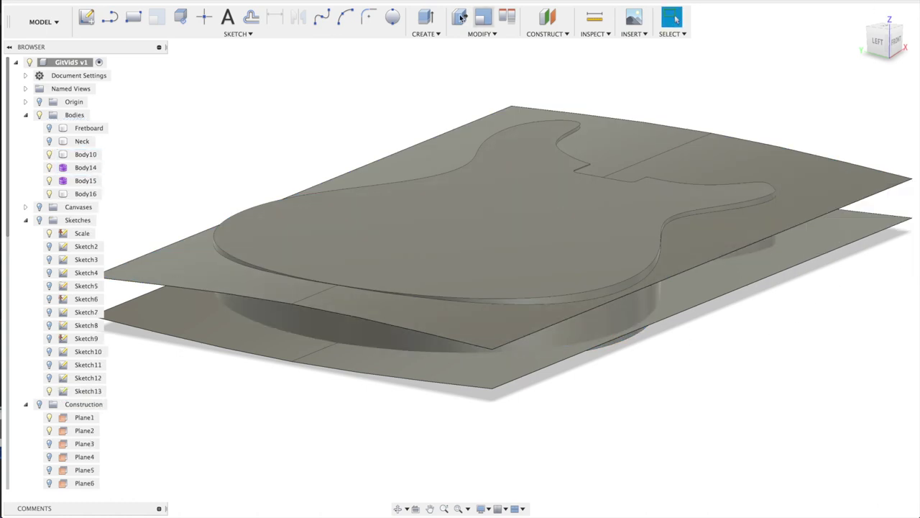
Split the remaining guitar body (Body10) with the lower arched surface using Split Body
click(480, 34)
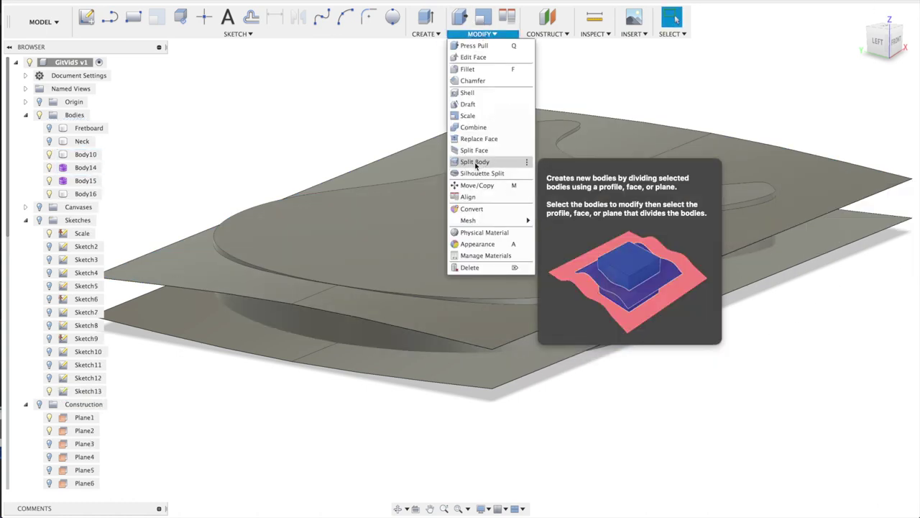
click(475, 162)
click(587, 333)
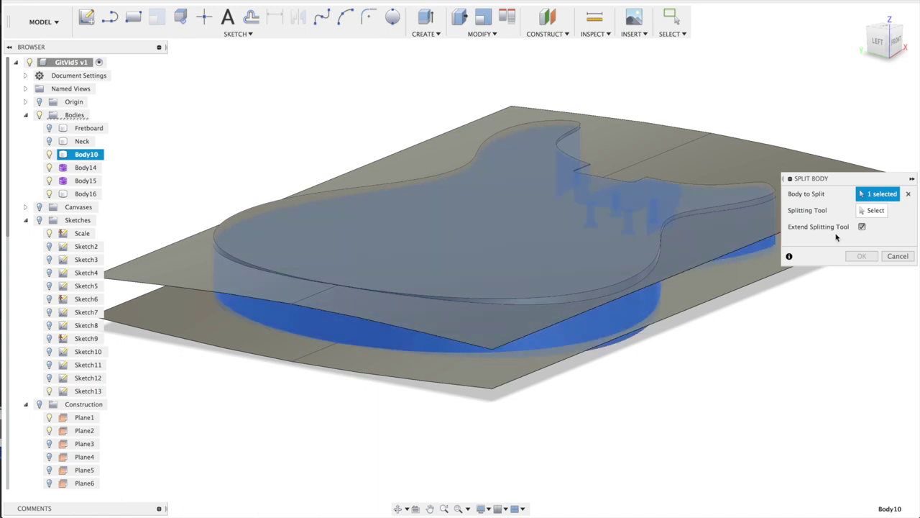
click(869, 210)
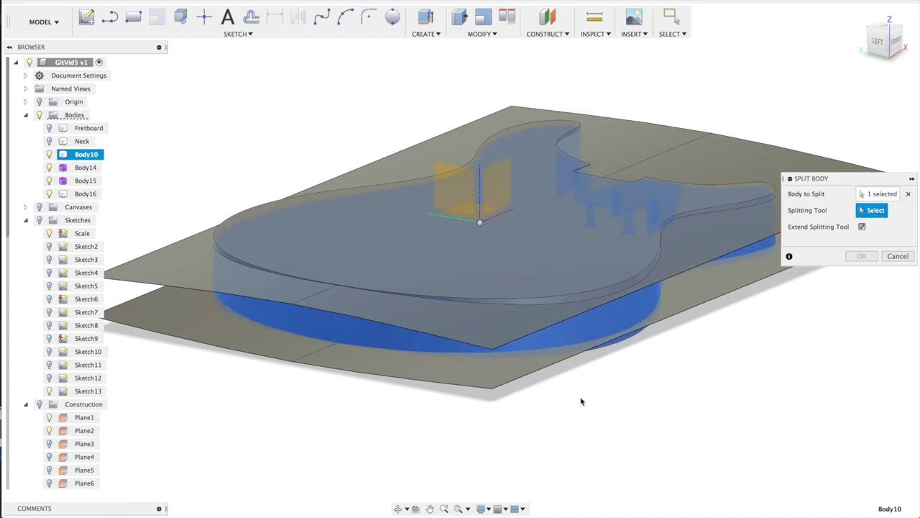
click(497, 379)
key(Return)
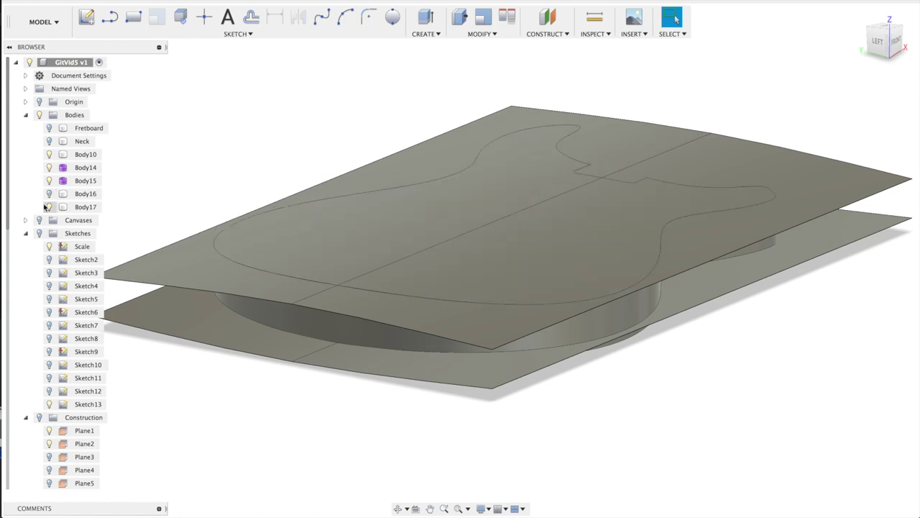
Hide and delete the two cut-off pieces of the guitar body, Body16 and Body17
click(46, 207)
shift+click(86, 194)
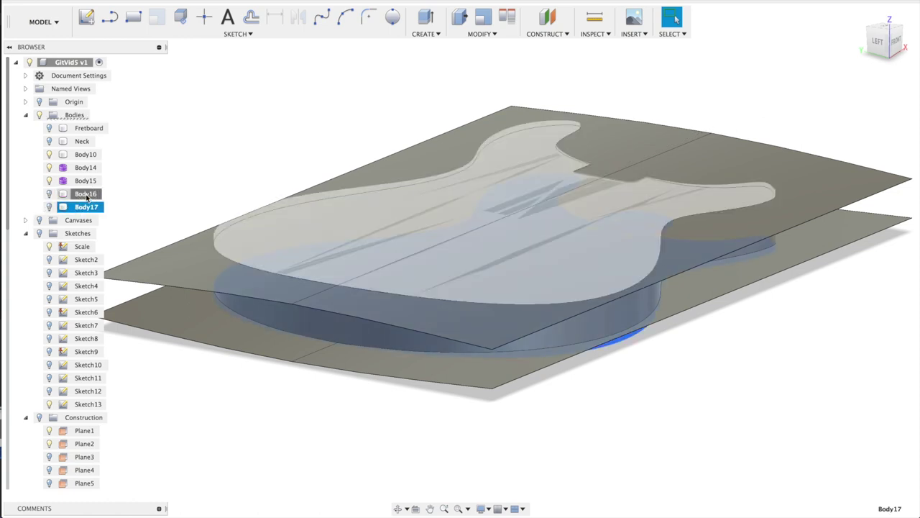
key(Delete)
Delete the two arched T-spline surfaces, Body15 and Body14
click(81, 181)
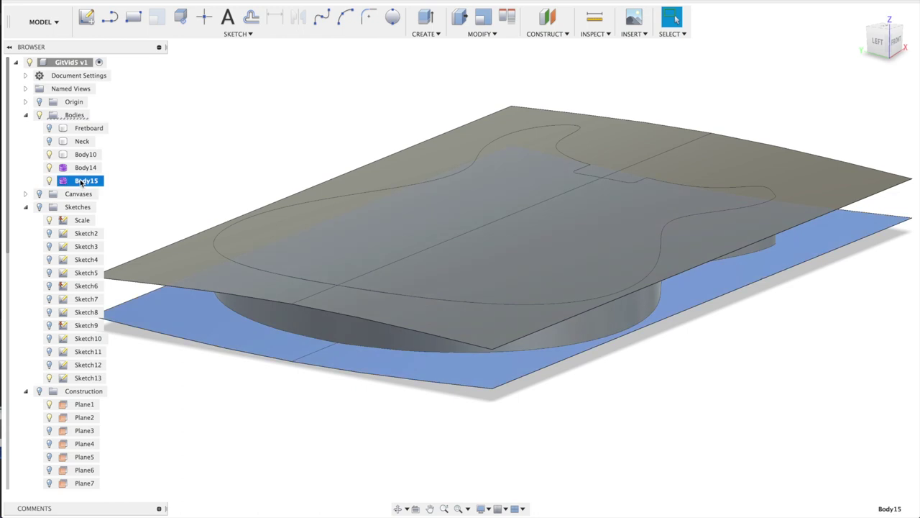
key(Delete)
click(86, 167)
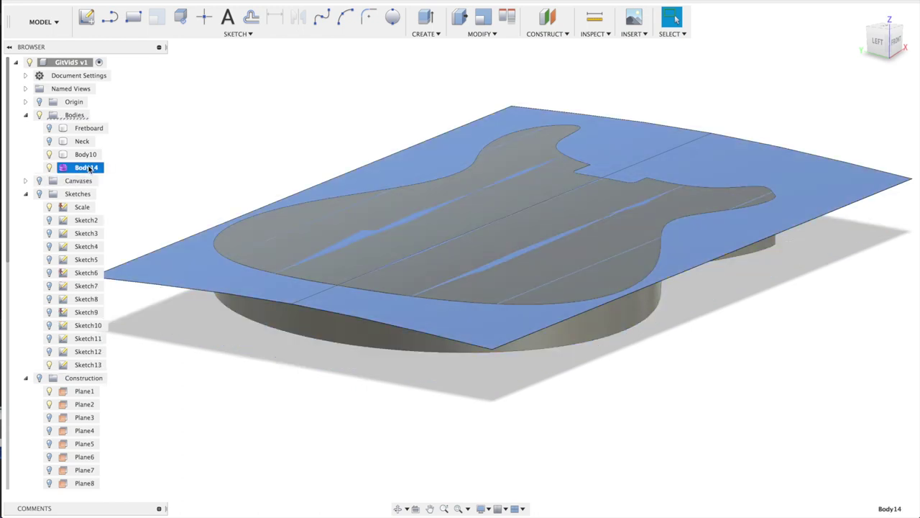
key(Delete)
shift+middle_drag(697, 404, 613, 419)
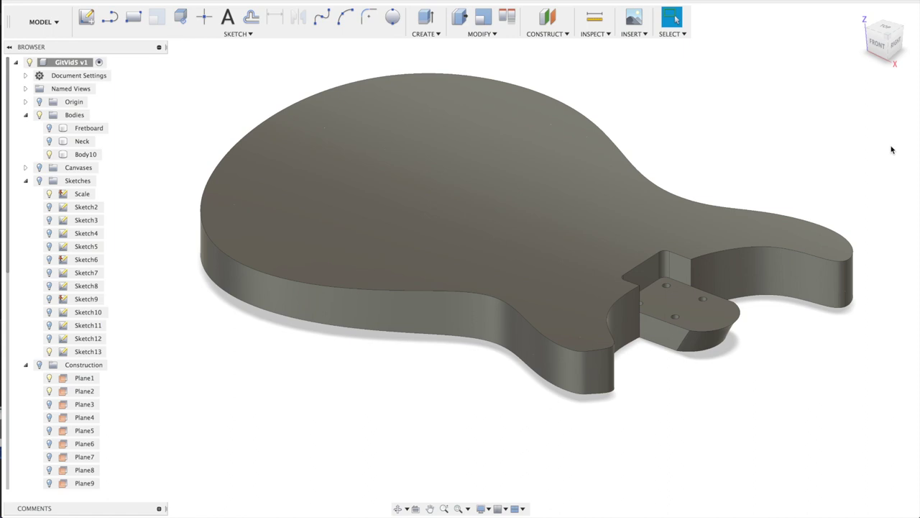
Show the Fretboard and Neck bodies together with the guitar body
shift+middle_drag(899, 154, 193, 173)
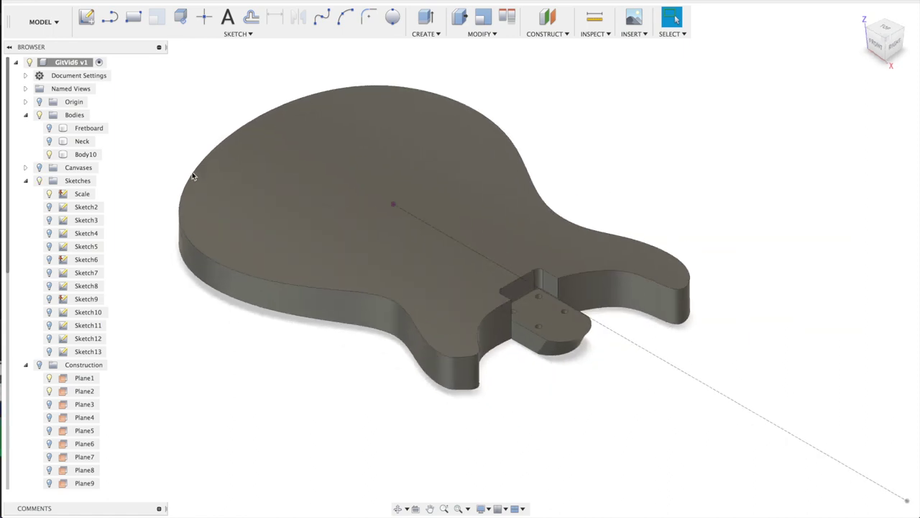
click(49, 128)
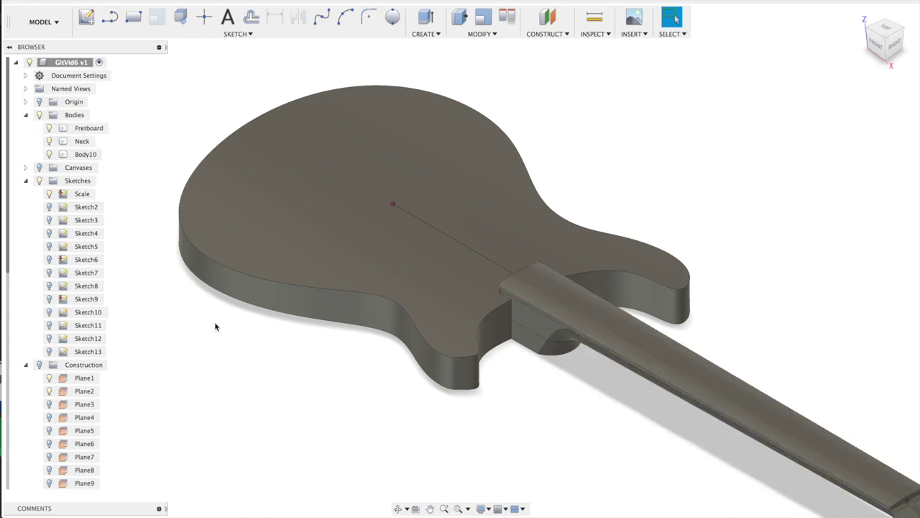
Orient the guitar horizontally in top view and start a new sketch over the body for a rectangle near the neck end
click(888, 29)
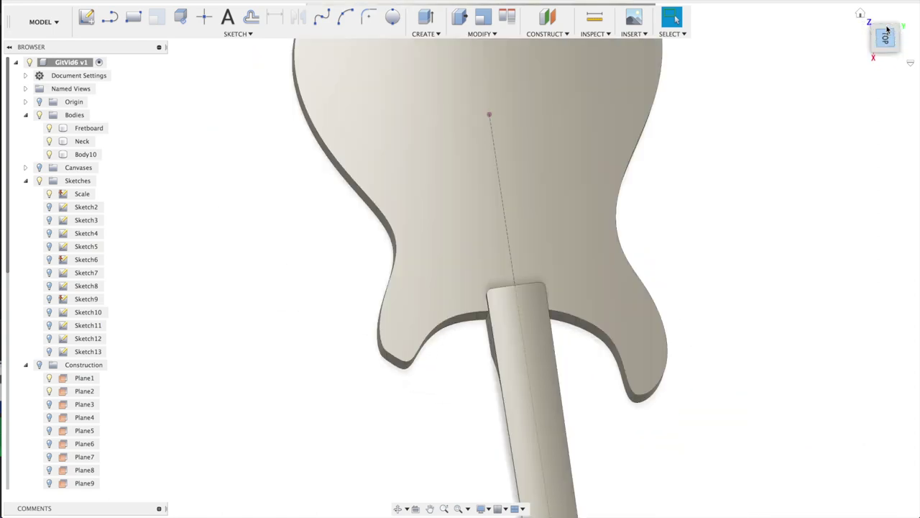
click(899, 16)
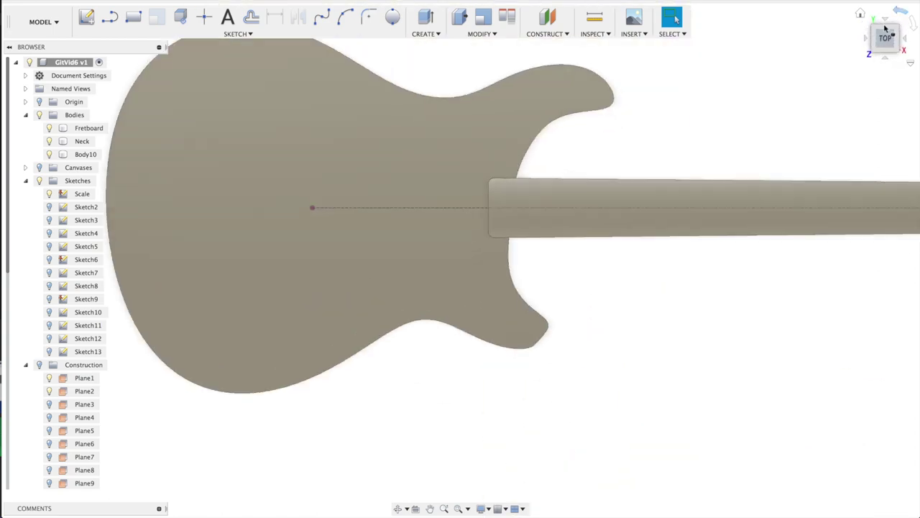
middle_drag(619, 267, 736, 329)
key(r)
click(466, 259)
scroll(594, 279, up, 8)
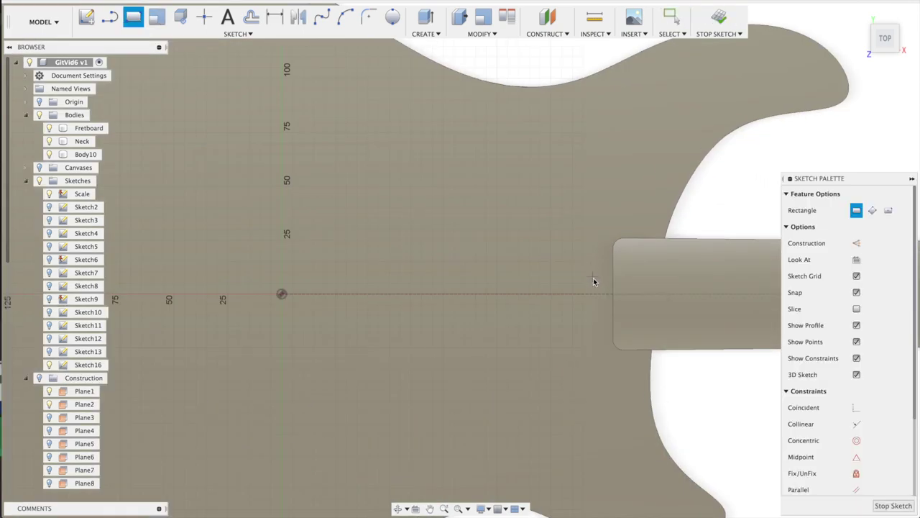
scroll(594, 277, up, 2)
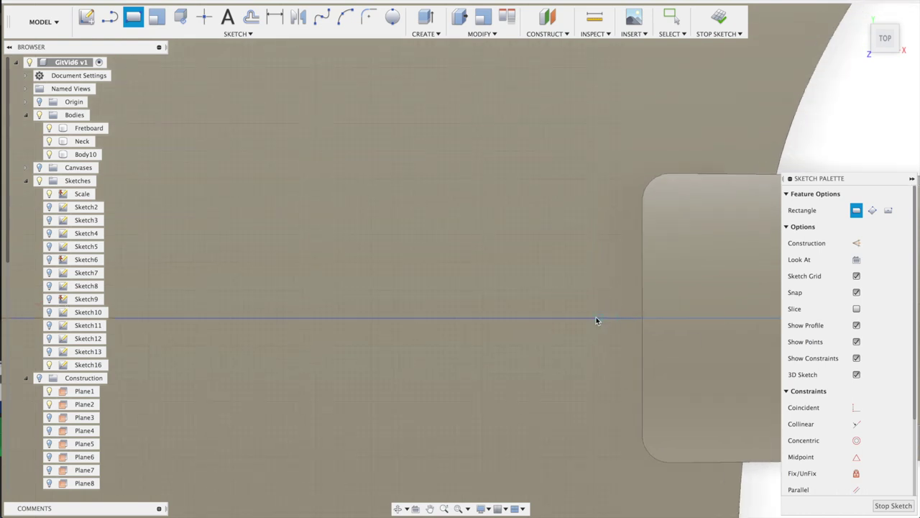
Draw a rectangle 40 mm long and 71/2 mm wide from the guitar's centerline, just short of the neck end
click(593, 317)
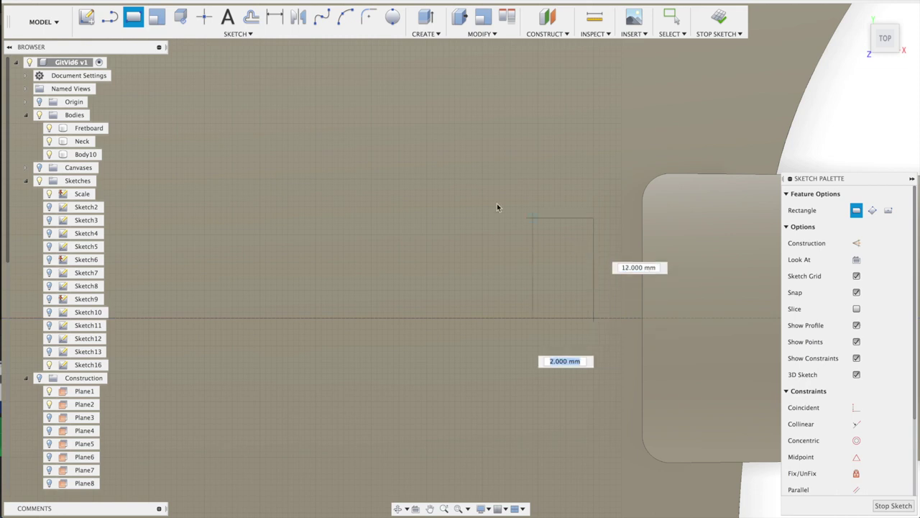
key(Tab)
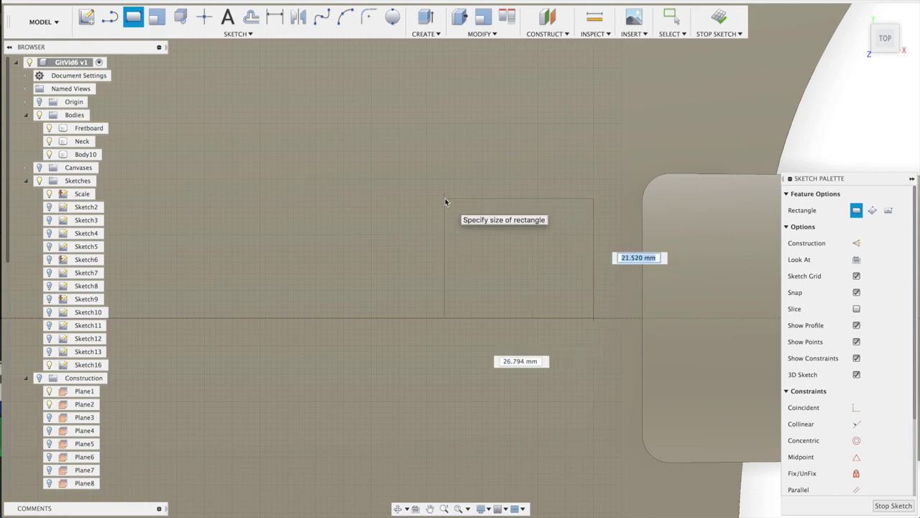
key(Tab)
text(40)
key(Tab)
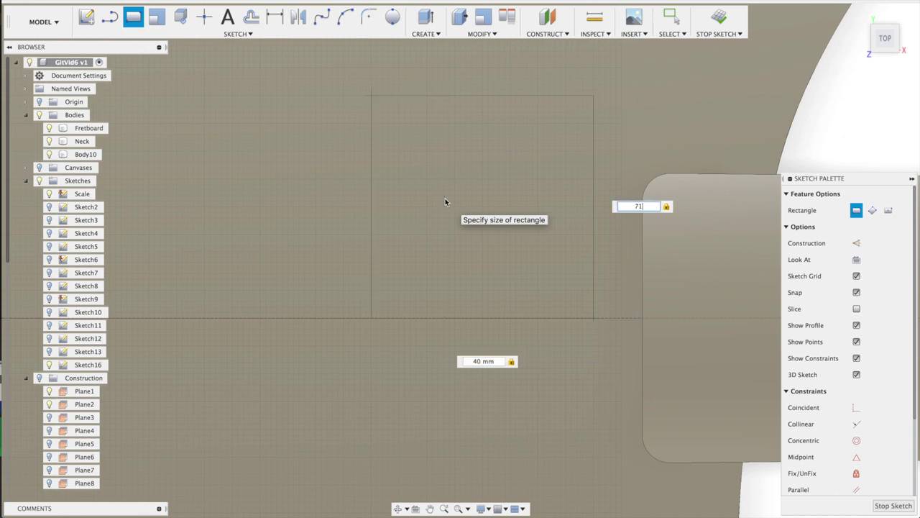
key(Tab)
text(/2)
key(Tab)
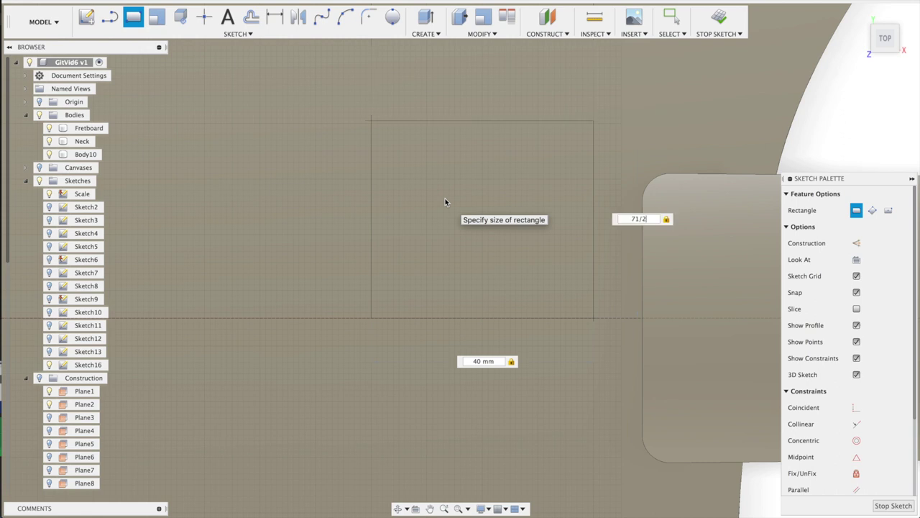
key(Return)
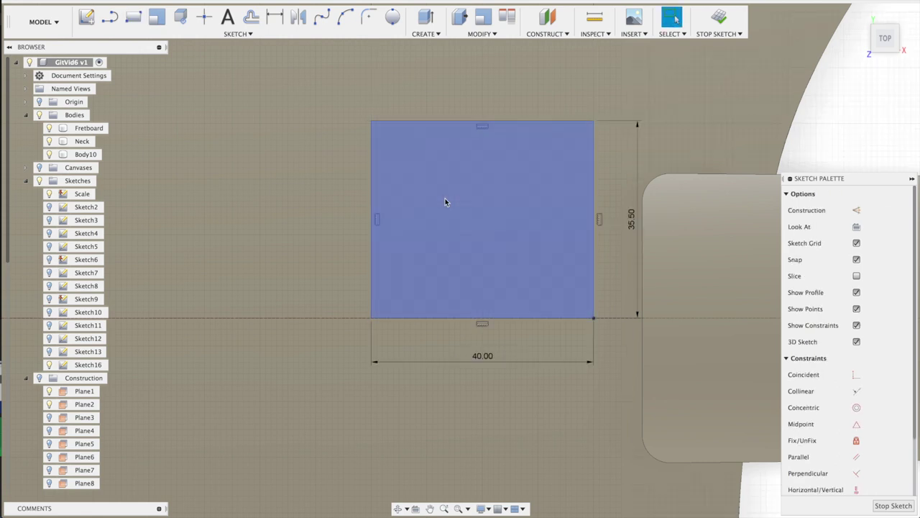
Draw a 40 mm by 71 mm rectangle from the existing rectangle's upper corner farthest from the neck, extending across the guitar's centerline
key(r)
click(371, 122)
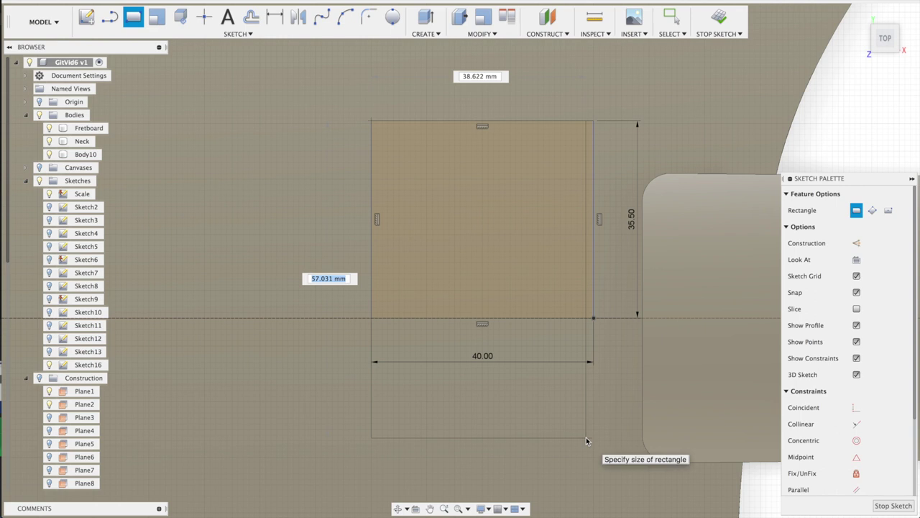
key(Tab)
text(40)
key(Return)
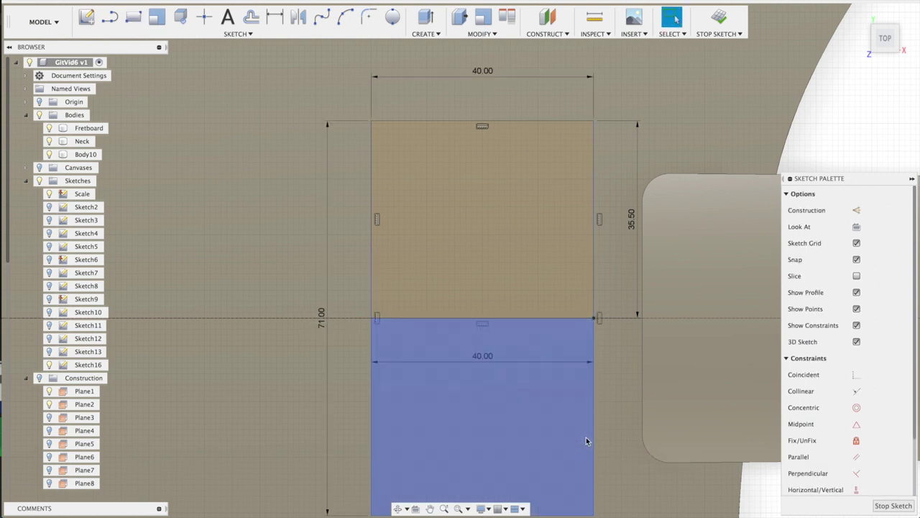
Trim the first rectangle's edge along the centerline and delete the duplicate 40 mm dimension inside the larger rectangle
key(t)
click(527, 318)
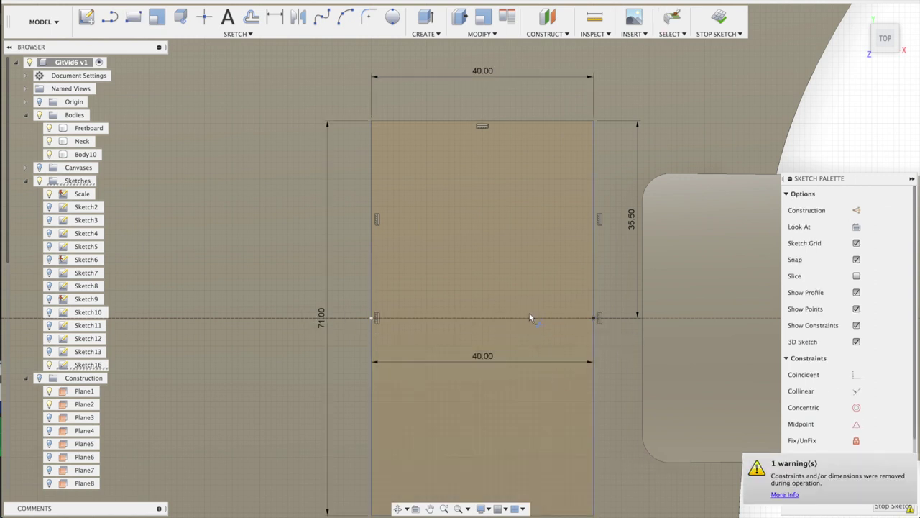
key(Escape)
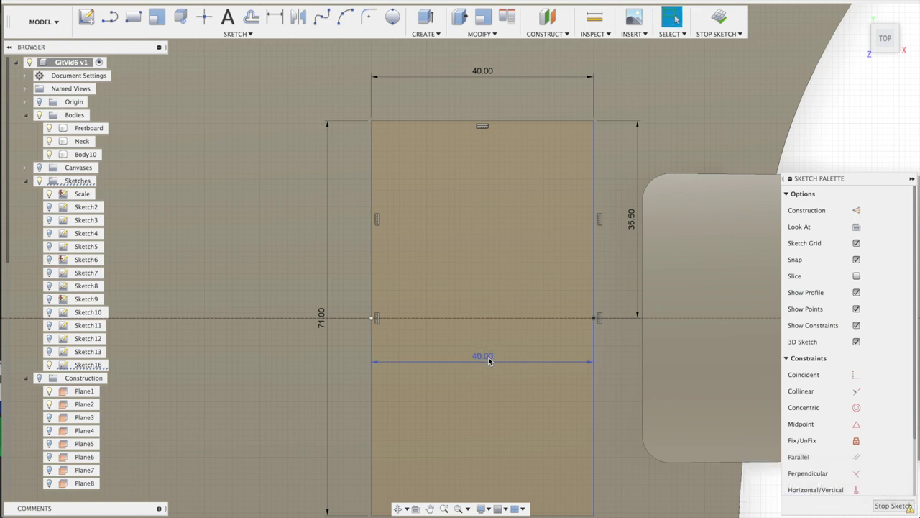
click(489, 358)
key(Delete)
scroll(488, 361, down, 3)
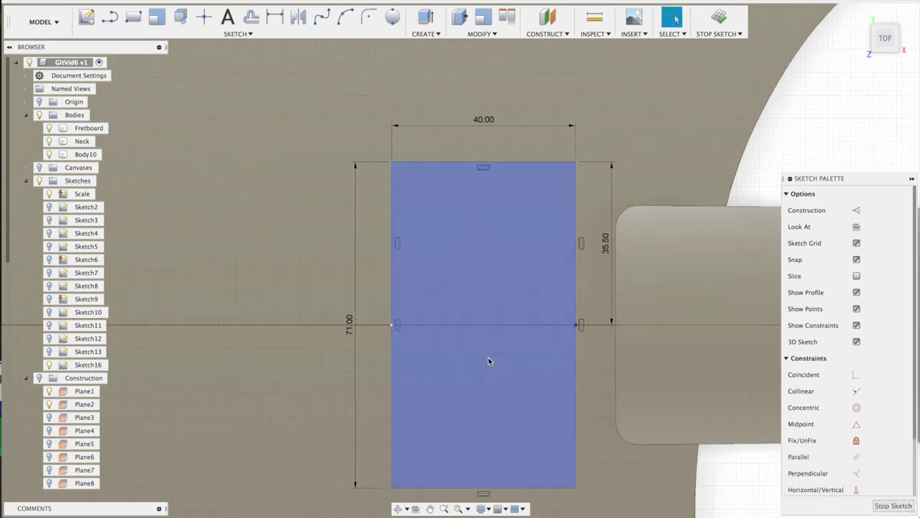
Hide the three bodies and draw a line from the midpoint of the rectangle's upper edge to the guitar's centerline
key(l)
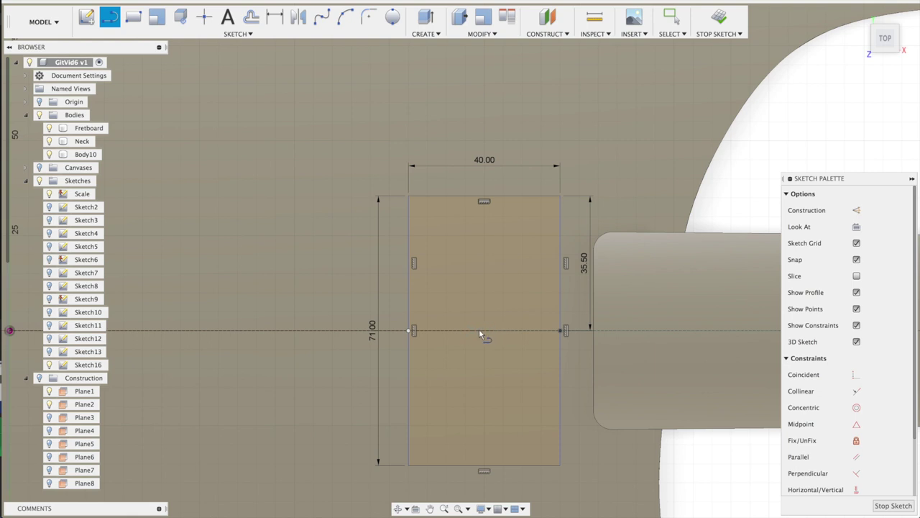
scroll(481, 329, up, 3)
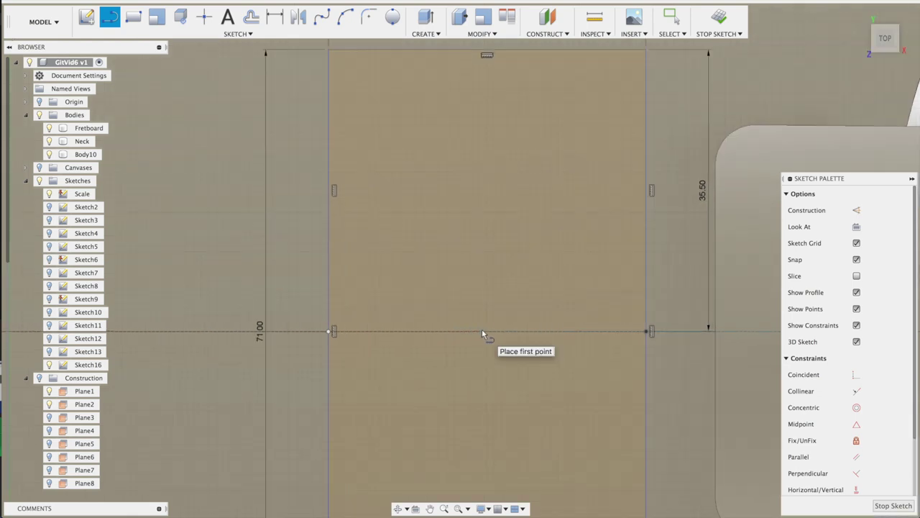
click(50, 155)
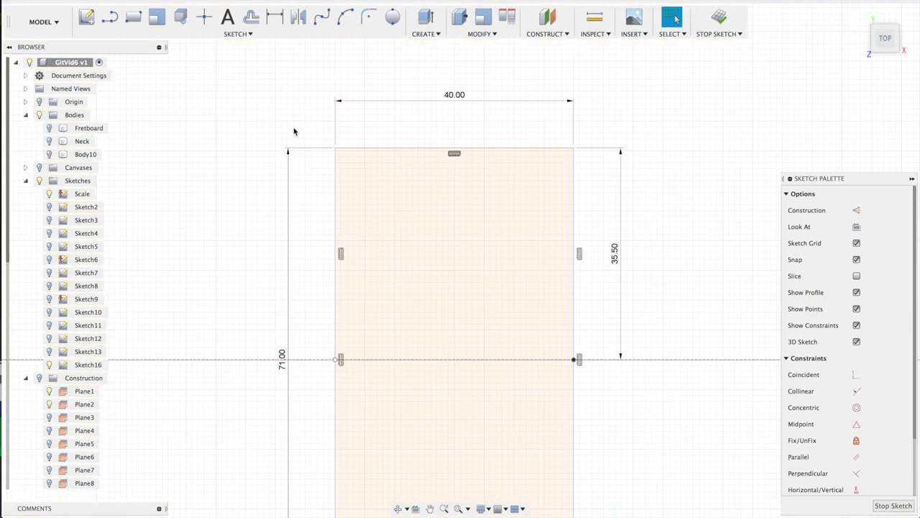
click(455, 152)
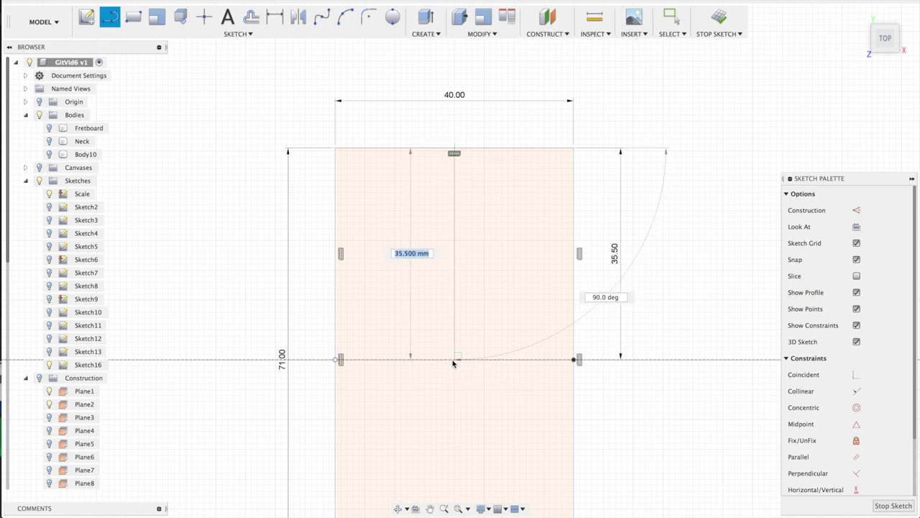
click(454, 361)
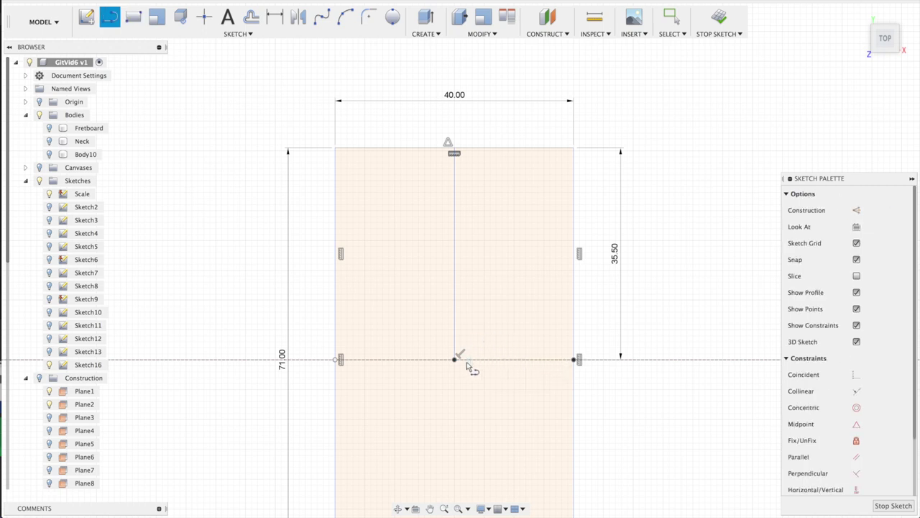
Draw a line 87/2 mm long at 90 degrees from the rectangle's center, and move the 40 mm dimension clear of its end
click(455, 360)
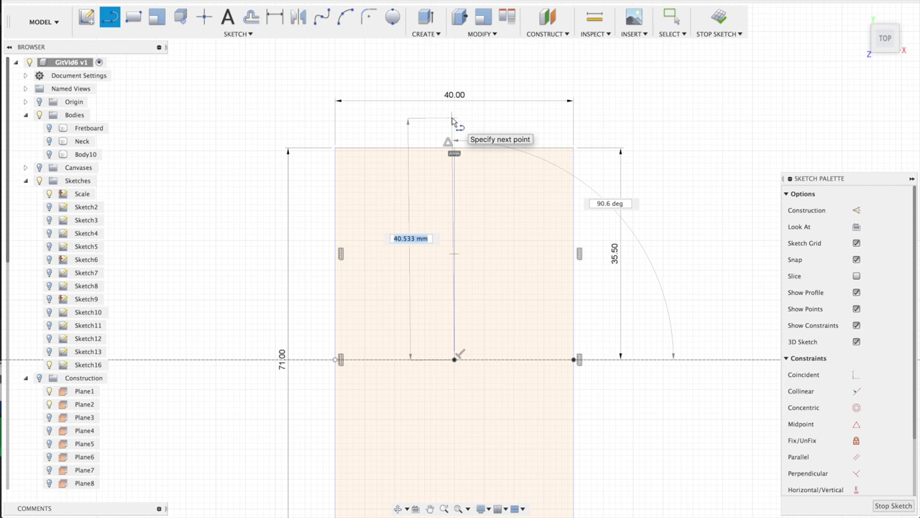
text(87/2)
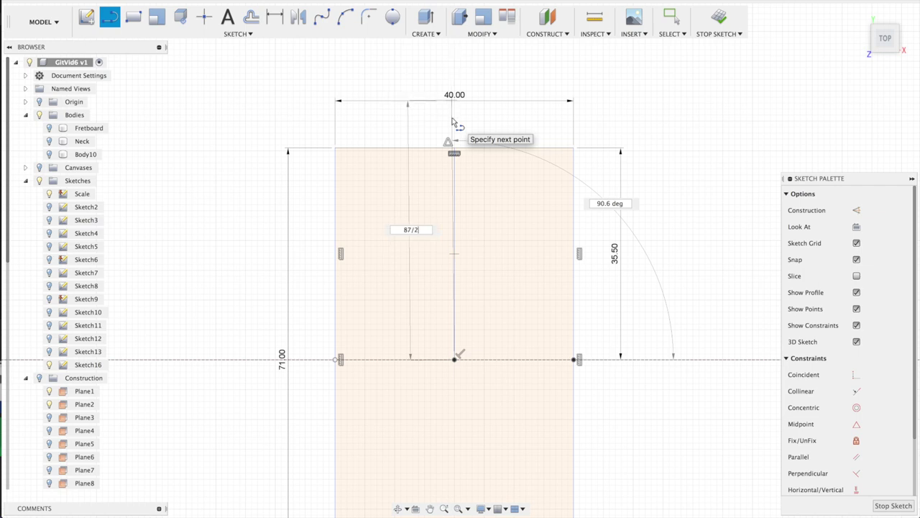
key(Tab)
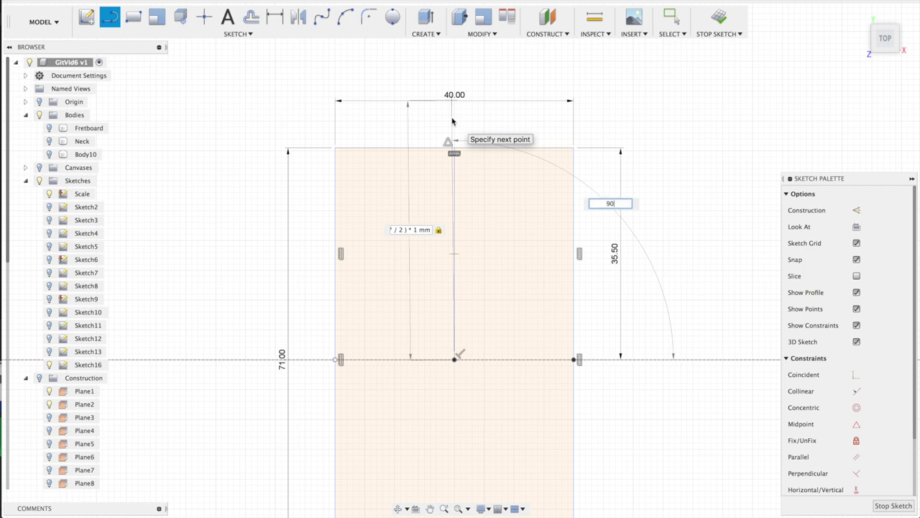
key(Return)
key(Escape)
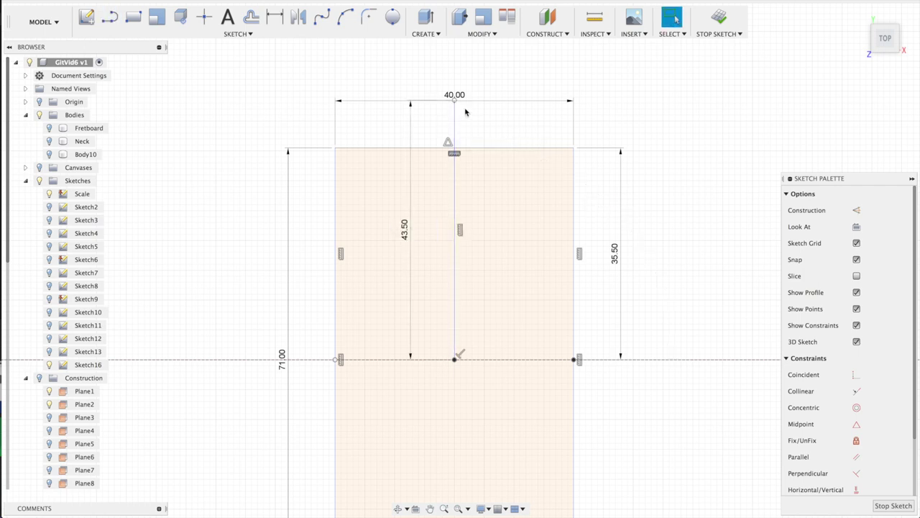
drag(460, 93, 463, 78)
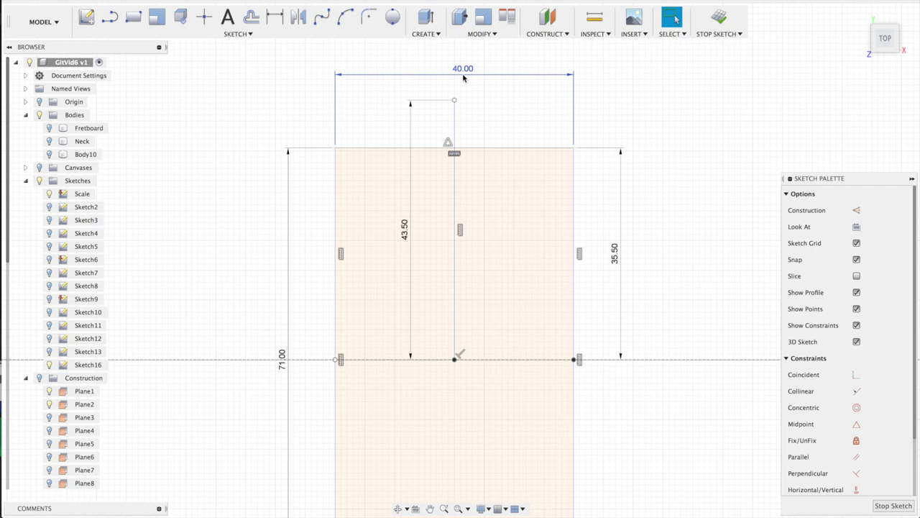
Draw a horizontal line 22/2 mm long toward the neck from the vertical line's upper end
key(l)
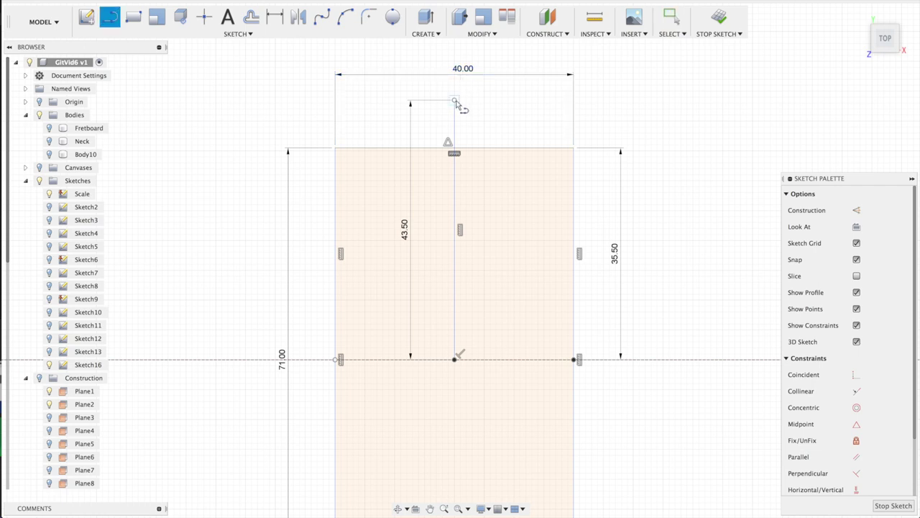
click(454, 100)
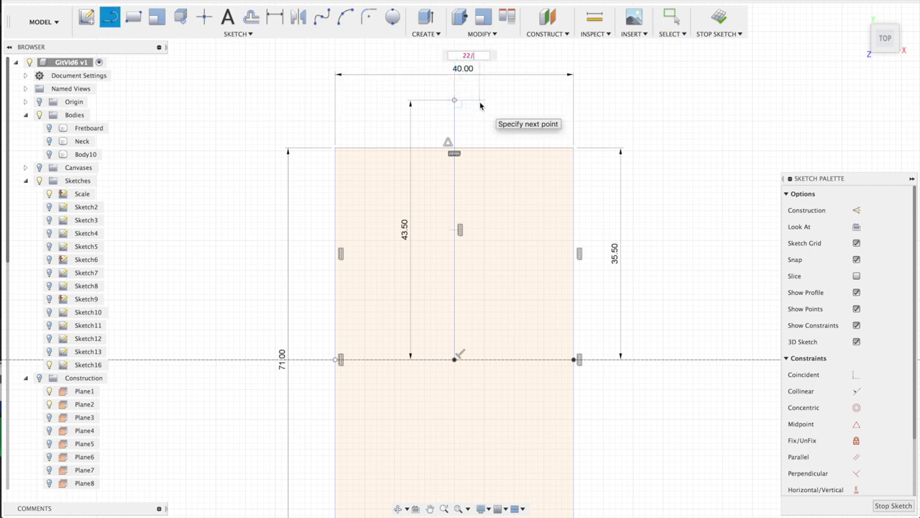
text(22/2)
key(Return)
key(Escape)
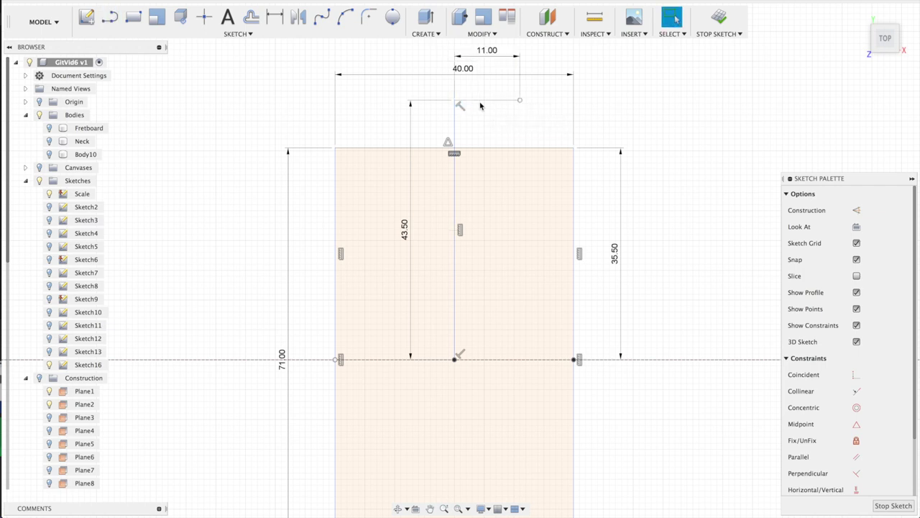
Draw a rectangle 22 mm wide and 87 mm high from the short horizontal line's end, centered over the wider rectangle
key(r)
click(520, 101)
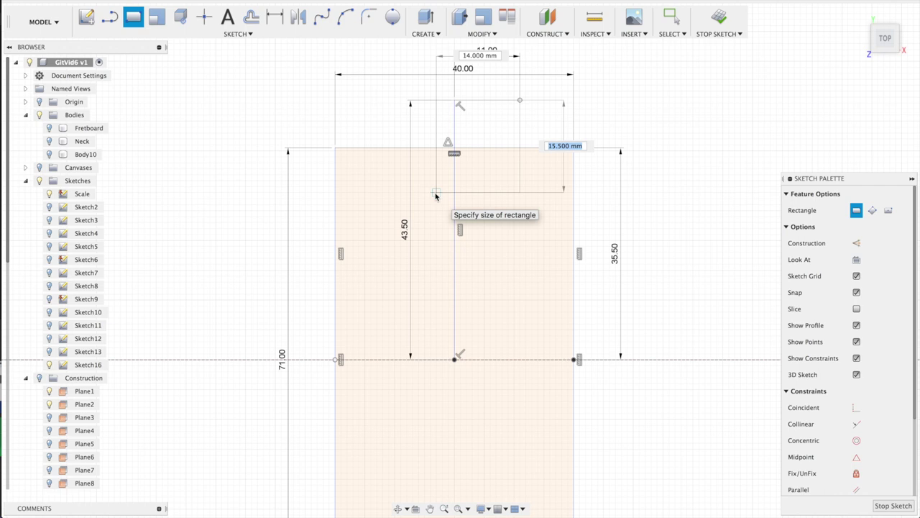
key(Tab)
key(Tab)
text(87)
key(Tab)
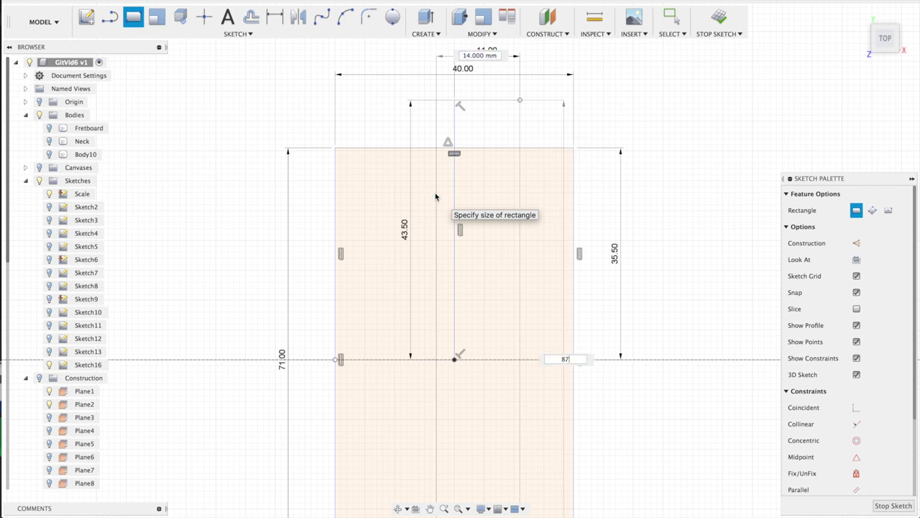
key(Tab)
text(22)
key(Tab)
key(Return)
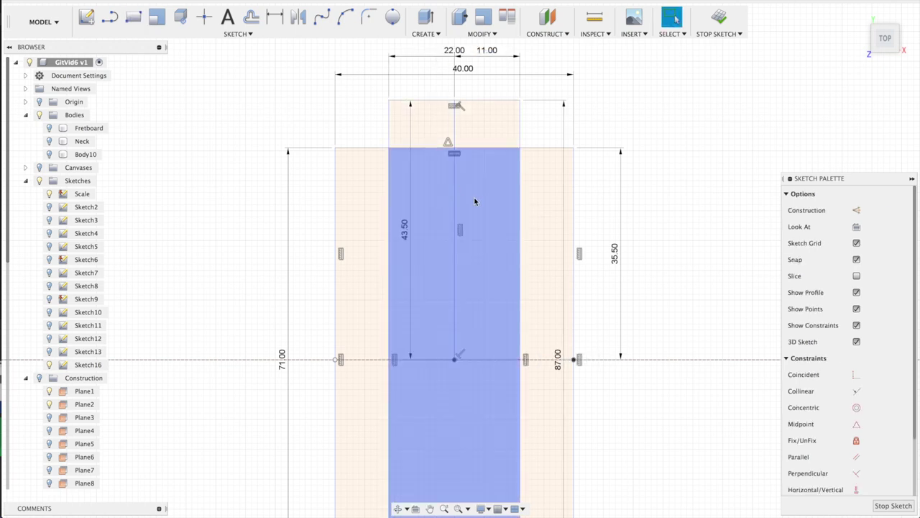
Trim the inner edges and the vertical helper line in the upper half of the two overlapping rectangles
key(t)
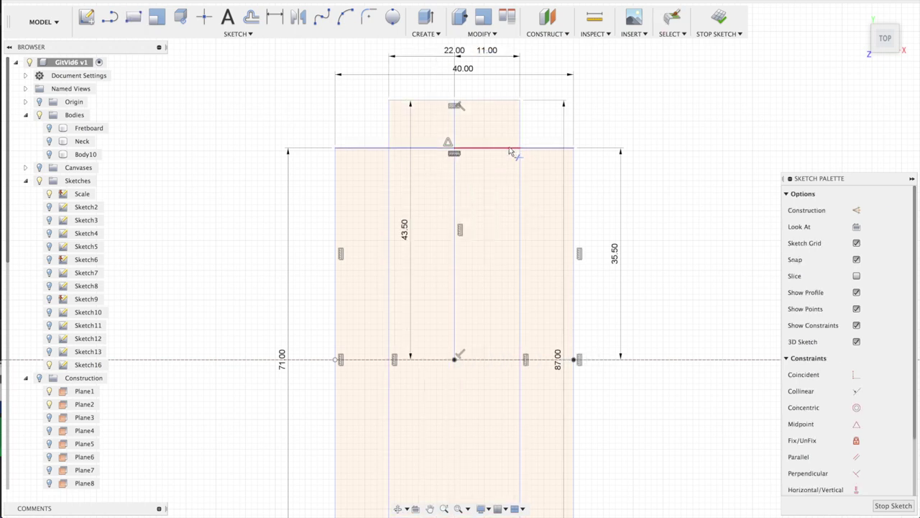
click(510, 150)
click(443, 148)
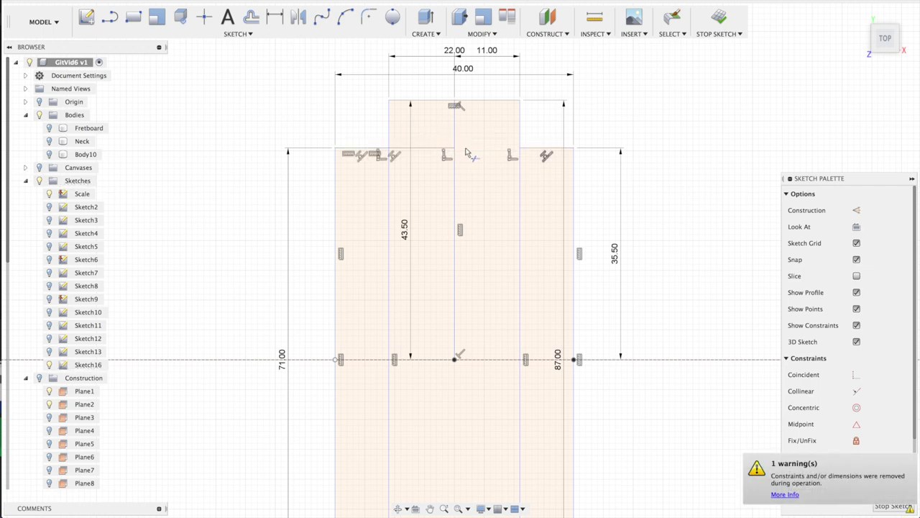
click(454, 166)
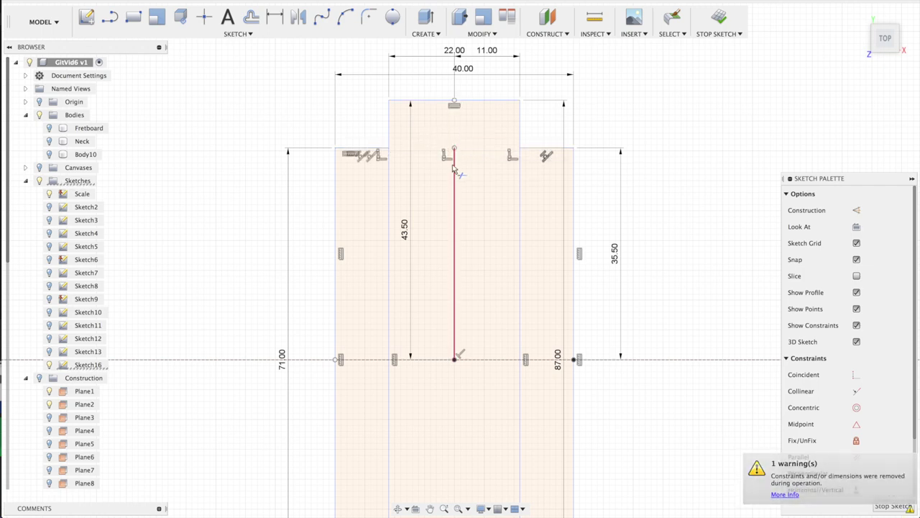
click(389, 210)
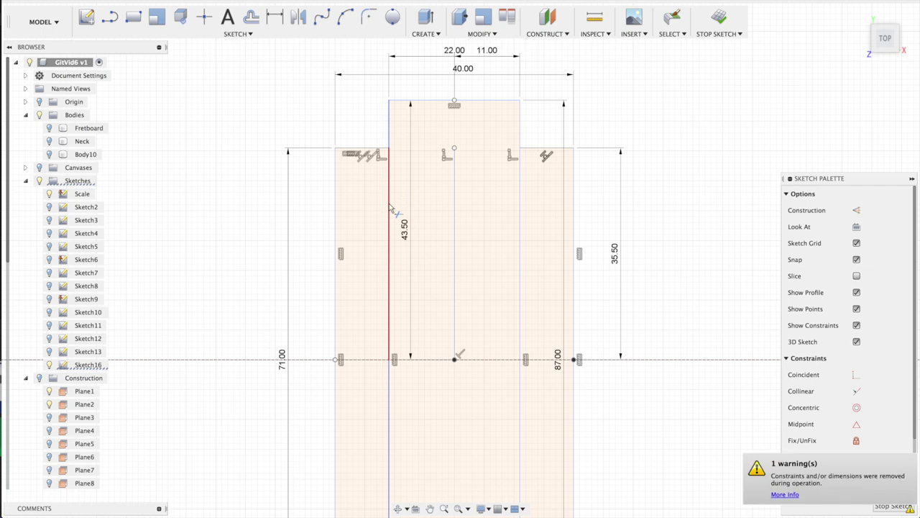
click(454, 216)
click(520, 219)
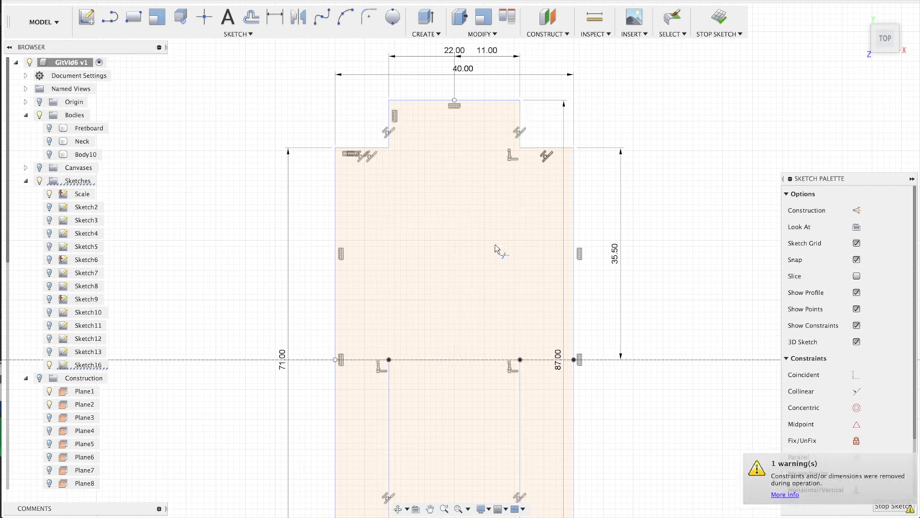
Trim the remaining inner edges in the lower half, leaving one outline with a narrower tab at each end
click(388, 403)
click(520, 432)
middle_drag(507, 372, 487, 151)
click(411, 342)
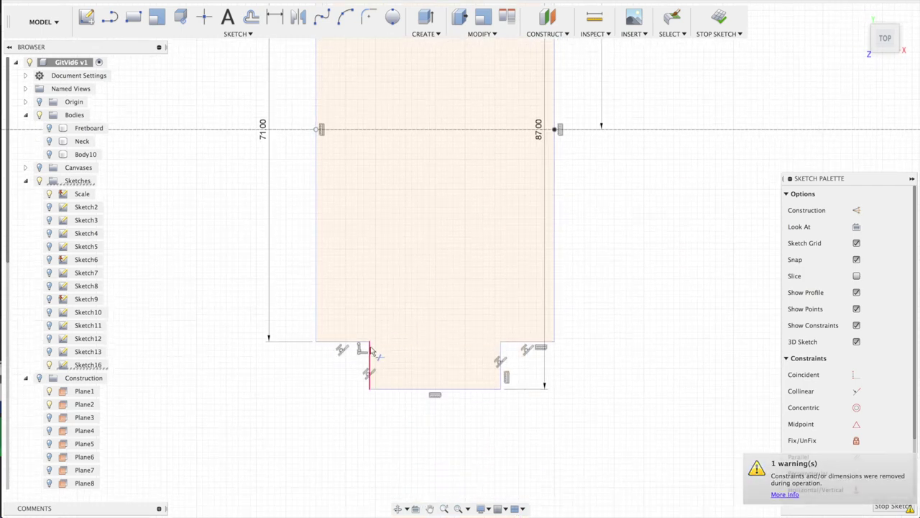
Fillet the two outer corners of the outline's lower tab with a 6 mm radius
click(369, 20)
click(369, 387)
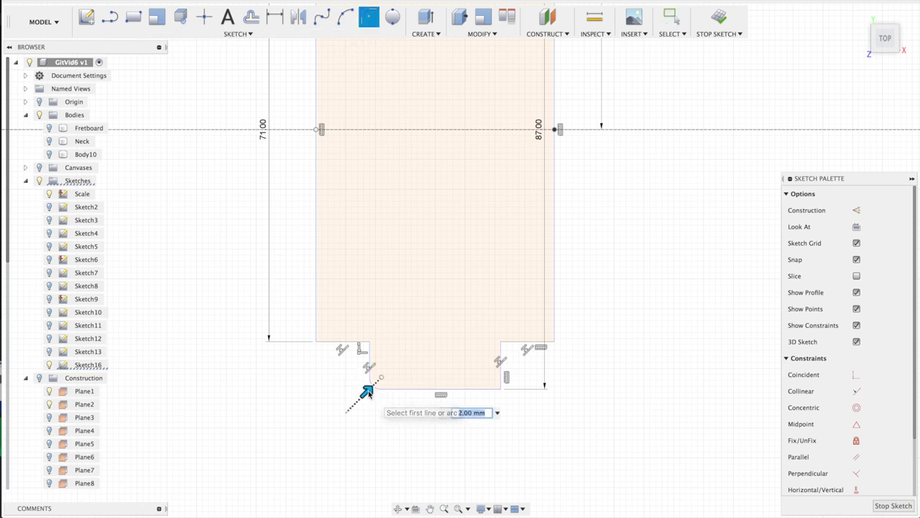
text(6)
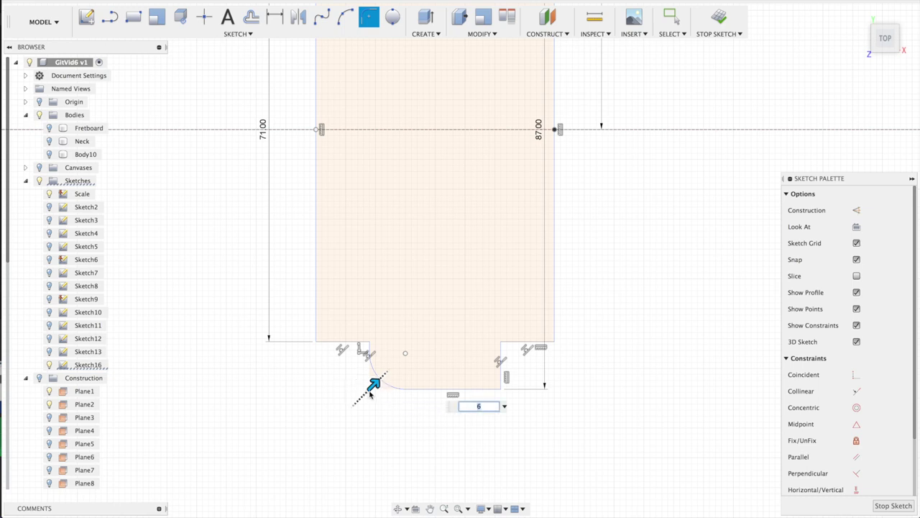
key(Return)
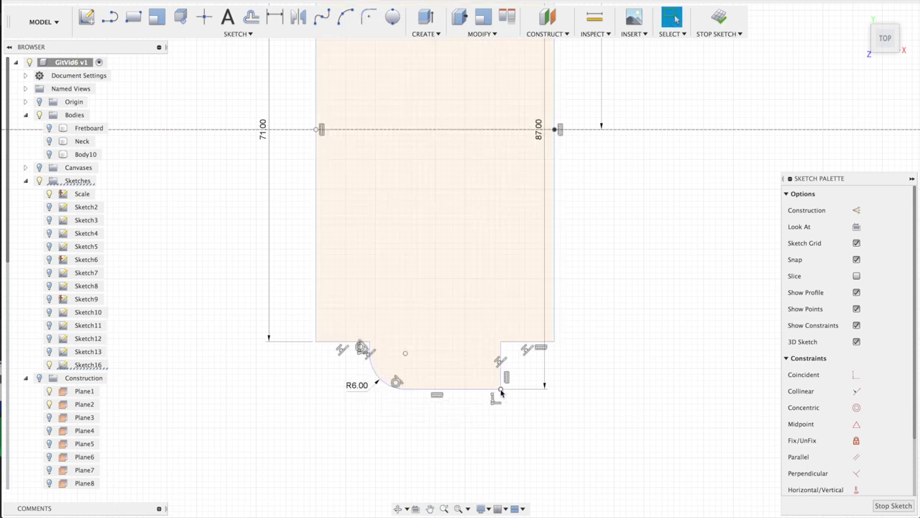
click(369, 17)
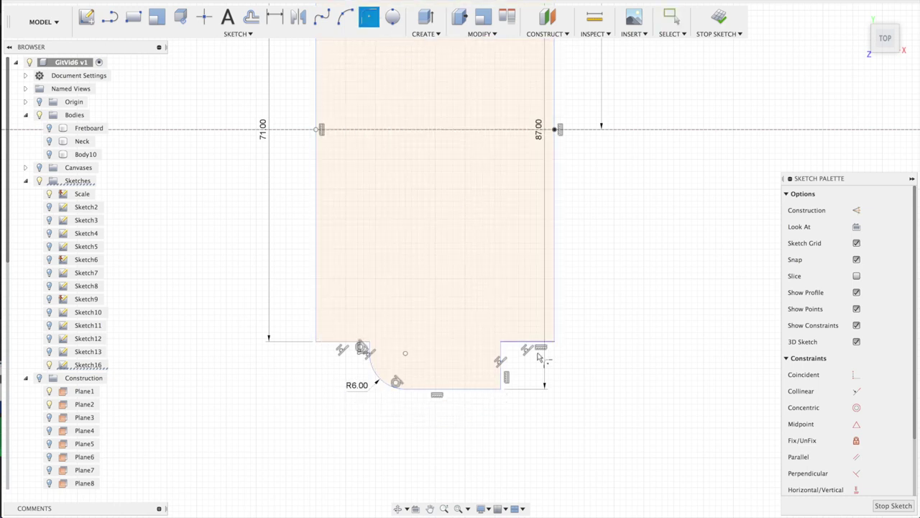
click(498, 392)
key(Return)
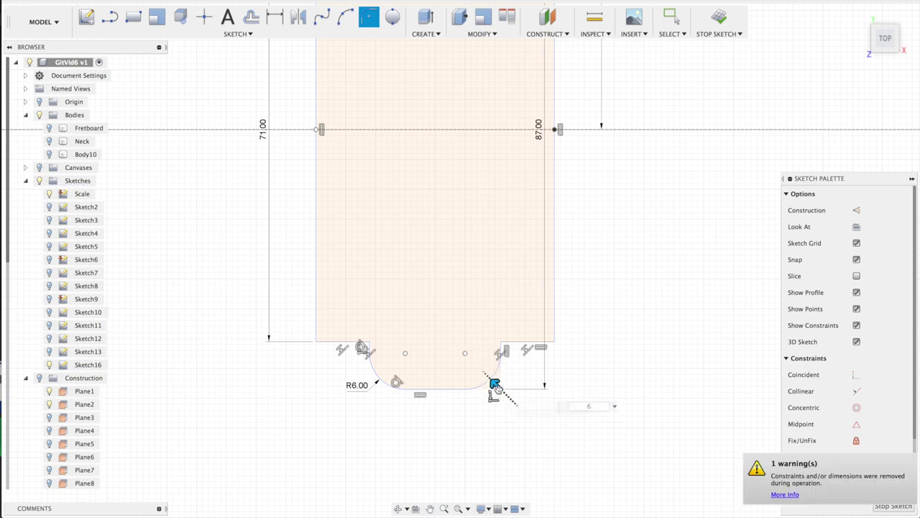
Fillet the two lower outer corners of the wide part of the outline with a 6 mm radius
click(369, 16)
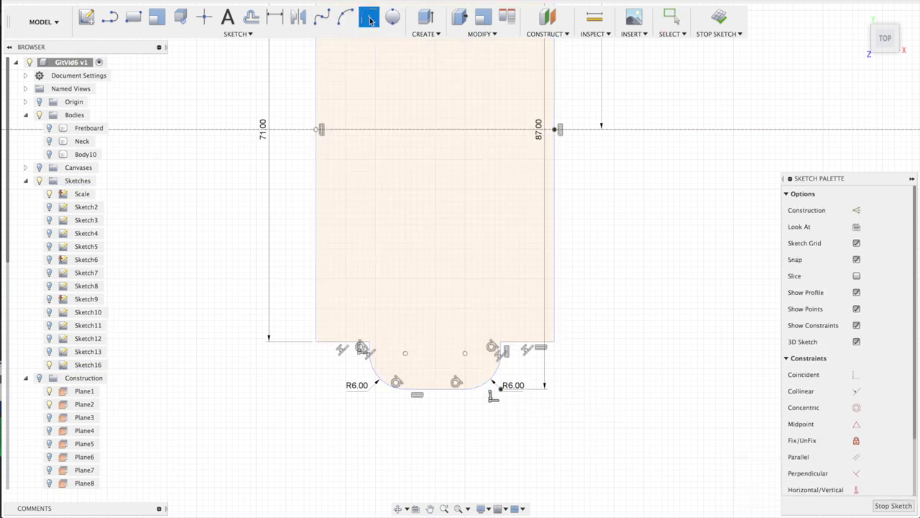
click(555, 343)
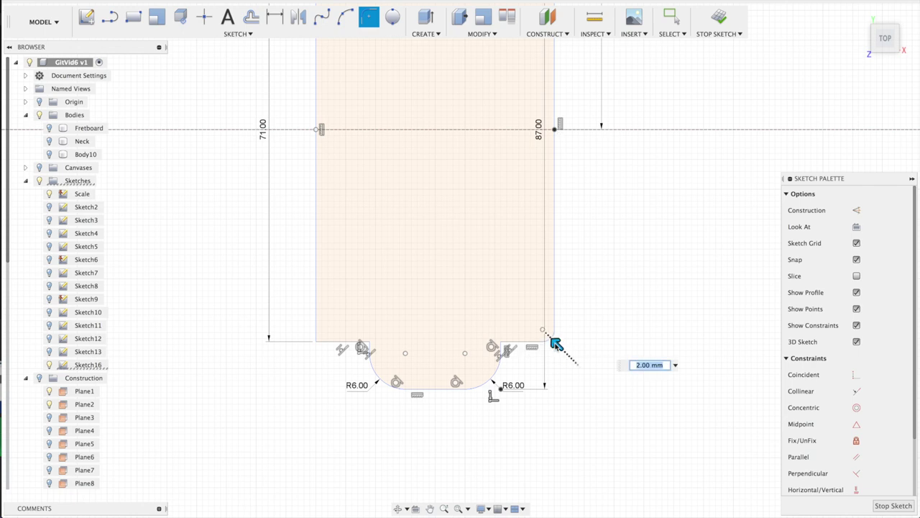
text(6)
key(Return)
click(369, 16)
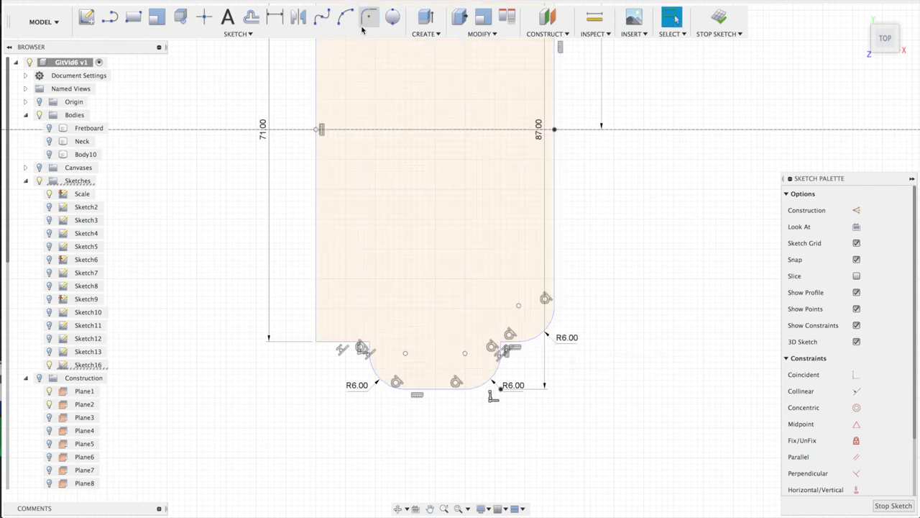
click(314, 343)
text(6)
key(Return)
Fillet the left shoulder corner and the left corner of the outline's upper tab with a 6 mm radius
scroll(365, 220, down, 3)
middle_drag(374, 164, 360, 322)
scroll(362, 275, up, 4)
middle_drag(369, 199, 367, 254)
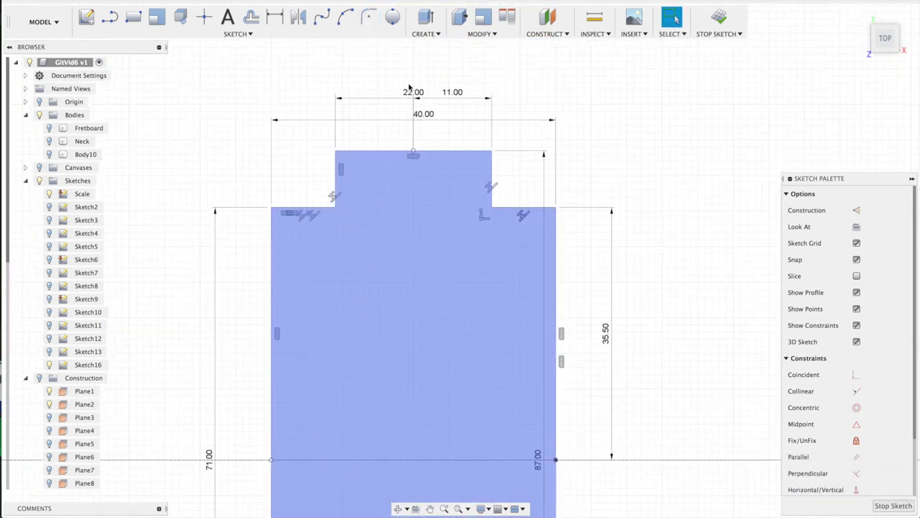
click(369, 17)
click(274, 216)
click(279, 208)
text(6)
key(Return)
key(Escape)
click(369, 28)
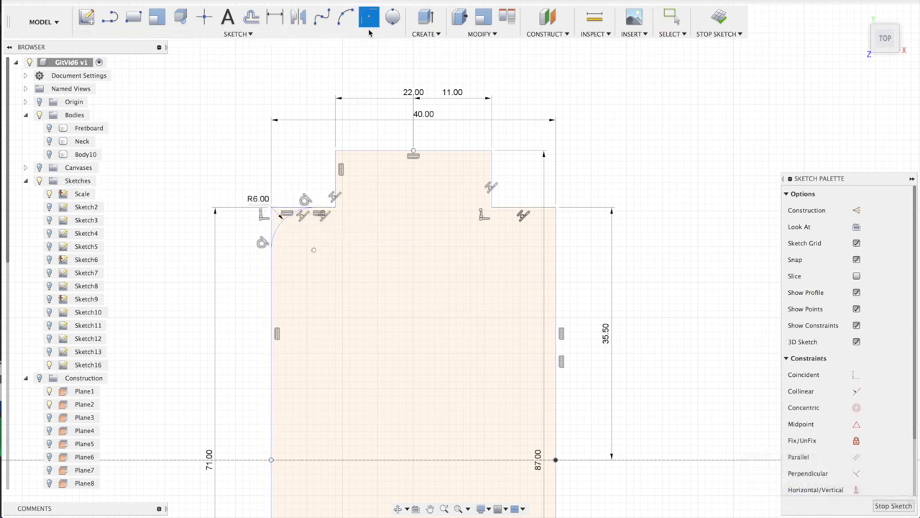
click(337, 152)
key(Return)
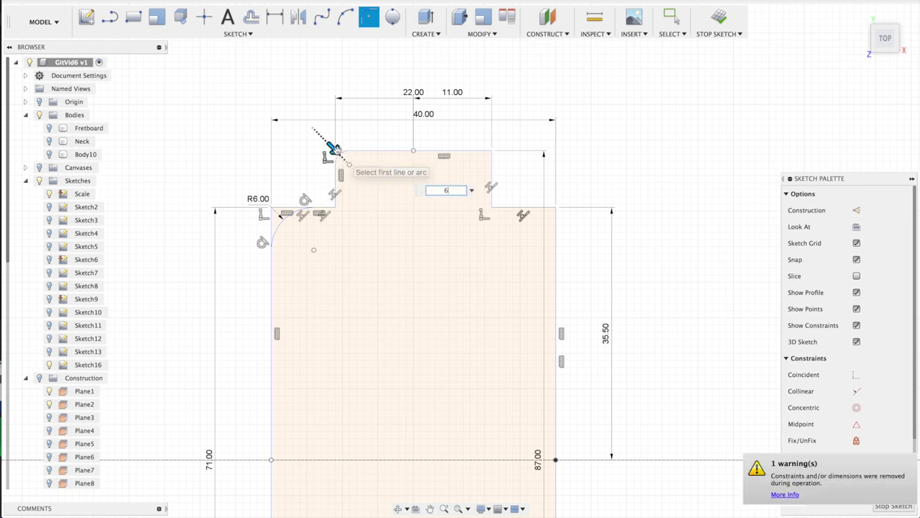
key(Escape)
Fillet the right corner of the upper tab and the right shoulder corner with a 6 mm radius
click(369, 18)
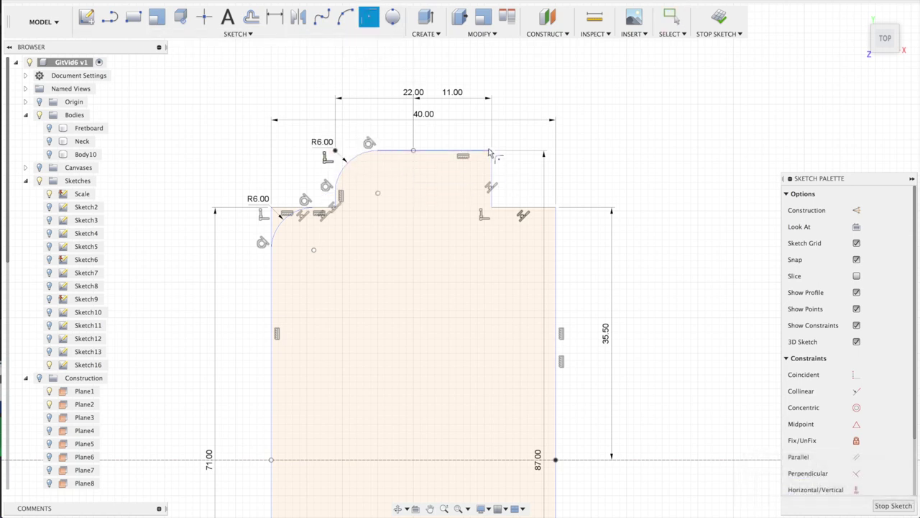
click(492, 161)
text(6)
key(Return)
key(Escape)
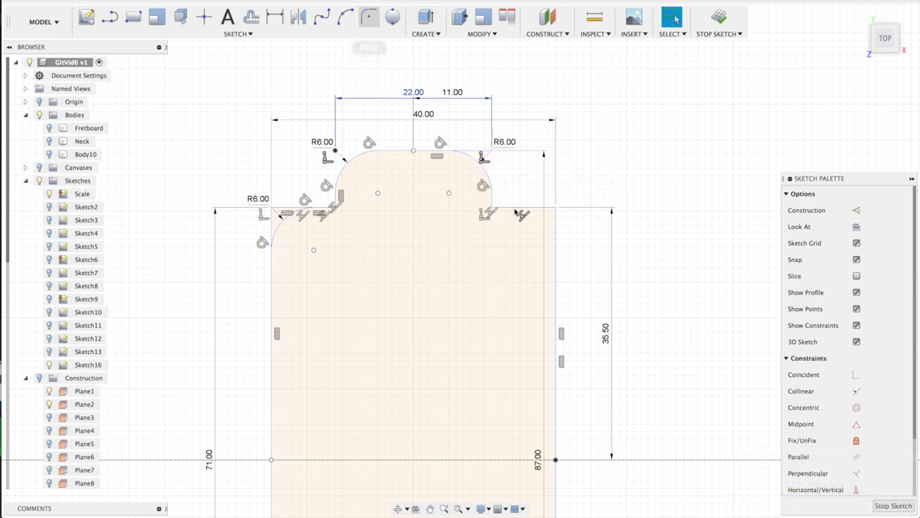
key(Return)
click(555, 210)
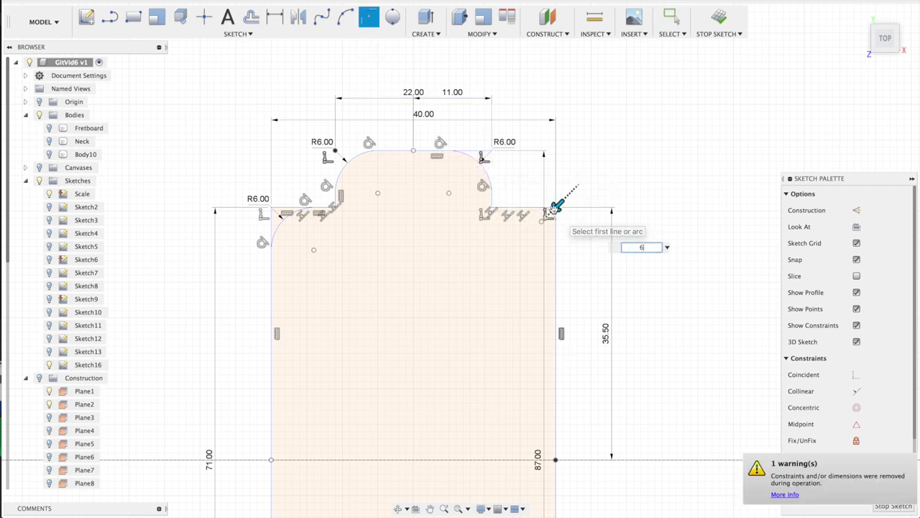
key(Return)
key(Escape)
Trim the leftover straight line ends outside the fillets at the upper end of the outline
key(t)
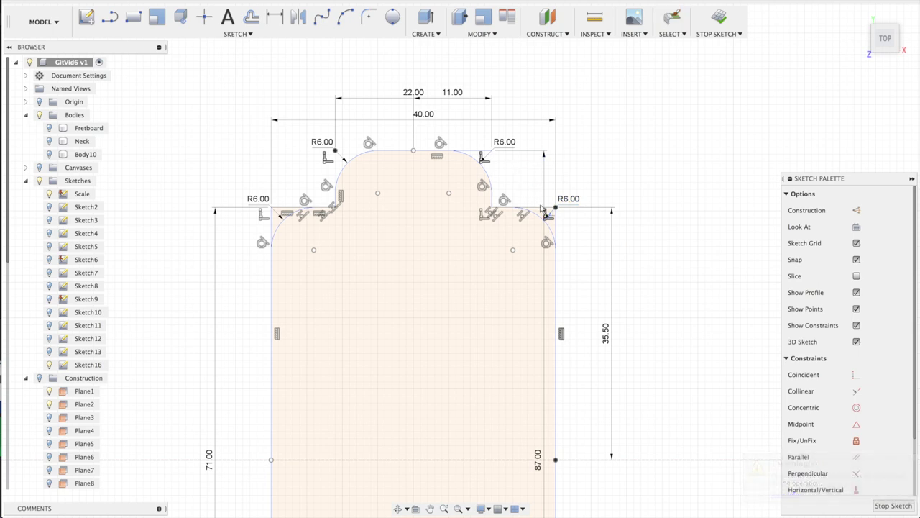
click(555, 220)
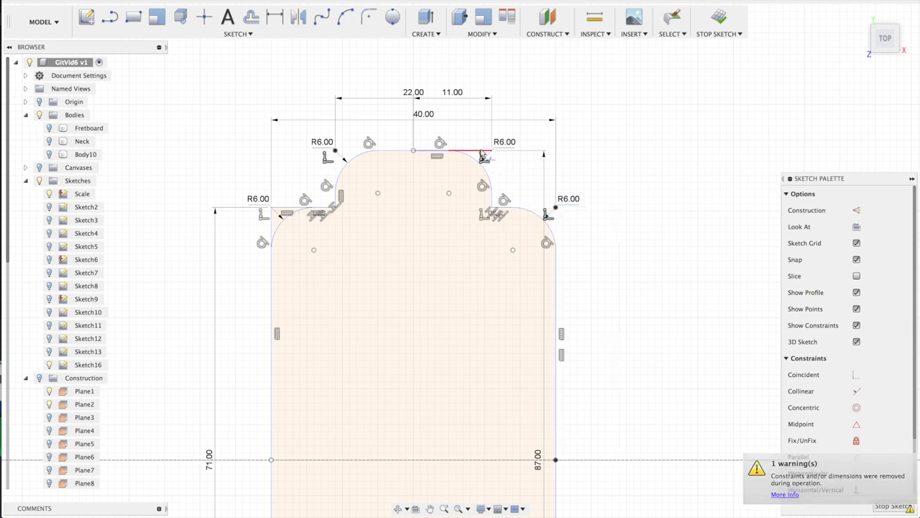
click(453, 153)
click(282, 208)
click(271, 215)
scroll(302, 166, down, 2)
scroll(302, 168, down, 2)
middle_drag(380, 292, 407, 188)
scroll(538, 372, down, 1)
key(Escape)
Copy the complete rounded outline -90 mm along X to form a second pickup cutout profile
mouse_move(303, 54)
mouse_down()
mouse_move(551, 411)
mouse_move(548, 436)
mouse_up()
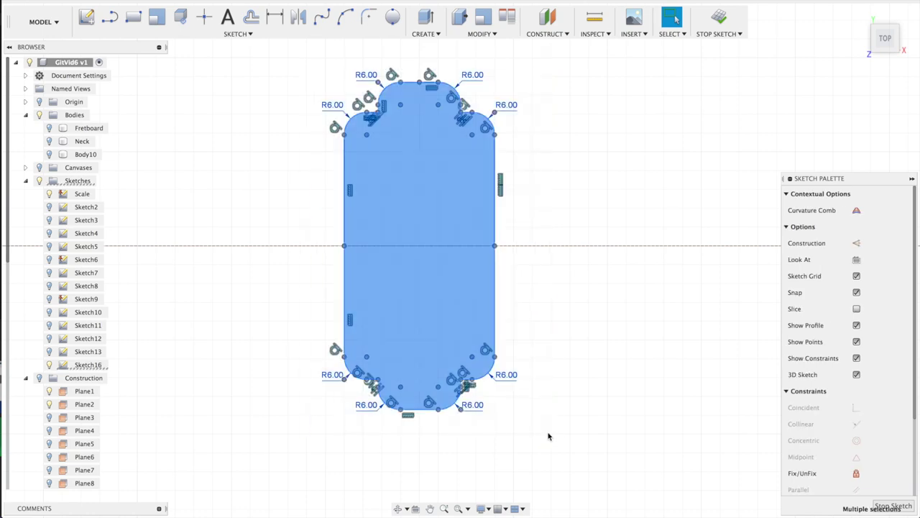
key(m)
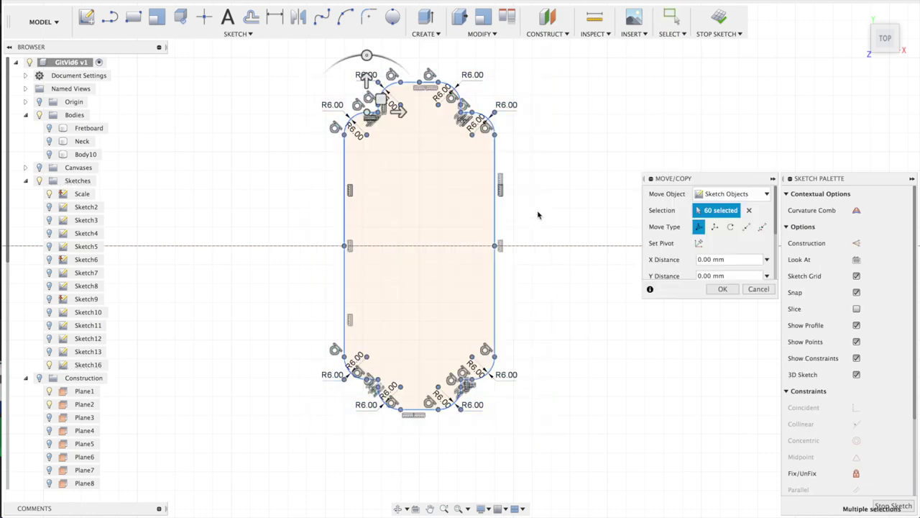
drag(401, 111, 192, 112)
middle_drag(204, 226, 440, 233)
mouse_move(411, 113)
mouse_down()
mouse_move(274, 121)
mouse_move(282, 119)
mouse_up()
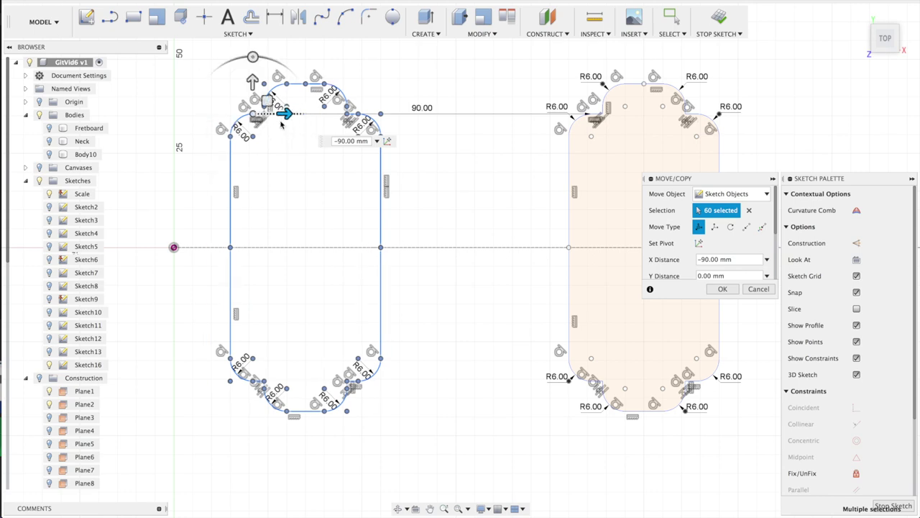
click(722, 288)
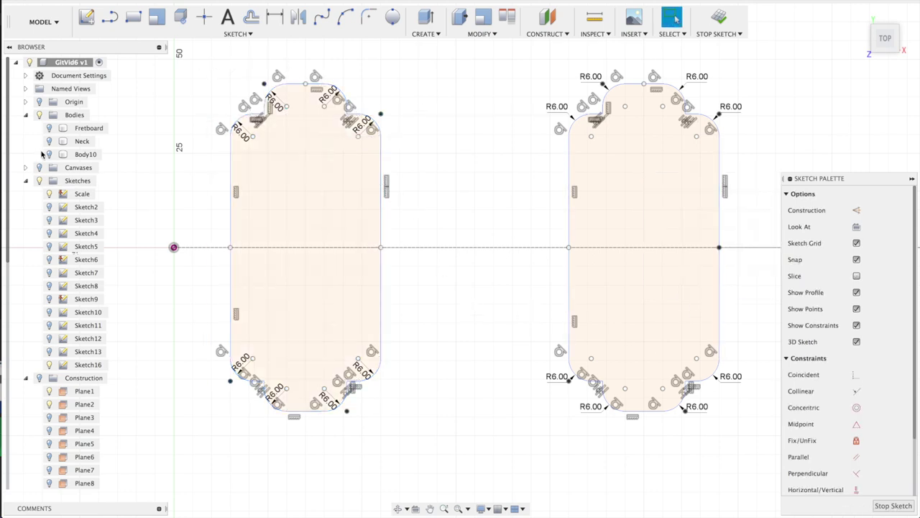
Show Body10 and extrude-cut both pickup profiles into it with a distance of -3.333 mm - 15 mm
click(49, 154)
click(284, 219)
click(284, 221)
click(602, 202)
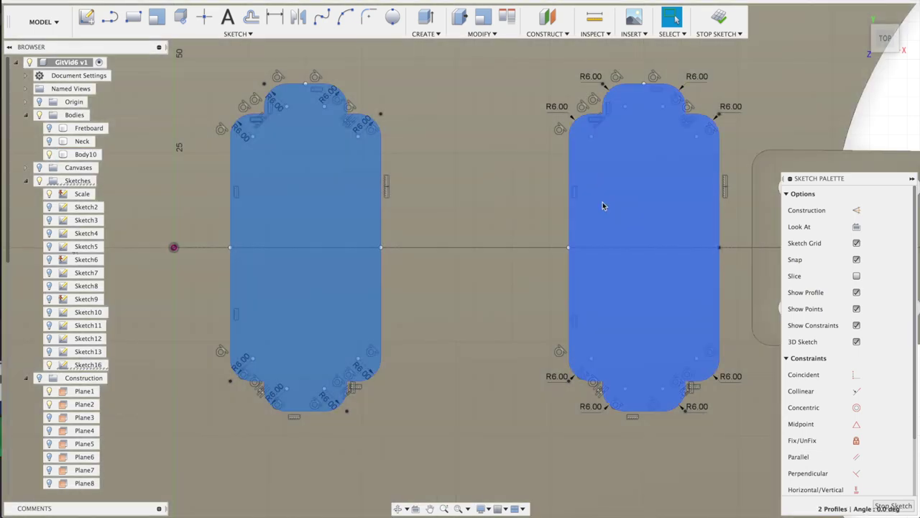
text(e)
text(-3.333)
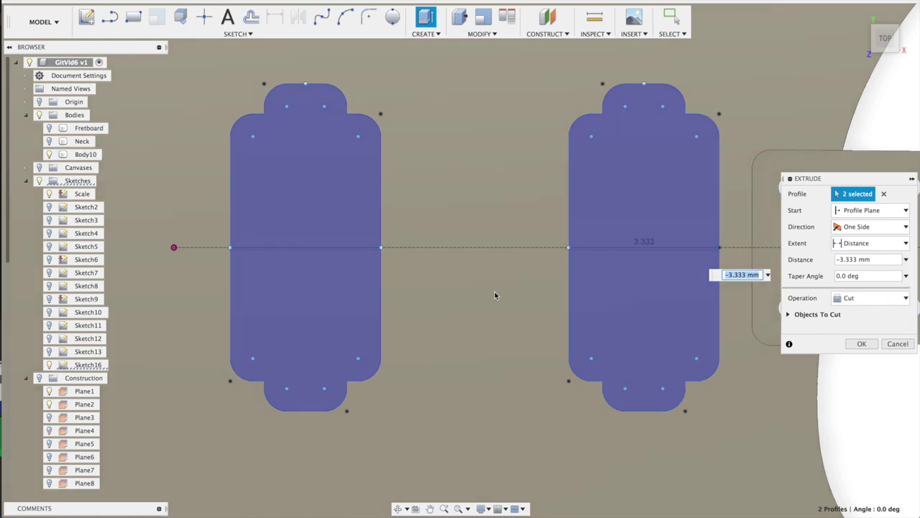
shift+middle_drag(456, 270, 441, 232)
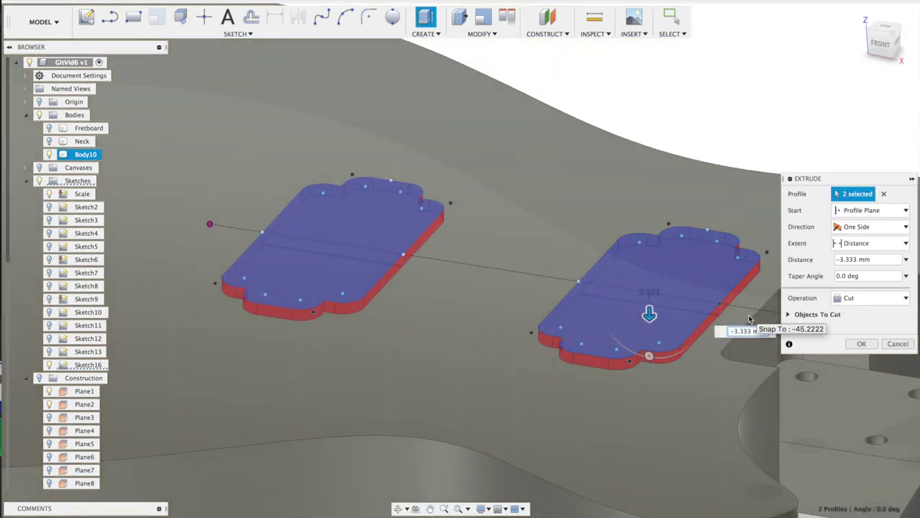
text(-19)
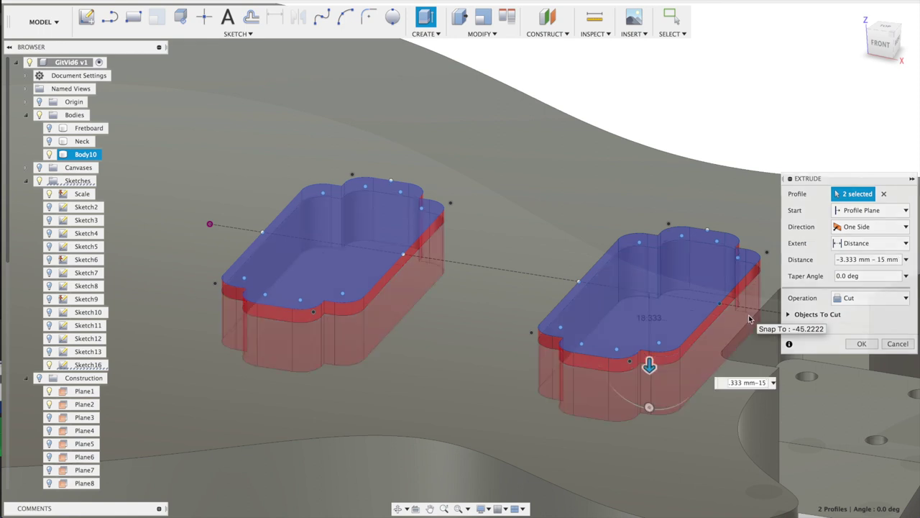
key(Return)
scroll(551, 243, down, 5)
shift+middle_drag(558, 251, 572, 266)
click(737, 122)
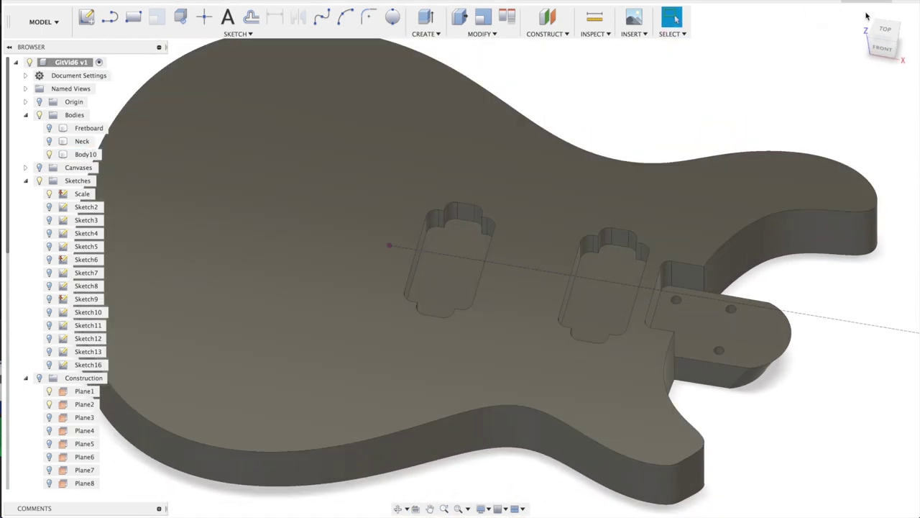
click(861, 15)
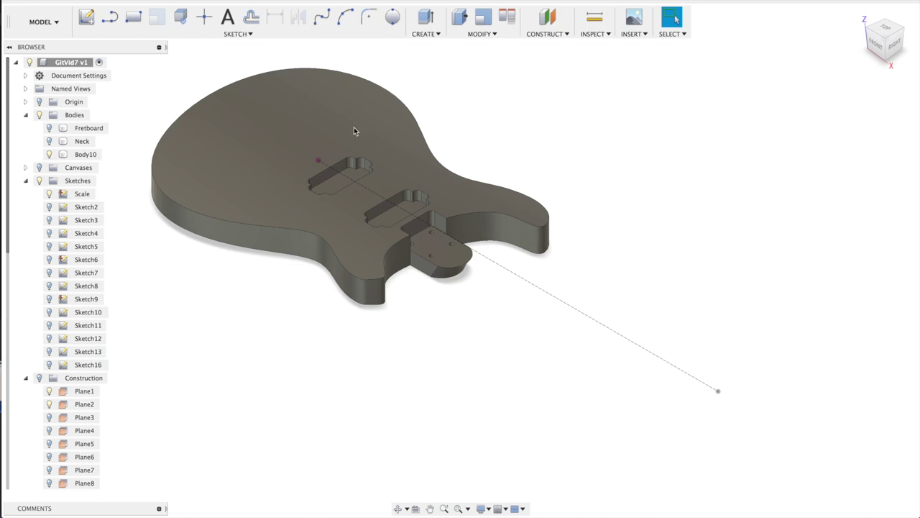
Start a new rectangle sketch in the top view and hide Body10
click(886, 29)
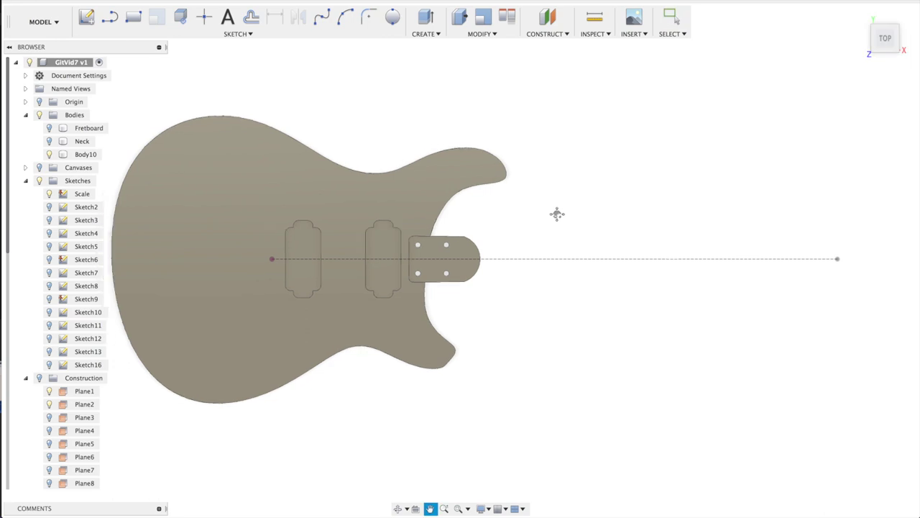
scroll(389, 259, up, 5)
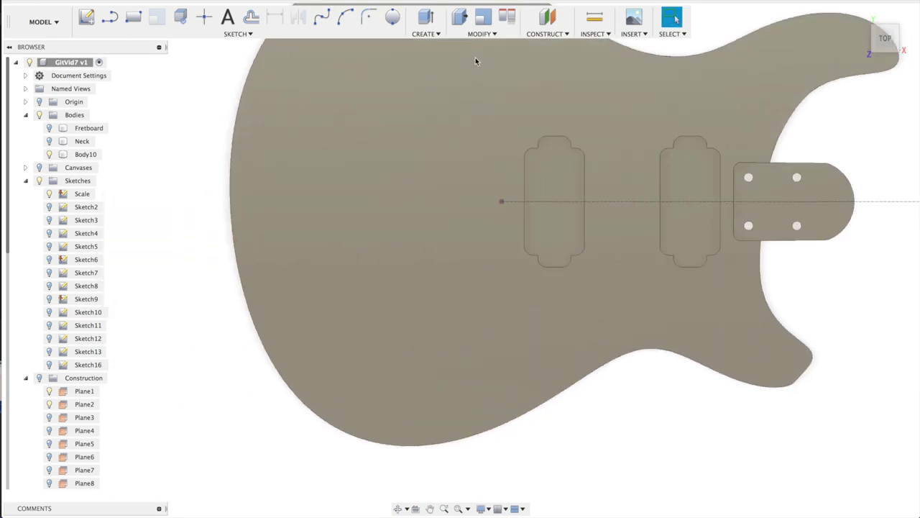
key(r)
click(526, 179)
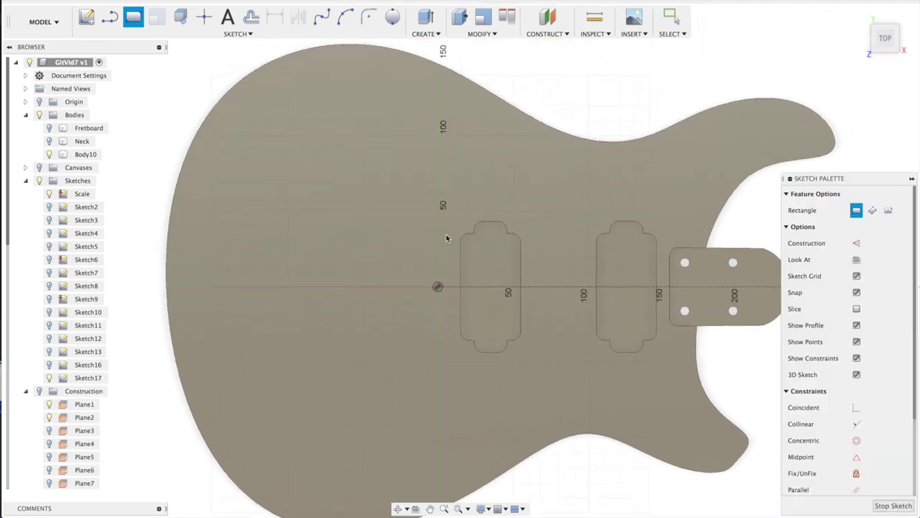
click(49, 154)
scroll(437, 307, up, 5)
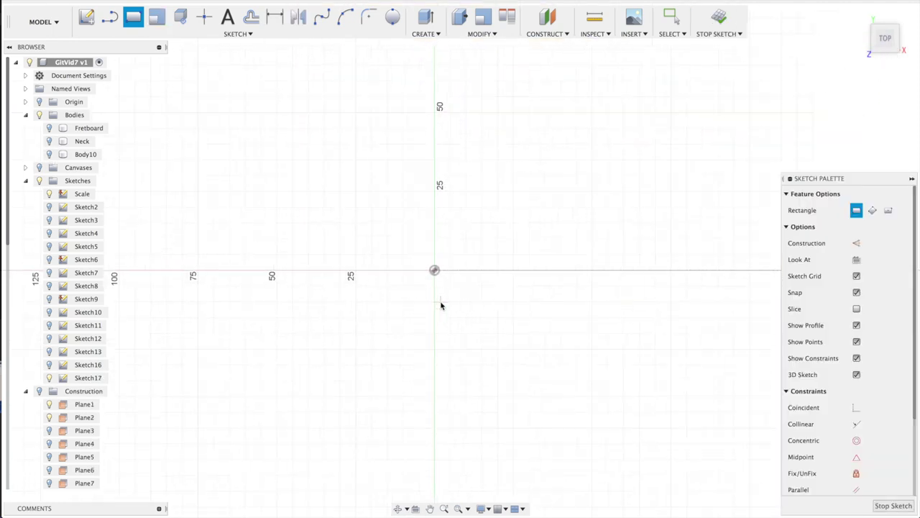
Draw a rectangle 20 mm wide and 36 mm high from the origin, extending up and away from the neck
click(432, 254)
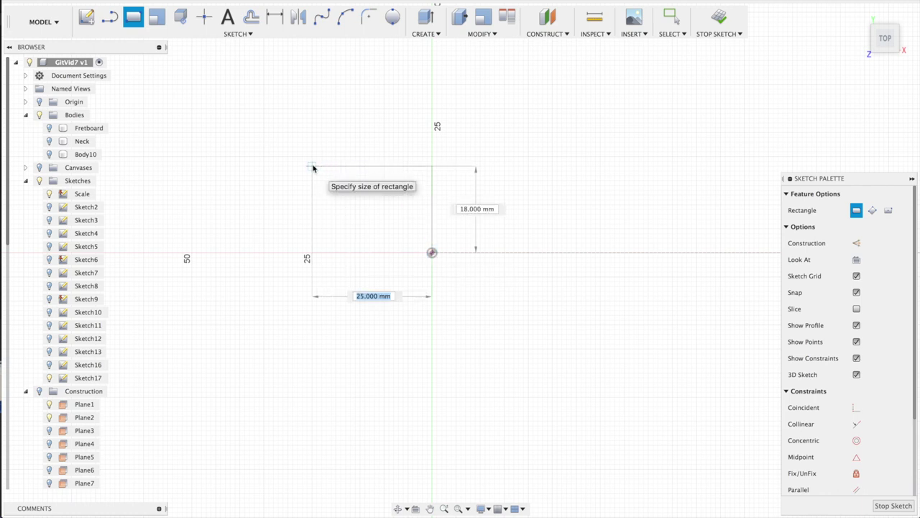
text(20)
key(Tab)
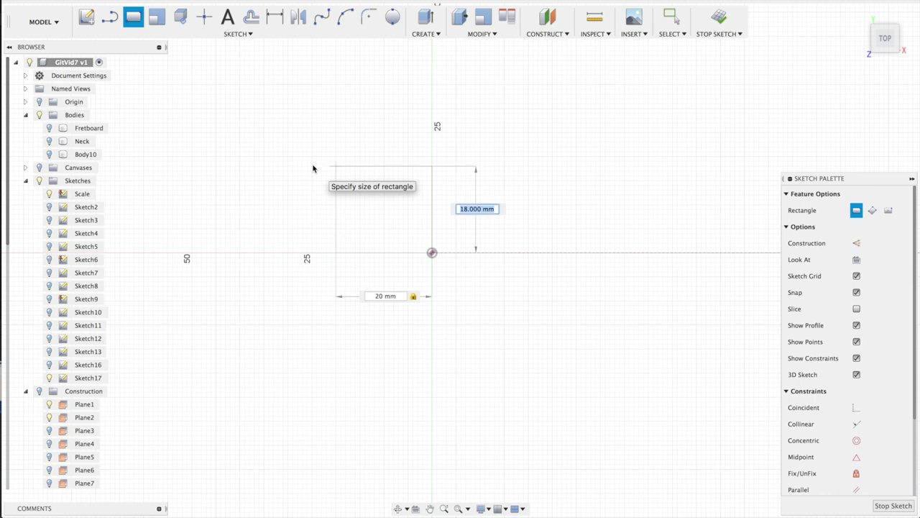
text(36)
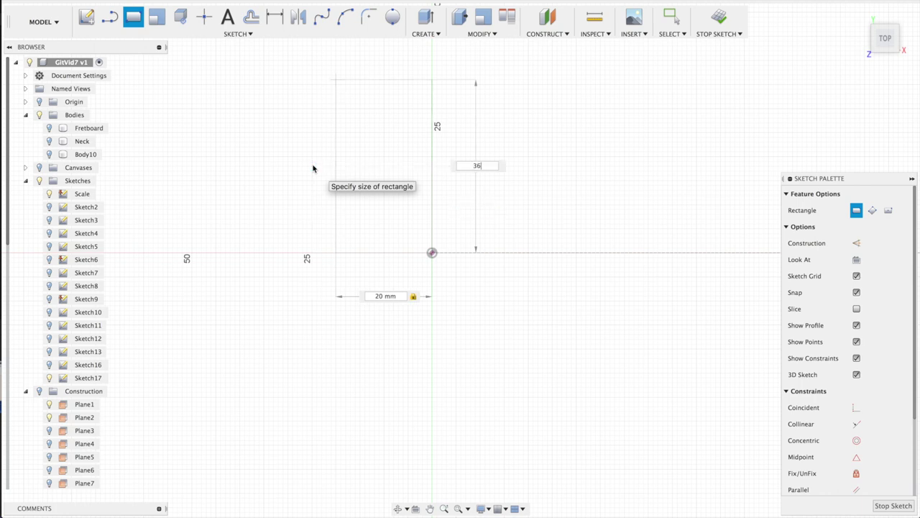
key(Return)
Draw a second rectangle 20 mm wide and 45 mm high directly below the first, starting at its lower-left corner
key(r)
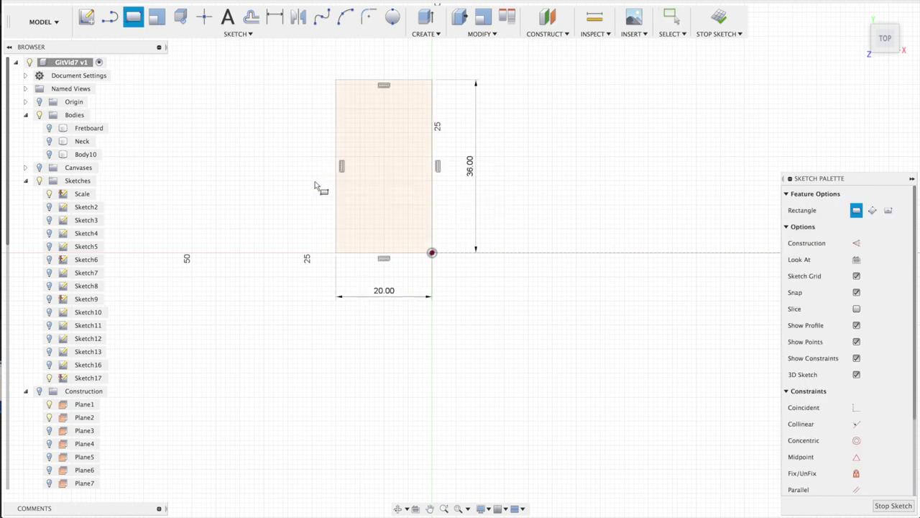
click(337, 254)
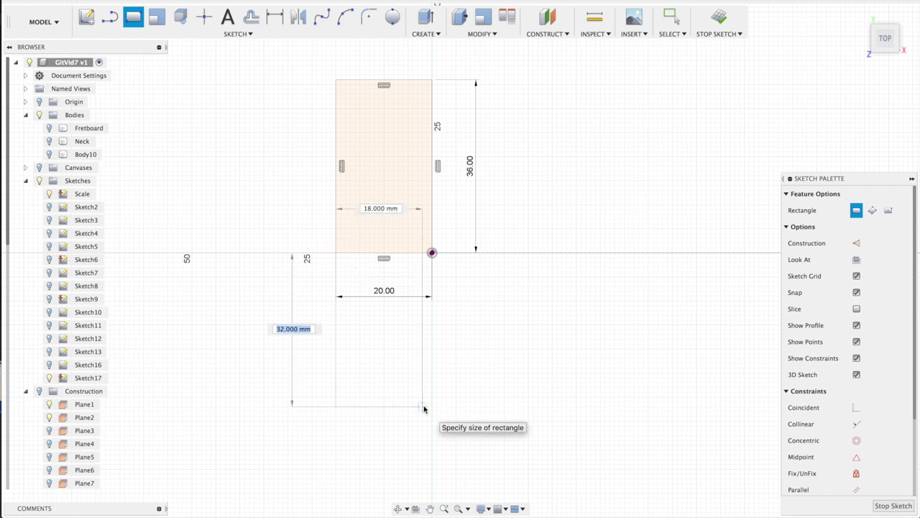
key(Tab)
text(00)
key(Tab)
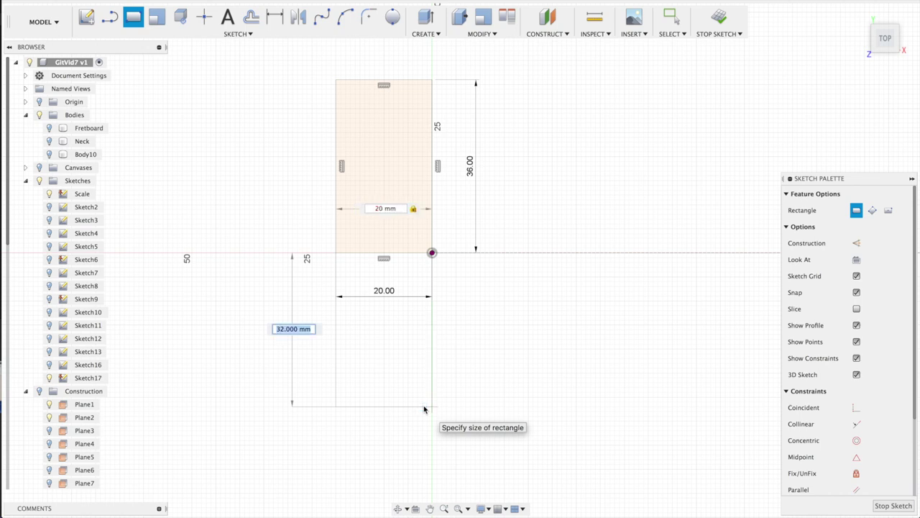
key(Return)
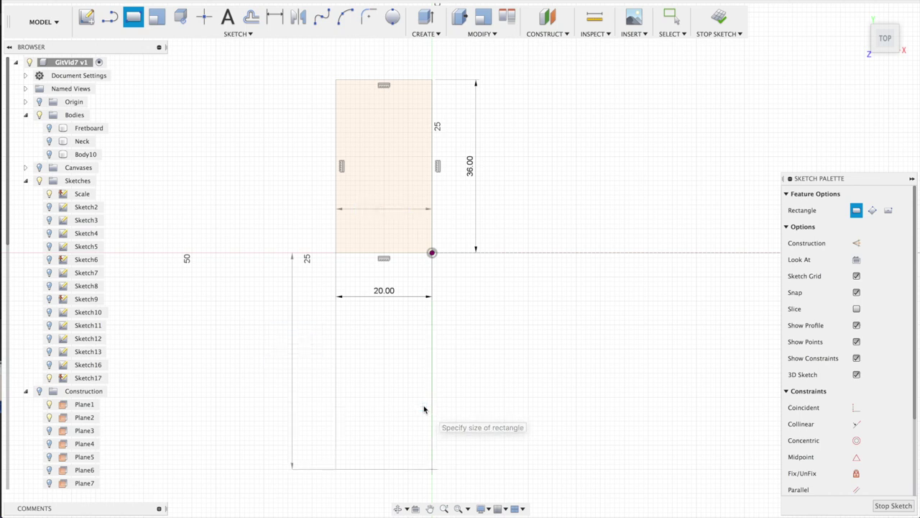
key(Return)
Trim the overlapping shared edge between the two rectangles so they form one profile
key(r)
key(t)
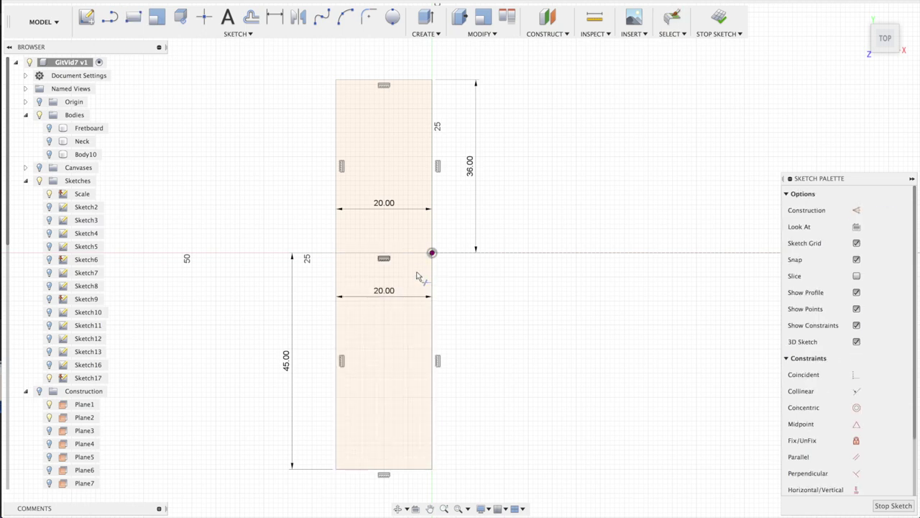
click(409, 253)
click(405, 254)
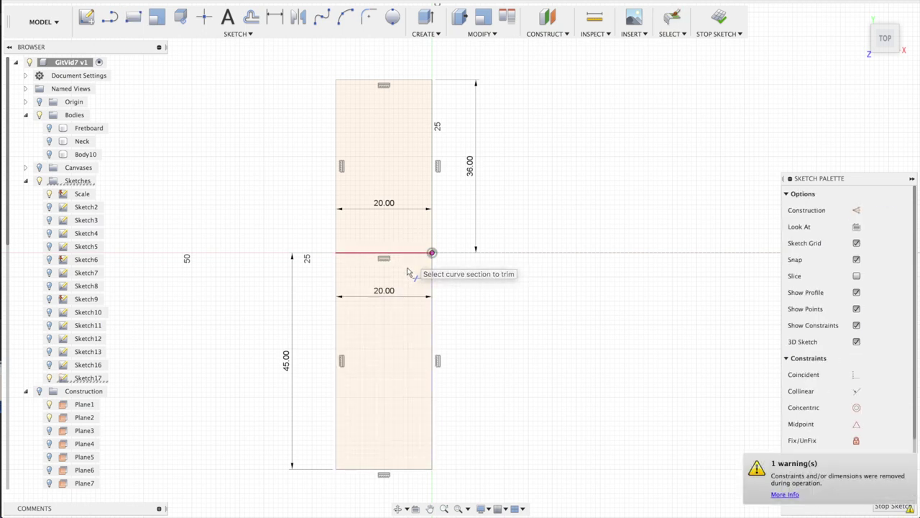
key(Escape)
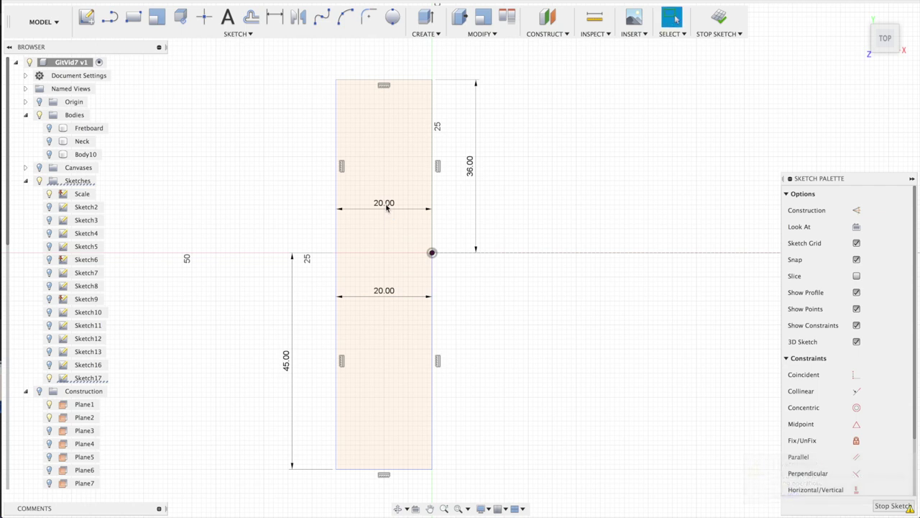
Delete the duplicate 20 mm width dimension and reposition the remaining width and 36 mm height dimensions outside the profile
key(Delete)
drag(387, 287, 391, 62)
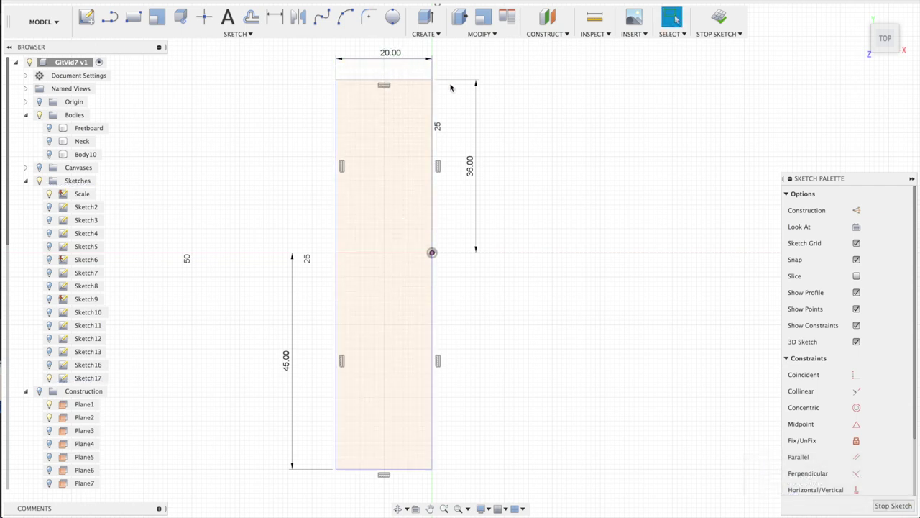
drag(469, 161, 289, 154)
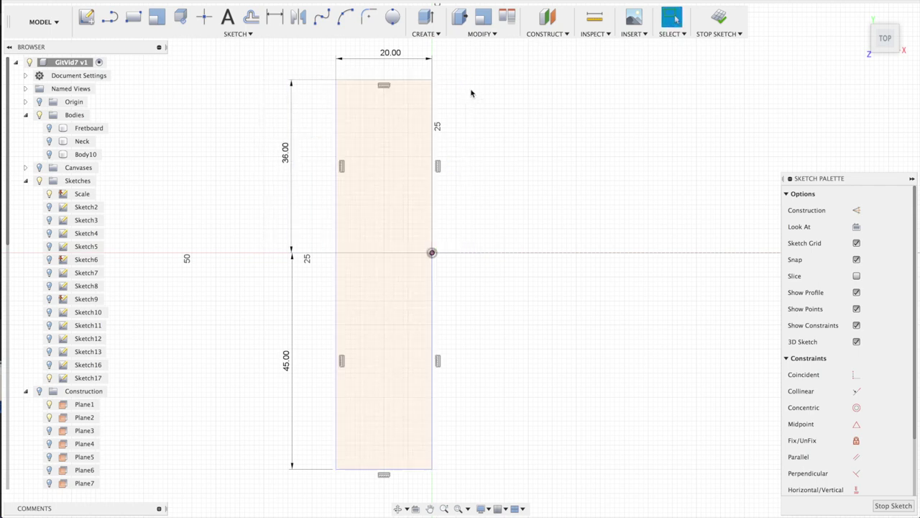
Draw an 8 mm horizontal line from the profile's upper neck-side corner toward the neck and make it construction
key(l)
click(432, 82)
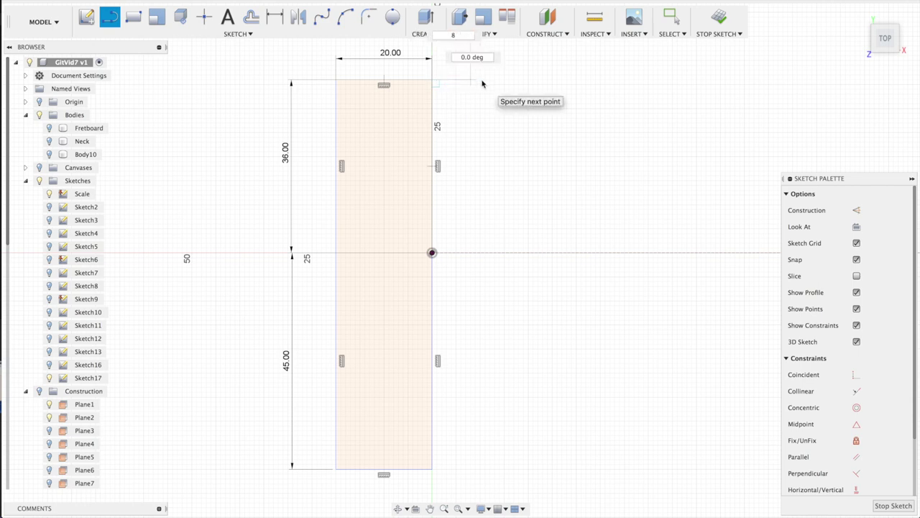
key(Return)
key(Escape)
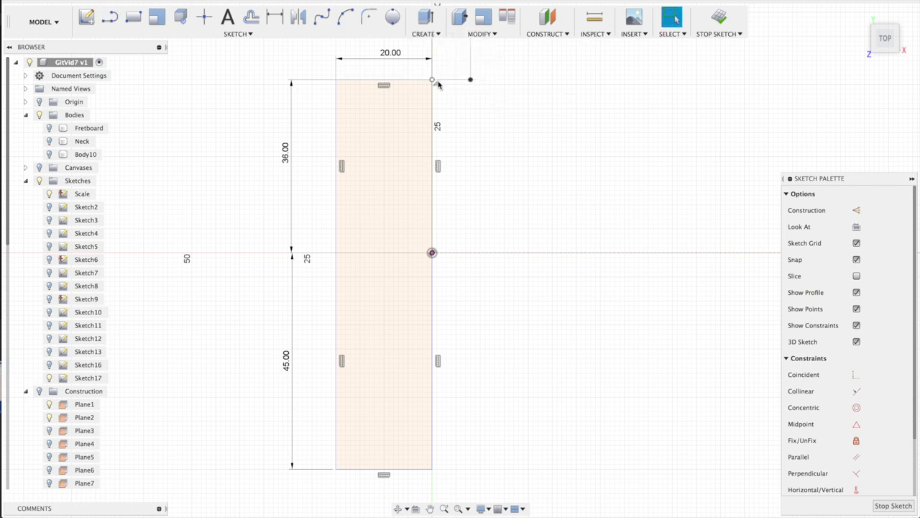
click(452, 83)
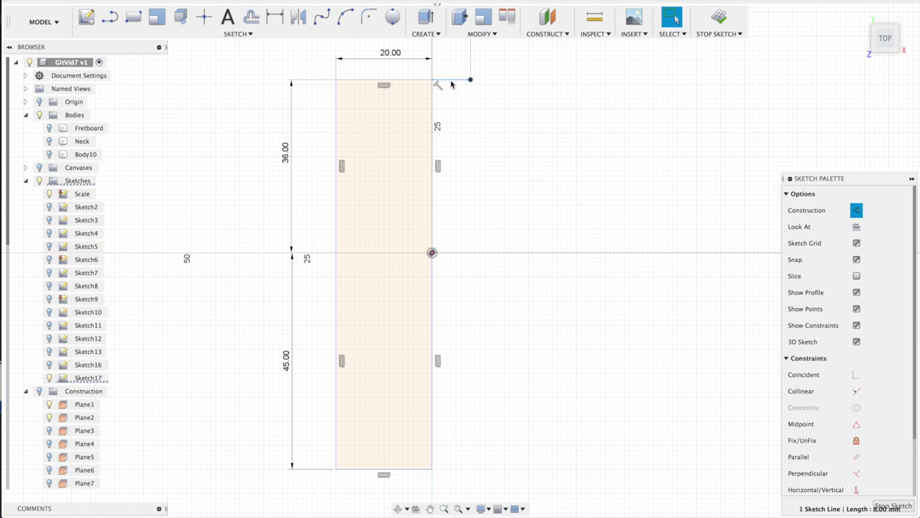
Draw a 5 mm vertical line downward from the free end of the 8 mm line and make it construction
key(l)
click(470, 80)
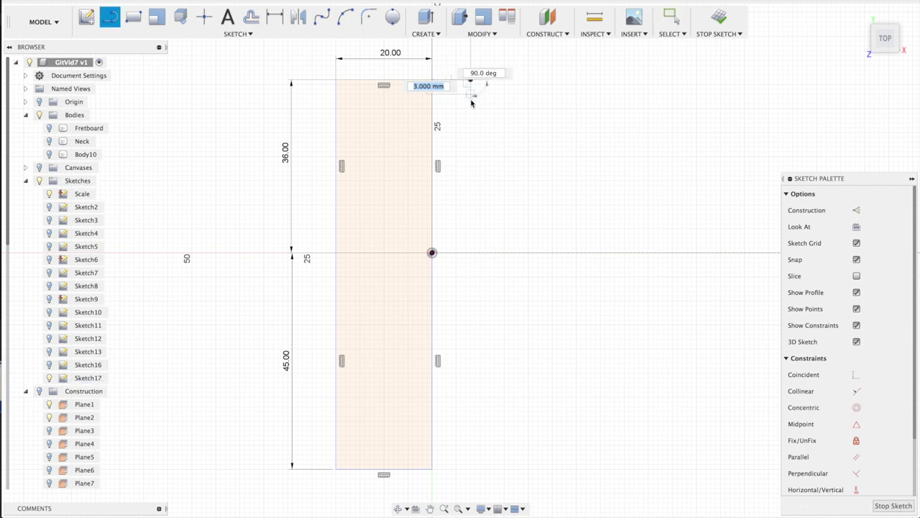
key(Return)
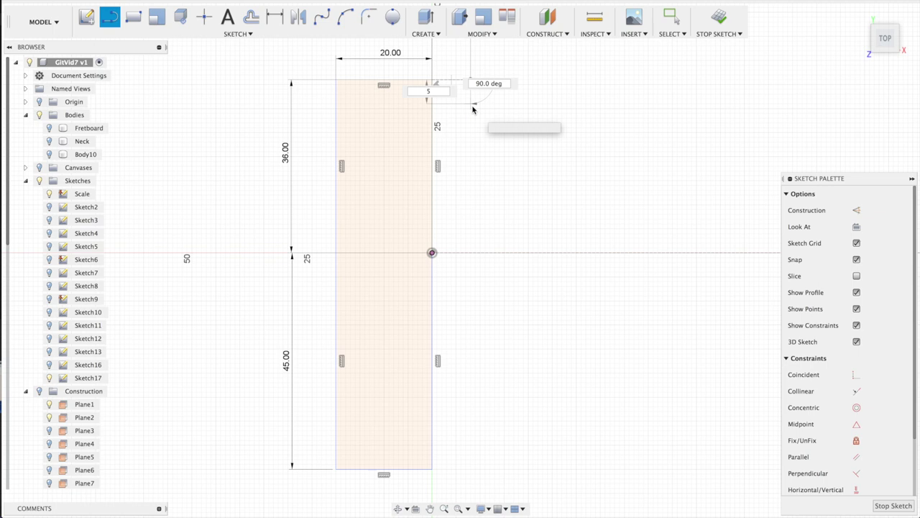
key(Escape)
click(471, 99)
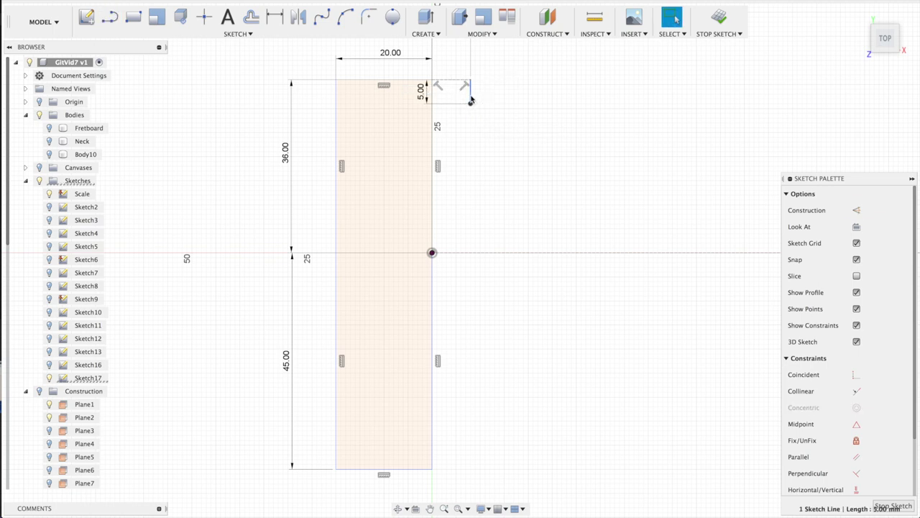
Draw a 9 mm diameter circle centred on the lower end of the 5 mm construction line
key(c)
click(472, 104)
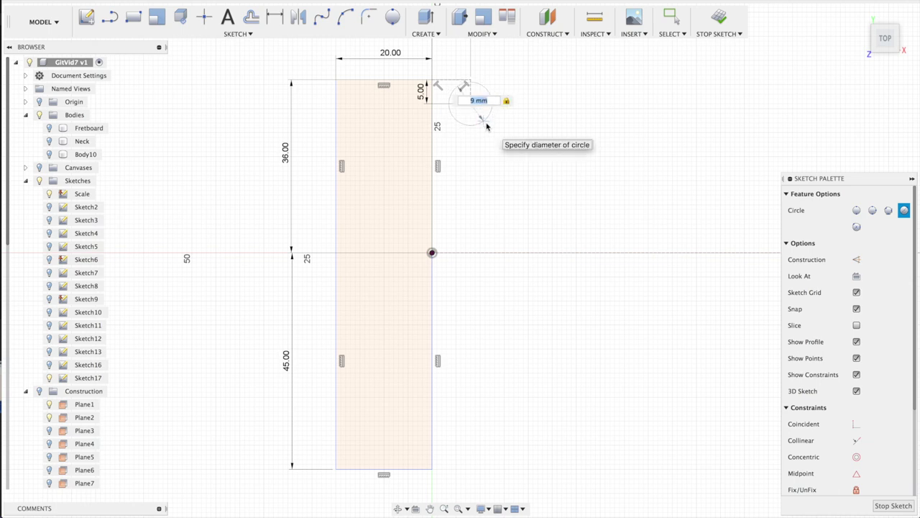
key(Return)
Create a copy of the 9 mm circle moved -62 mm along Y
click(488, 123)
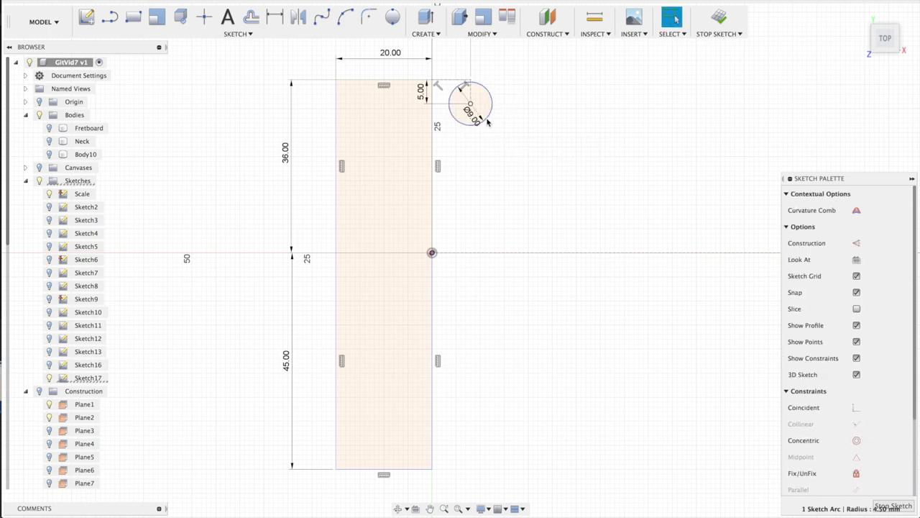
key(m)
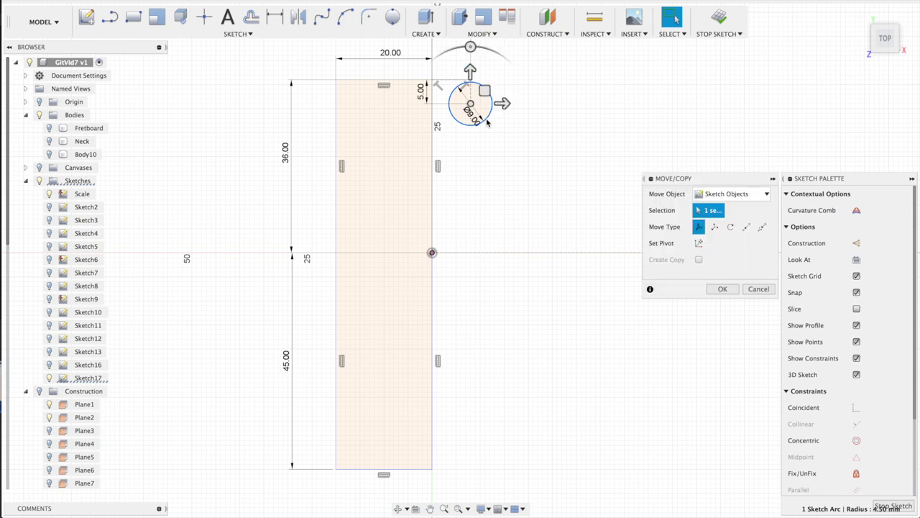
drag(471, 72, 475, 220)
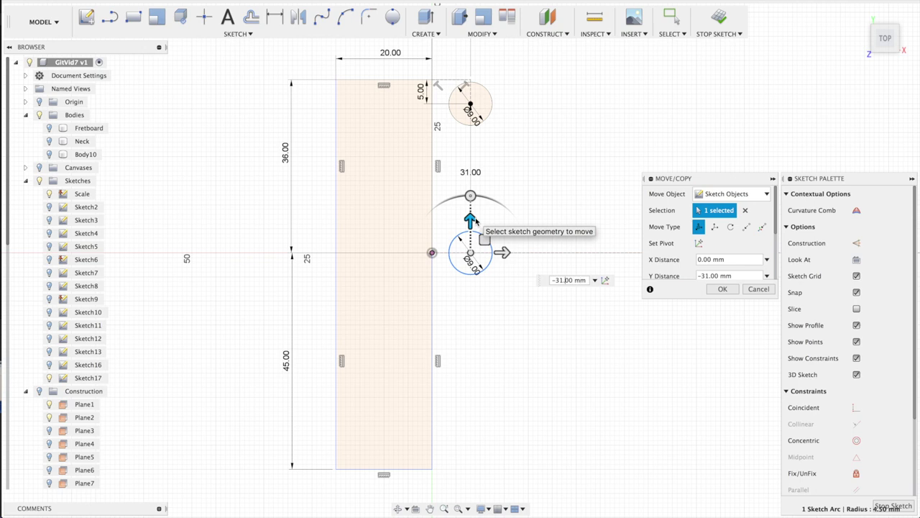
text(62)
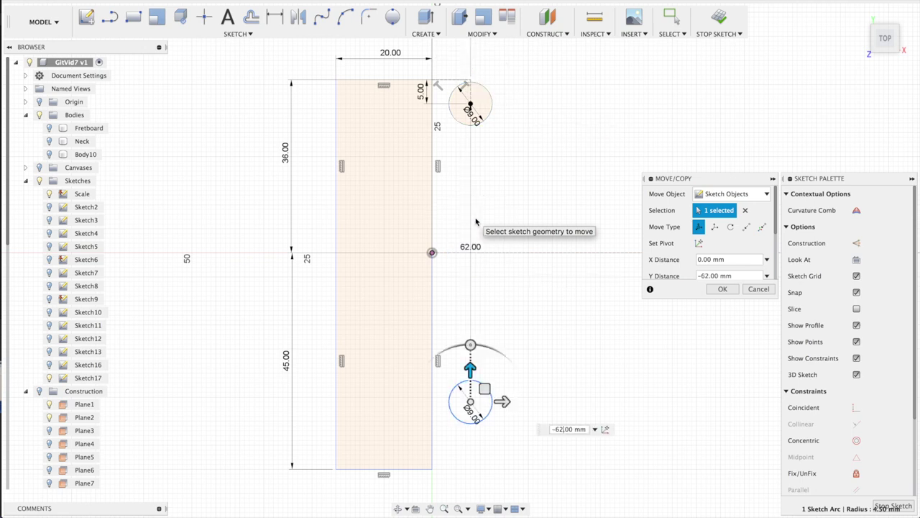
key(Return)
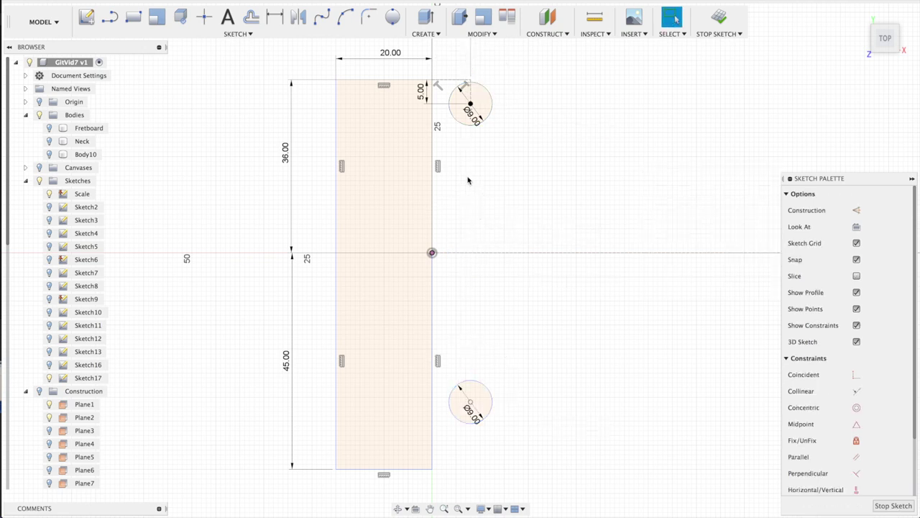
Fillet all four corners of the long rectangular profile with a 6 mm radius
click(369, 16)
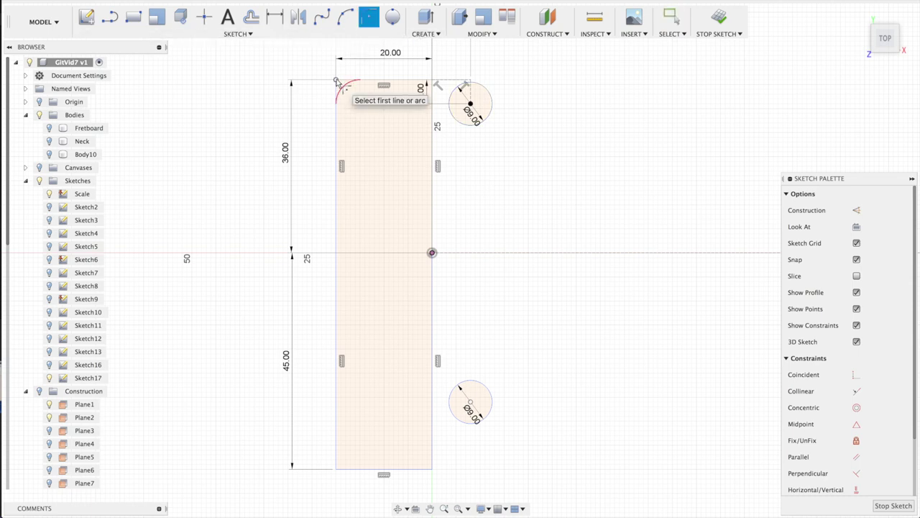
click(336, 80)
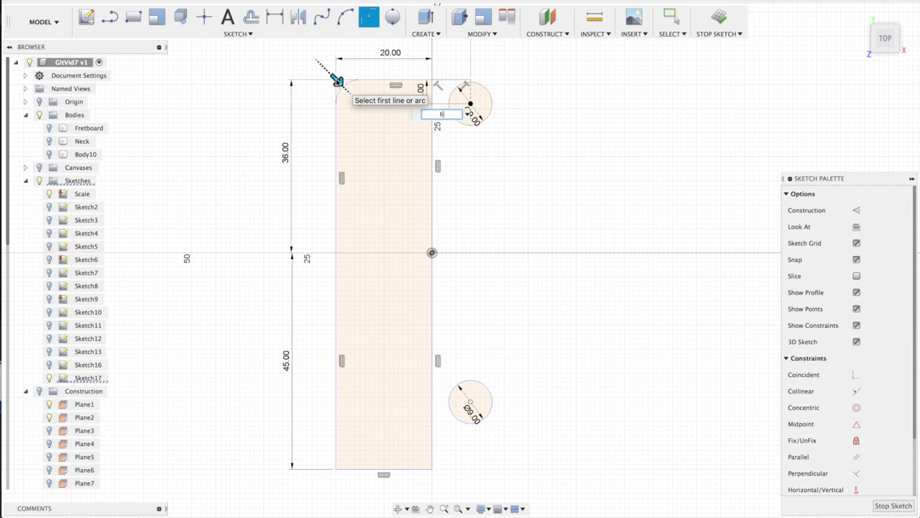
click(337, 82)
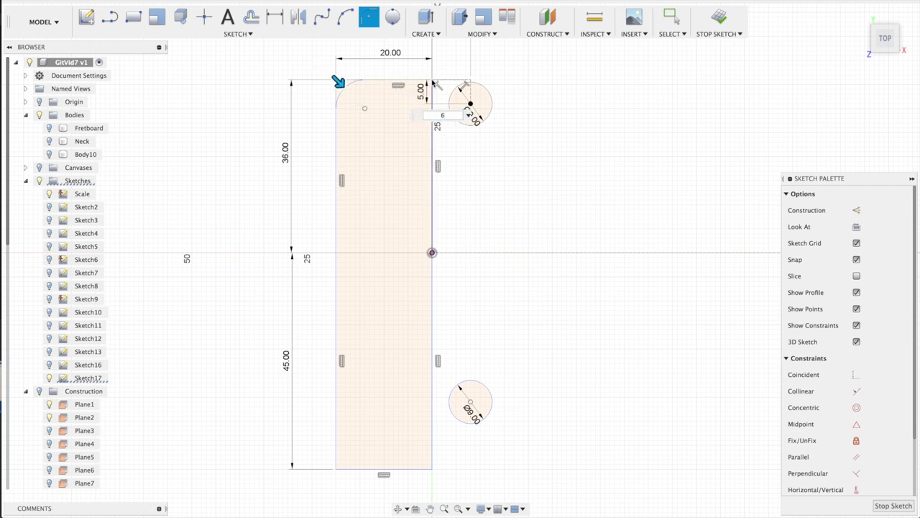
key(Return)
click(430, 81)
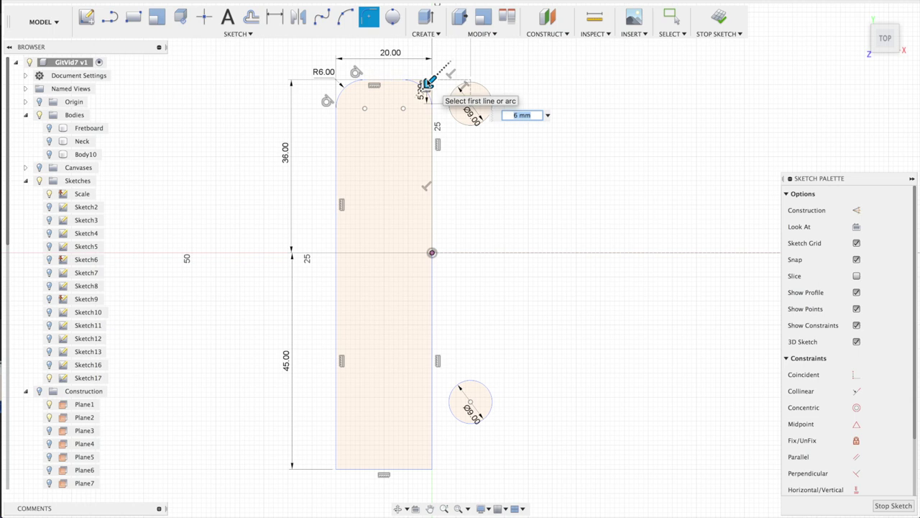
key(Return)
click(337, 469)
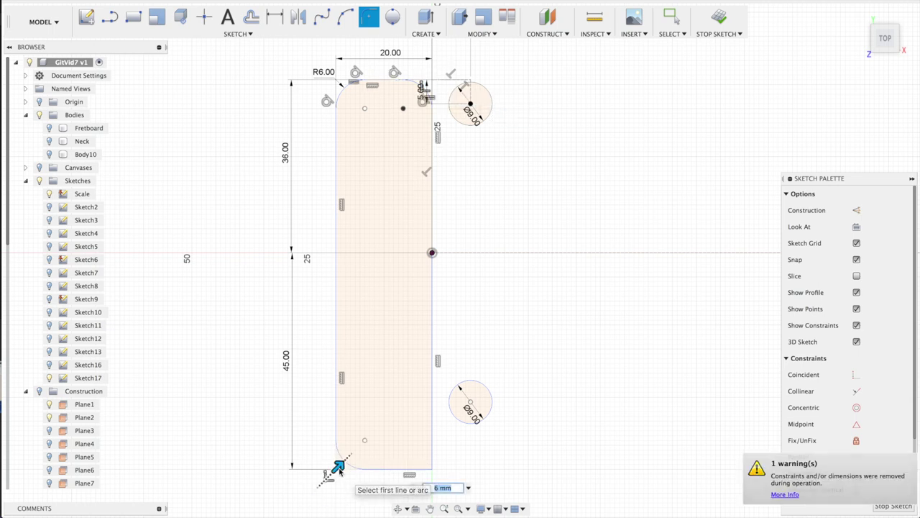
key(Return)
click(427, 466)
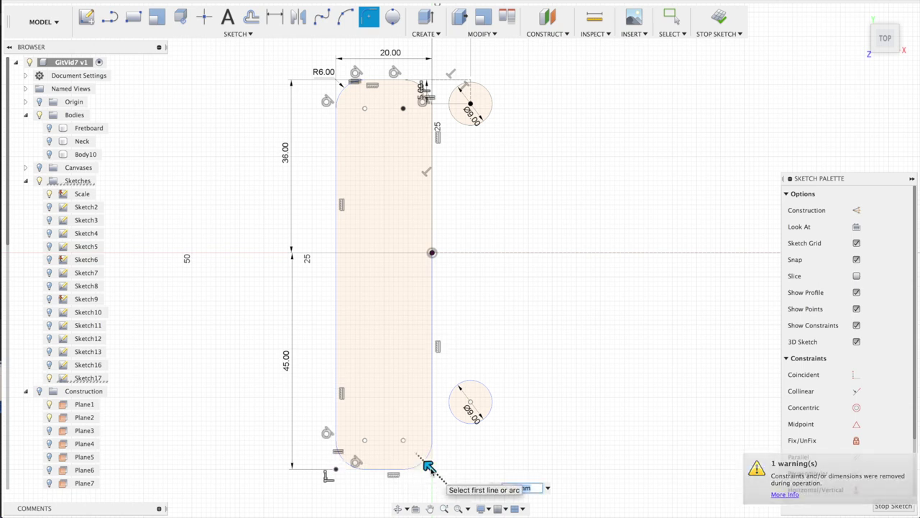
key(Return)
key(Escape)
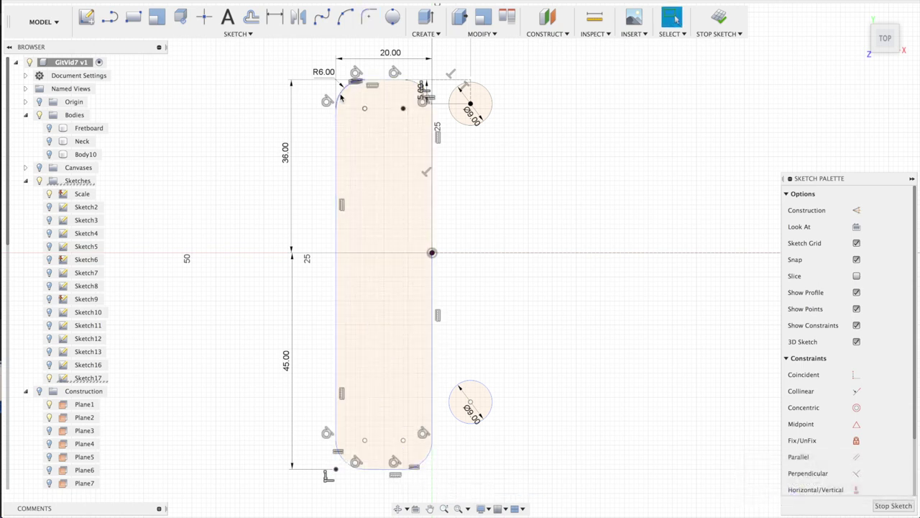
key(t)
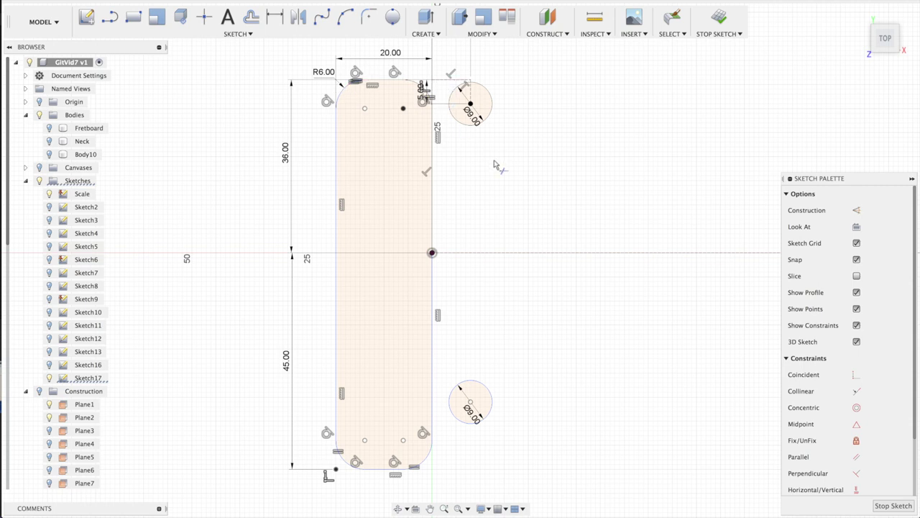
scroll(428, 266, down, 3)
click(424, 264)
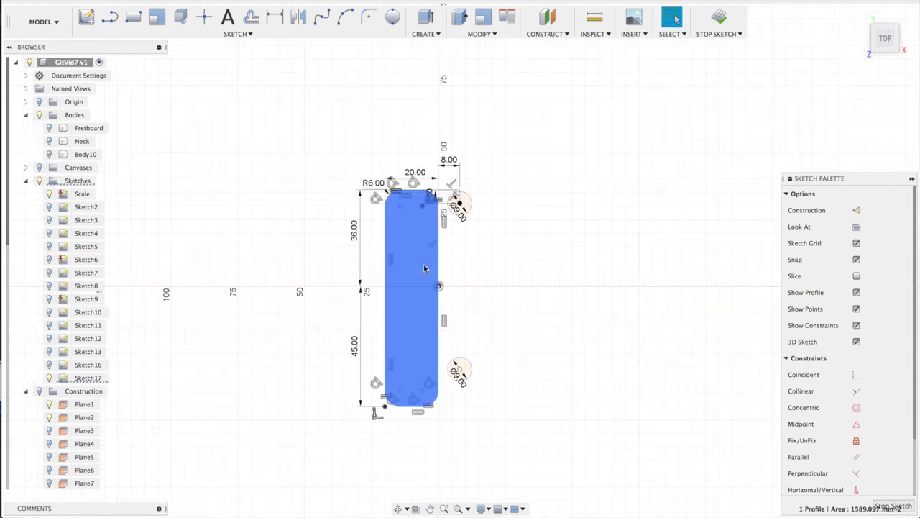
click(523, 330)
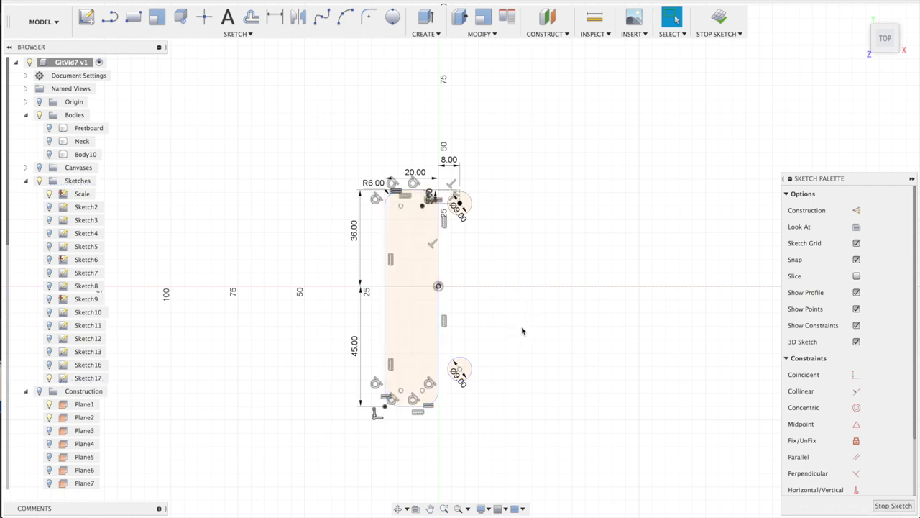
Show Body10 and extrude the rounded rectangular profile -55 mm as a cut through the guitar body
click(419, 248)
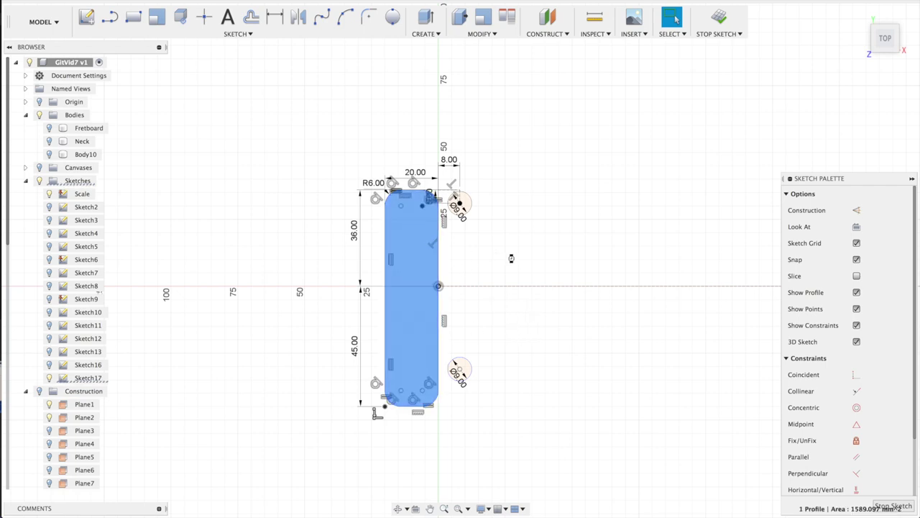
key(e)
click(49, 154)
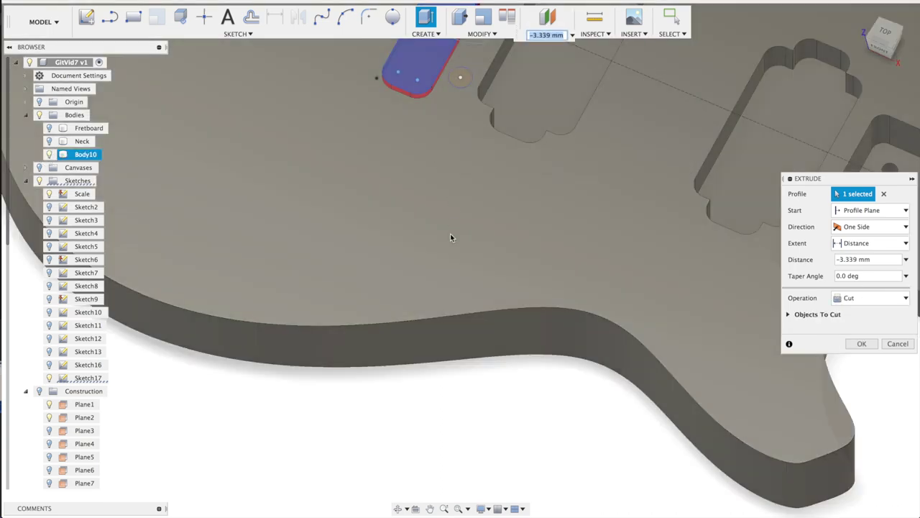
shift+middle_drag(469, 412, 438, 389)
drag(432, 291, 435, 439)
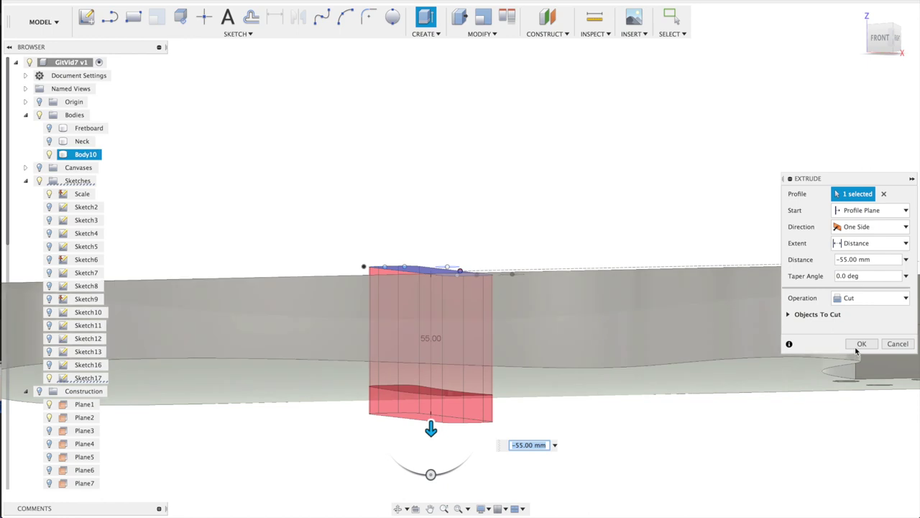
click(858, 346)
Show Sketch17, cut both 9 mm circles into the body at a distance of -3.643 mm - 19 mm, and hide the sketch
mouse_move(568, 144)
shift+middle_down()
mouse_move(553, 154)
mouse_move(534, 372)
shift+middle_up()
click(49, 377)
key(Escape)
click(431, 112)
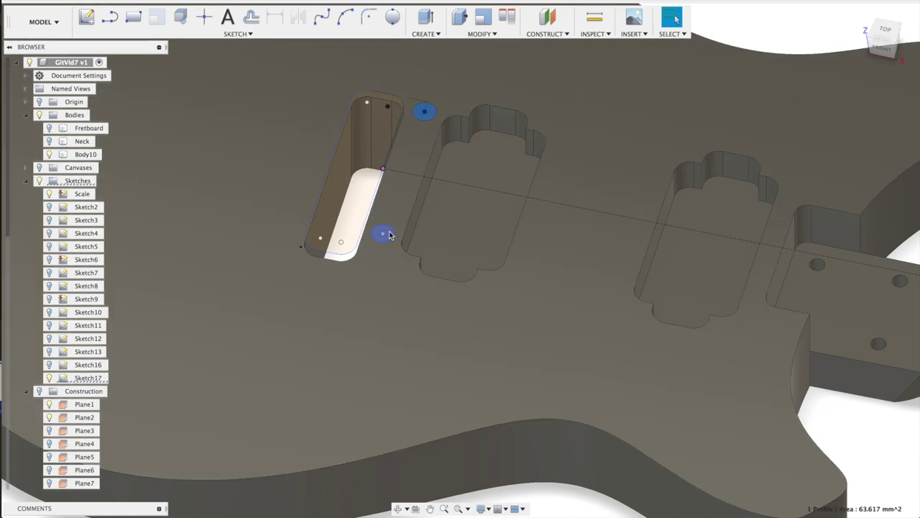
key(e)
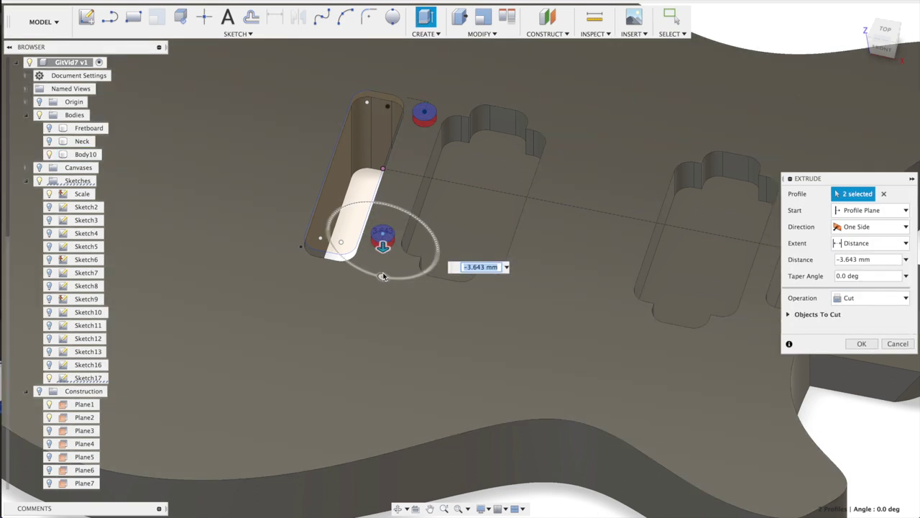
key(Right)
text(-19)
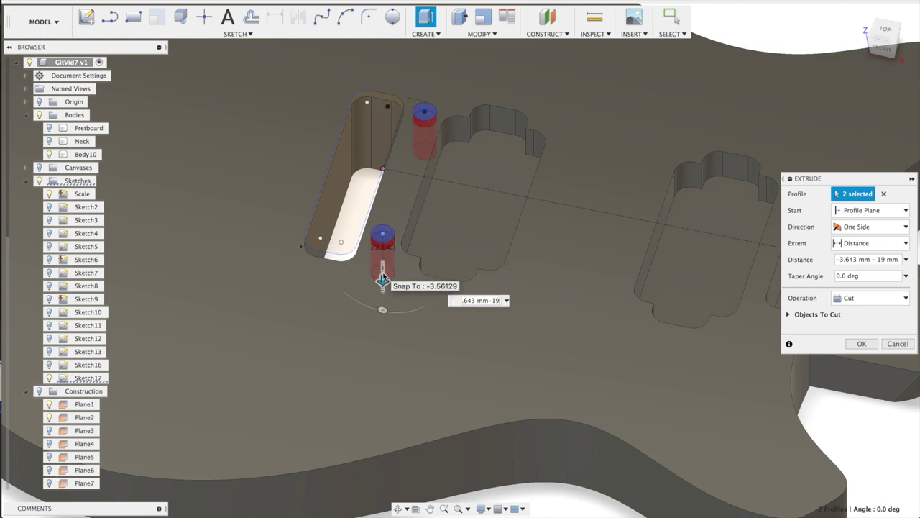
key(Return)
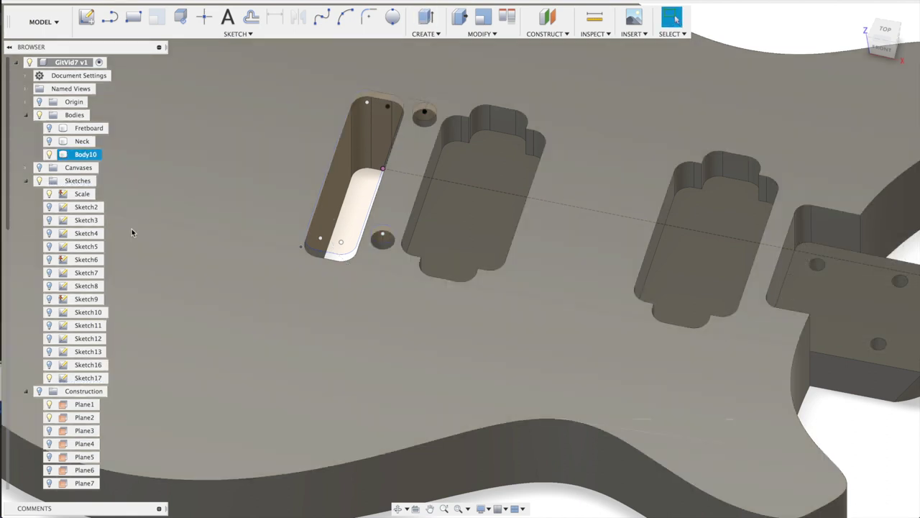
click(50, 377)
Show the construction planes and create a plane offset -50 mm from the XY plane
mouse_move(470, 112)
shift+middle_down()
mouse_move(470, 151)
mouse_move(489, 148)
mouse_move(454, 127)
mouse_move(499, 127)
mouse_move(516, 166)
mouse_move(520, 137)
mouse_move(530, 149)
mouse_move(495, 139)
shift+middle_up()
click(861, 13)
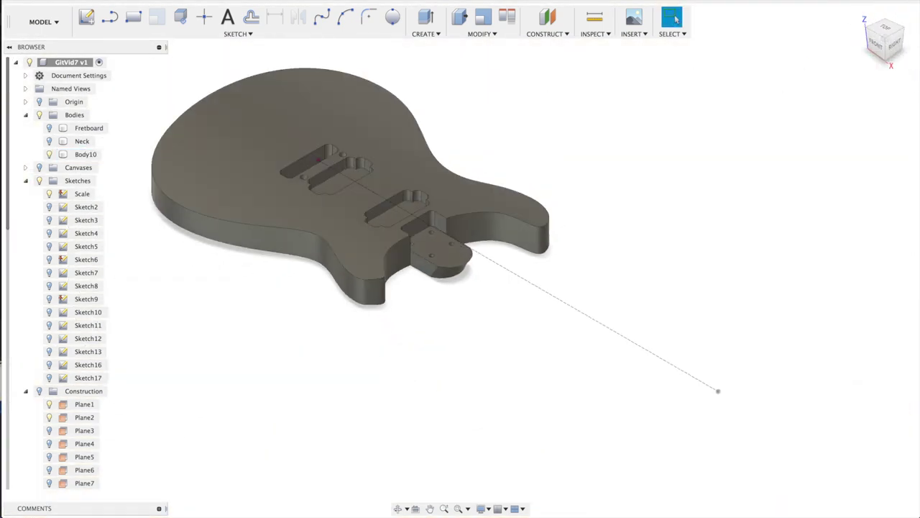
click(541, 35)
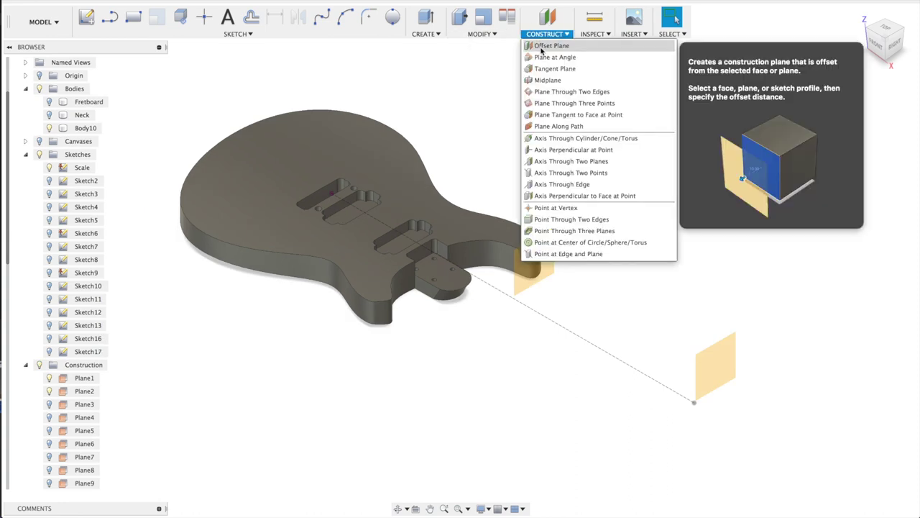
click(542, 47)
click(385, 195)
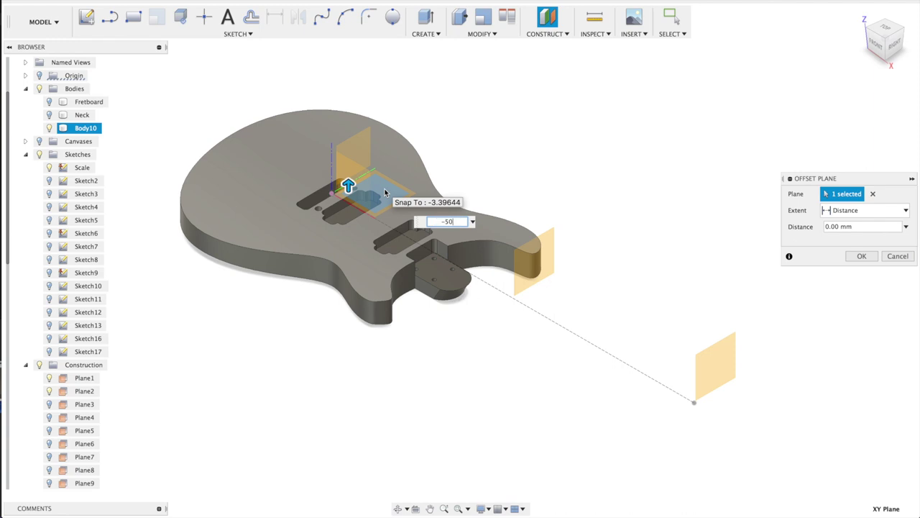
text(-50)
key(Return)
key(Return)
shift+middle_drag(626, 186, 486, 124)
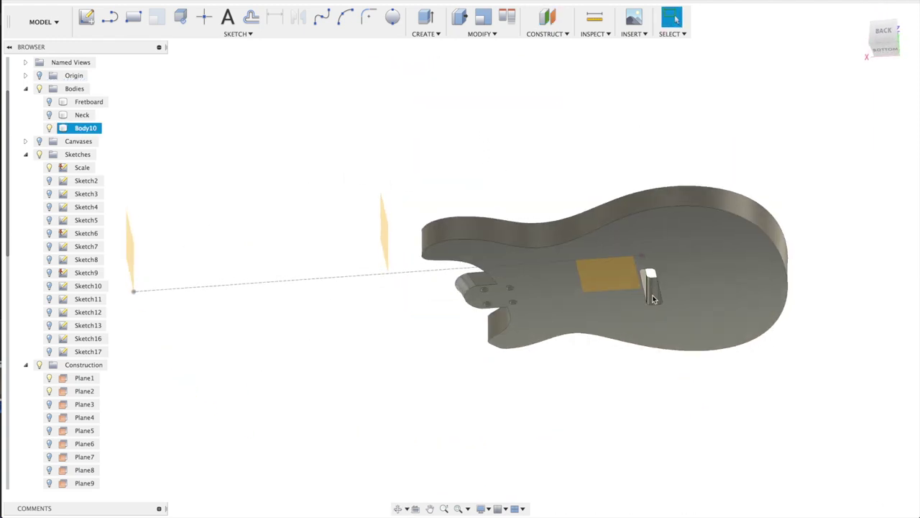
Hide Plane1 and Plane2, start a line sketch on the offset plane beneath the body, turn the view, and hide Body10
click(48, 391)
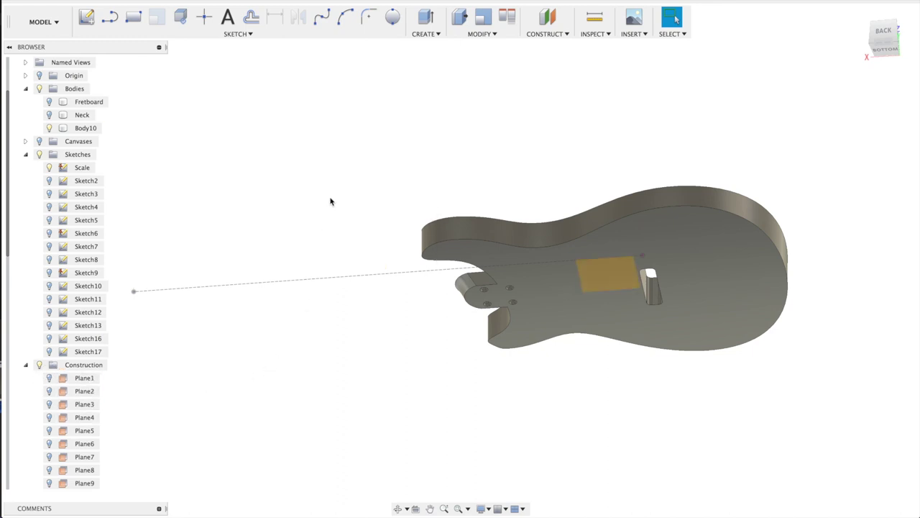
key(l)
click(623, 271)
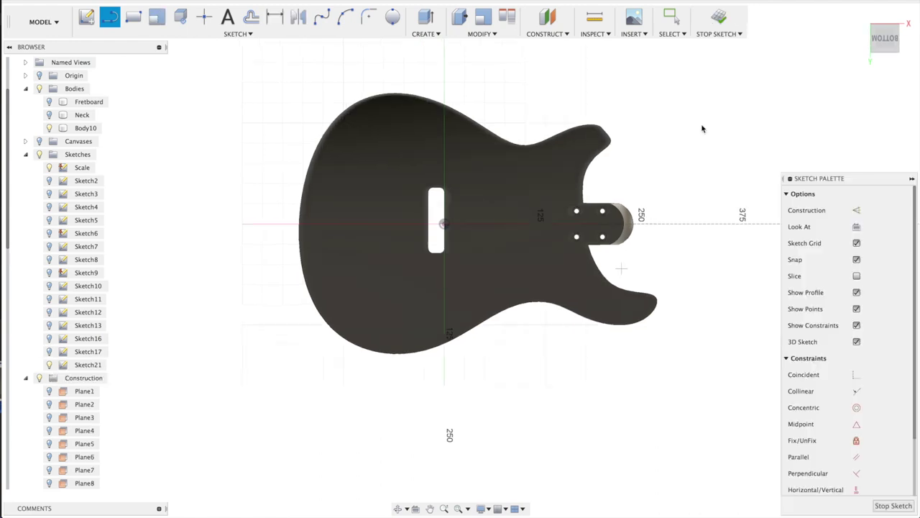
click(905, 17)
click(905, 17)
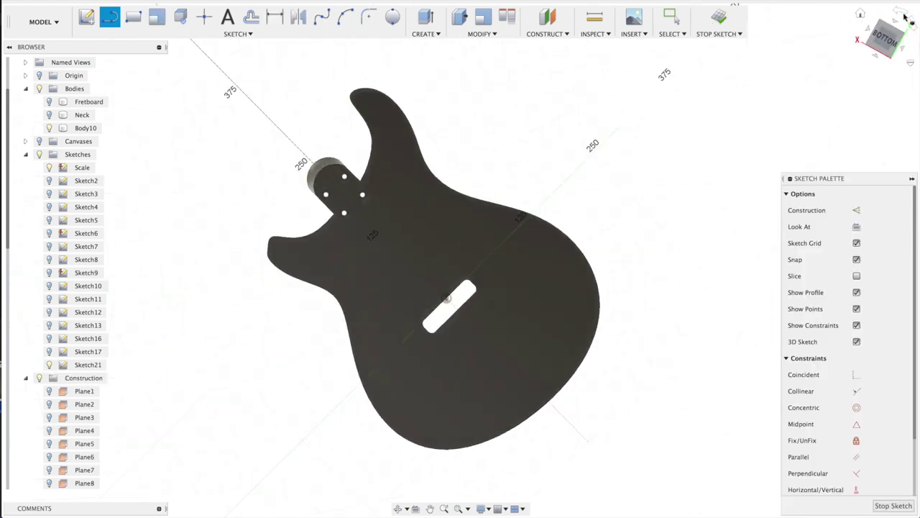
click(48, 127)
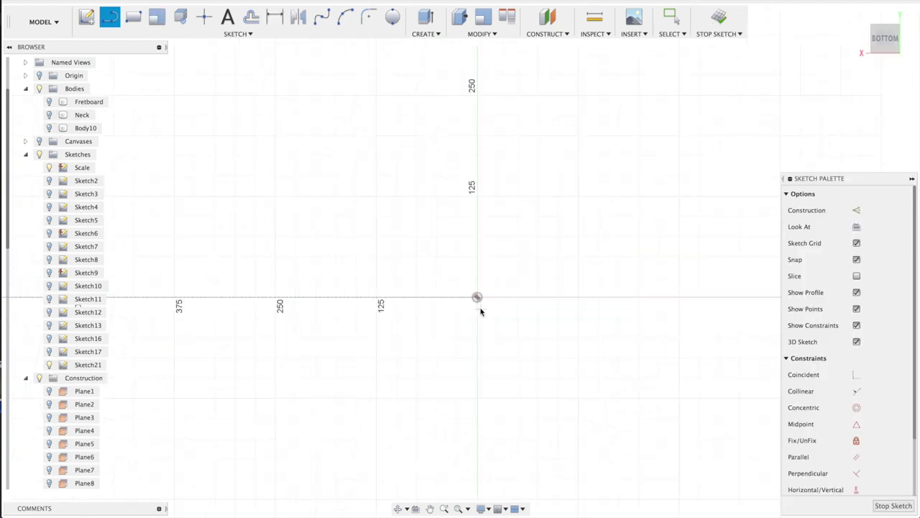
Draw a 23 mm line from the origin along the X axis, pointing away from the neck
click(527, 302)
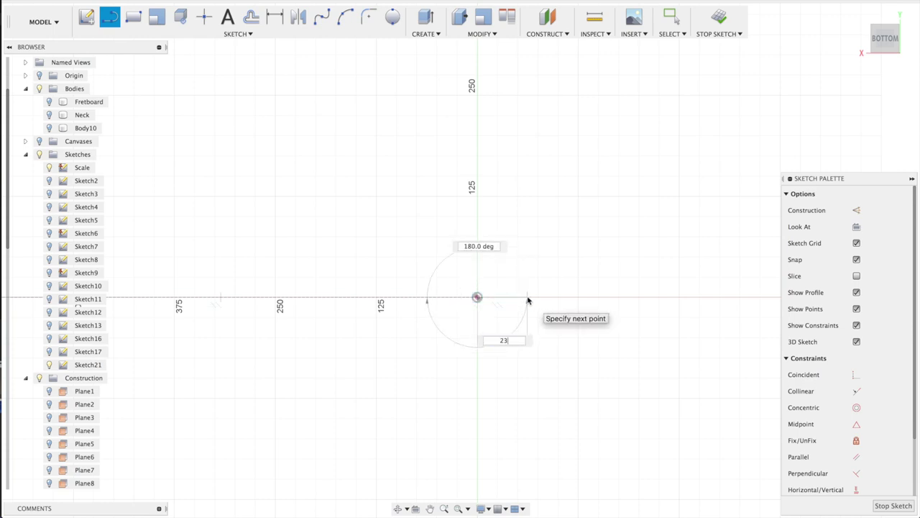
text(23)
key(Tab)
key(Return)
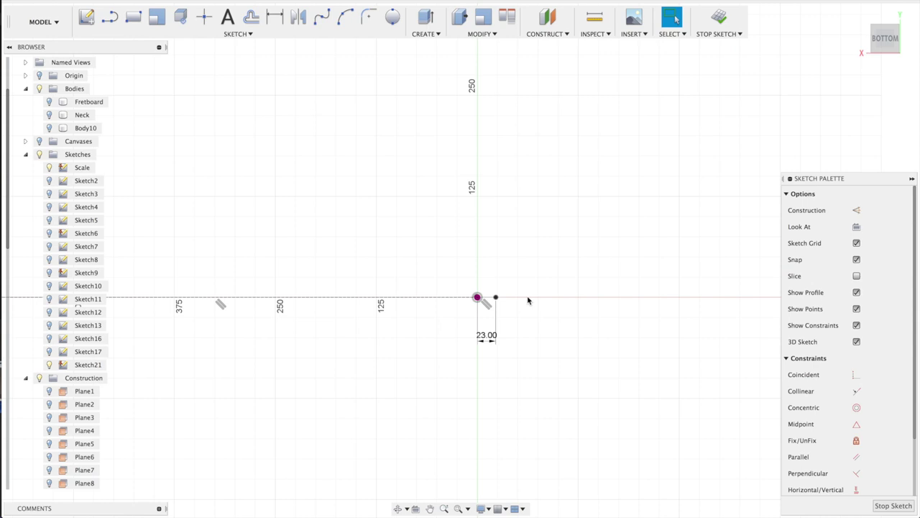
Draw a perpendicular line 57/2 mm long upward from the free end of the 23 mm line
scroll(528, 300, up, 5)
click(440, 296)
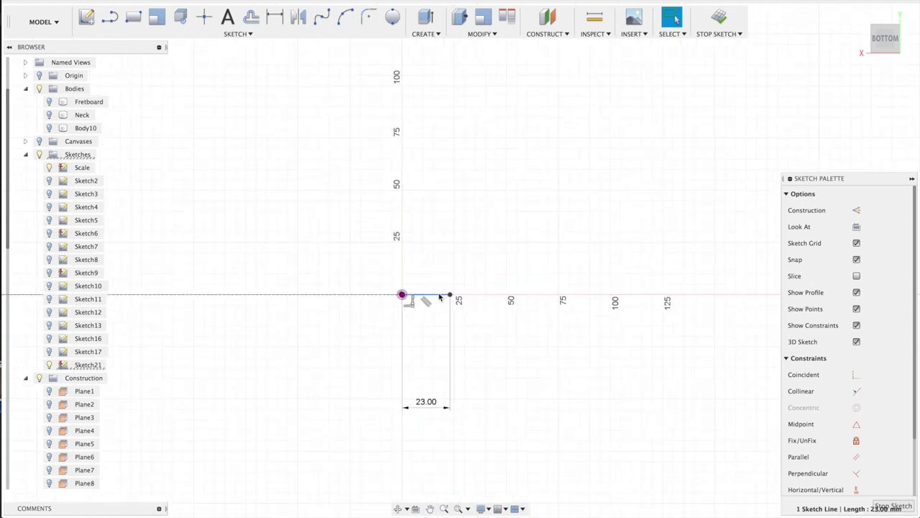
key(l)
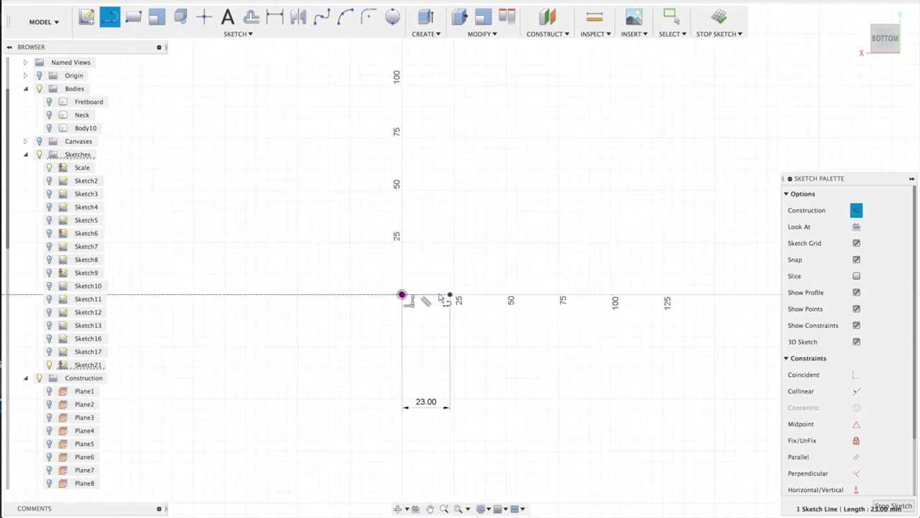
click(450, 295)
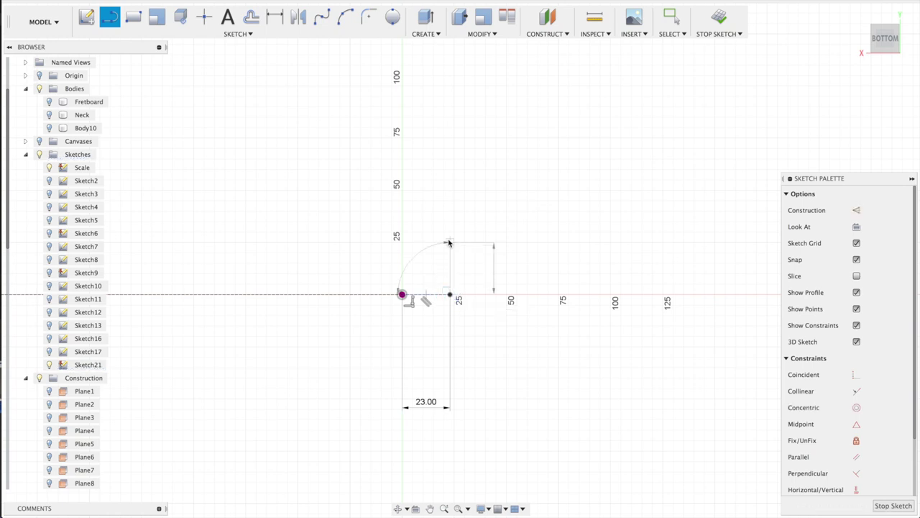
text(57/2)
key(Return)
key(Escape)
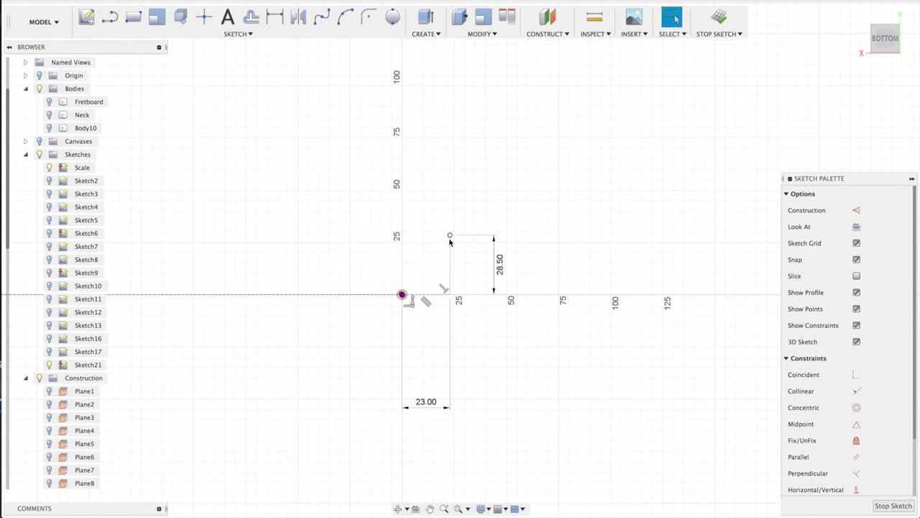
Draw a 116 x 57 mm rectangle from the upper end of the perpendicular line, extending back across the origin
key(r)
click(450, 236)
text(5)
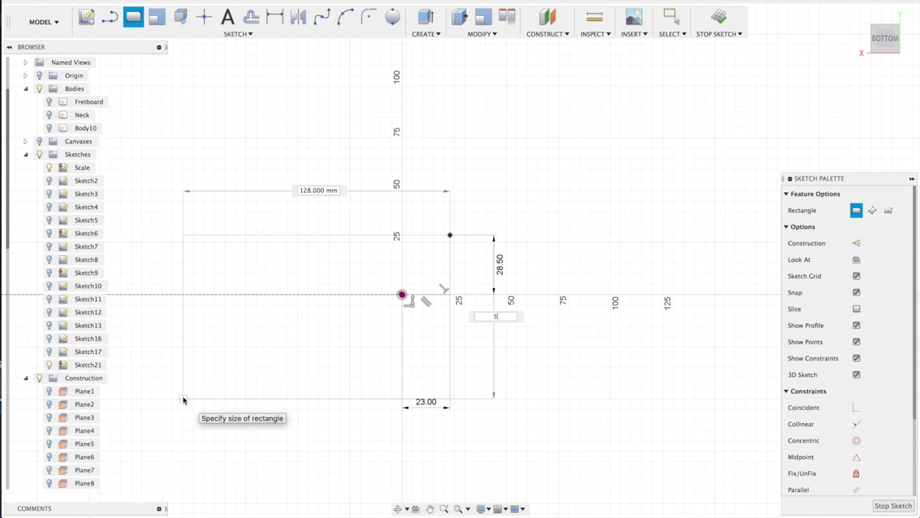
text(7)
key(Tab)
key(Return)
key(Escape)
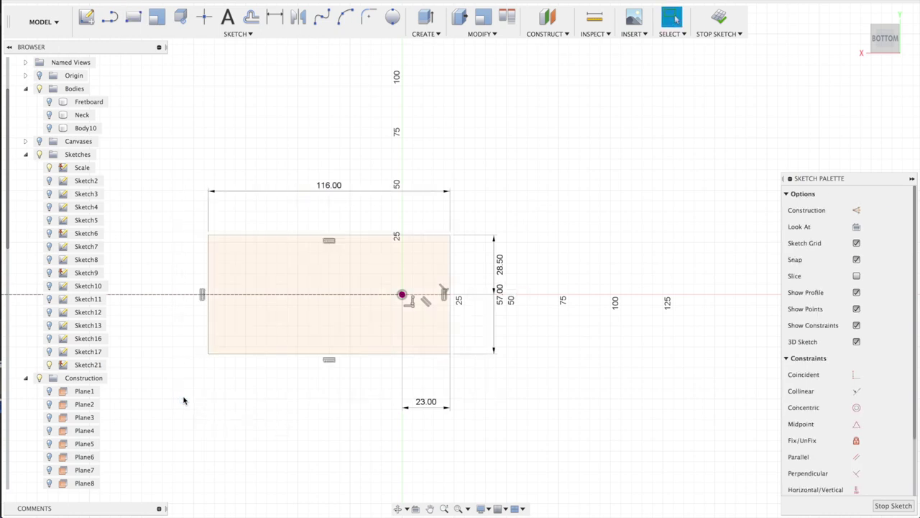
Draw a 36 mm perpendicular line upward from the free end of the 23 mm line
key(l)
click(451, 295)
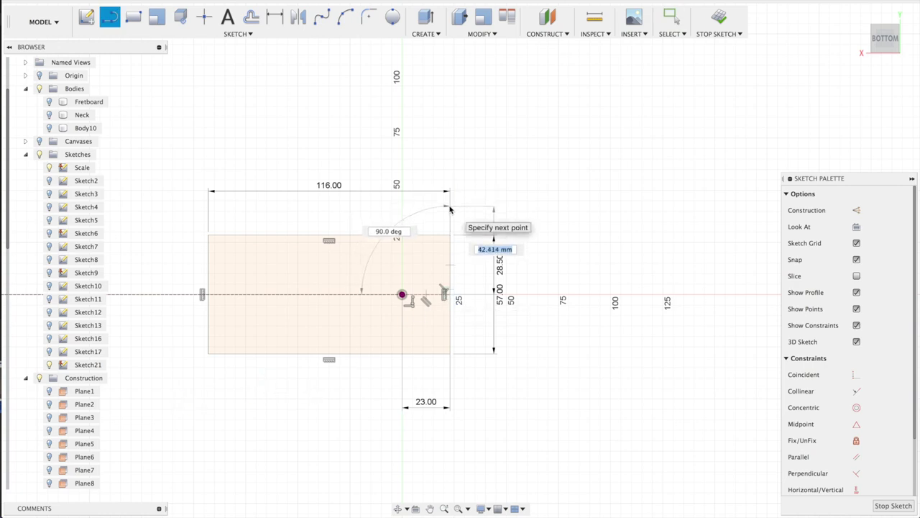
text(36)
key(Tab)
key(Return)
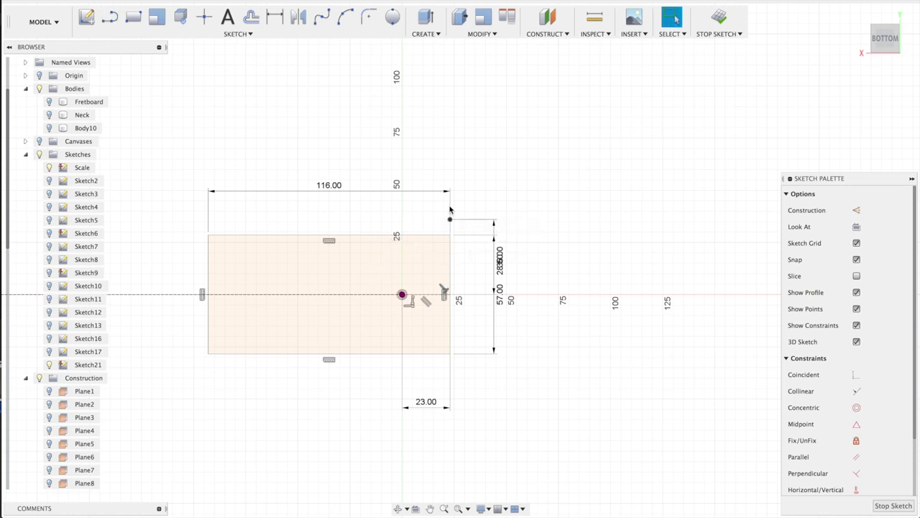
Draw a 26 x 7.5 mm rectangle from the end of the 36 mm line down to the large rectangle's upper edge
key(r)
click(449, 220)
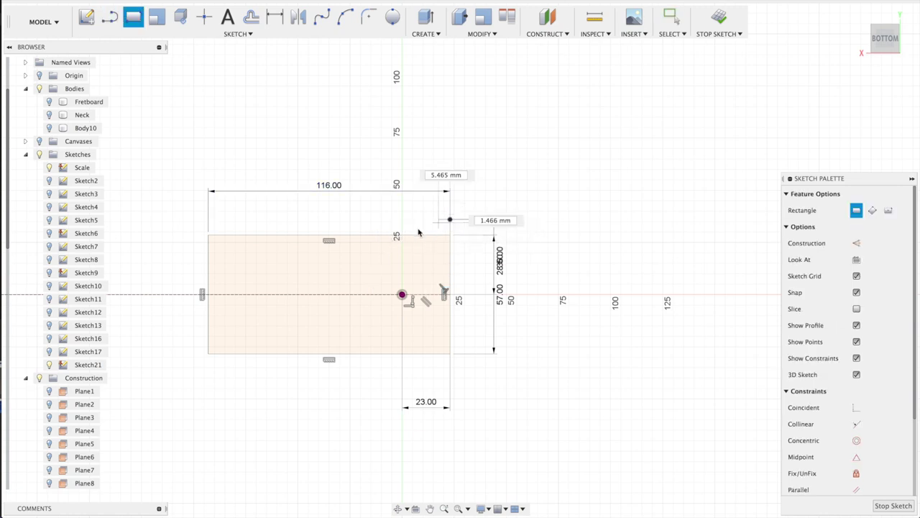
key(Tab)
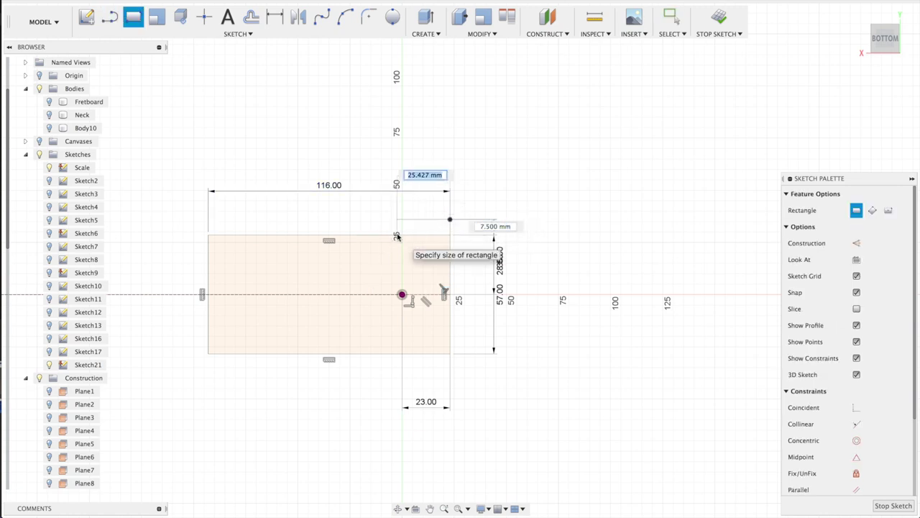
text(26)
key(Return)
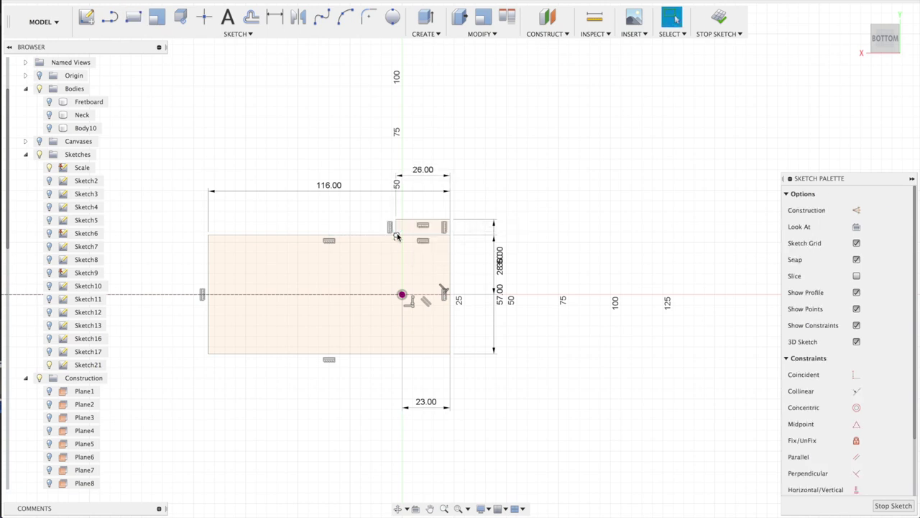
Draw a 26 x 16.5 mm rectangle below the large rectangle, starting from its lower corner at the perpendicular line
key(r)
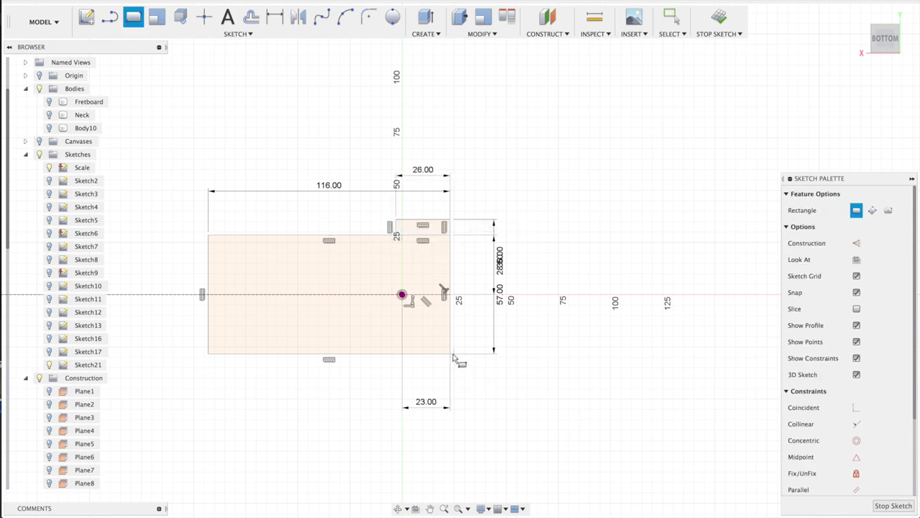
click(450, 355)
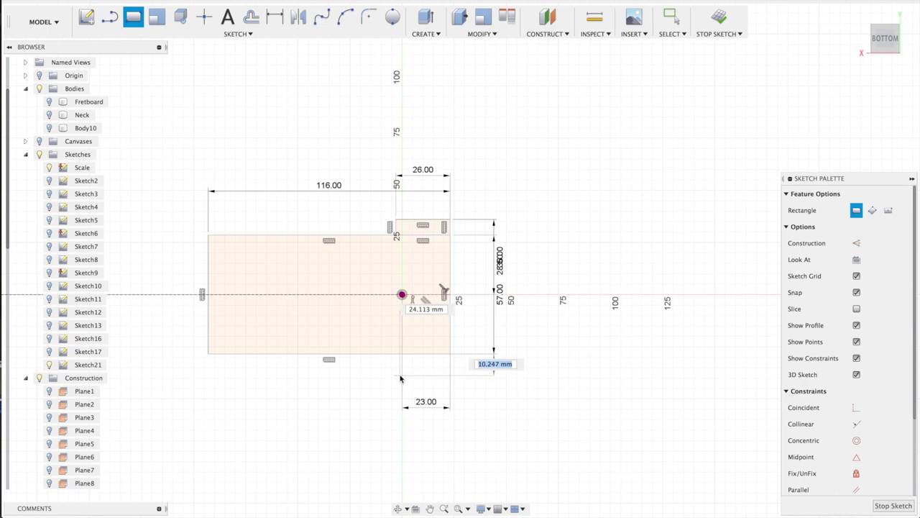
text(16.5)
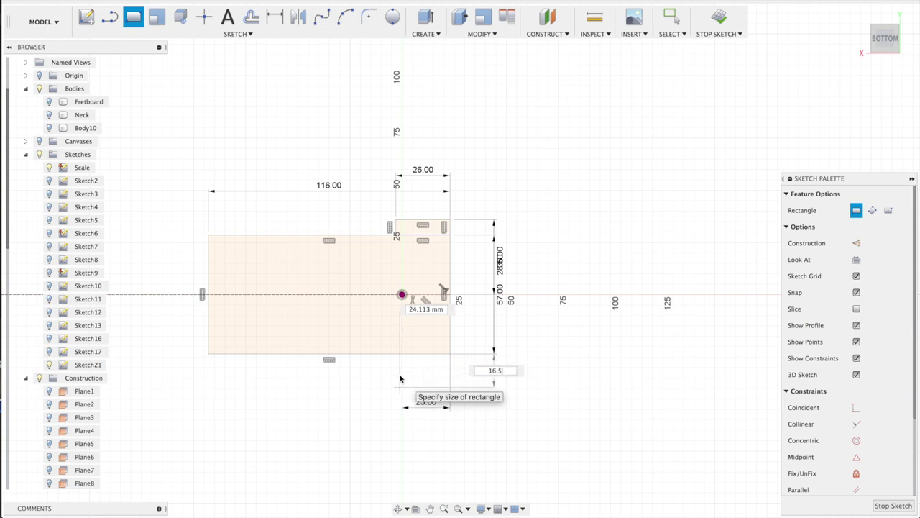
key(Tab)
text(26)
key(BackSpace)
text(3)
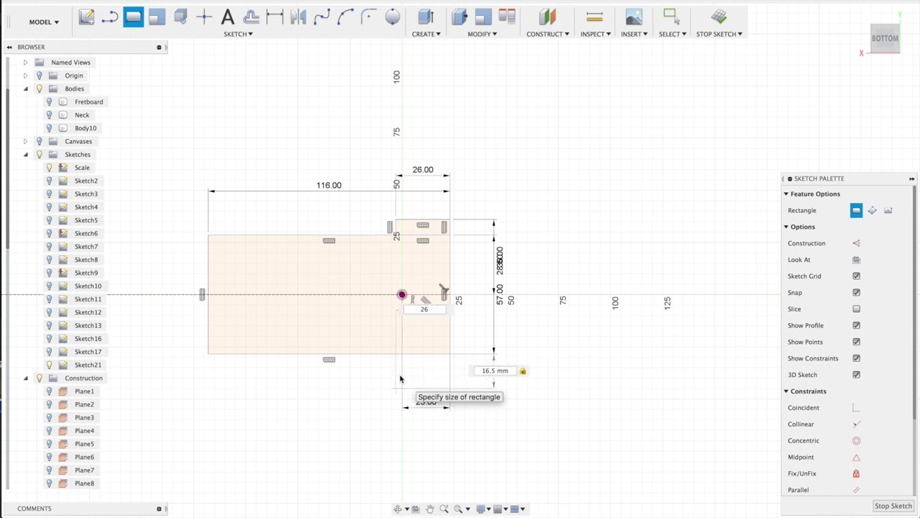
key(Return)
Trim the interior edges between the large rectangle and both narrow rectangles, and the overlapping line along their common side
click(421, 353)
click(423, 353)
click(423, 355)
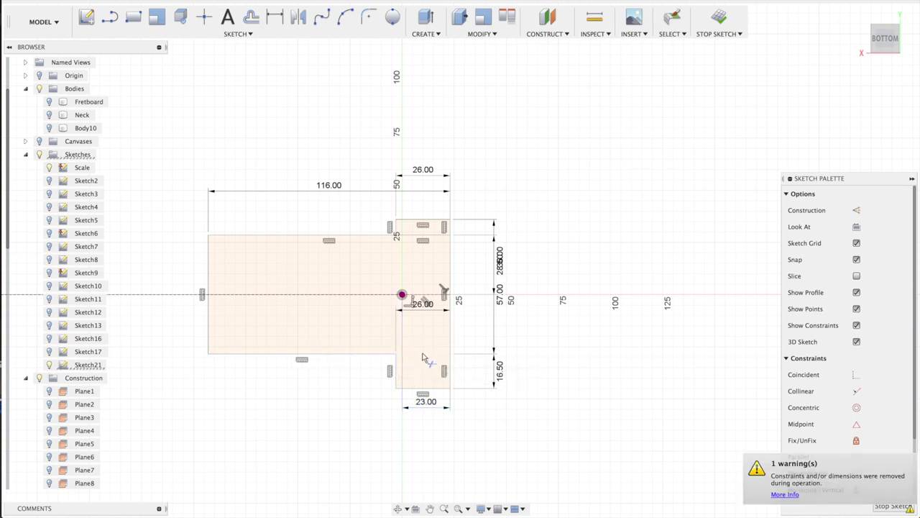
click(414, 237)
click(416, 238)
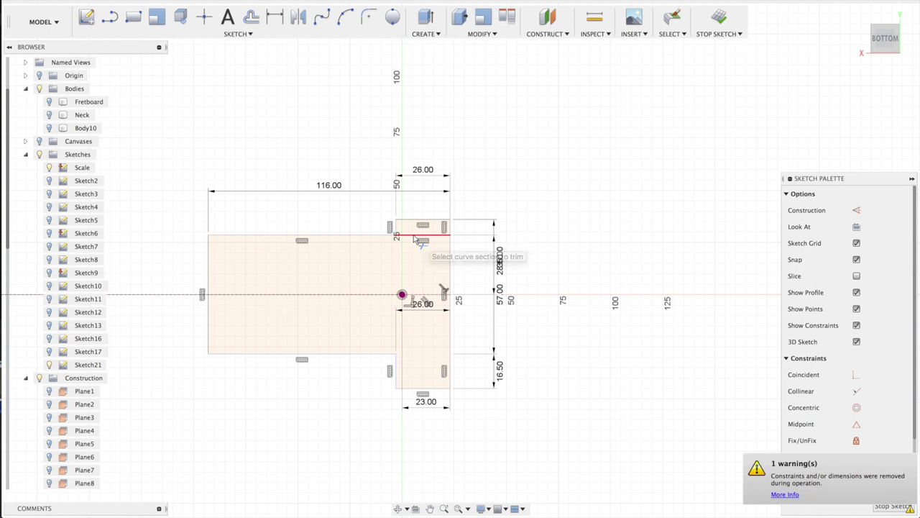
click(450, 273)
click(450, 274)
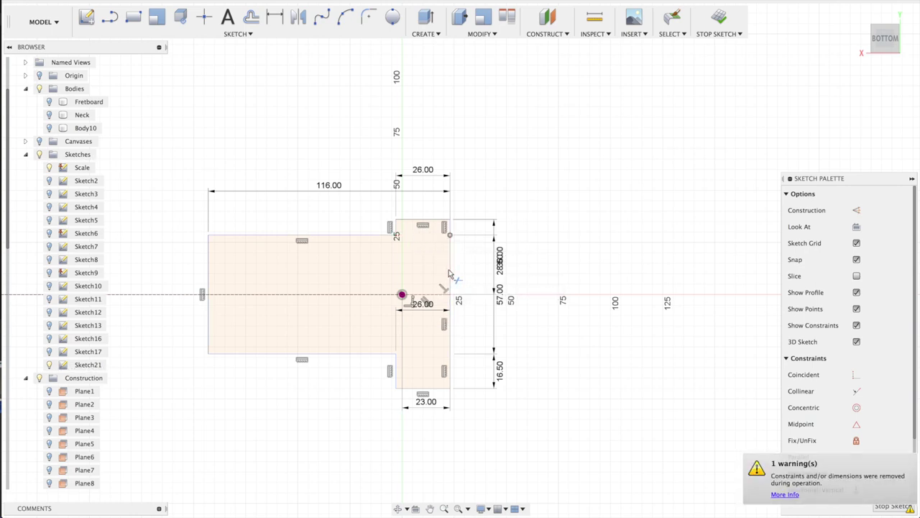
Fillet the six outer corners of the T-shaped cavity outline with a 6 mm radius
click(369, 16)
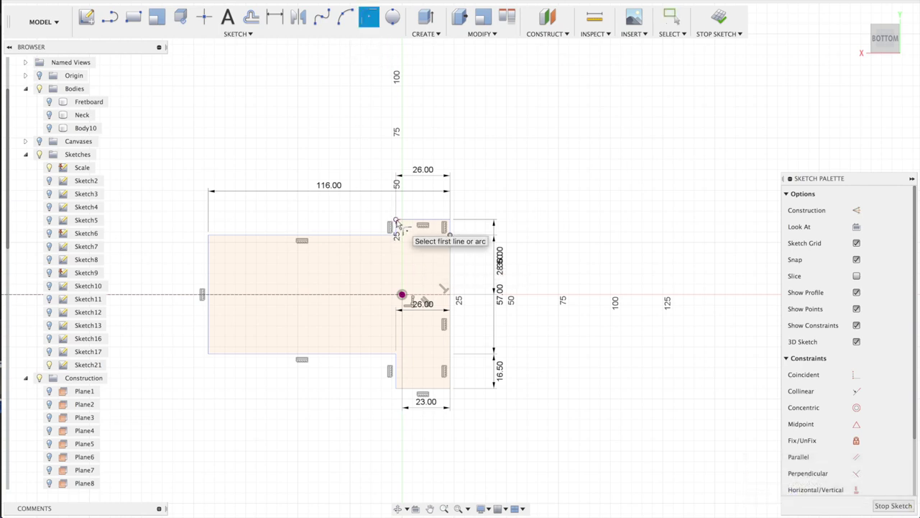
click(396, 220)
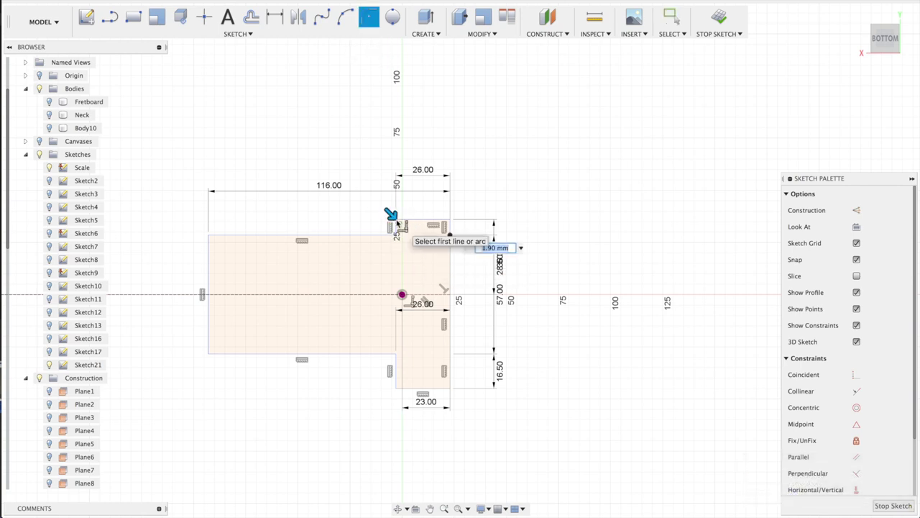
click(209, 235)
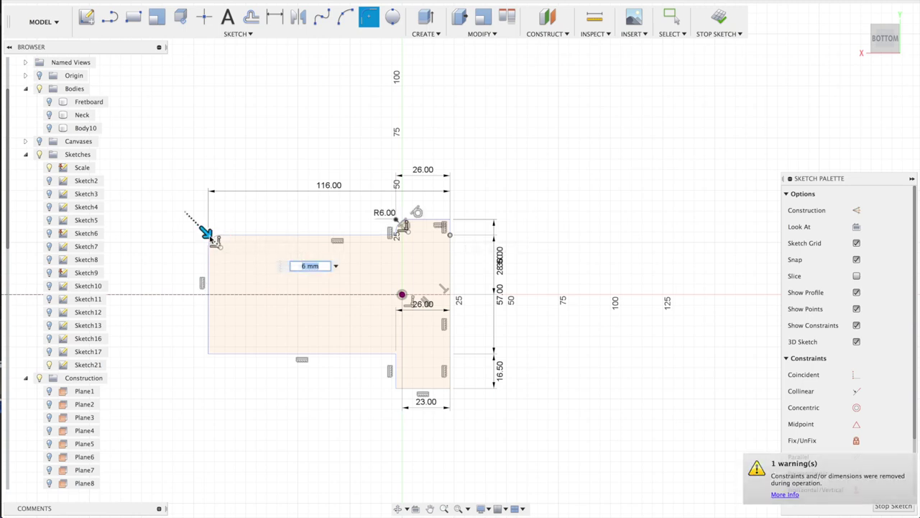
click(208, 355)
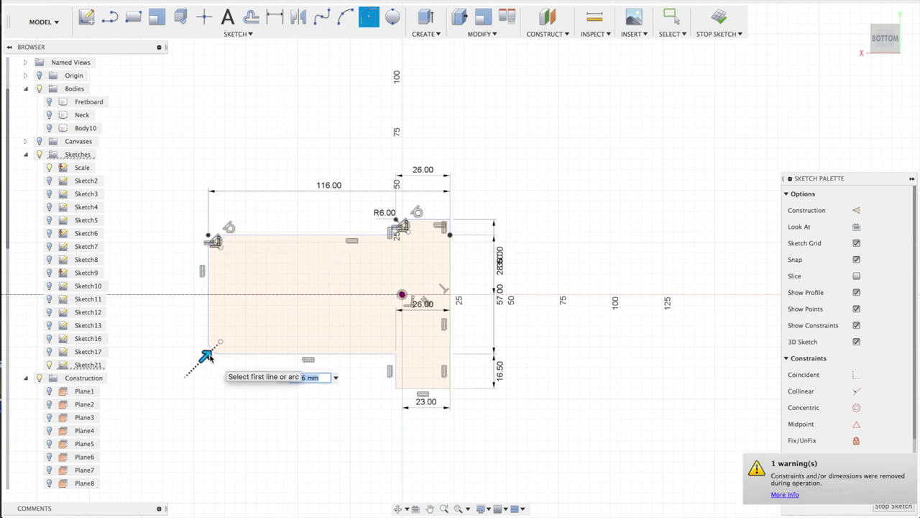
click(396, 389)
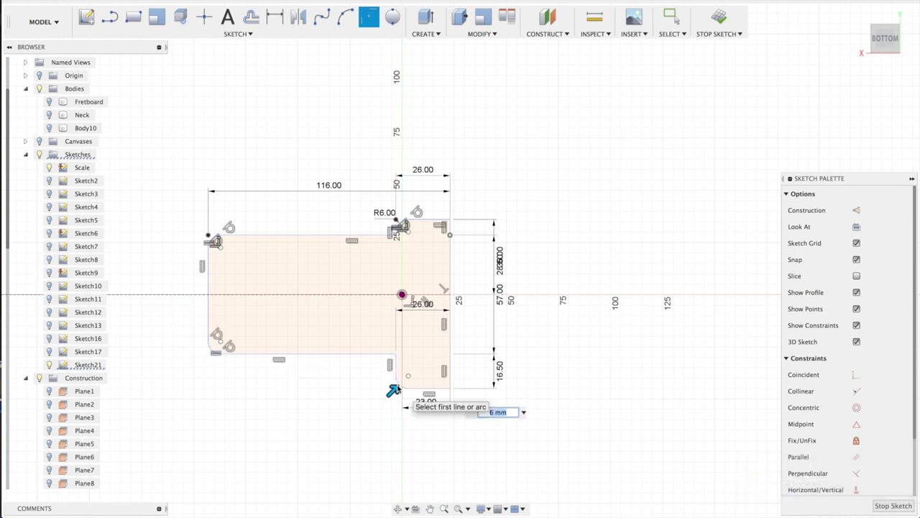
click(451, 389)
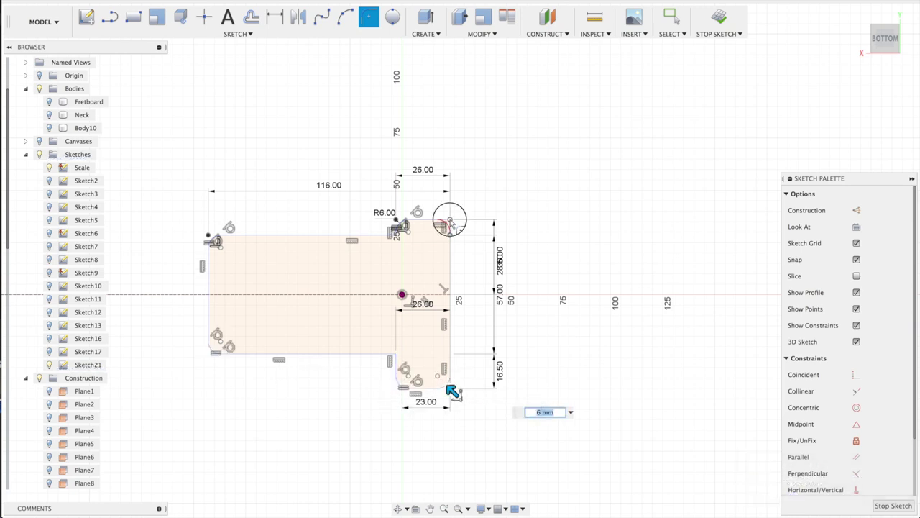
click(449, 221)
key(Return)
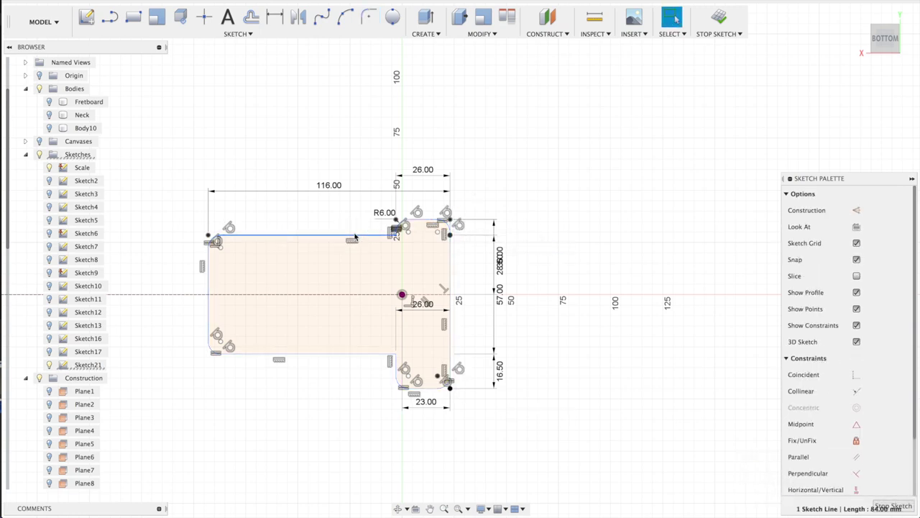
Offset the whole filleted cavity outline 3 mm outward
click(252, 21)
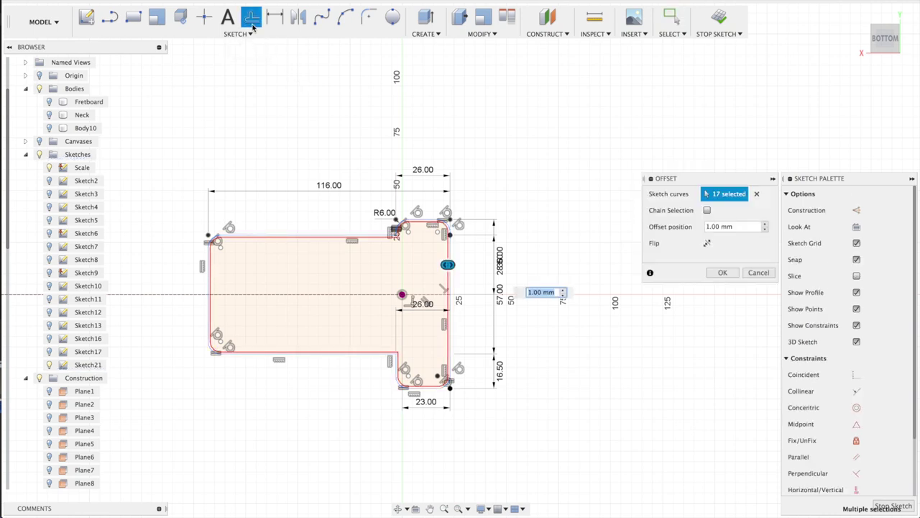
click(706, 243)
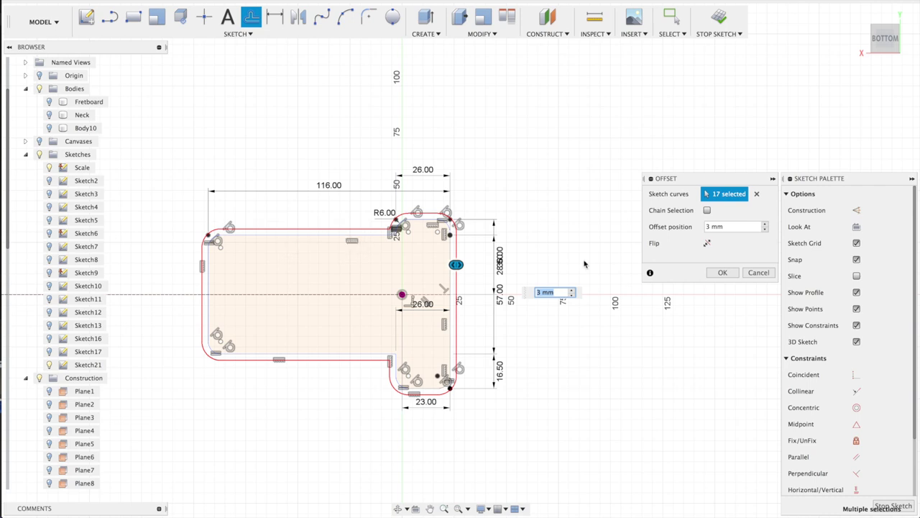
click(722, 273)
Show the guitar body and cut the inner T-shaped profile into its back to a depth of 4.784 mm + 15 mm
click(431, 237)
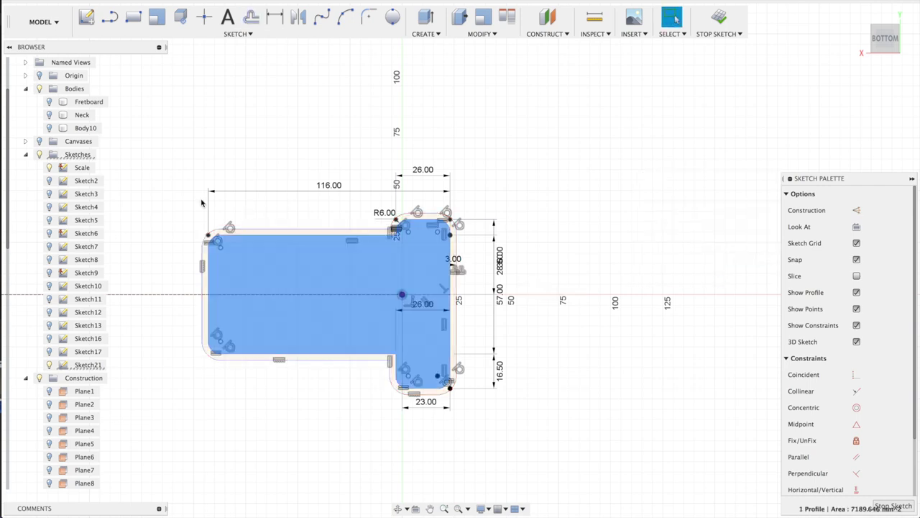
click(49, 128)
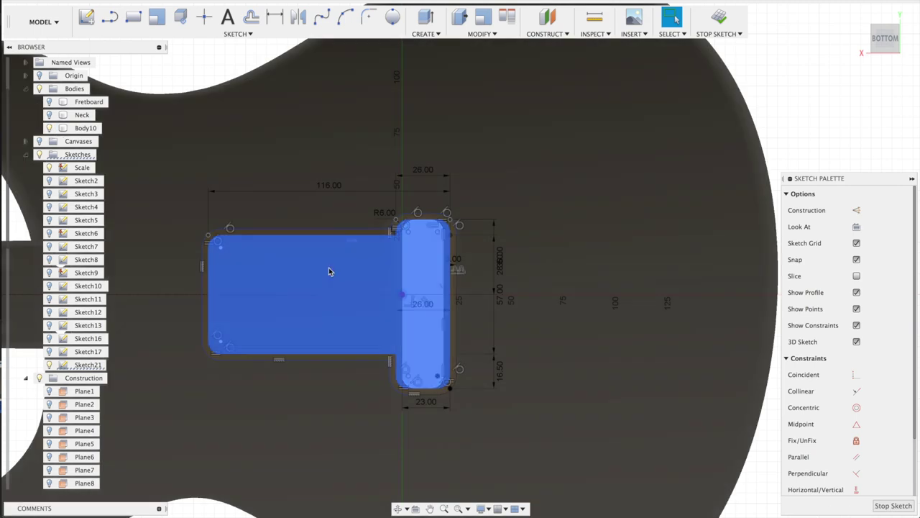
key(e)
drag(404, 283, 520, 290)
shift+middle_drag(518, 273, 510, 242)
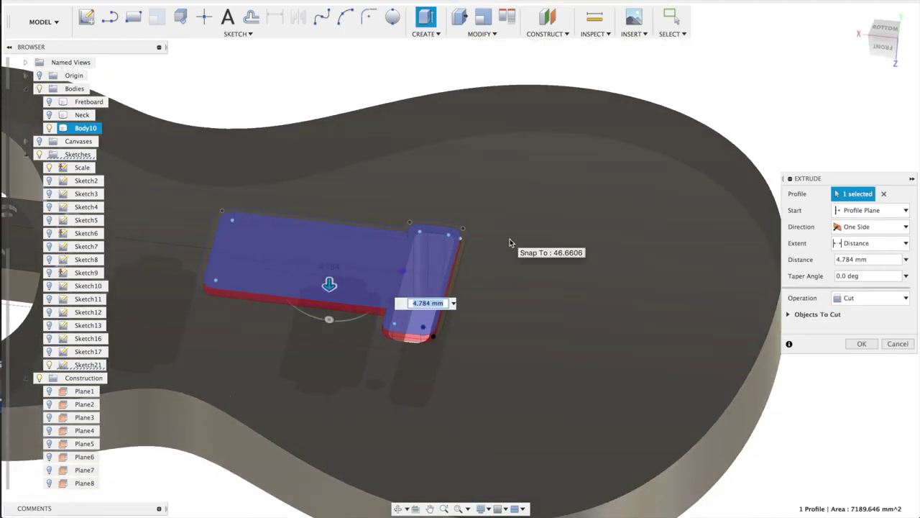
text(+15)
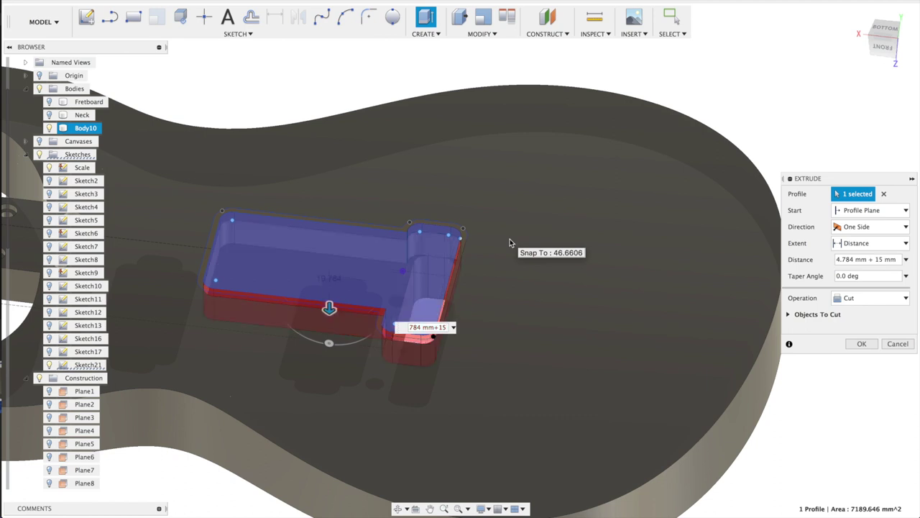
key(Return)
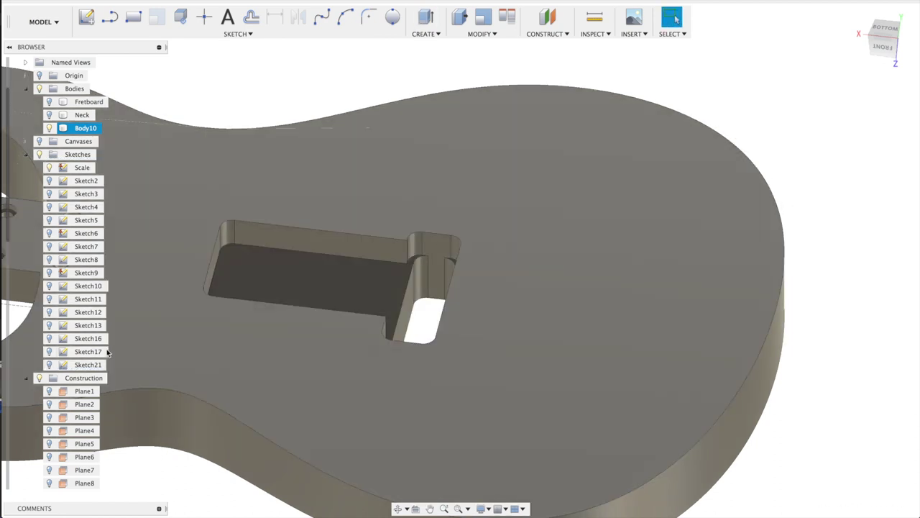
Redisplay the cavity sketch, cut its outer rim profile 5.041 mm + 3 mm deep as the cover recess, and hide the sketch again
click(49, 365)
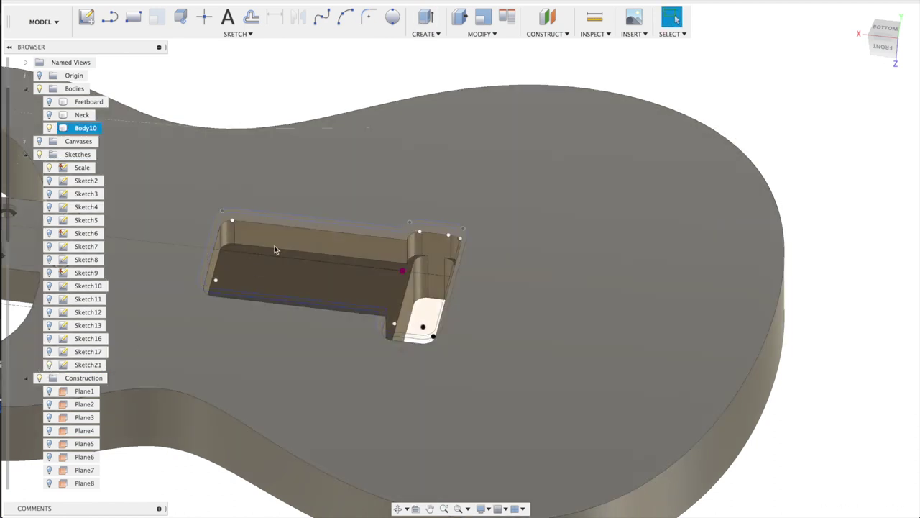
scroll(403, 229, up, 5)
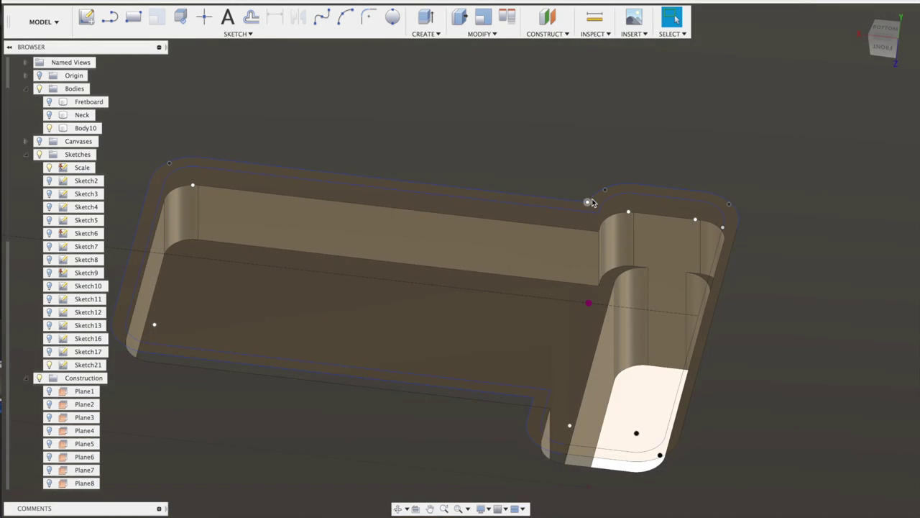
click(596, 210)
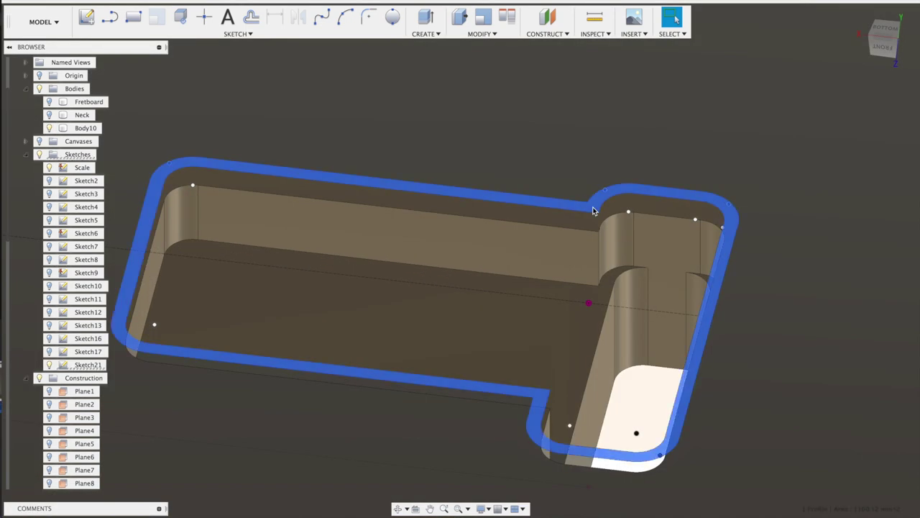
key(e)
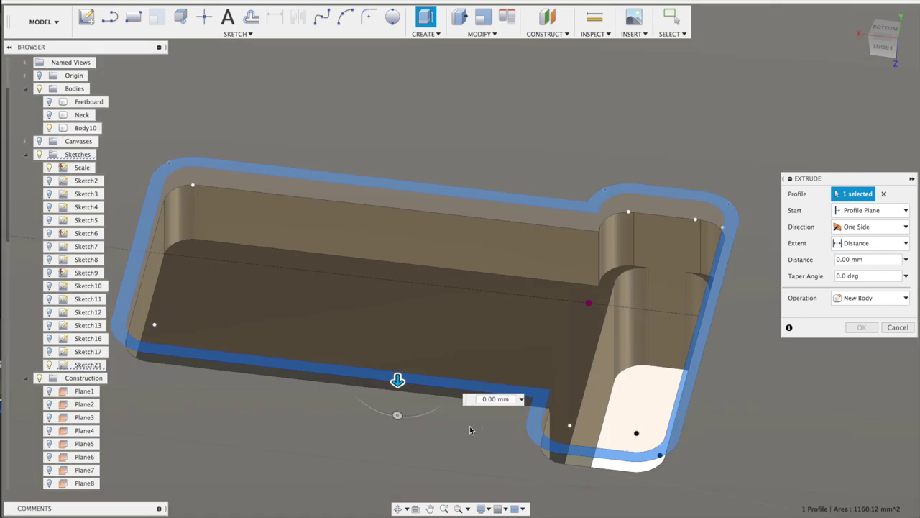
text(5.041)
key(Return)
text(+)
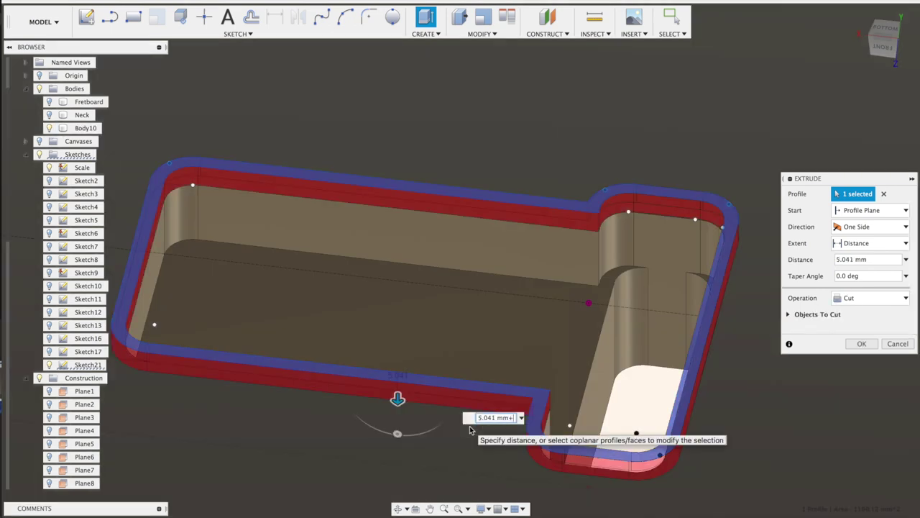
text(3)
key(Return)
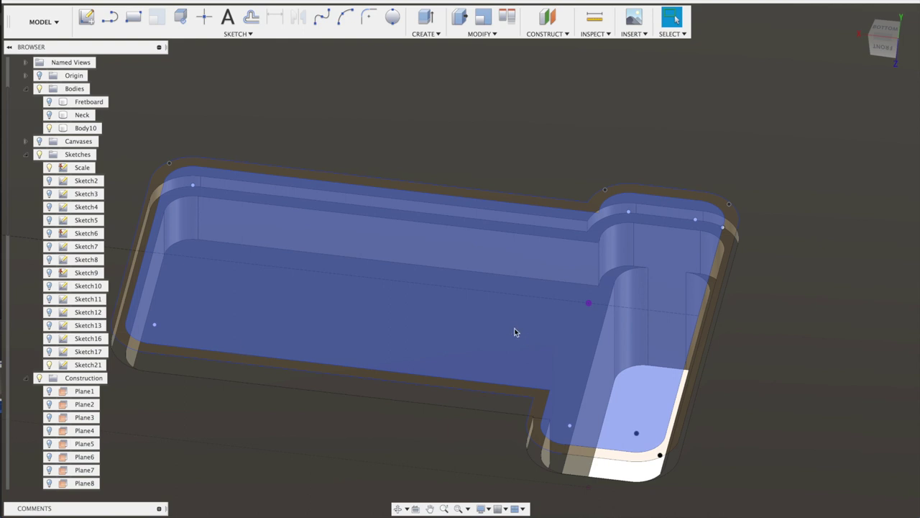
shift+middle_drag(514, 331, 562, 313)
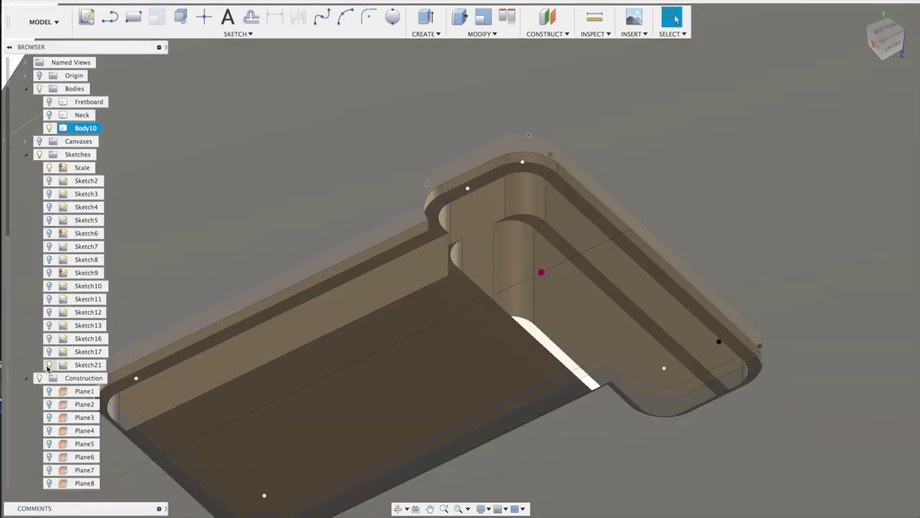
click(49, 364)
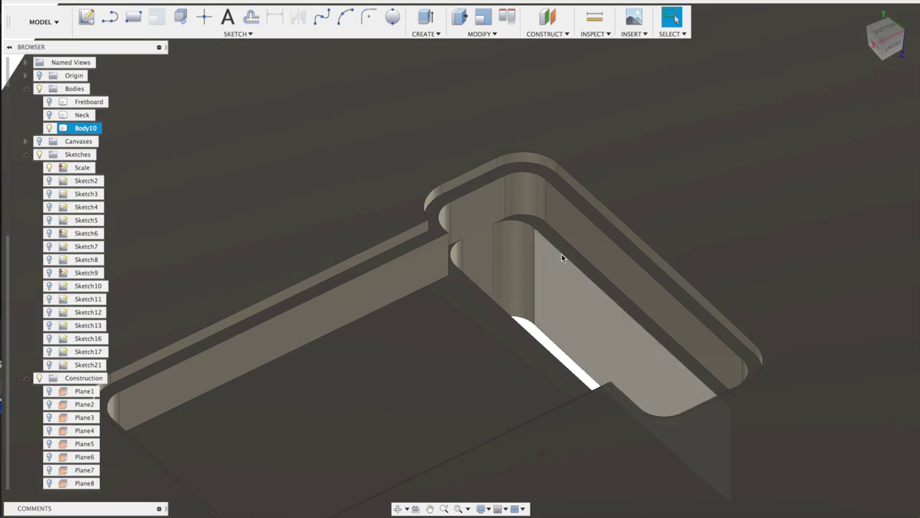
Offset the narrow ledge face beside the bridge slot inside the spring cavity by -16 mm
click(565, 252)
key(q)
drag(566, 257, 565, 313)
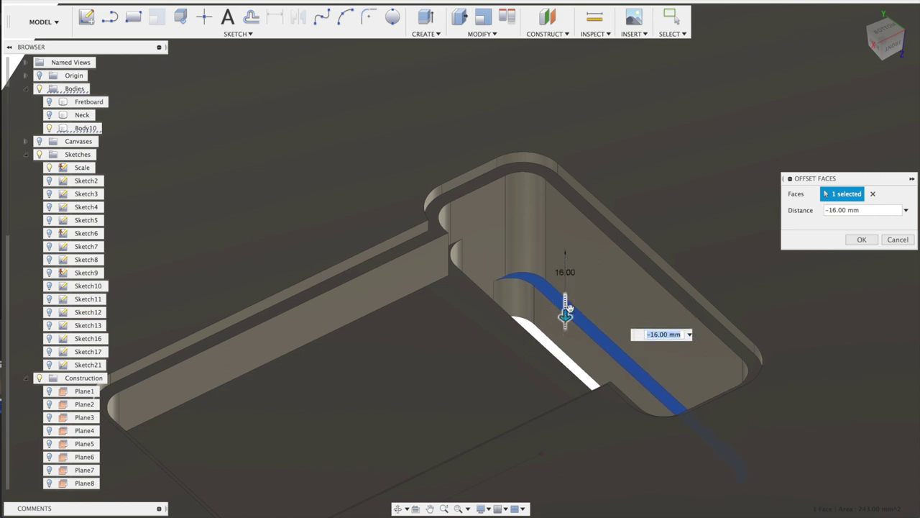
click(862, 243)
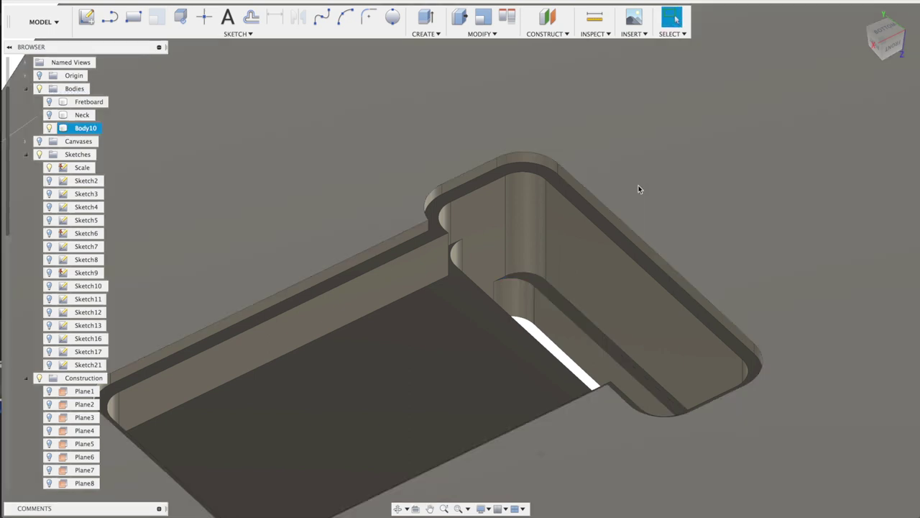
Start a sketch on the horizontal origin plane and draw a 10 mm diameter circle in the body's lower bout
scroll(637, 186, down, 3)
shift+middle_drag(633, 171, 593, 256)
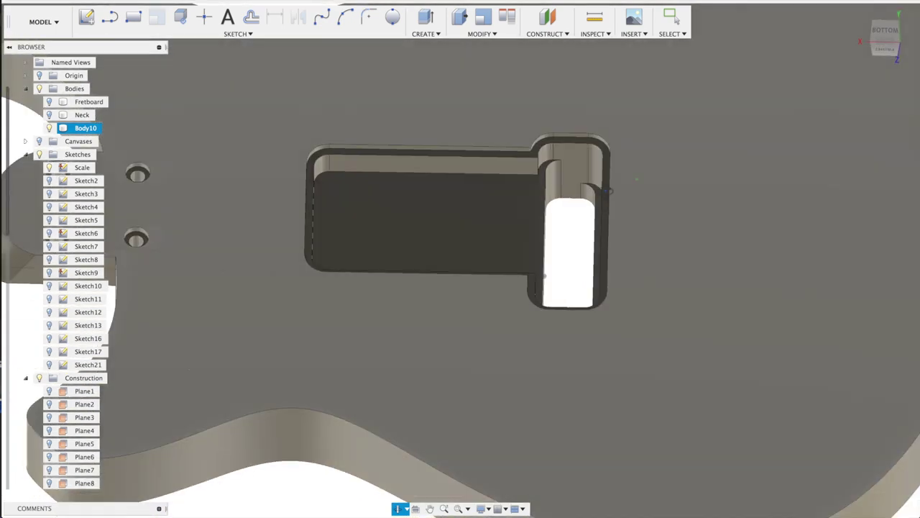
click(860, 15)
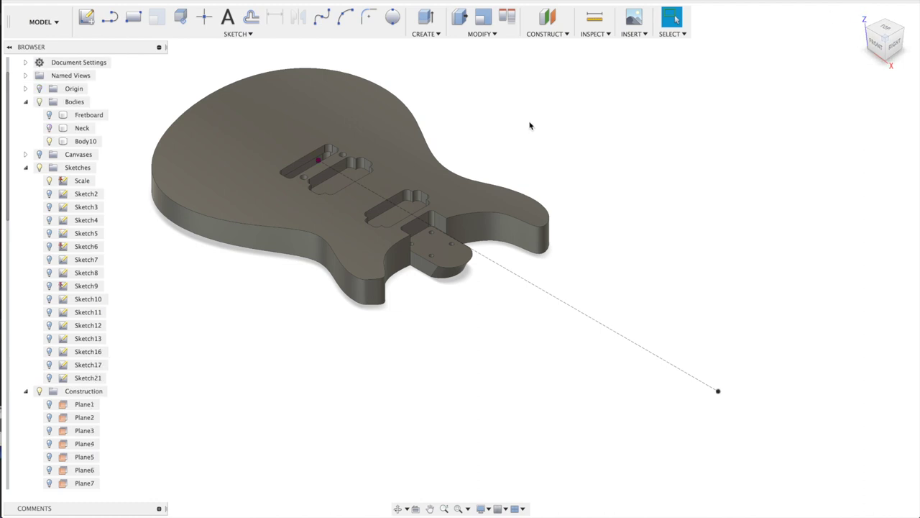
click(86, 141)
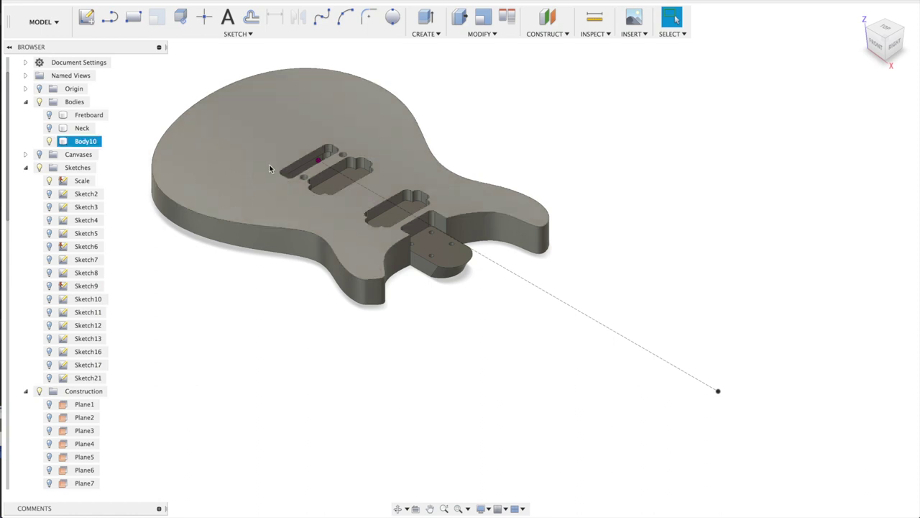
key(l)
click(373, 159)
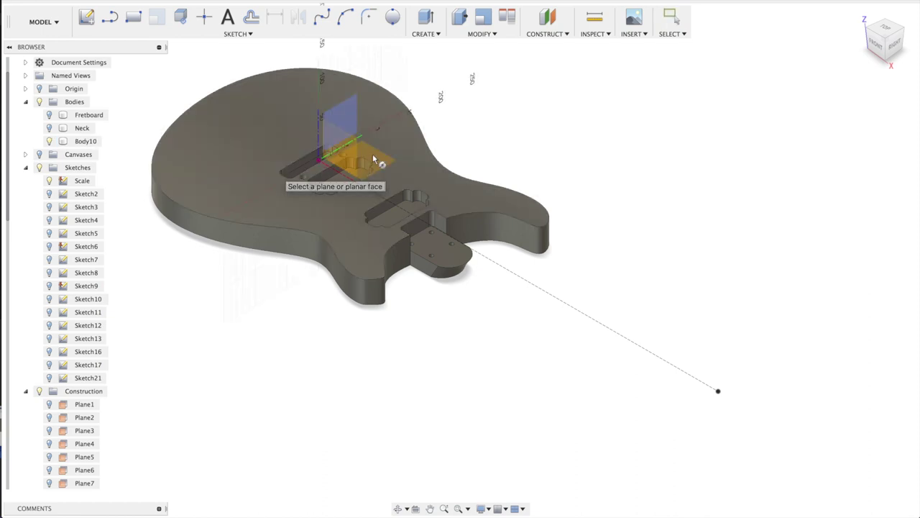
click(373, 159)
scroll(359, 287, up, 5)
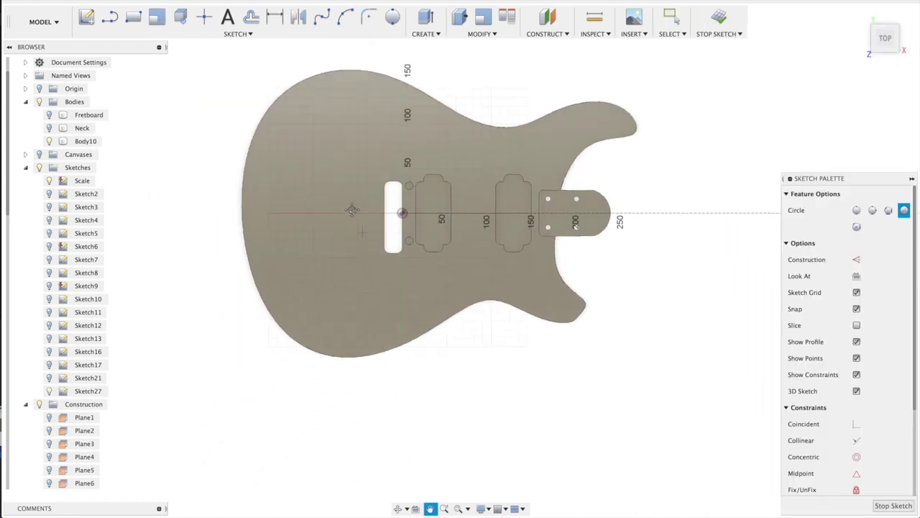
scroll(330, 265, up, 2)
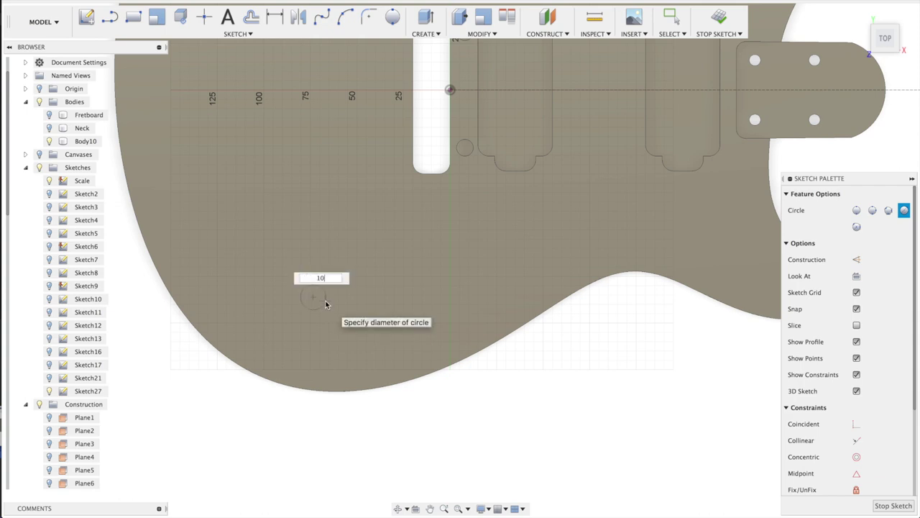
key(Tab)
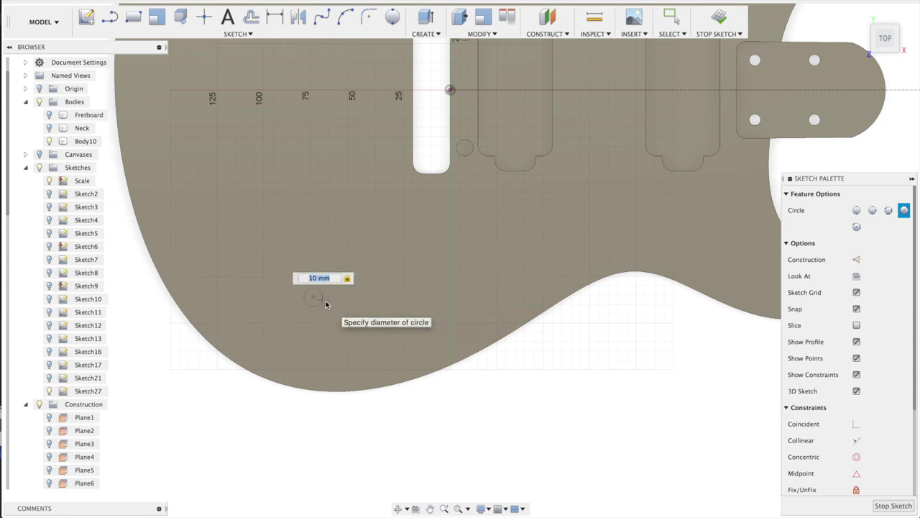
key(Return)
Draw a second 10 mm diameter circle in the lower bout, between the first circle and the waist
key(c)
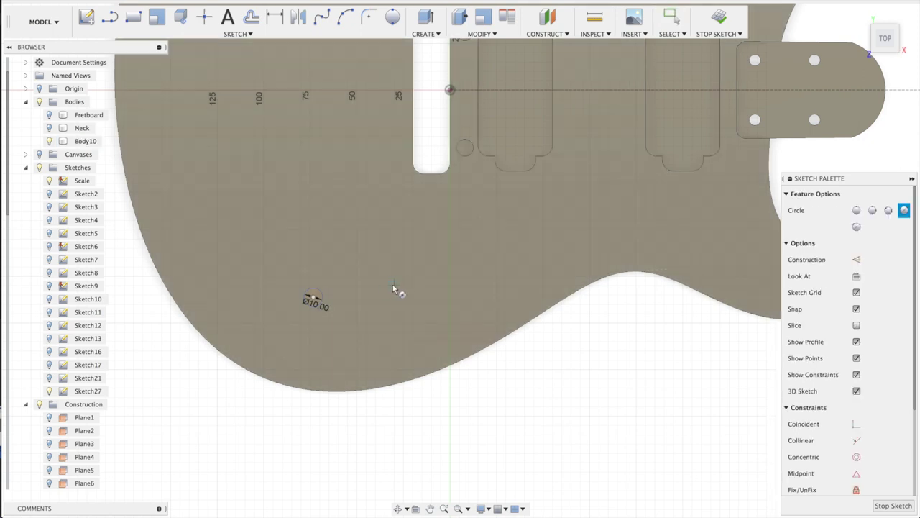
click(399, 286)
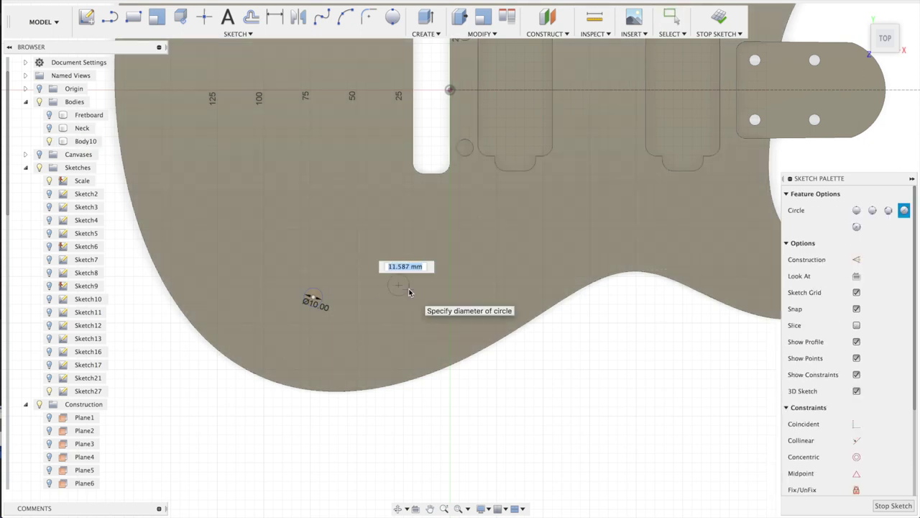
key(Return)
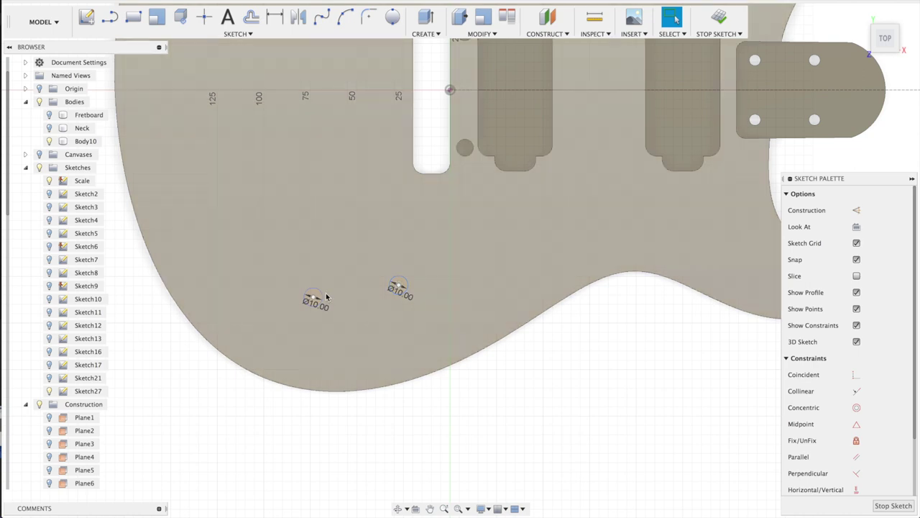
Cut both 10 mm circles through the full thickness of the guitar body
scroll(327, 294, up, 3)
scroll(323, 298, down, 1)
click(312, 298)
click(451, 278)
key(e)
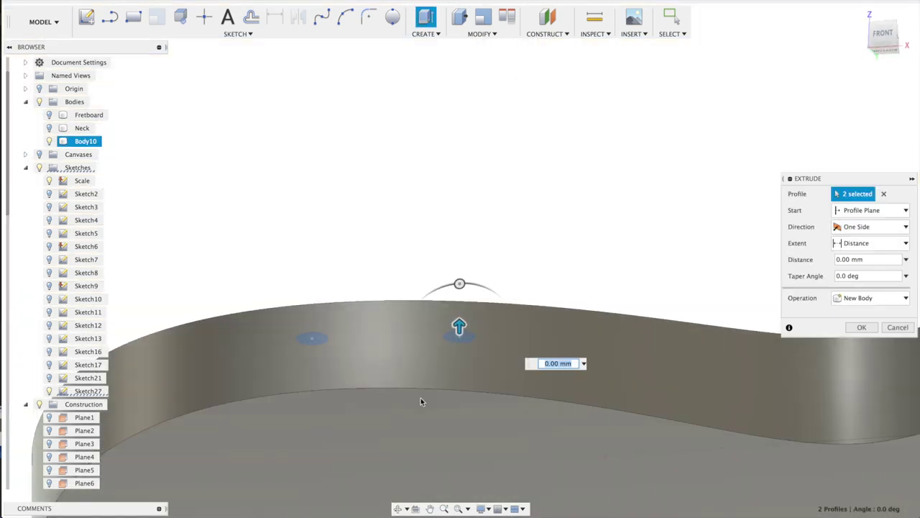
click(420, 398)
middle_drag(421, 396, 403, 236)
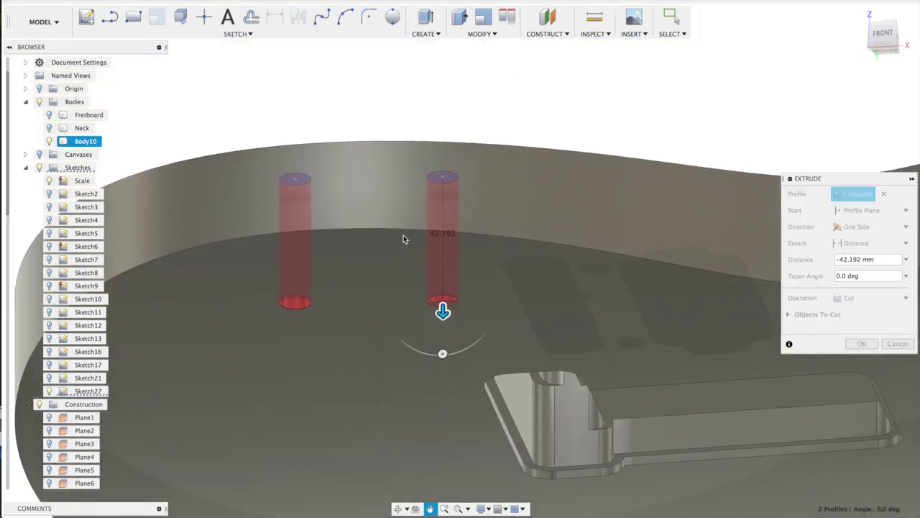
drag(442, 310, 443, 332)
key(Return)
shift+middle_drag(442, 238, 409, 323)
click(424, 204)
shift+middle_drag(466, 129, 477, 155)
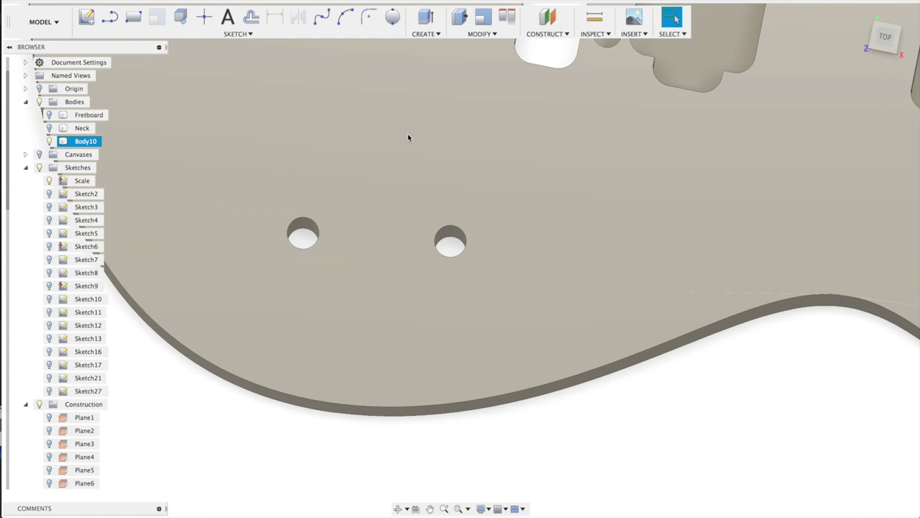
Sketch a closed five-point spline around the two holes on the horizontal origin plane and pull its lower-left point outward
click(322, 18)
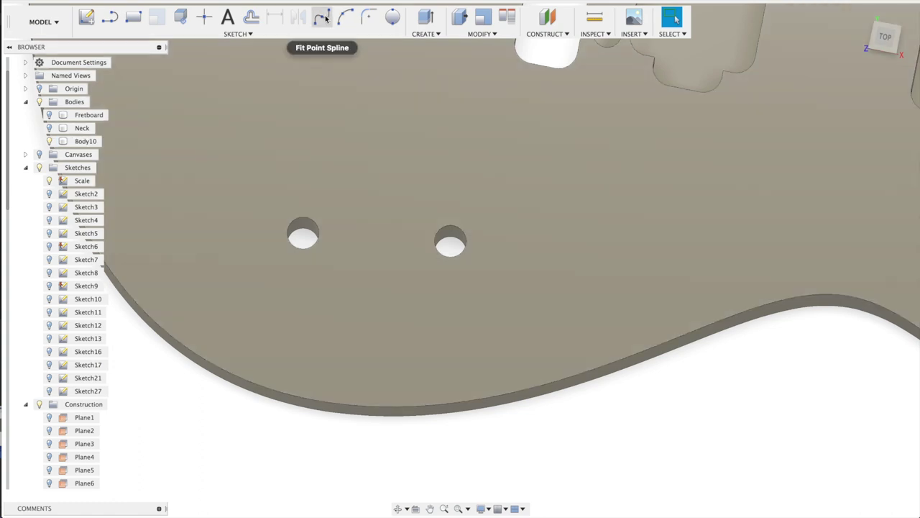
mouse_move(411, 153)
shift+middle_down()
mouse_move(432, 177)
mouse_move(417, 158)
mouse_move(424, 190)
mouse_move(421, 164)
shift+middle_up()
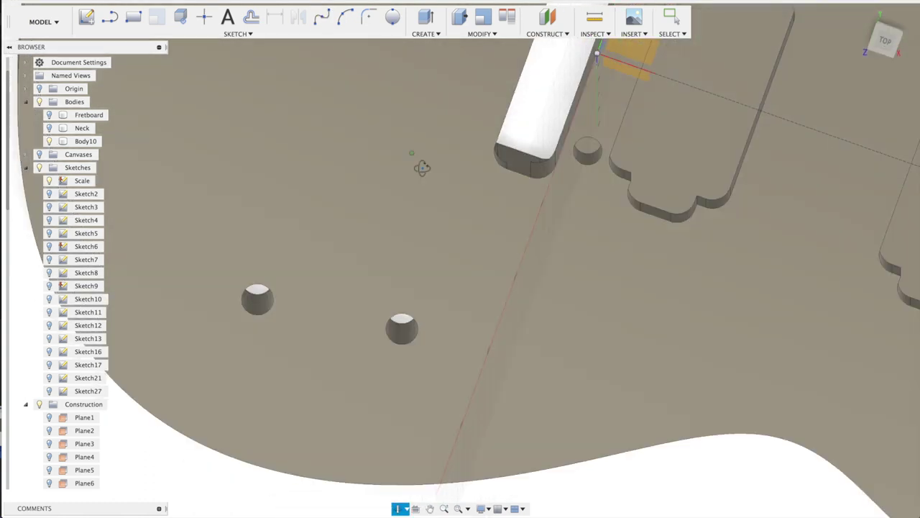
click(641, 51)
middle_drag(401, 329, 425, 63)
middle_drag(293, 260, 420, 168)
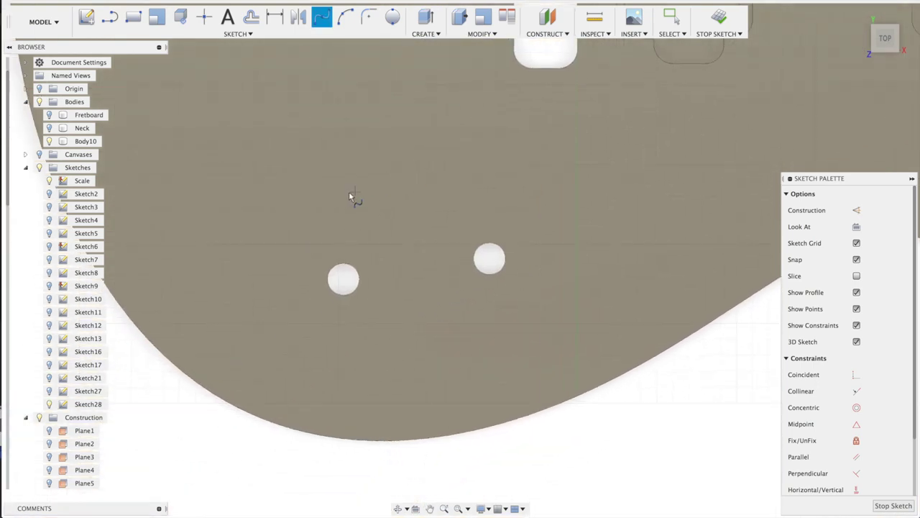
click(312, 198)
click(549, 175)
click(587, 319)
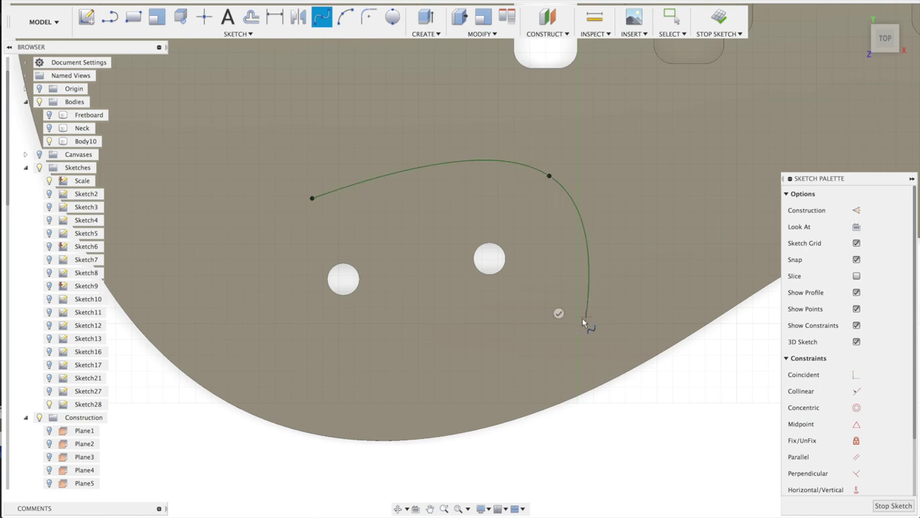
click(359, 376)
click(252, 251)
click(312, 198)
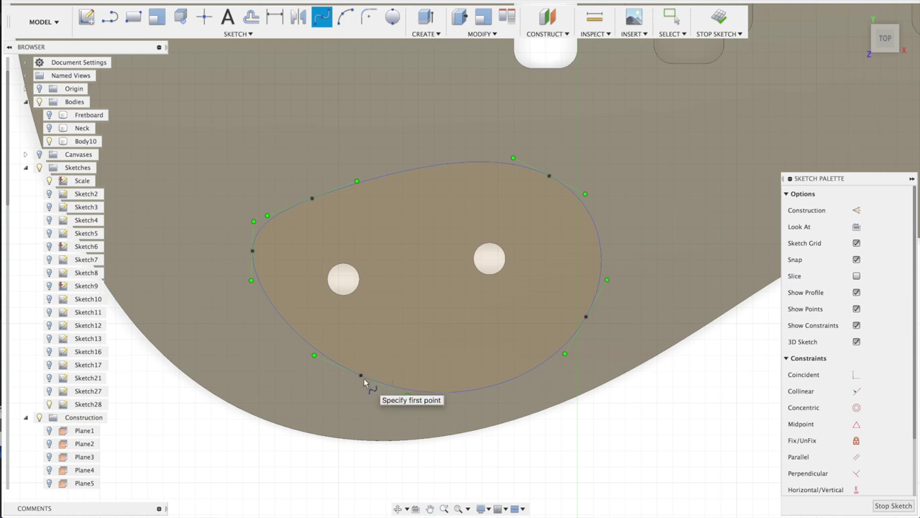
key(Escape)
drag(329, 365, 316, 358)
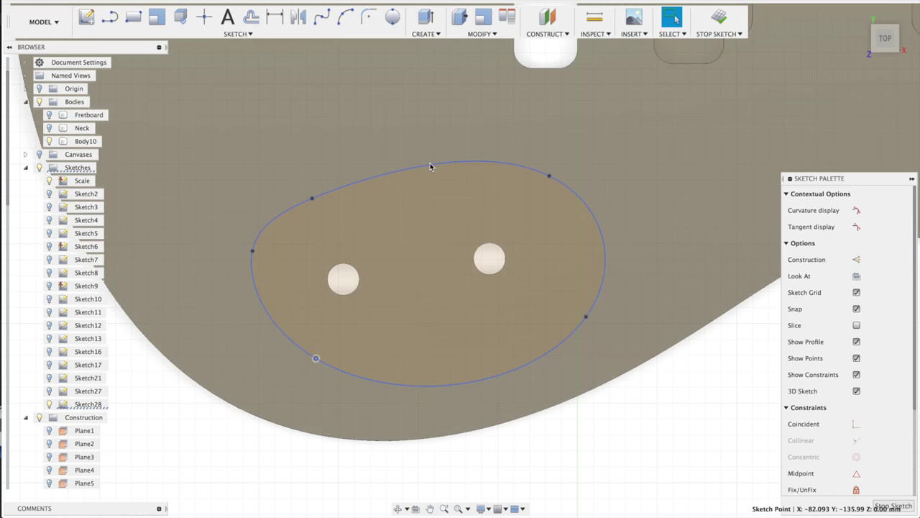
Offset the closed cavity spline 3 mm outward to form the outer cover outline
click(430, 162)
click(253, 19)
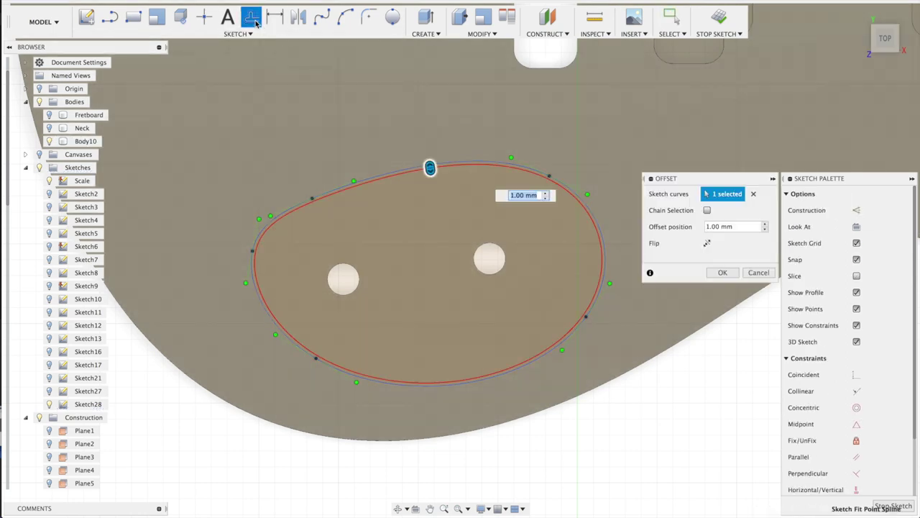
text(3)
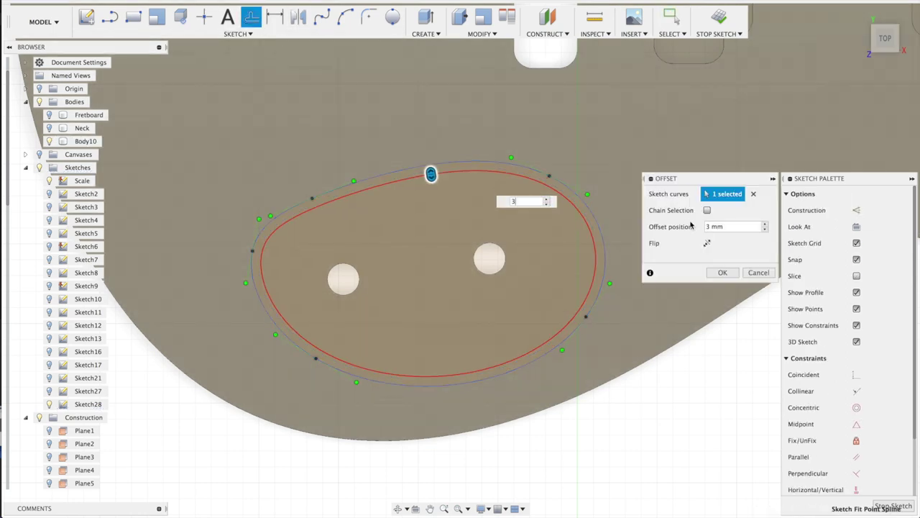
click(708, 244)
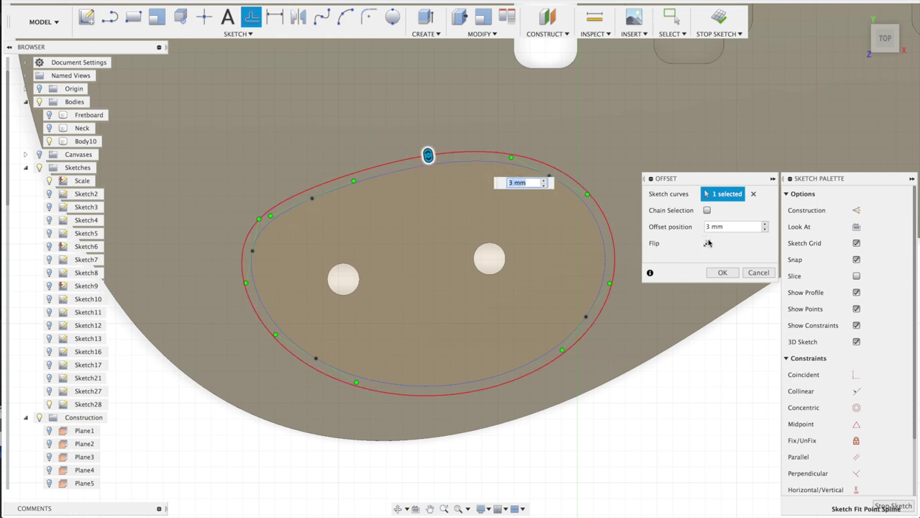
click(722, 272)
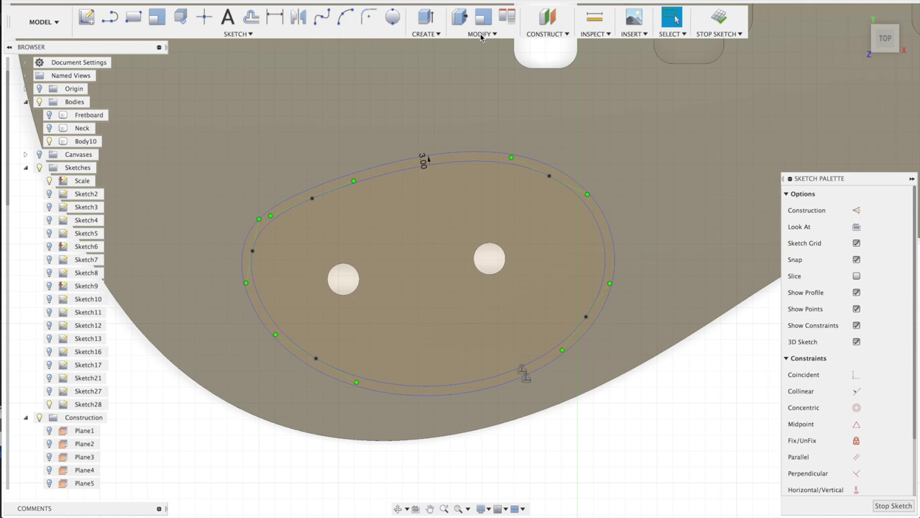
Split the guitar body along the inner cavity spline, using the Split Body tool with the splitting tool extended
click(481, 36)
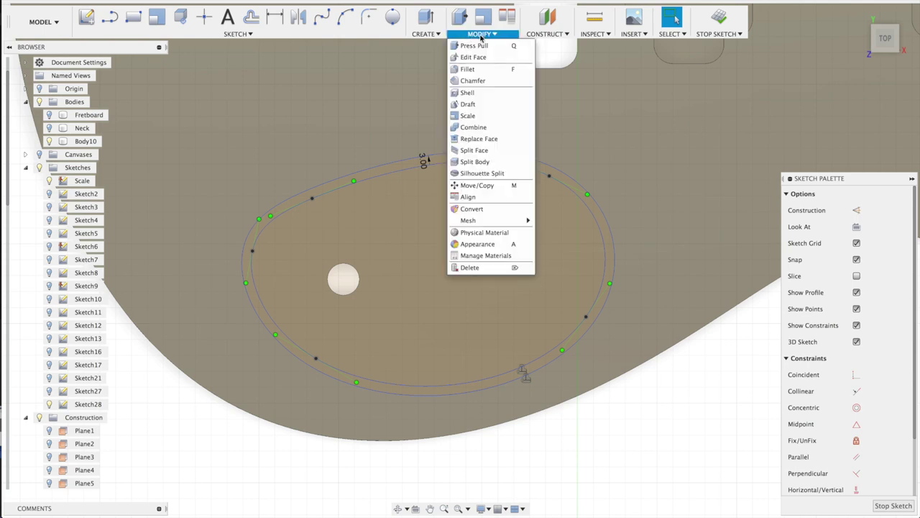
click(492, 161)
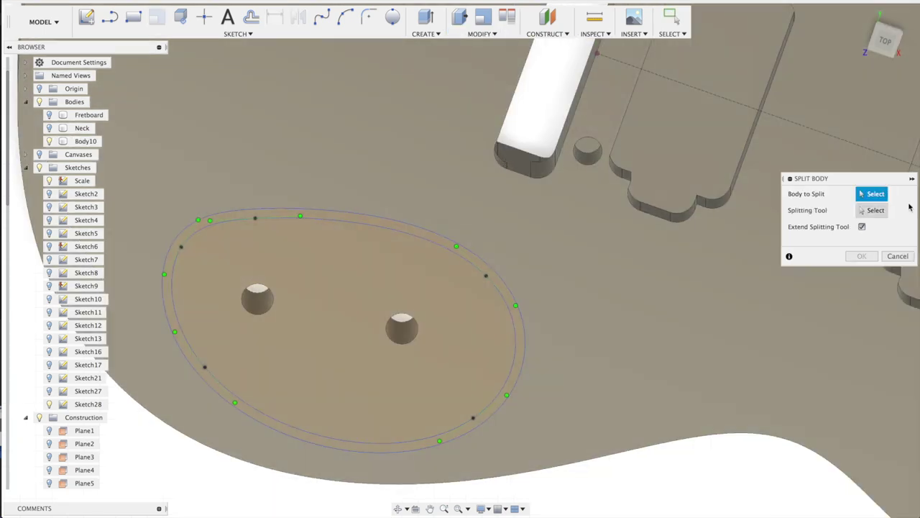
click(879, 193)
click(657, 278)
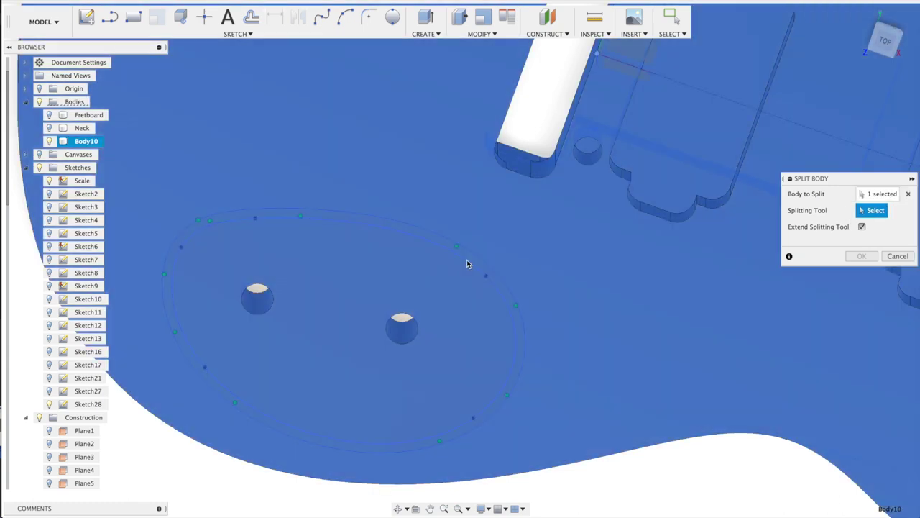
click(466, 262)
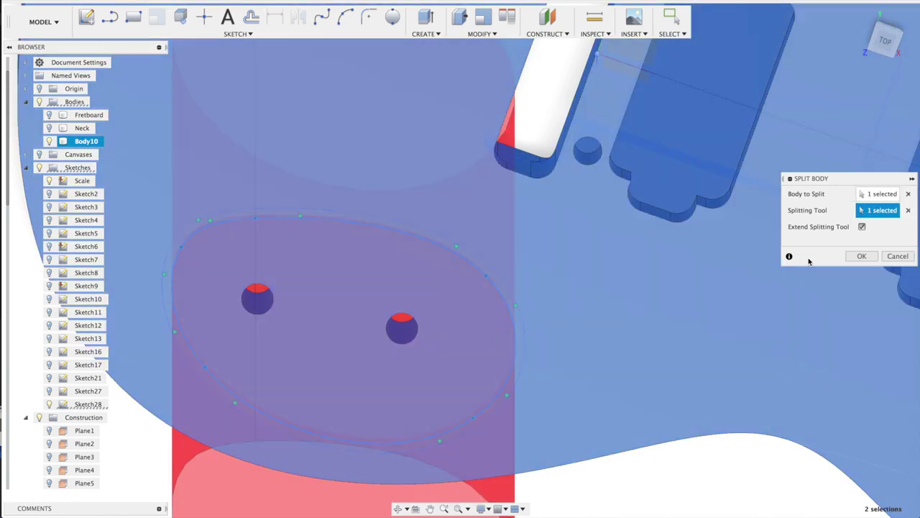
click(856, 258)
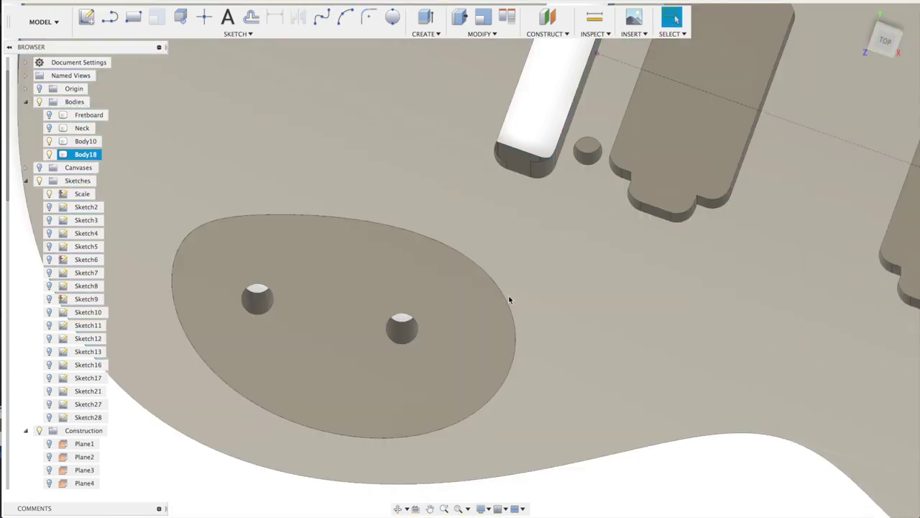
Show the cavity sketch again and split the surrounding guitar body along the outer offset spline
click(480, 34)
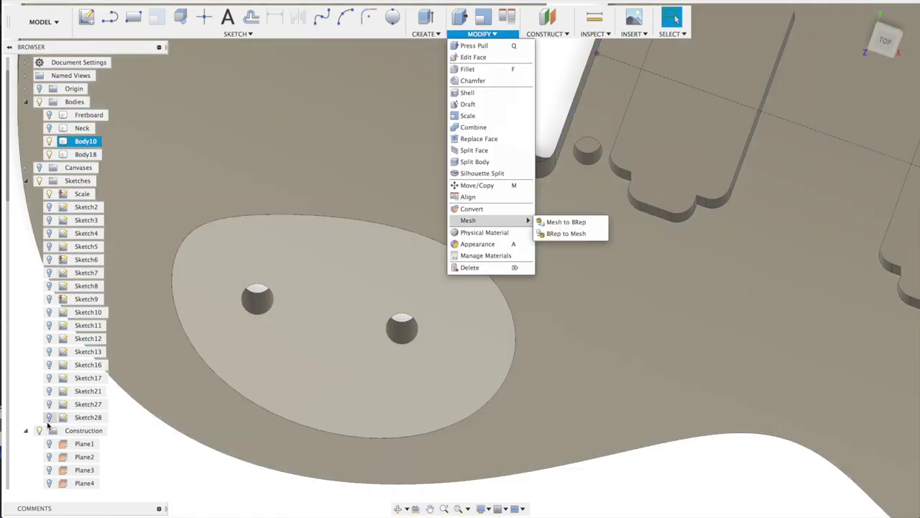
click(48, 417)
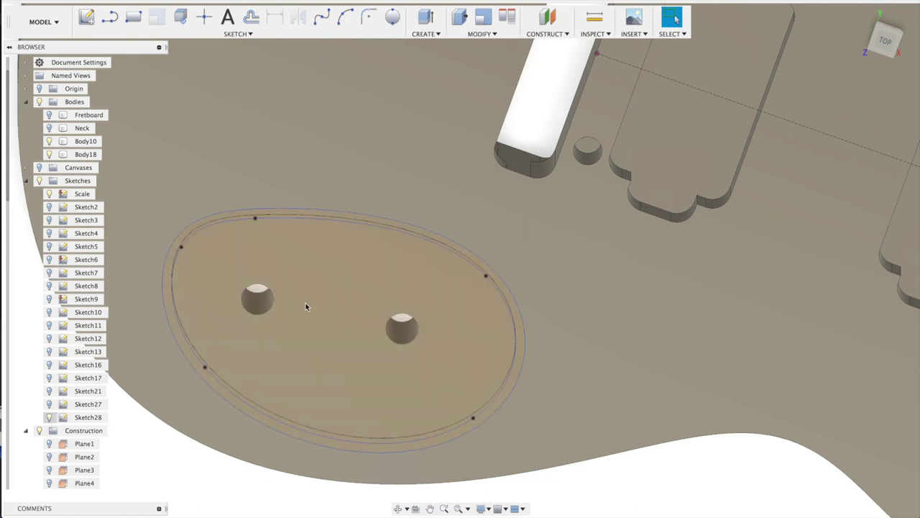
click(305, 307)
click(479, 36)
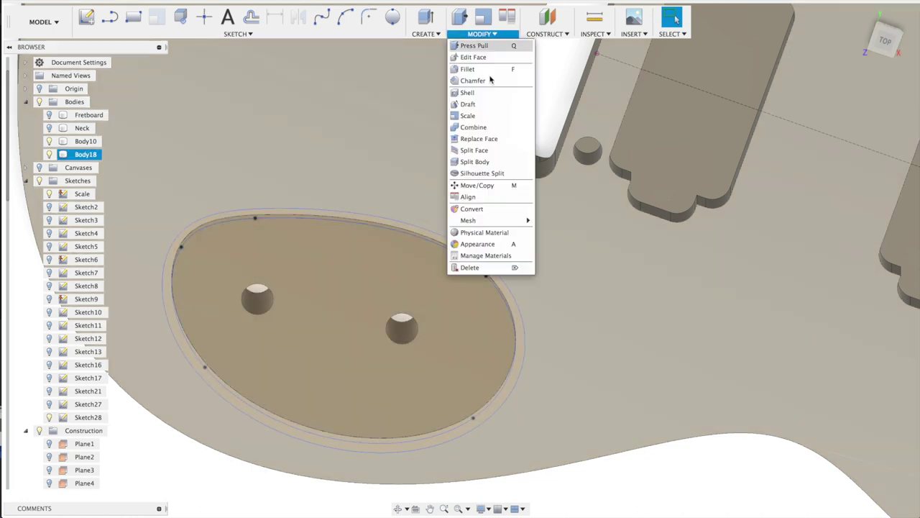
click(491, 164)
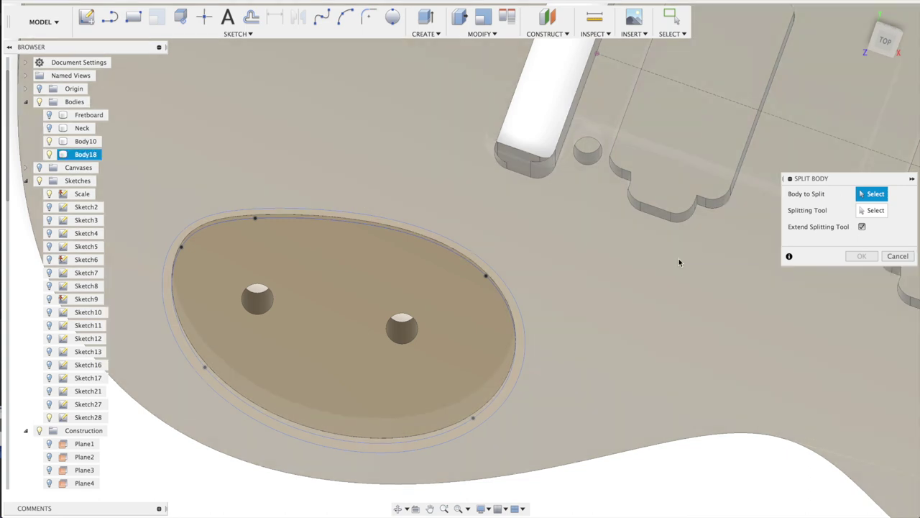
click(679, 259)
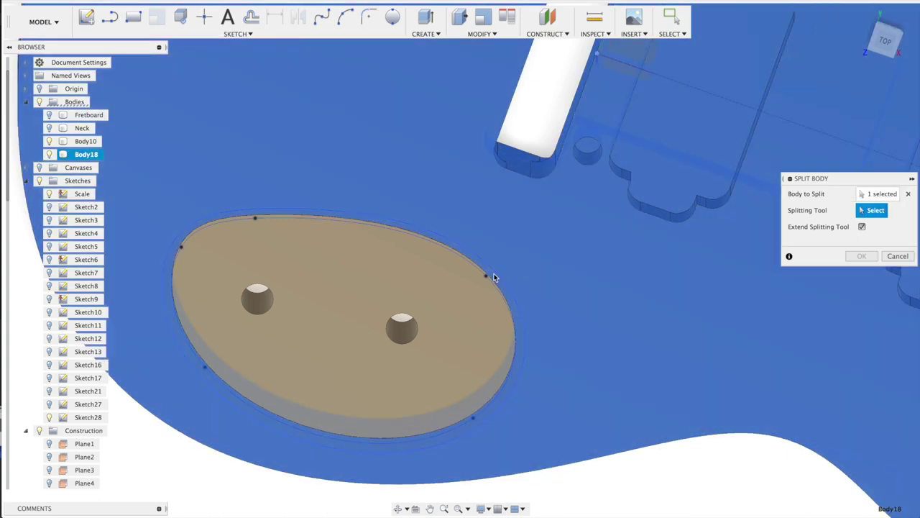
click(468, 281)
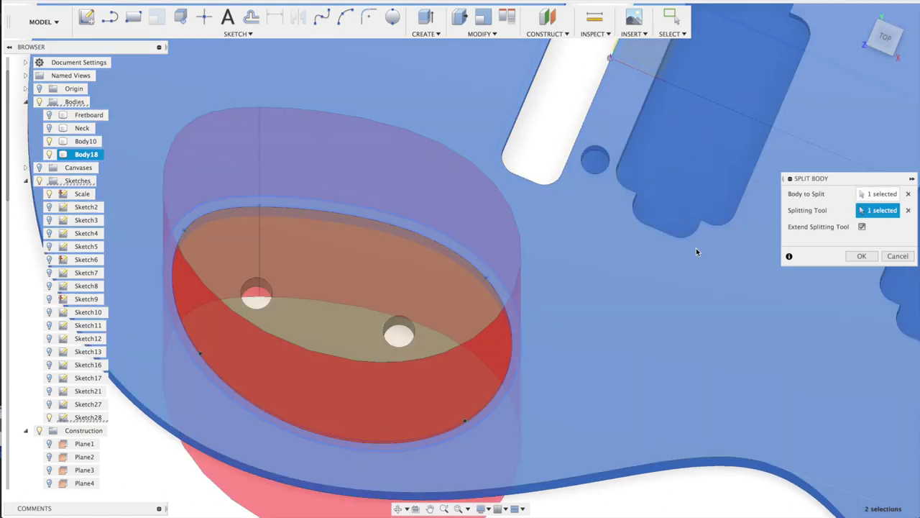
click(863, 256)
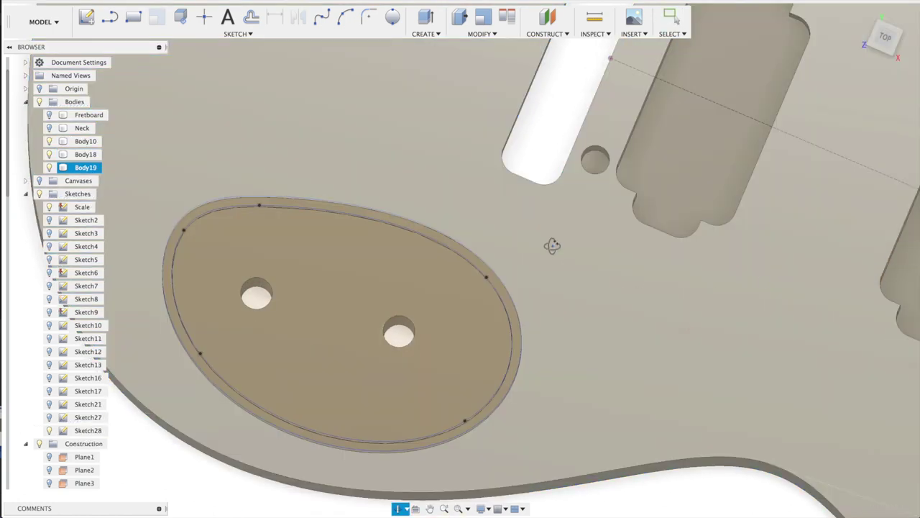
Hide the sketches, the surrounding guitar body and the narrow ring body, isolating the inner cavity plug
shift+middle_drag(551, 247, 587, 140)
click(395, 279)
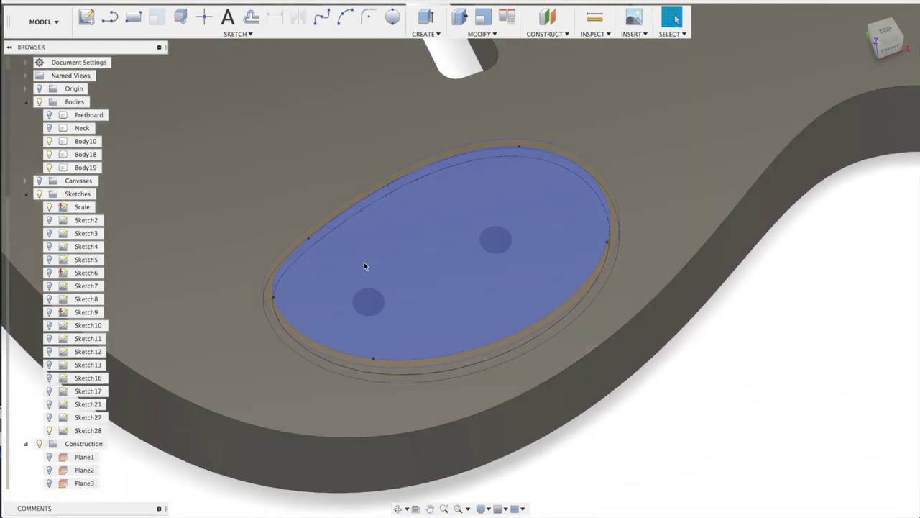
click(85, 166)
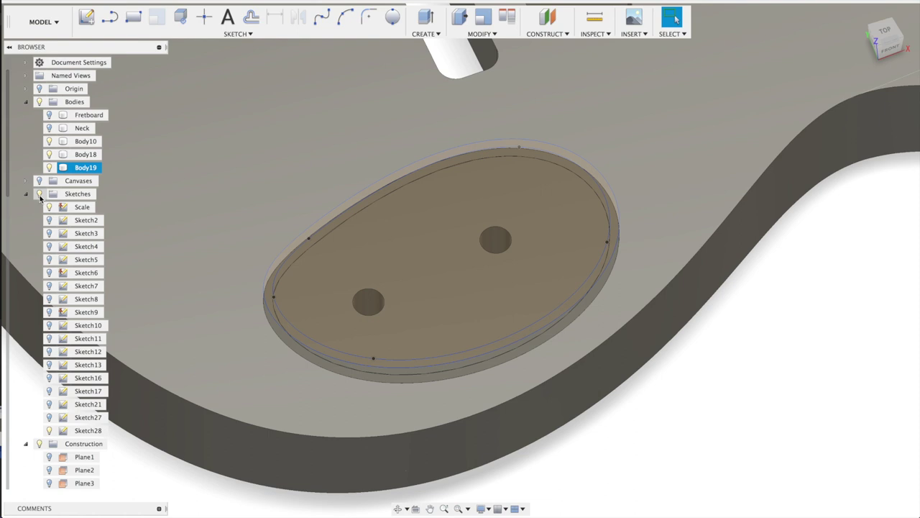
click(49, 167)
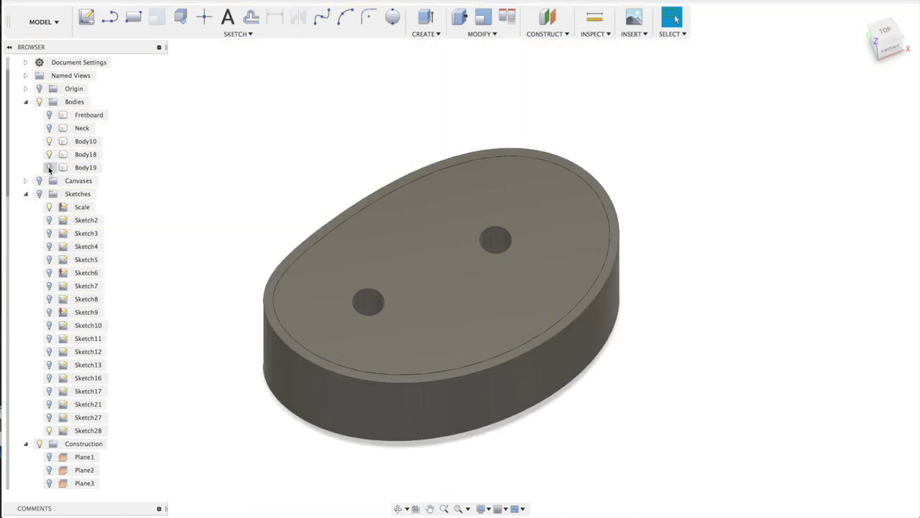
click(49, 154)
click(305, 322)
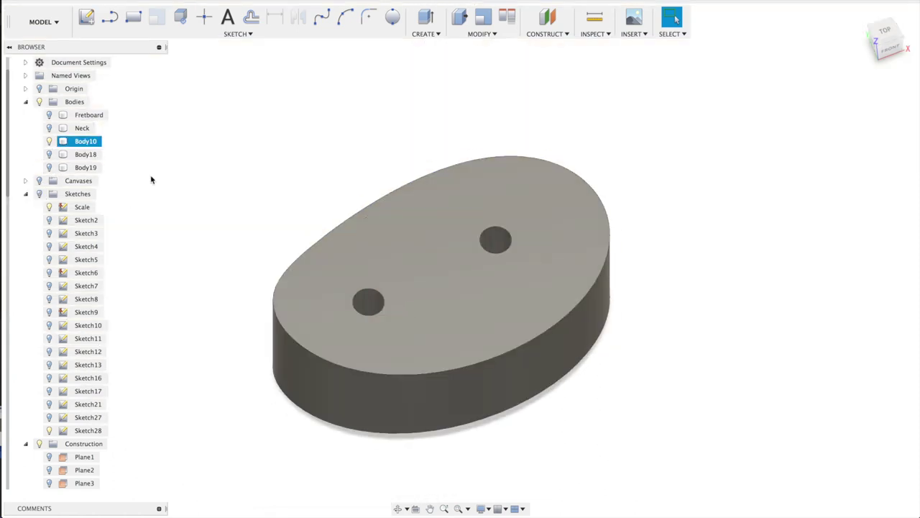
Copy and paste the inner cavity plug, moving the copy by a Z distance of -3 mm
click(82, 142)
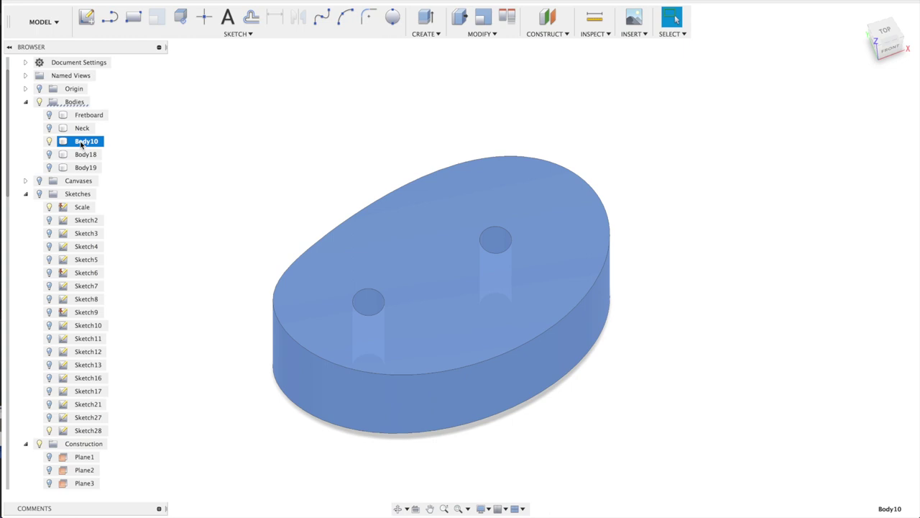
key(ctrl+c)
key(ctrl+v)
middle_drag(218, 246, 242, 185)
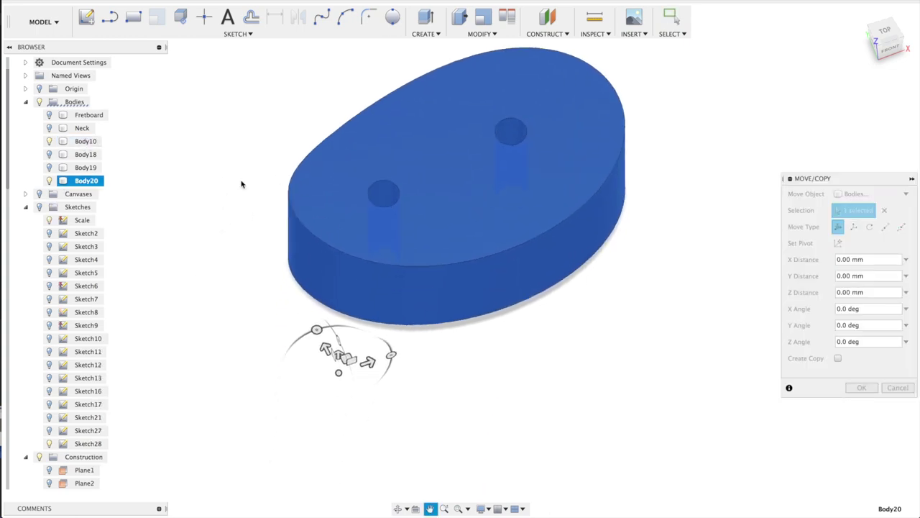
shift+middle_drag(496, 412, 494, 368)
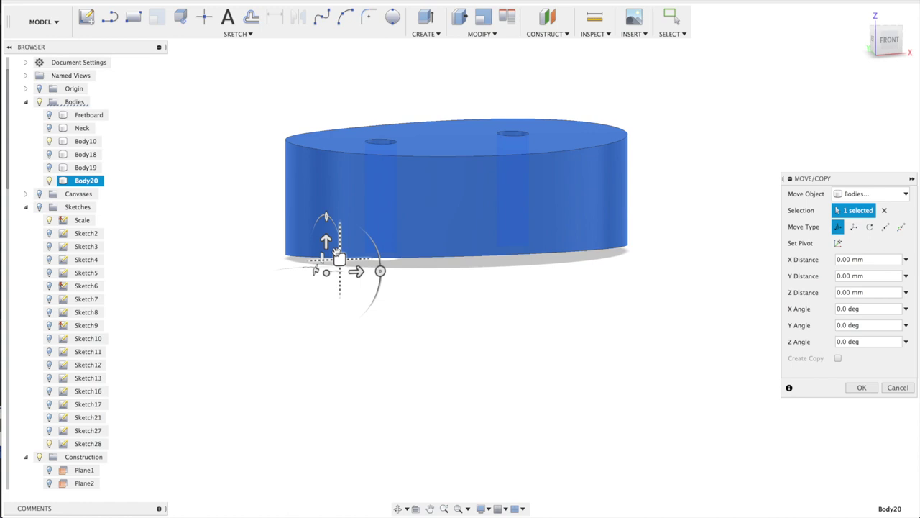
drag(324, 238, 326, 255)
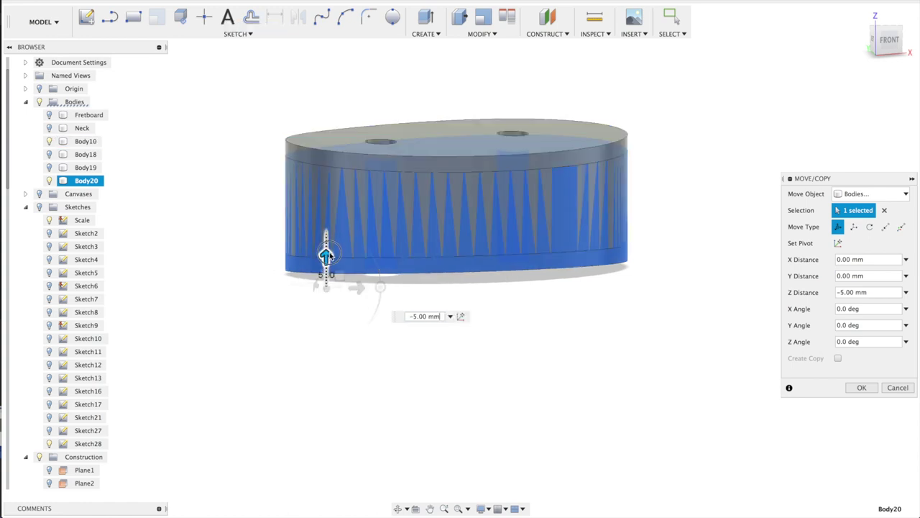
click(417, 320)
text(3)
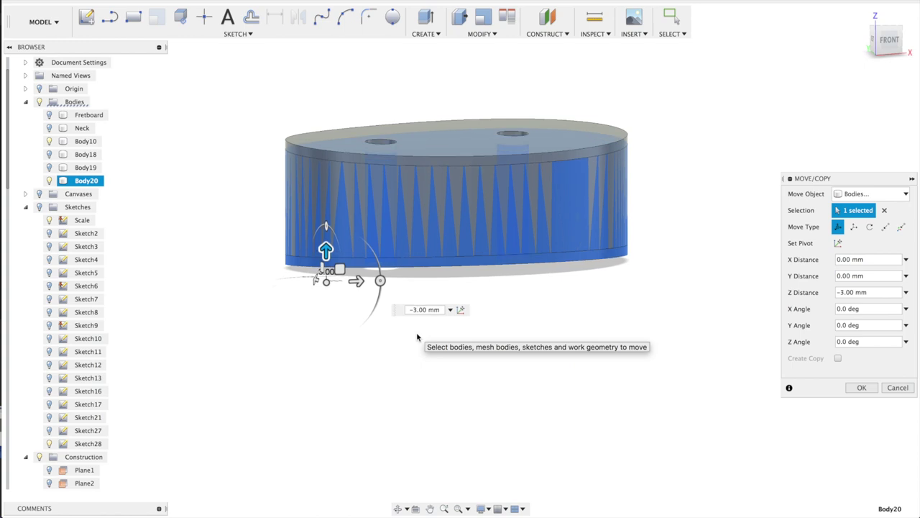
key(Return)
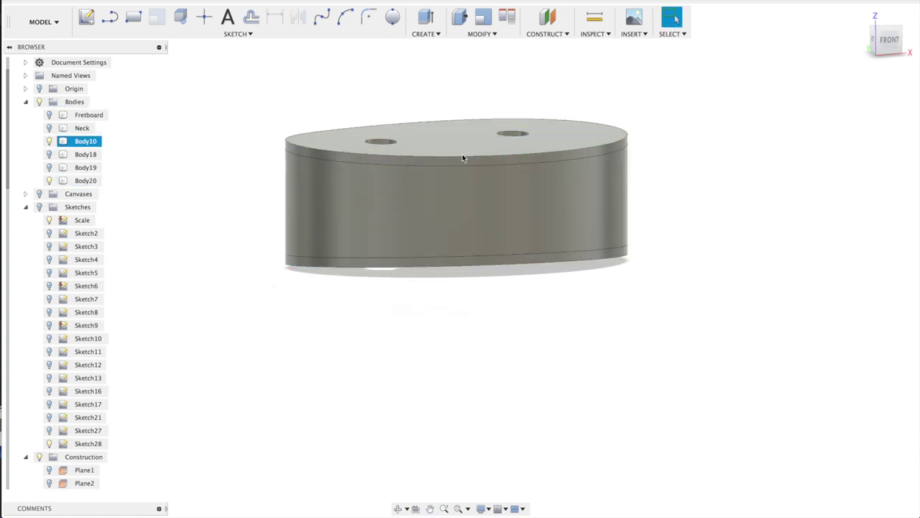
Split the original cavity plug using the top face of the lowered copy as the splitting tool
click(216, 192)
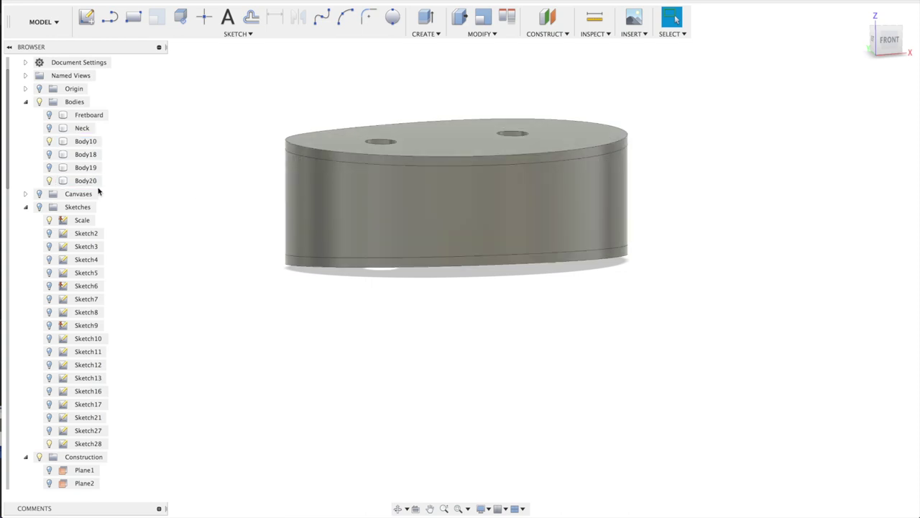
click(87, 180)
click(86, 141)
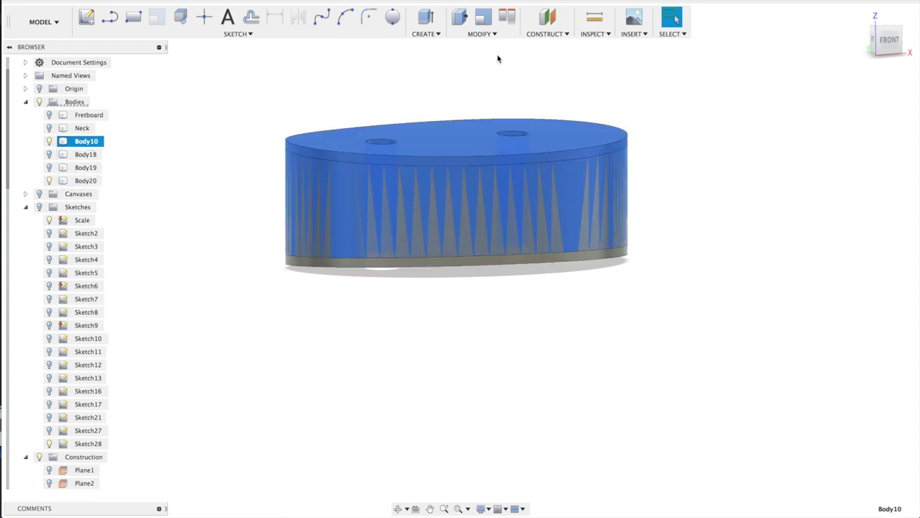
click(492, 33)
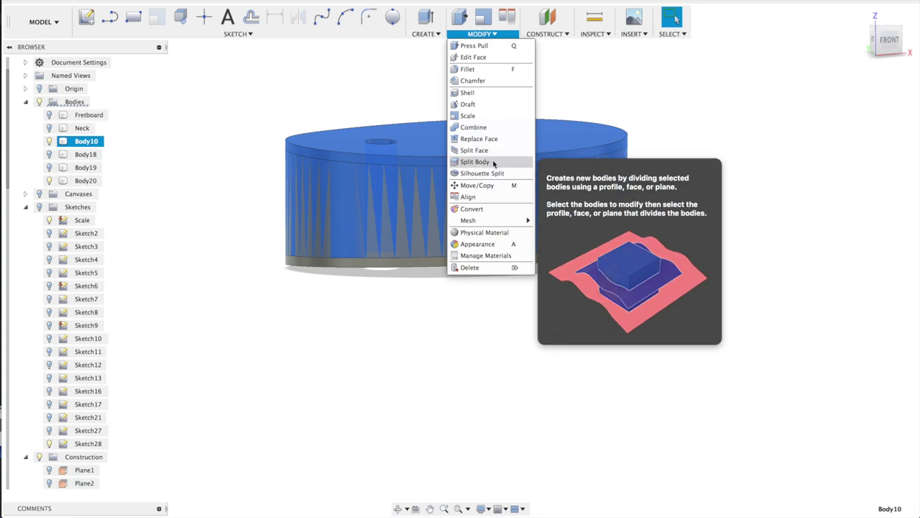
click(493, 162)
click(871, 210)
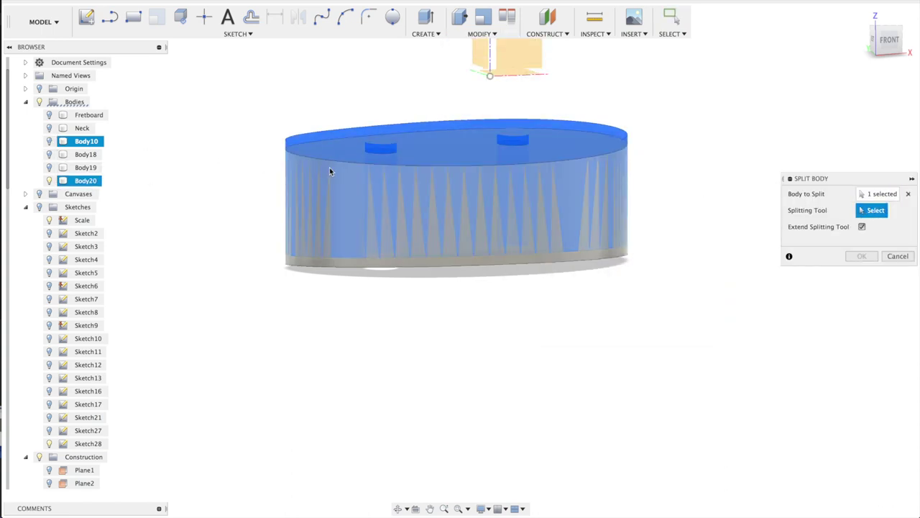
click(434, 161)
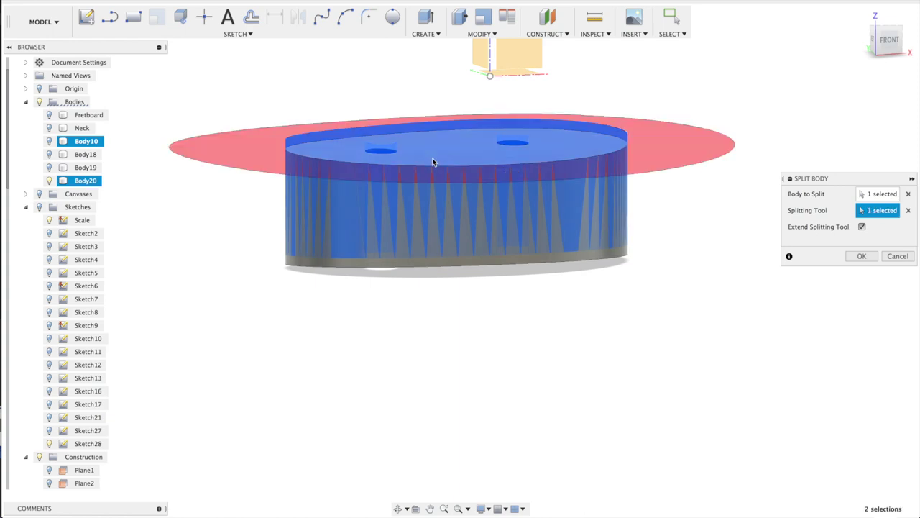
click(851, 258)
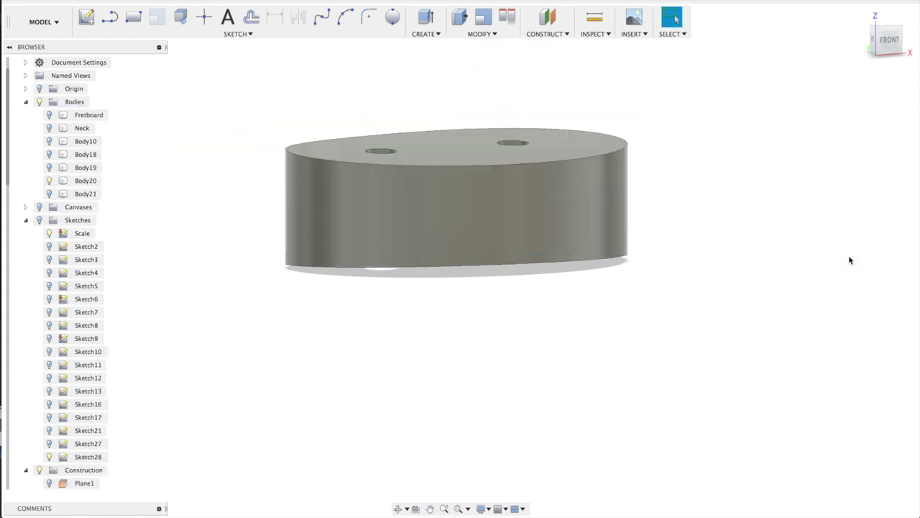